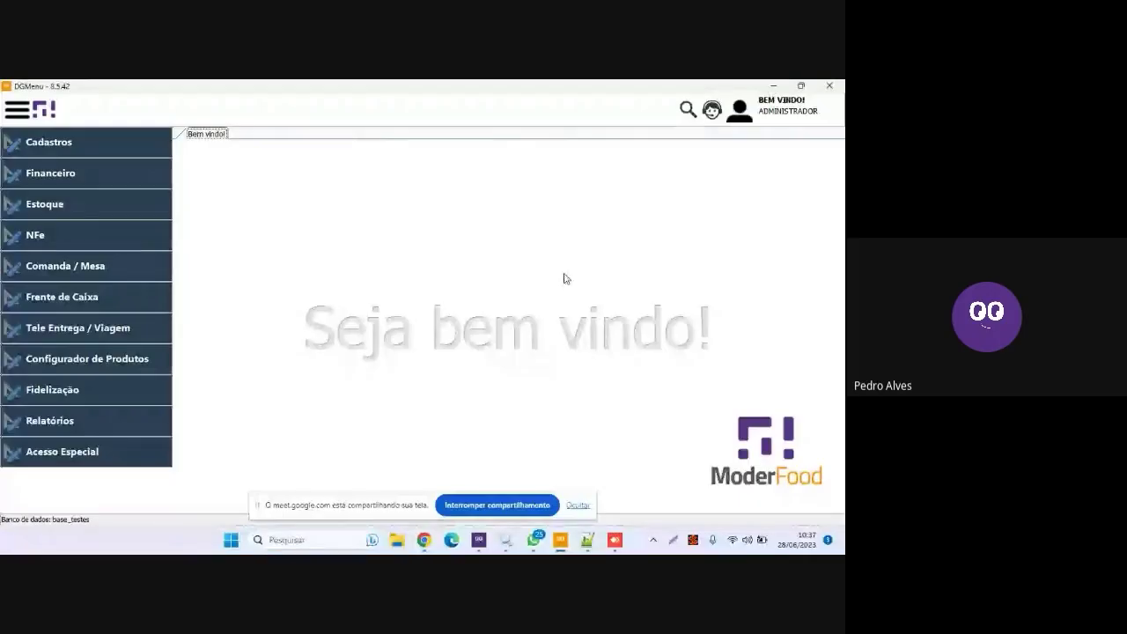
Step: Search the programs for "regra", open Regras de Tributação and list all registered tax rules
click(578, 507)
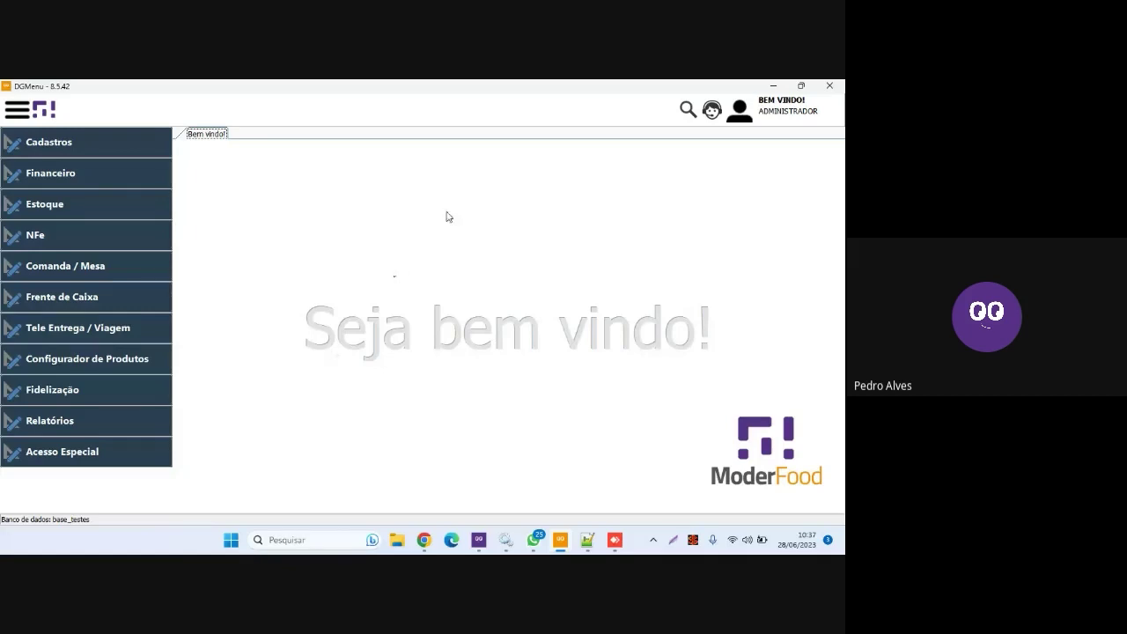
click(680, 114)
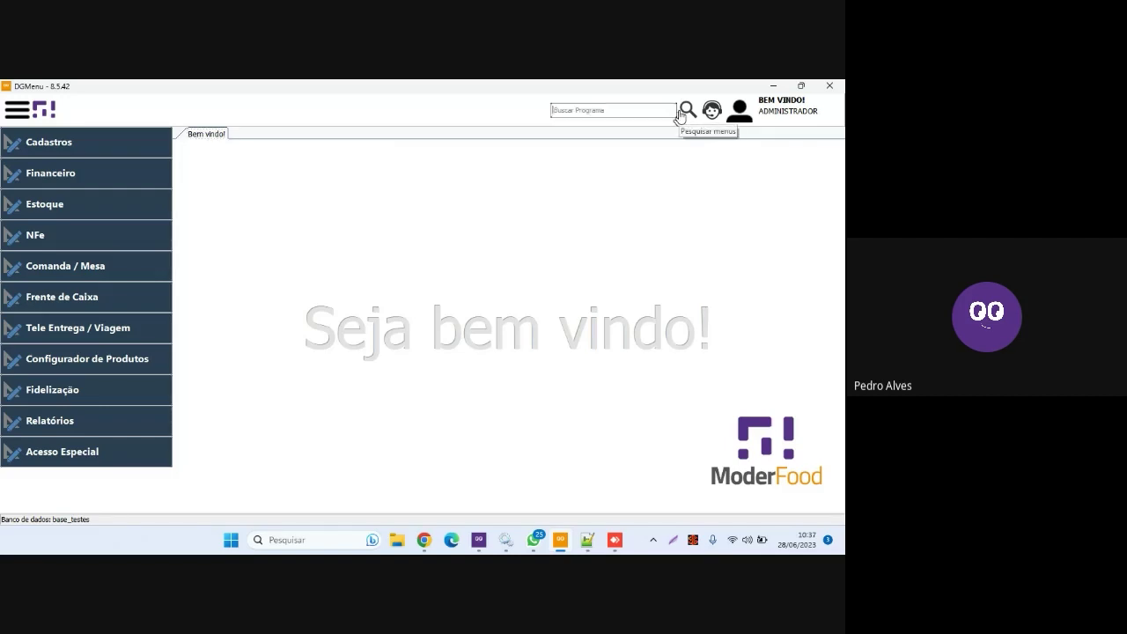
text(re)
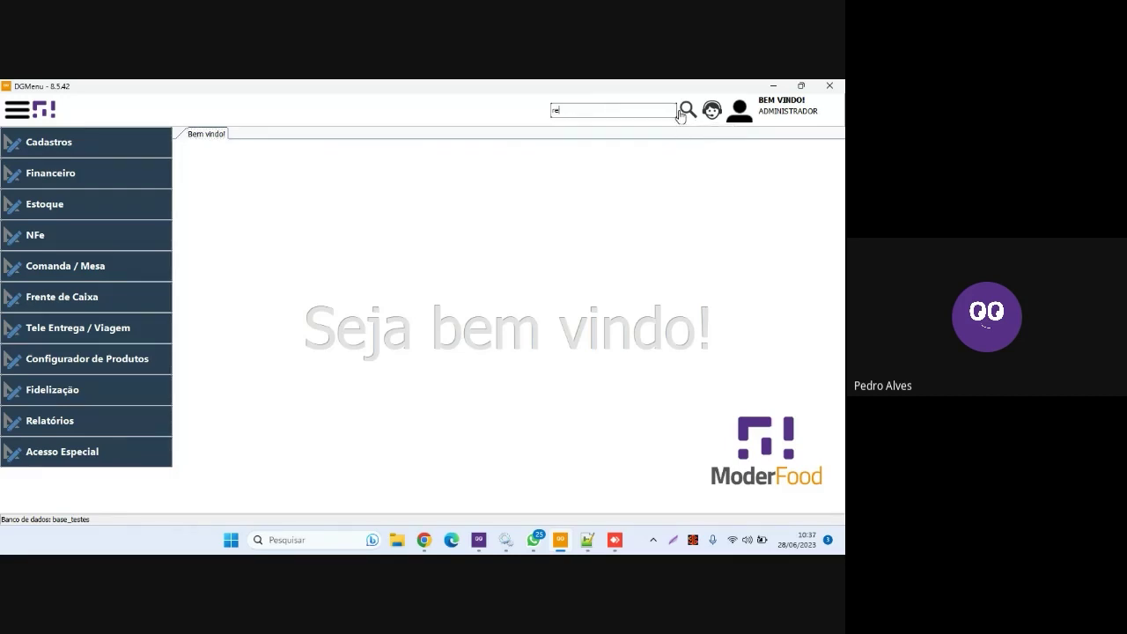
text(gra)
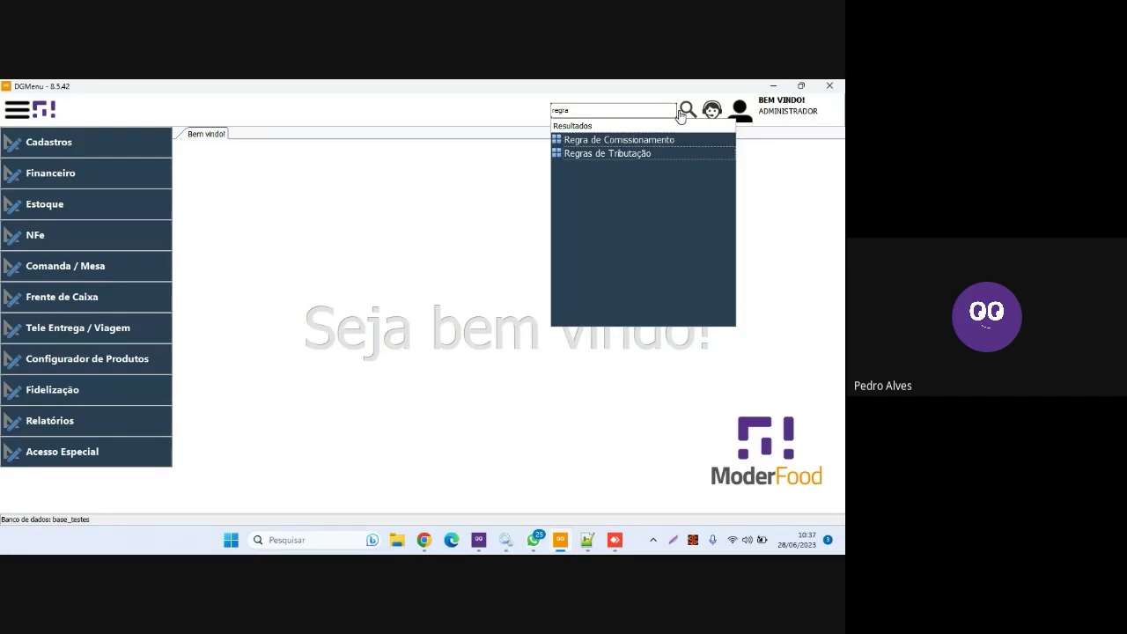
key(Return)
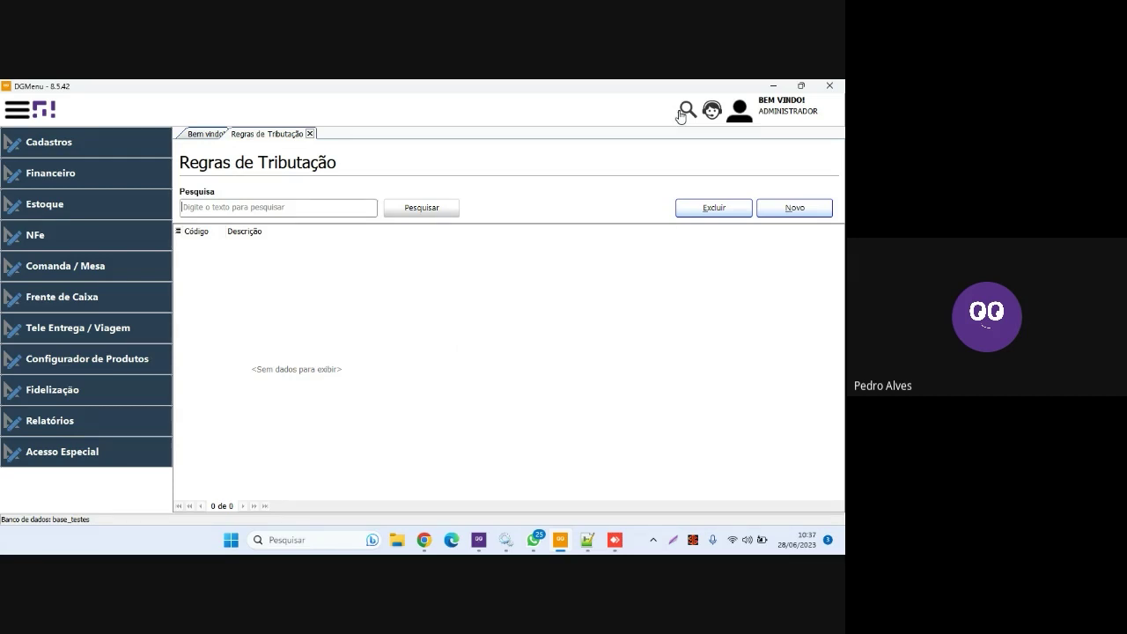
click(410, 209)
Step: Open tax rule 5102.103 from the list of tax rules
click(338, 256)
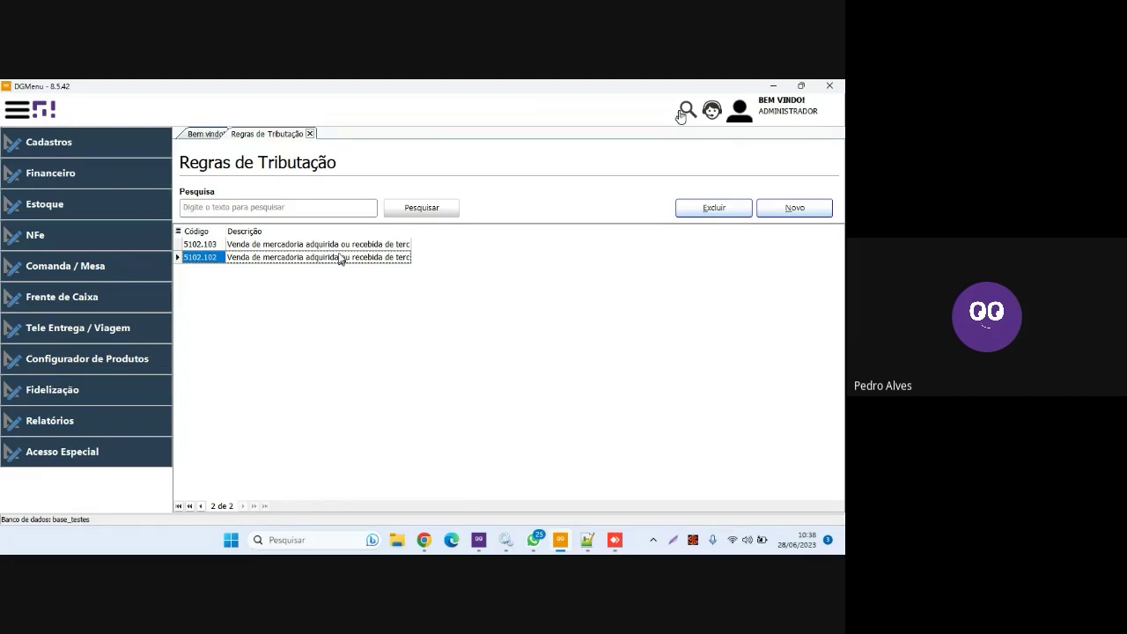
key(Up)
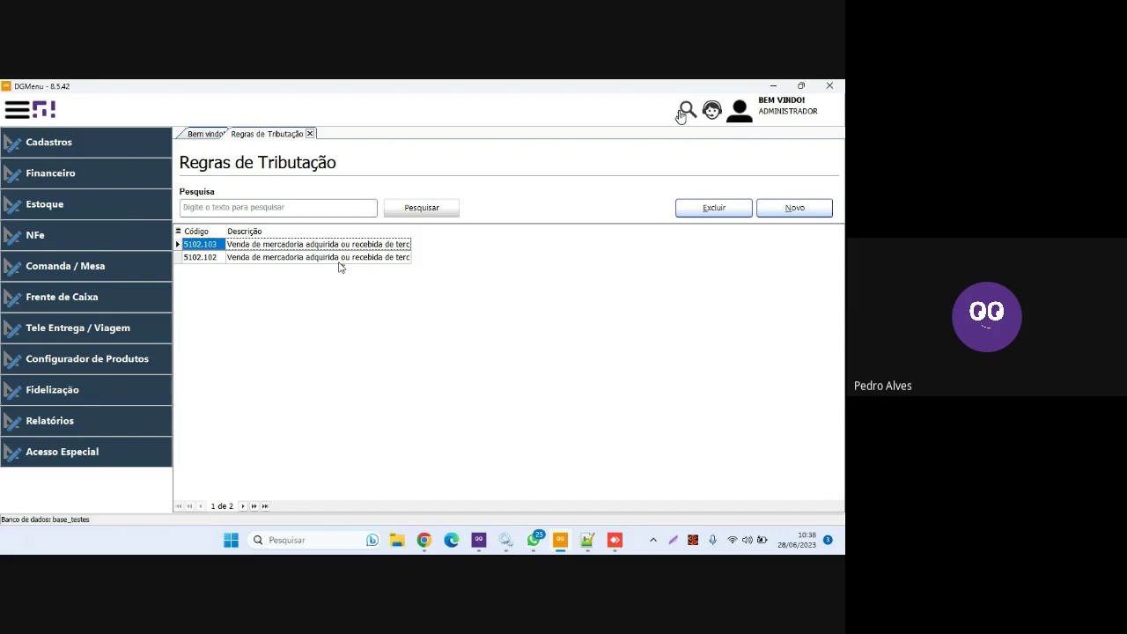
click(339, 260)
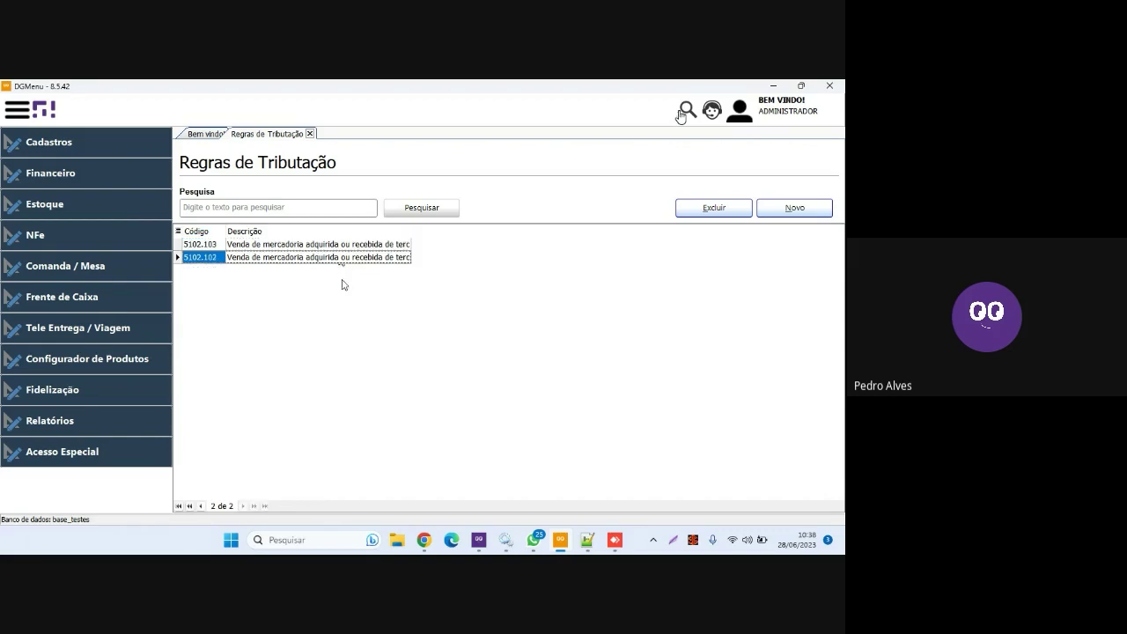
click(370, 246)
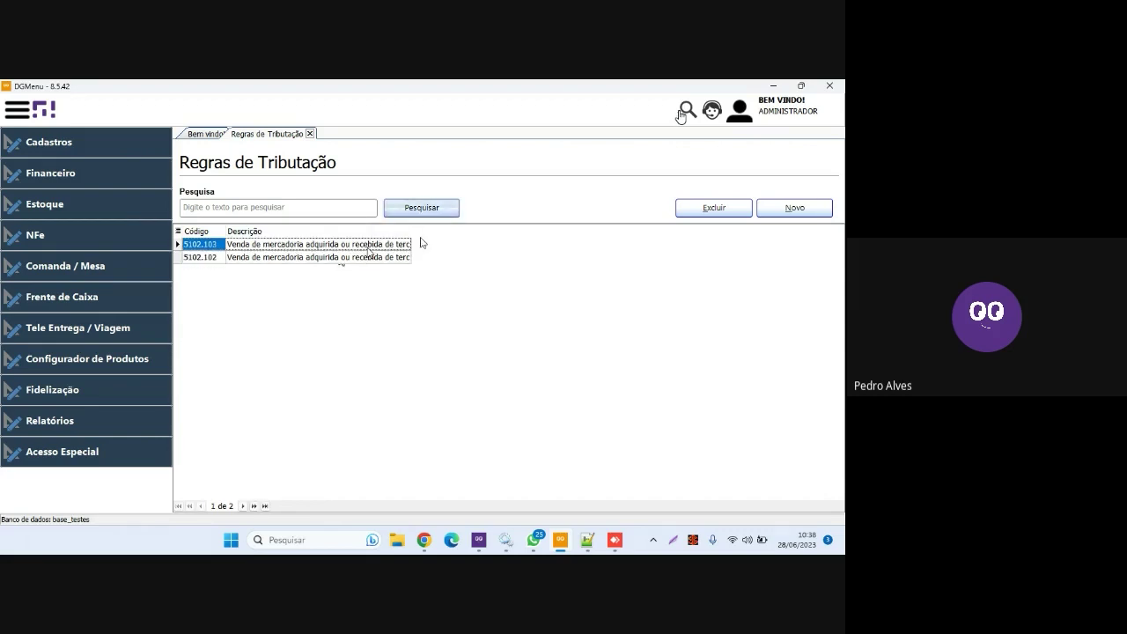
double_click(380, 249)
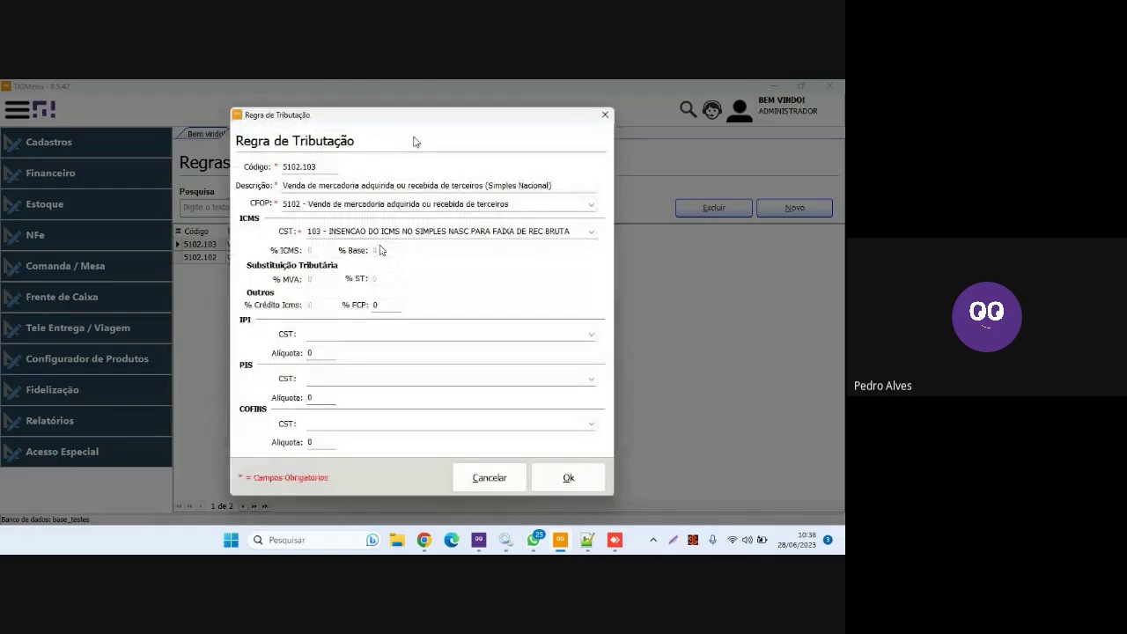
Step: Review the code, description and ICMS CST of tax rule 5102.103, and close the rule with confirmation
mouse_move(419, 117)
mouse_down()
mouse_move(400, 113)
mouse_move(417, 116)
mouse_up()
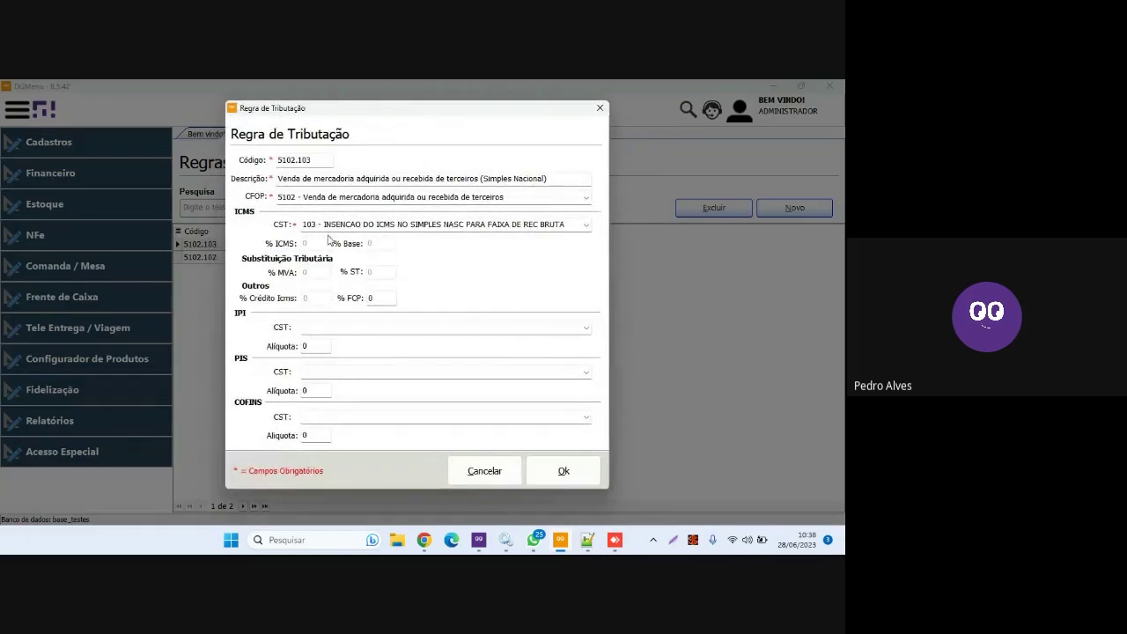
double_click(294, 162)
drag(315, 162, 251, 162)
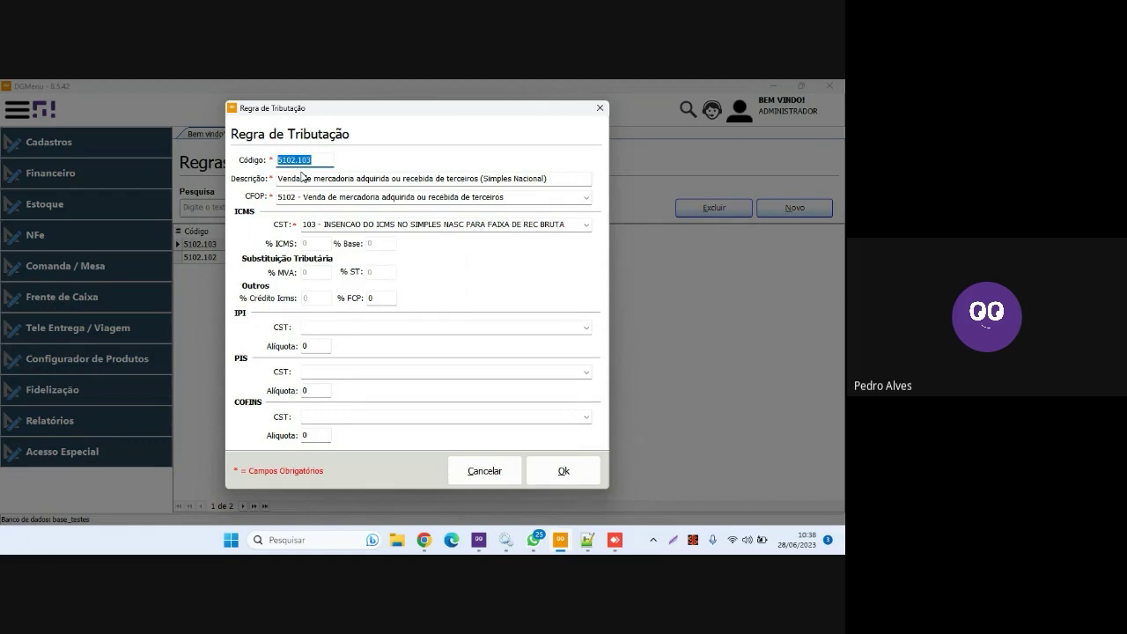
drag(286, 179, 386, 179)
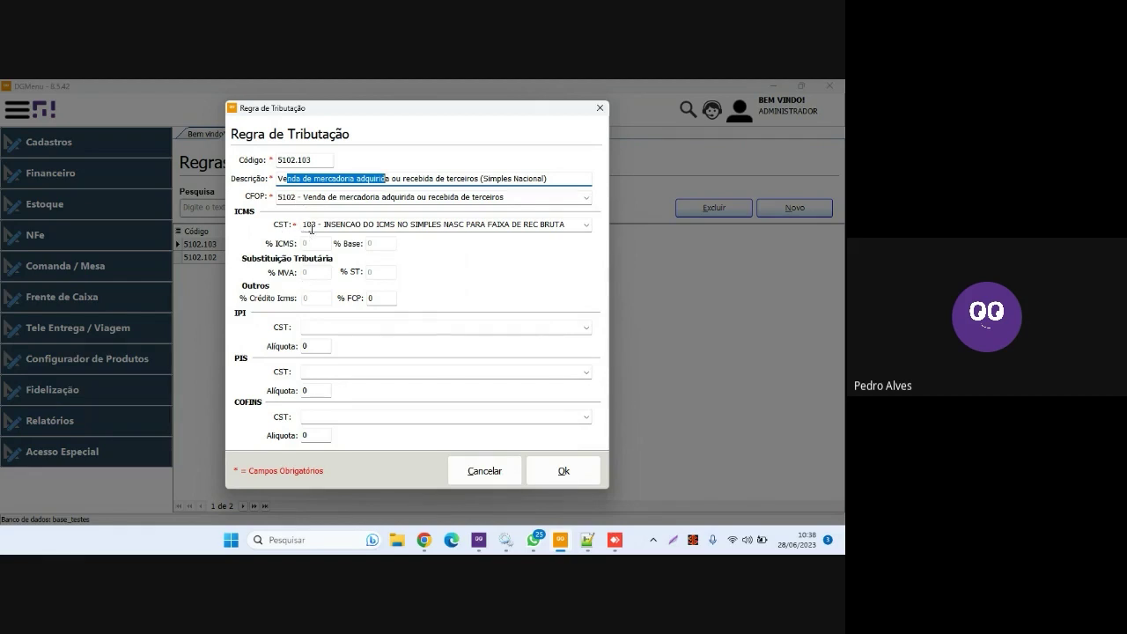
click(308, 225)
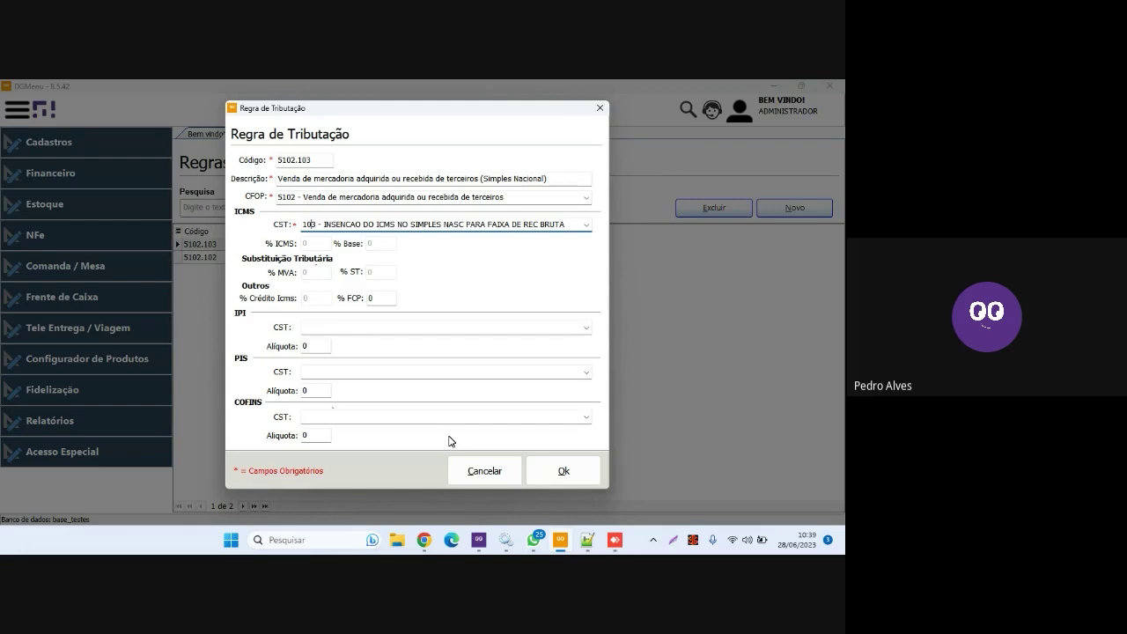
click(553, 471)
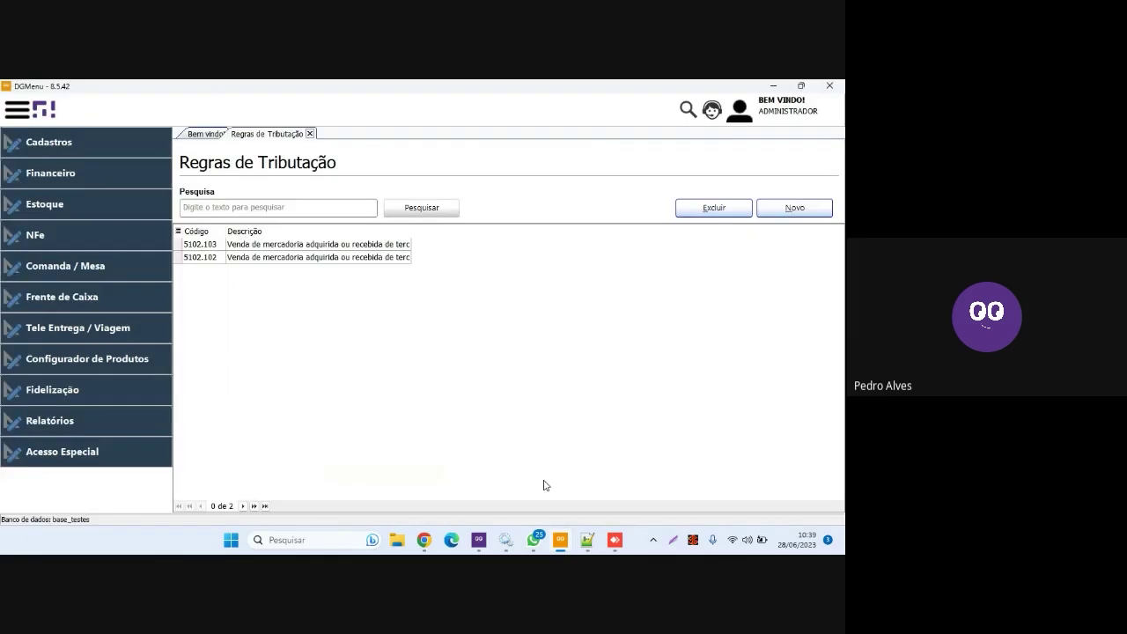
Step: Open the product register and list all products
click(259, 258)
click(71, 151)
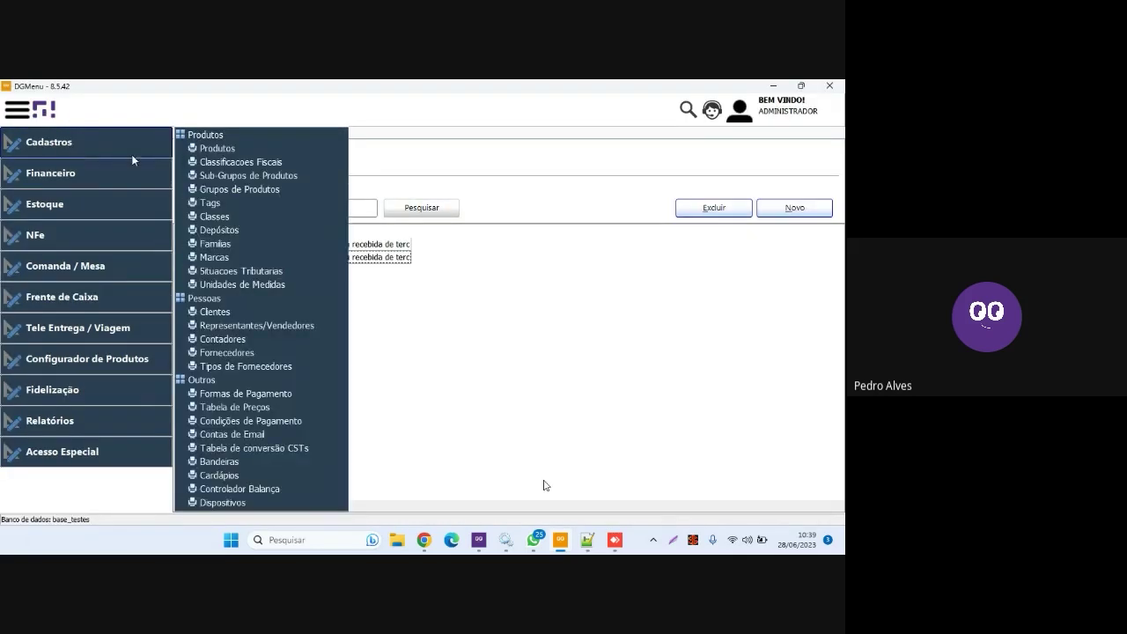
click(198, 150)
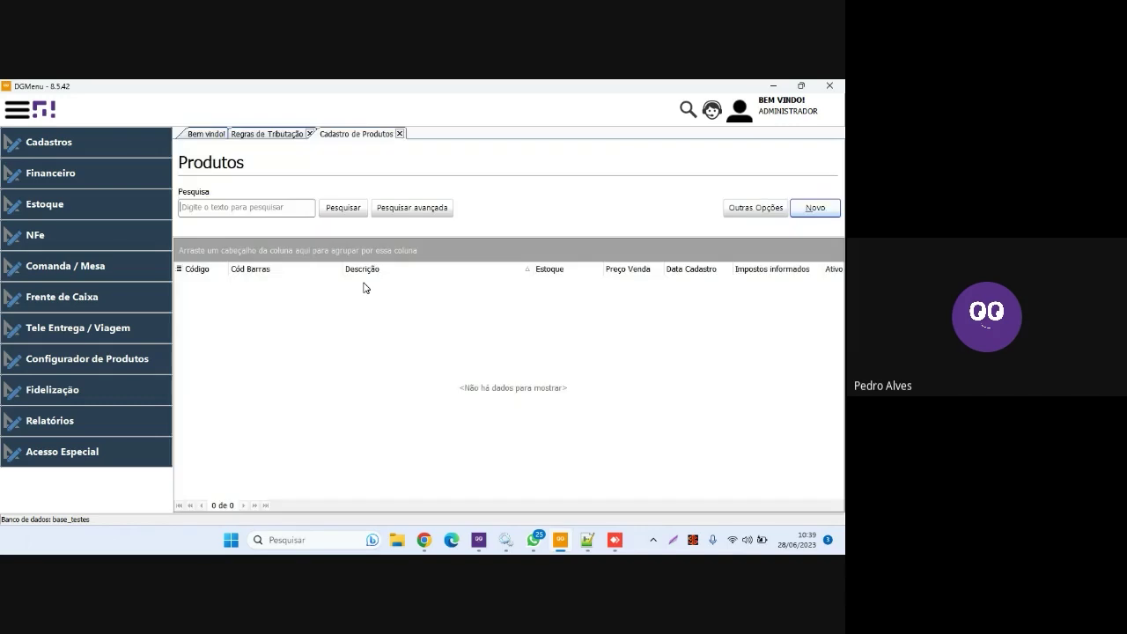
click(333, 211)
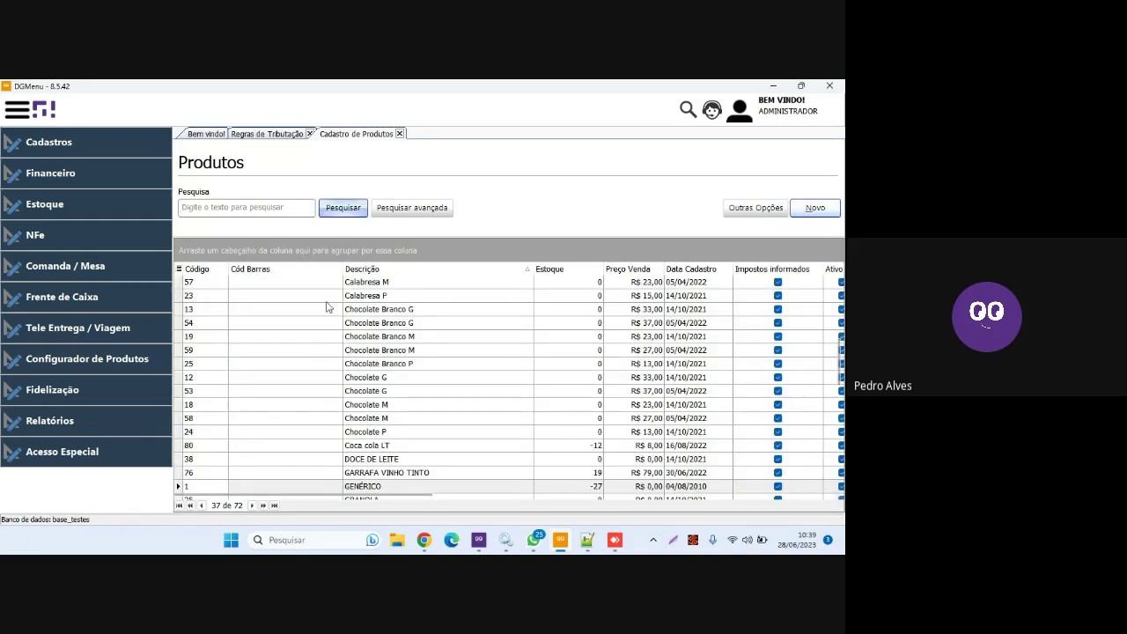
Step: Search the products for "coca" and open the record of Coca cola LT
click(299, 213)
text(coc)
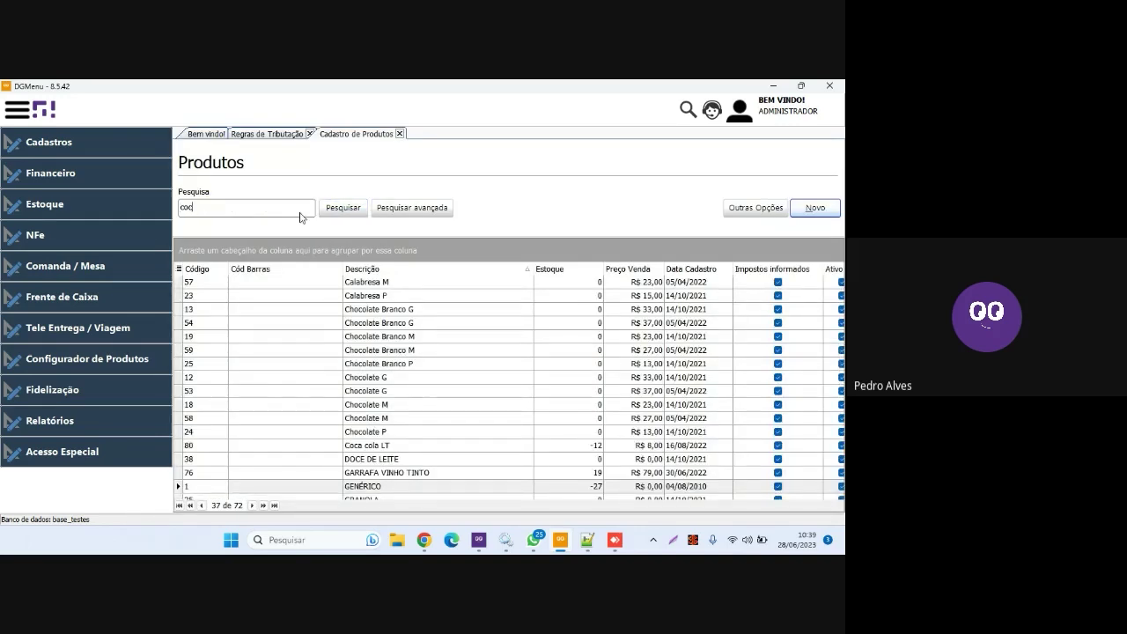
text(a)
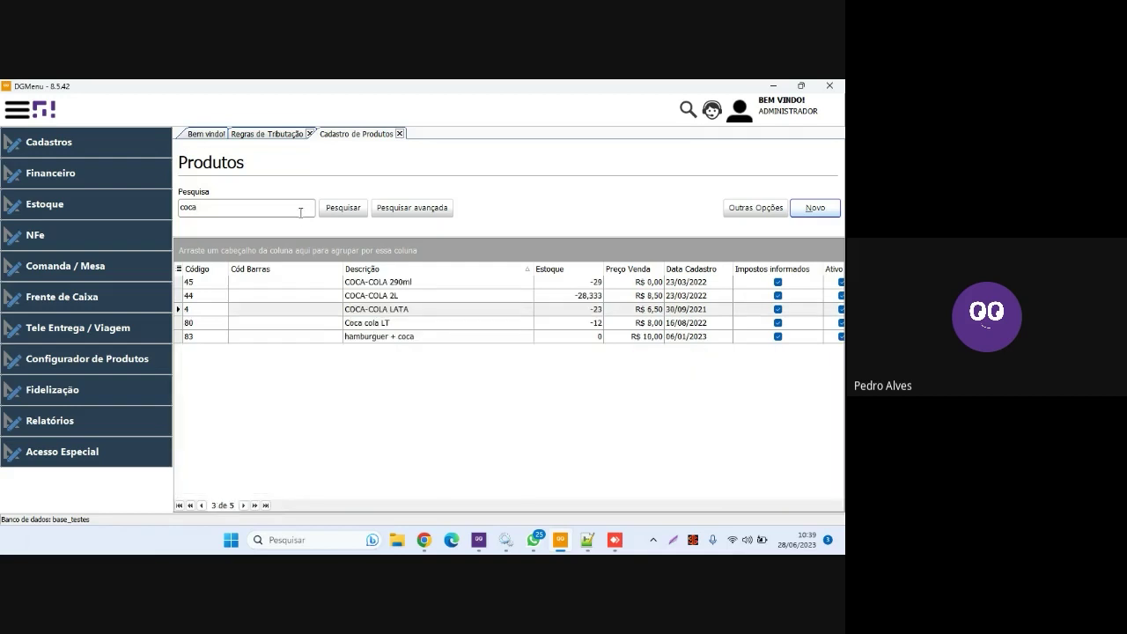
click(294, 323)
double_click(295, 323)
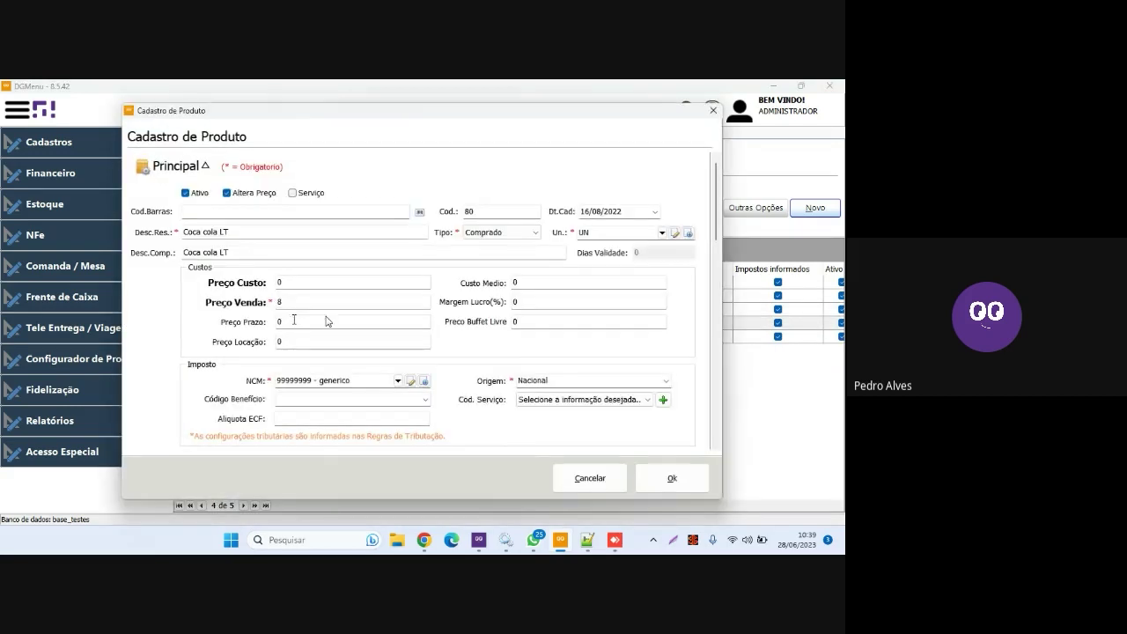
Step: Expand the product's Regras de Tributação section and examine the rules selectable for Moderniza Restaurante
drag(713, 236, 701, 386)
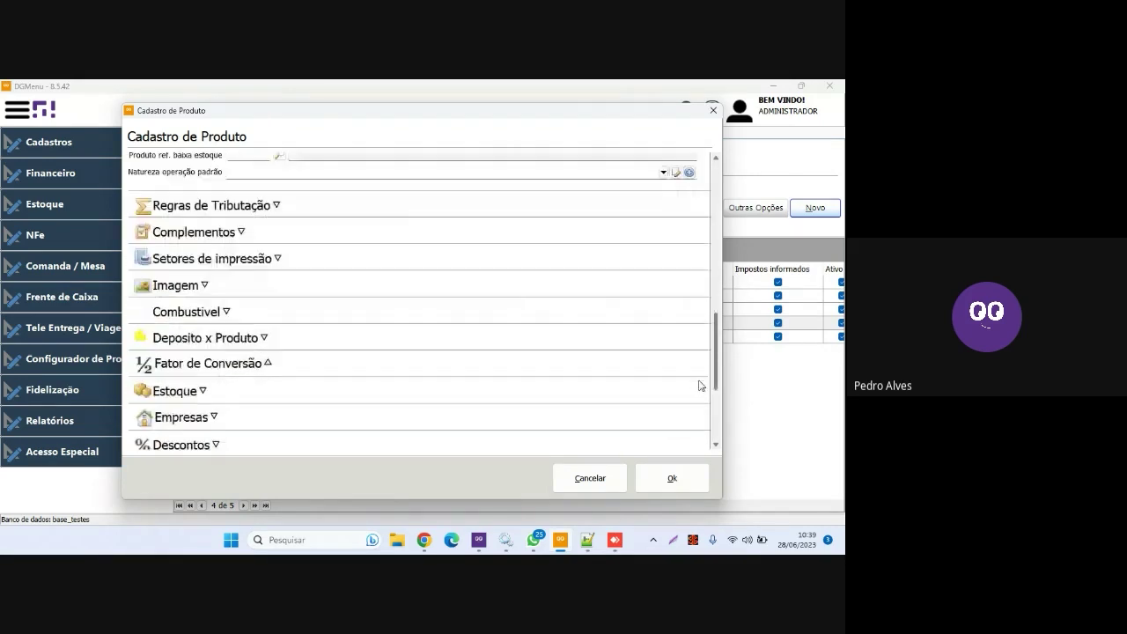
click(191, 209)
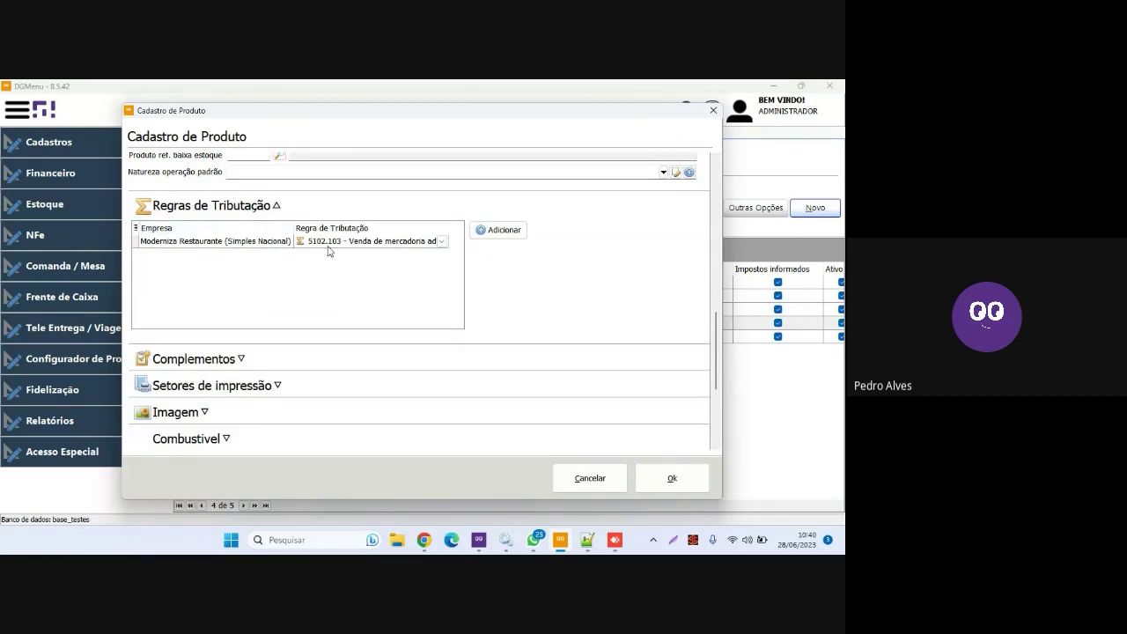
click(297, 243)
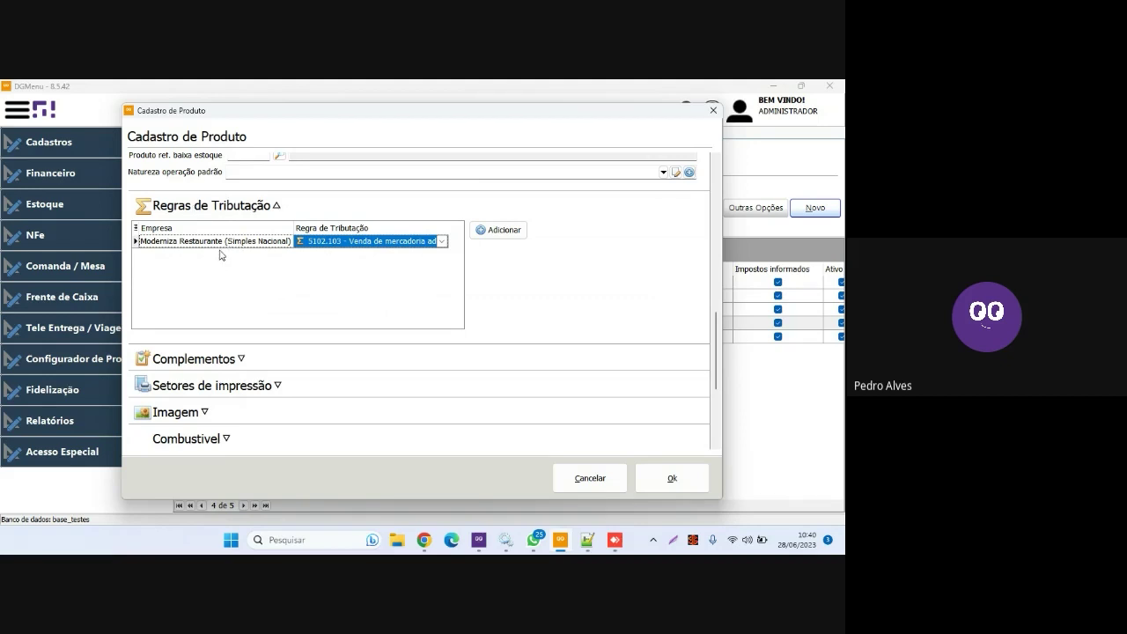
click(330, 248)
click(330, 248)
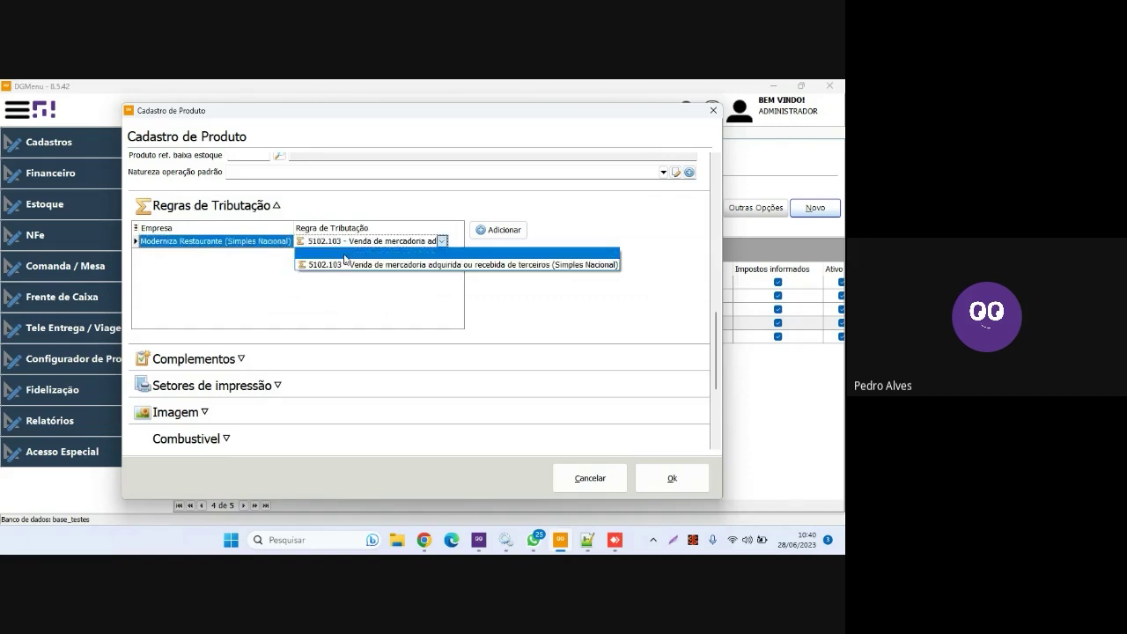
click(342, 253)
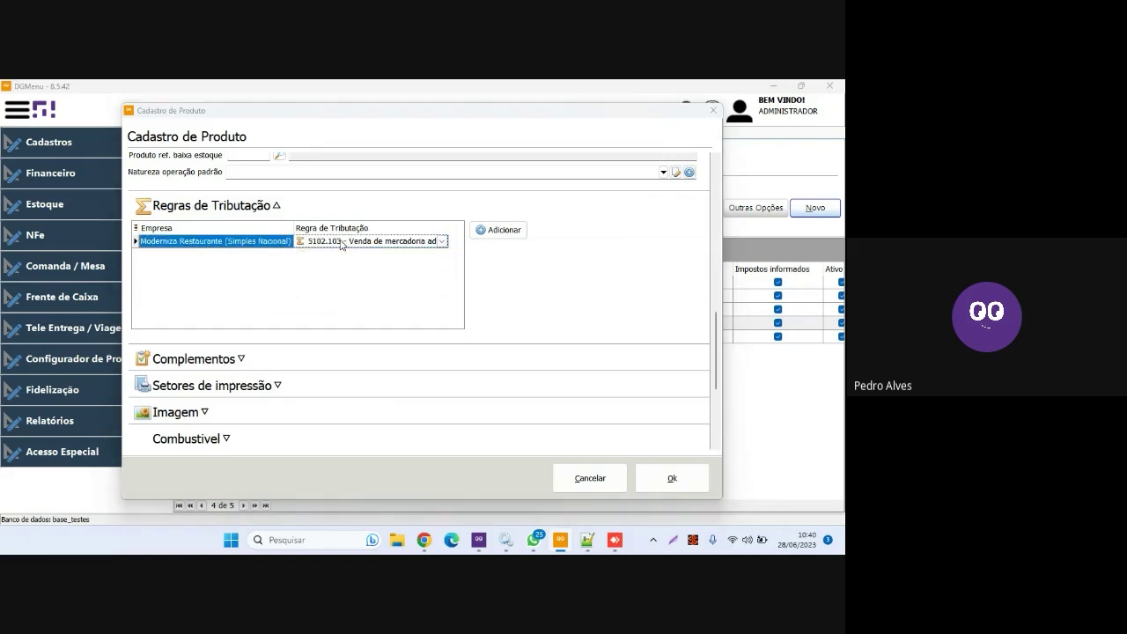
Step: View the product's form for adding a new tax rule, cancel it, and close the product record with confirmation
click(490, 231)
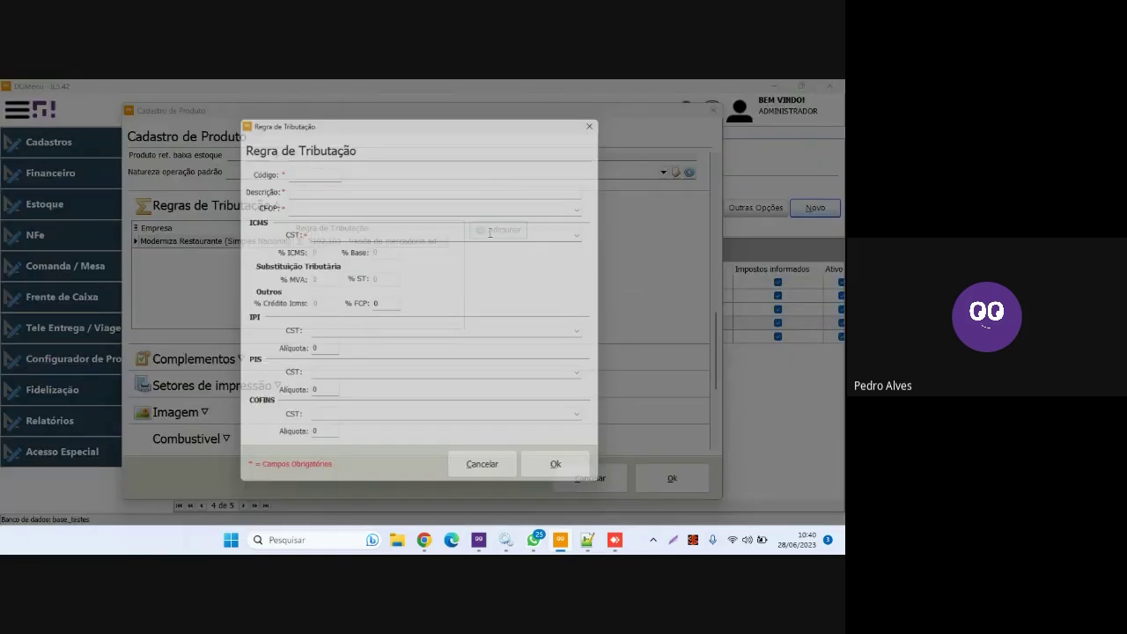
click(472, 477)
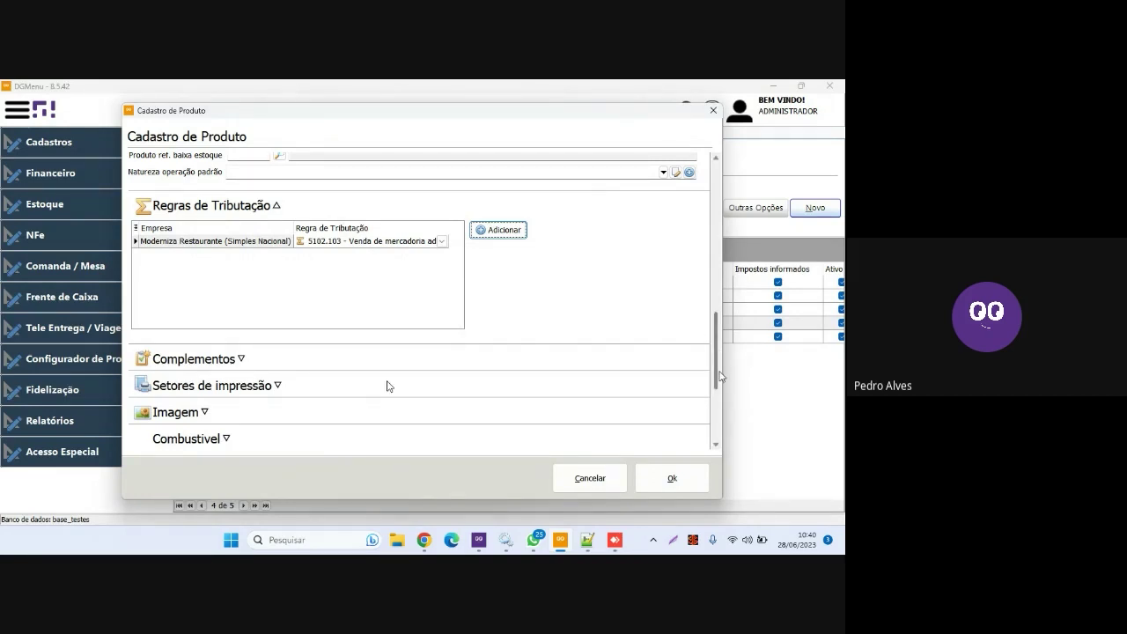
scroll(687, 451, down, 1)
click(674, 480)
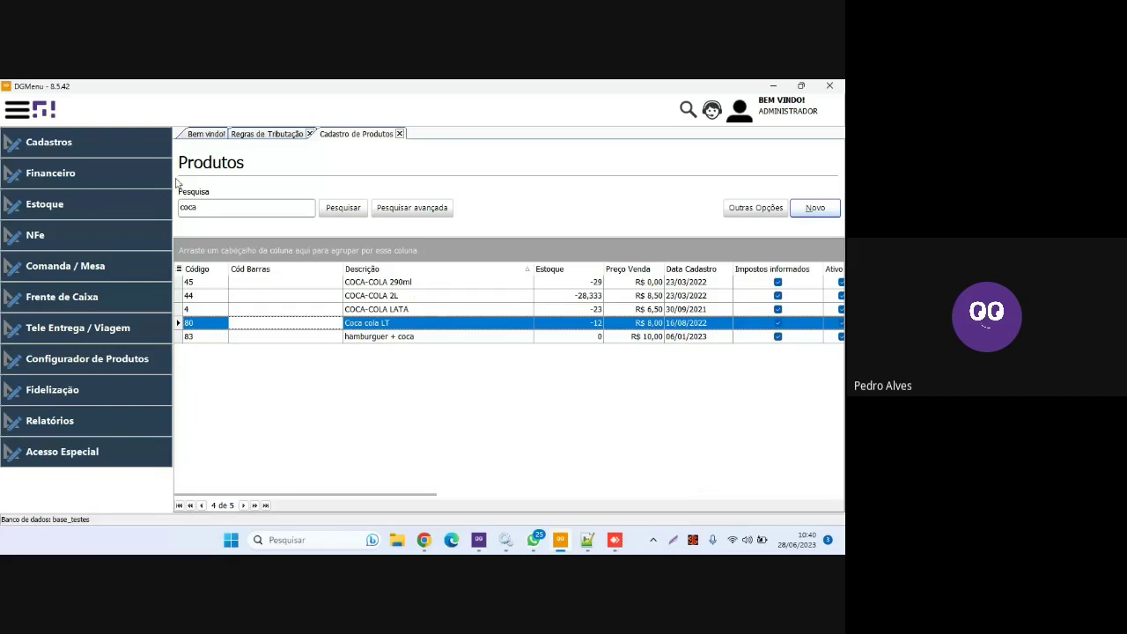
Step: Open the company register and bring up the record of Moderniza Restaurante
click(79, 453)
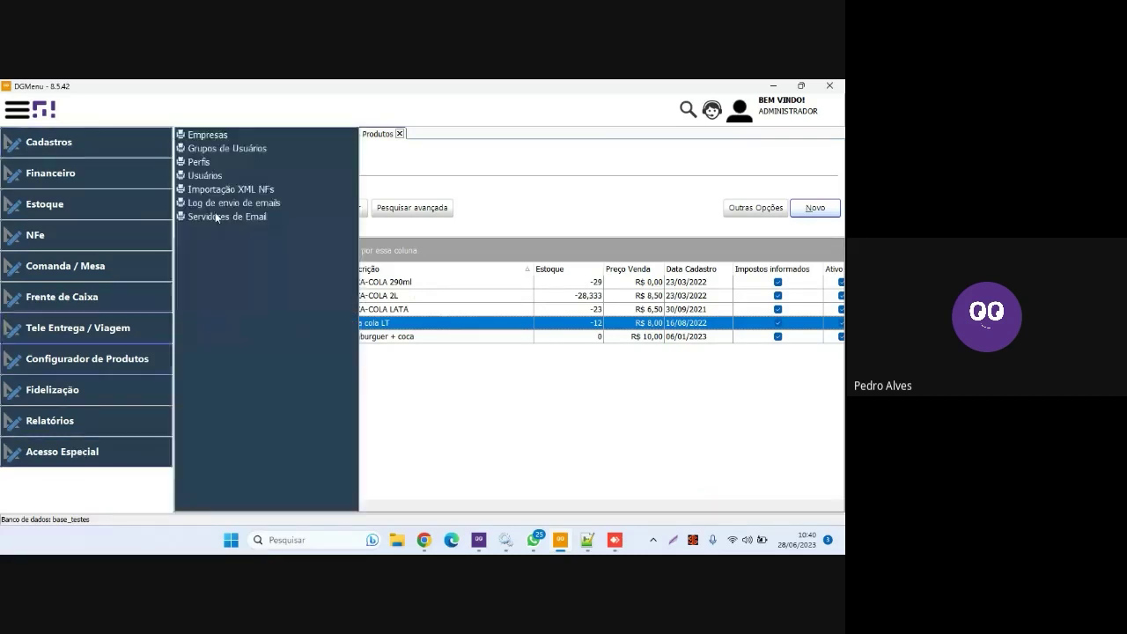
click(209, 136)
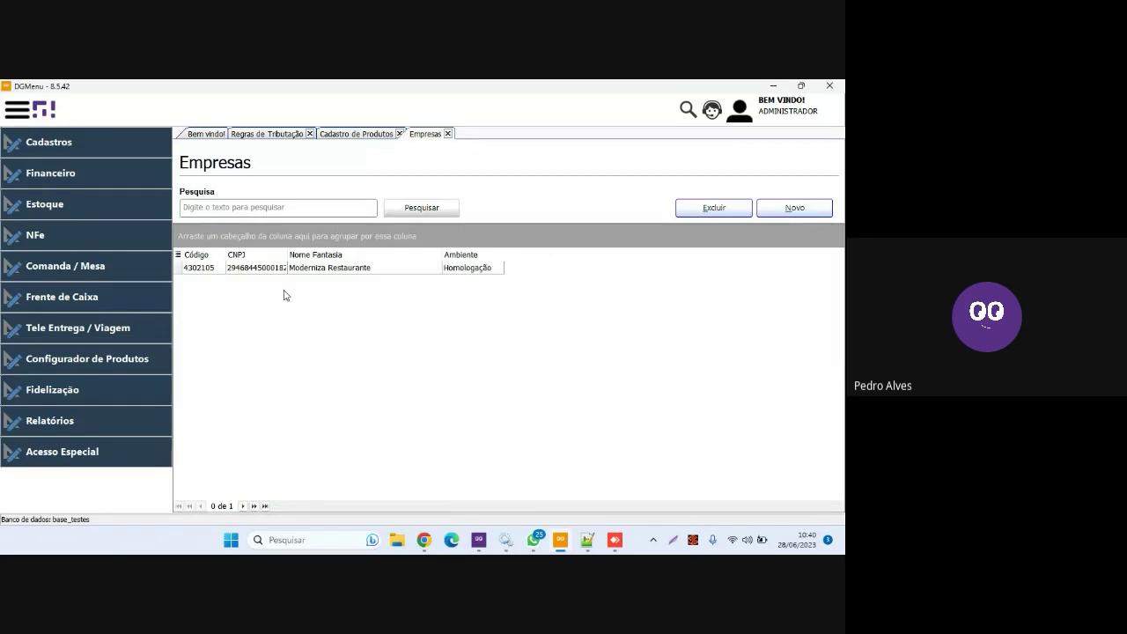
double_click(291, 267)
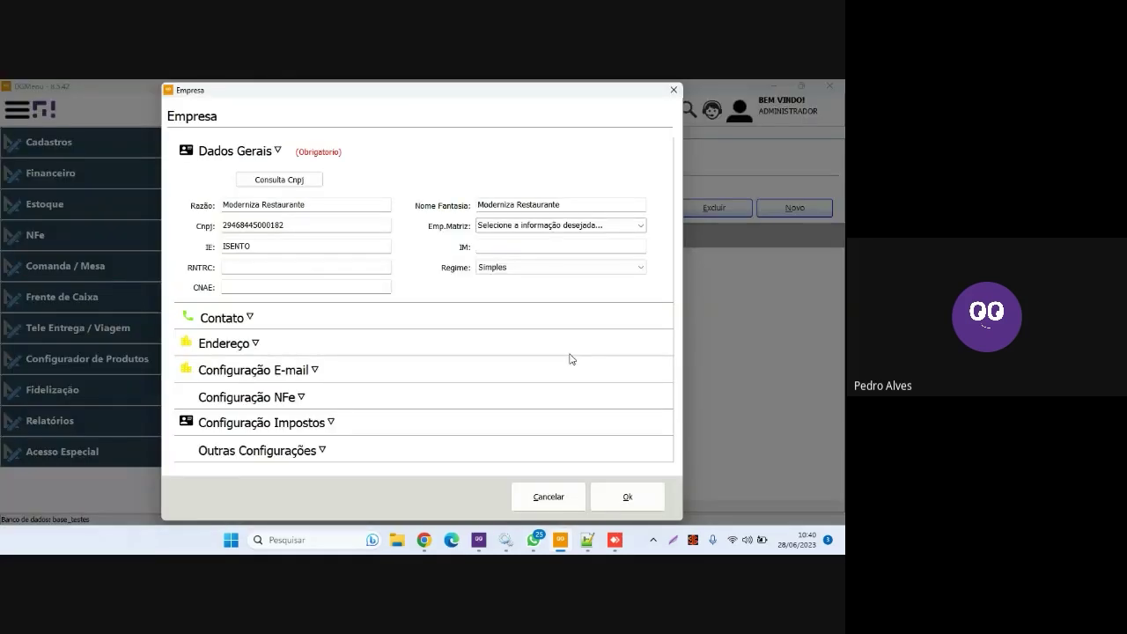
Step: In Configuração Impostos, set the company's tax rule to 5102.102 - Venda de mercadoria adquirida ou recebida de terceiros and save the record
click(232, 434)
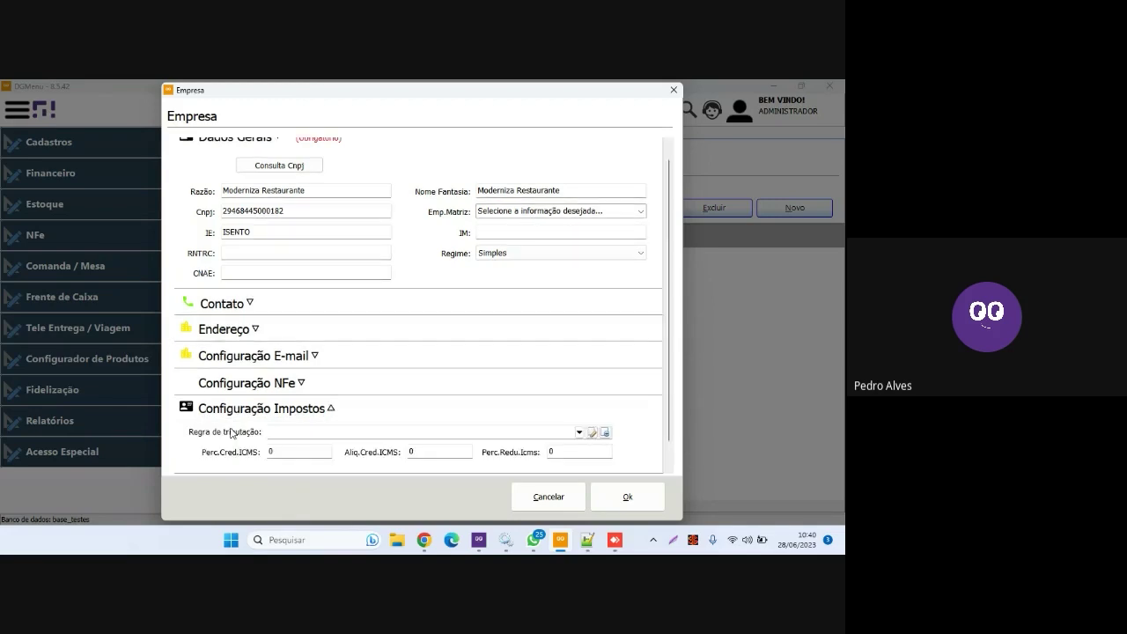
click(578, 433)
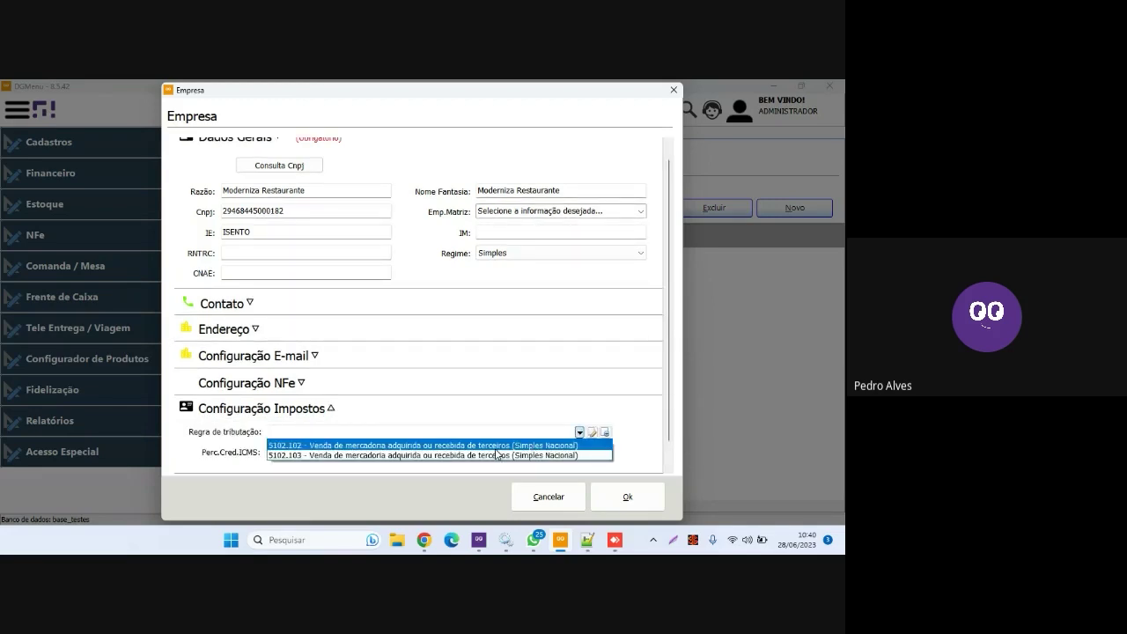
click(496, 454)
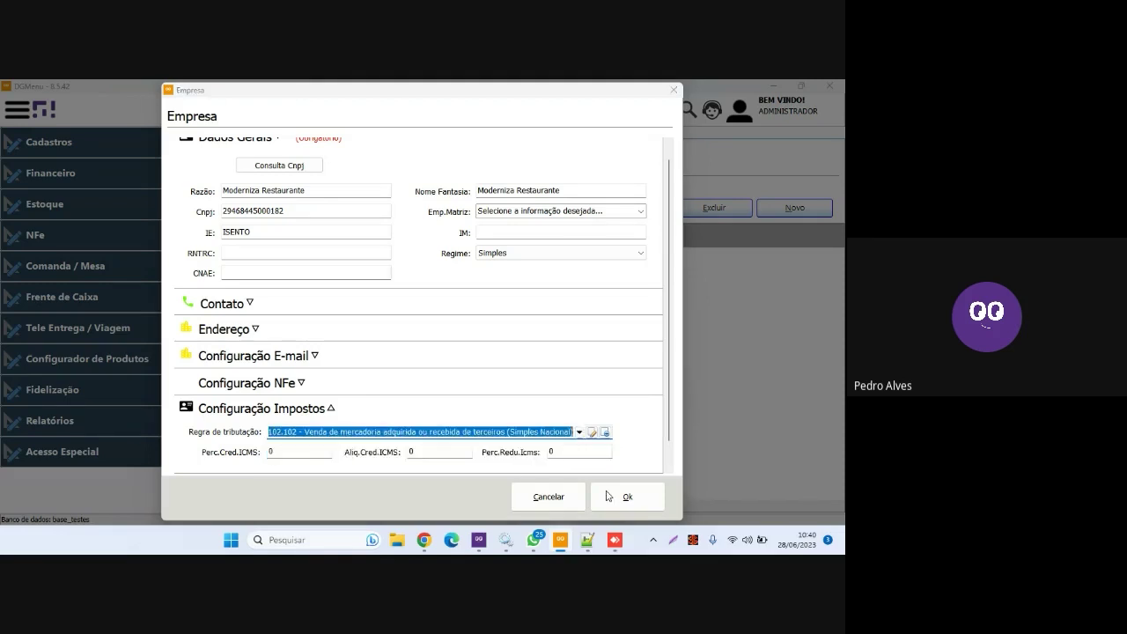
click(627, 496)
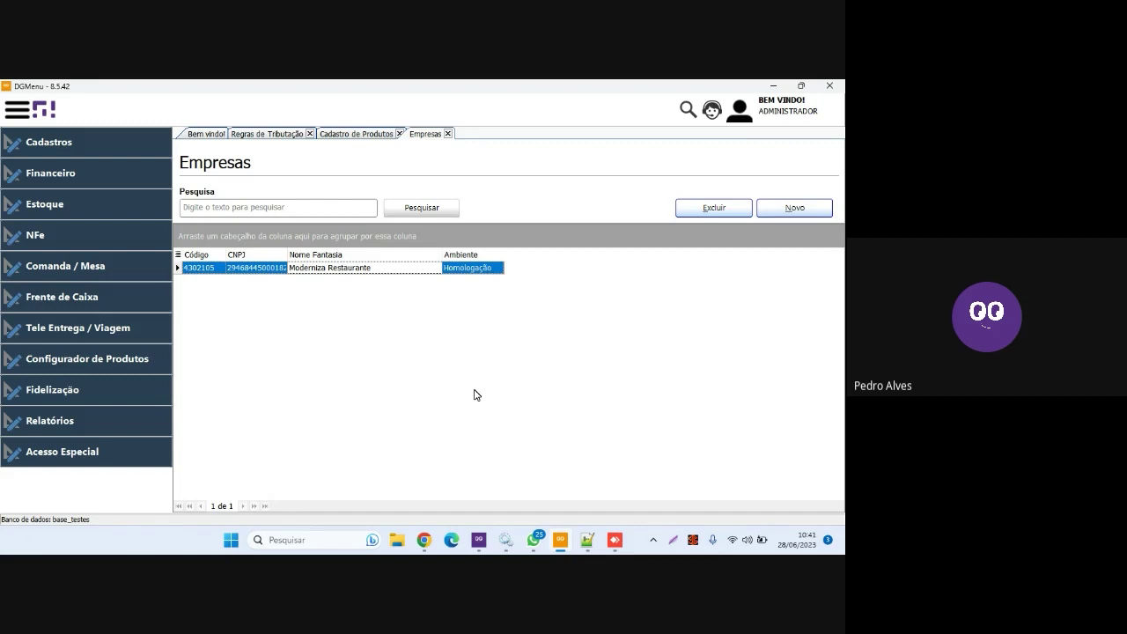
Step: Switch to the PDV and, in its Estação settings, set Tela Comanda to Lançamentos with Enviar itens para o Print Monitor enabled, and save
click(560, 540)
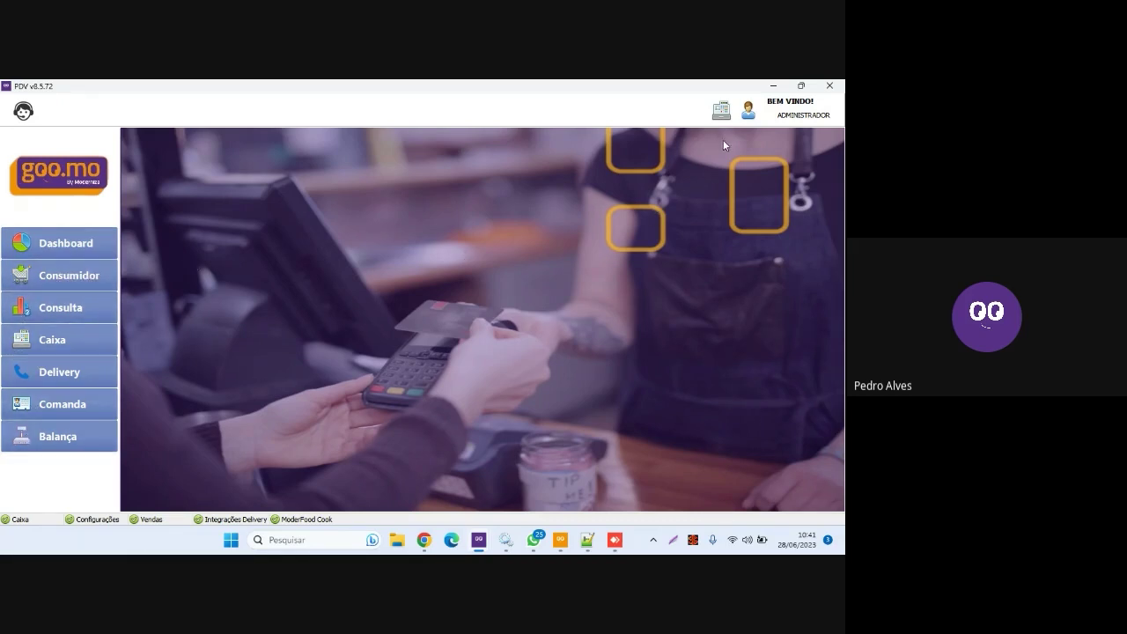
click(745, 119)
mouse_move(745, 137)
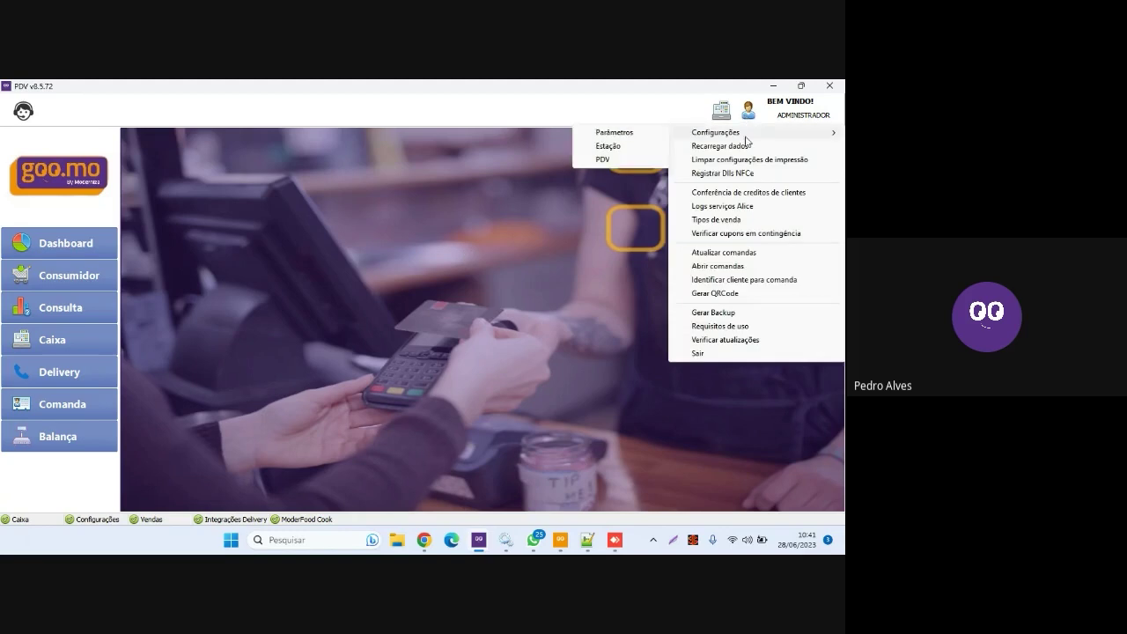
click(614, 146)
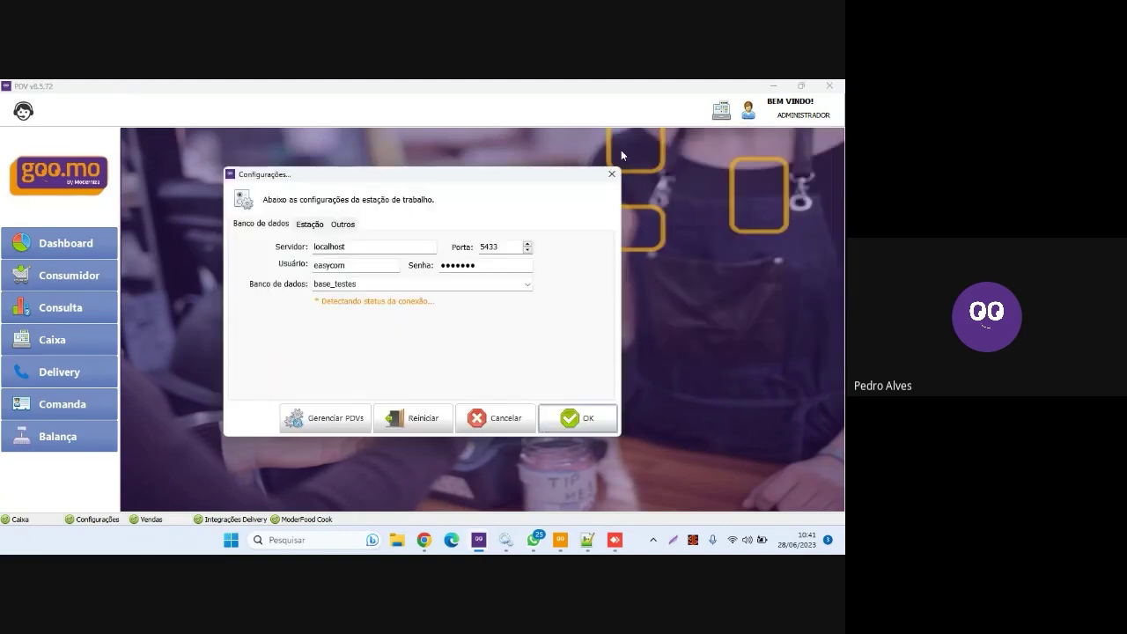
click(310, 226)
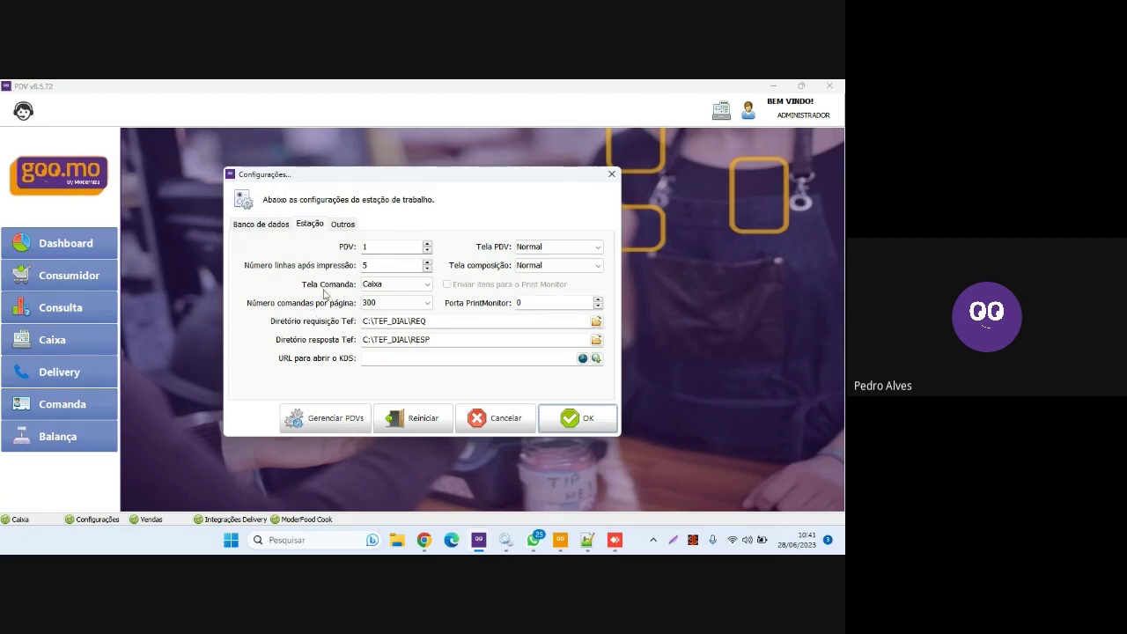
click(380, 284)
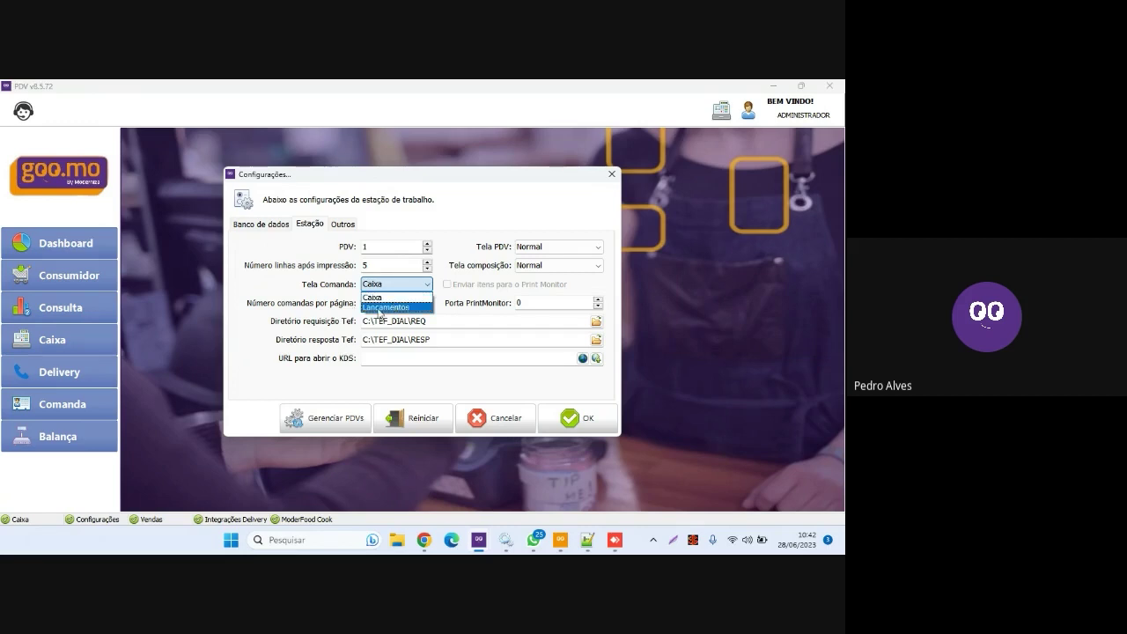
click(381, 308)
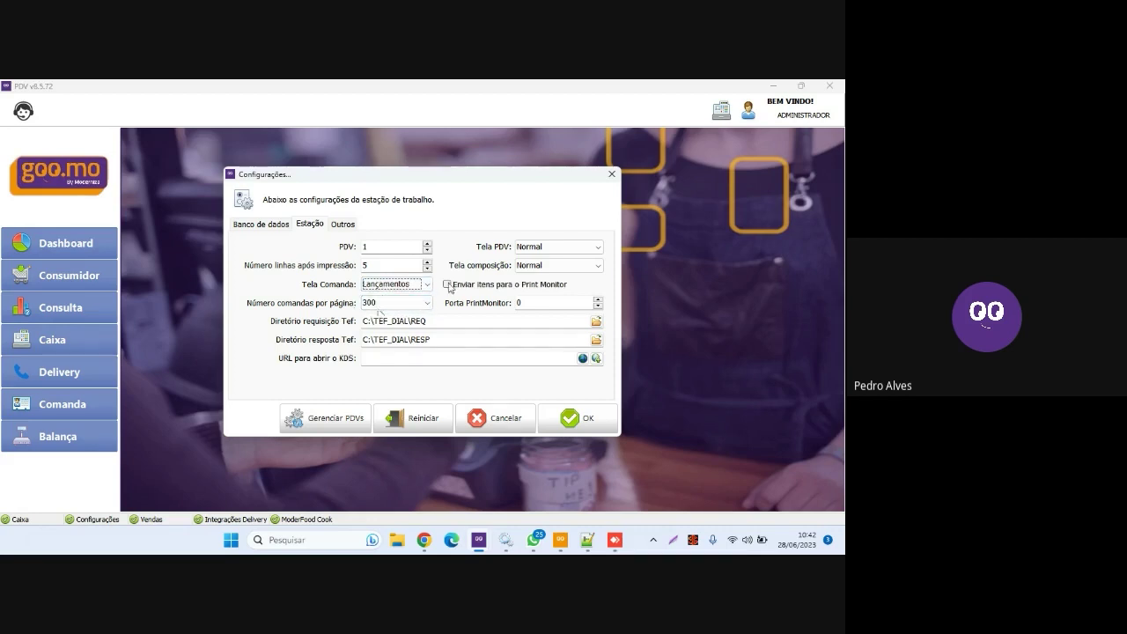
click(448, 285)
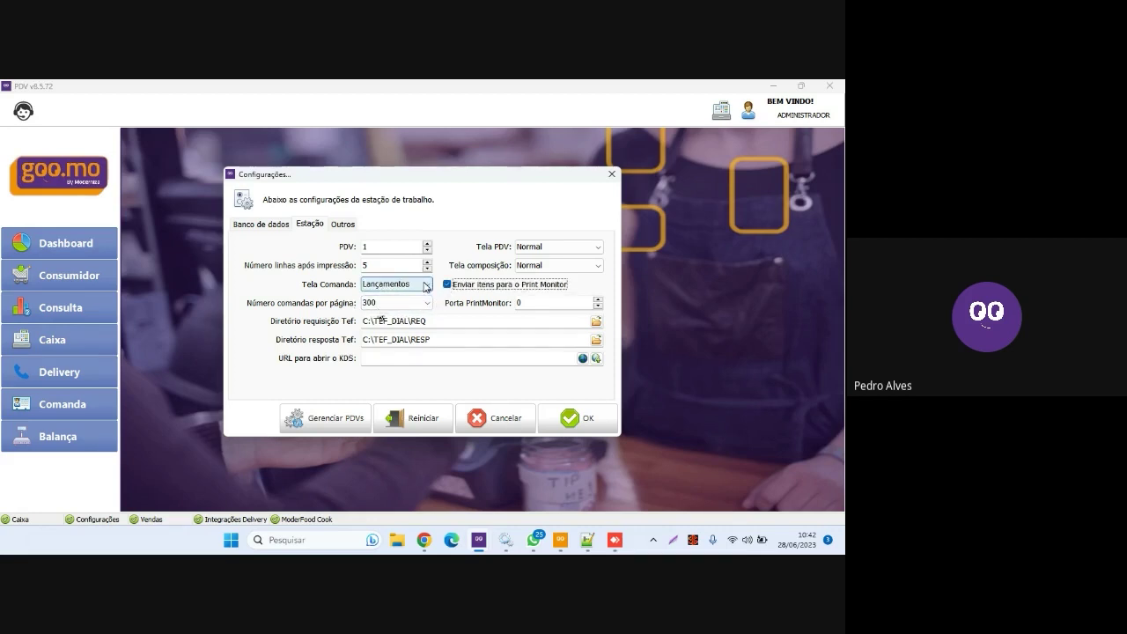
click(575, 430)
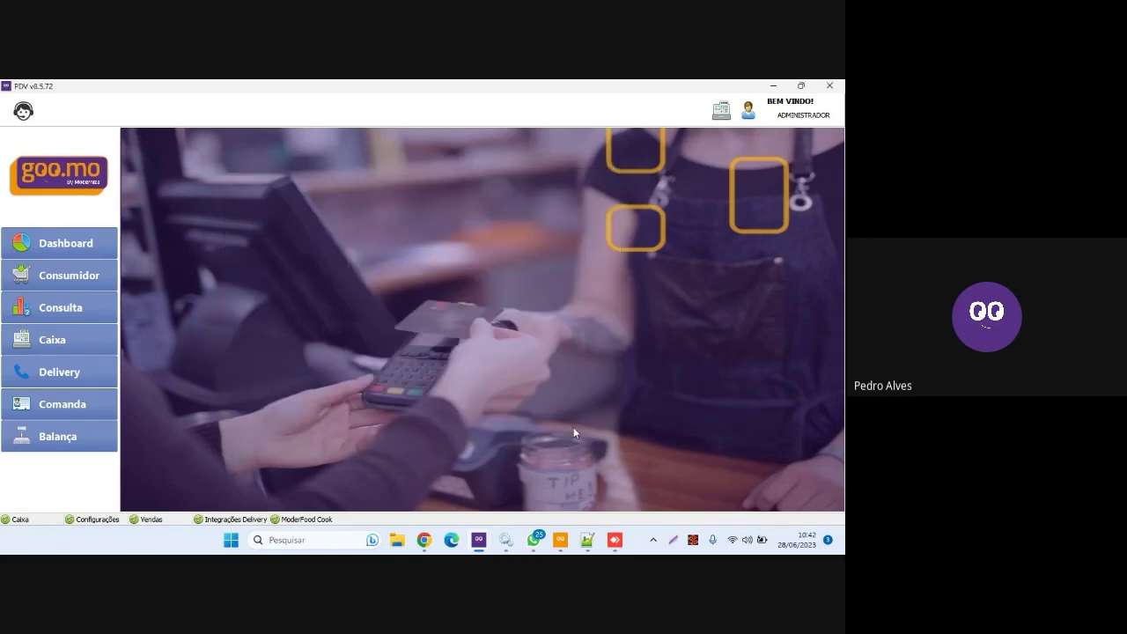
Step: Open the Comanda module and log in as USUARIO with the user's password
click(90, 409)
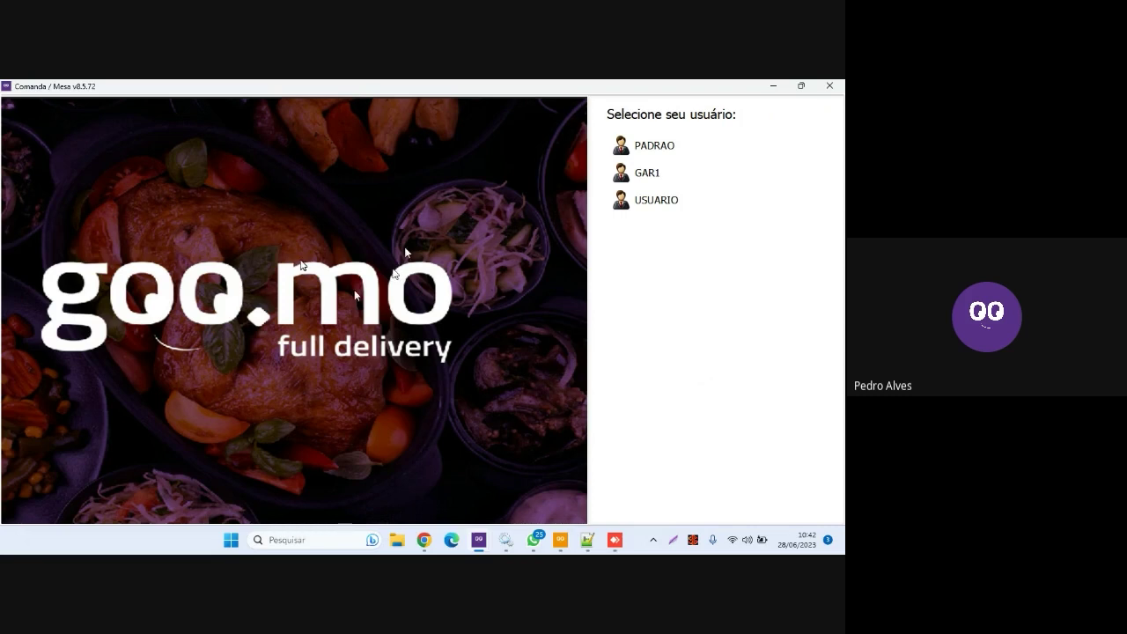
click(648, 202)
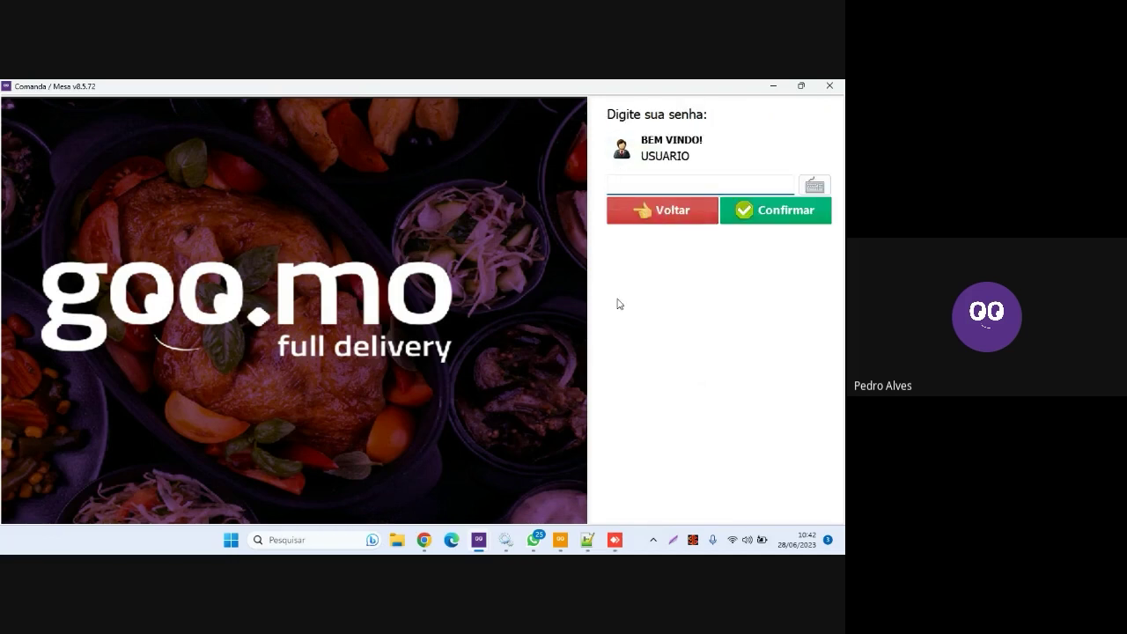
text(•••)
key(Return)
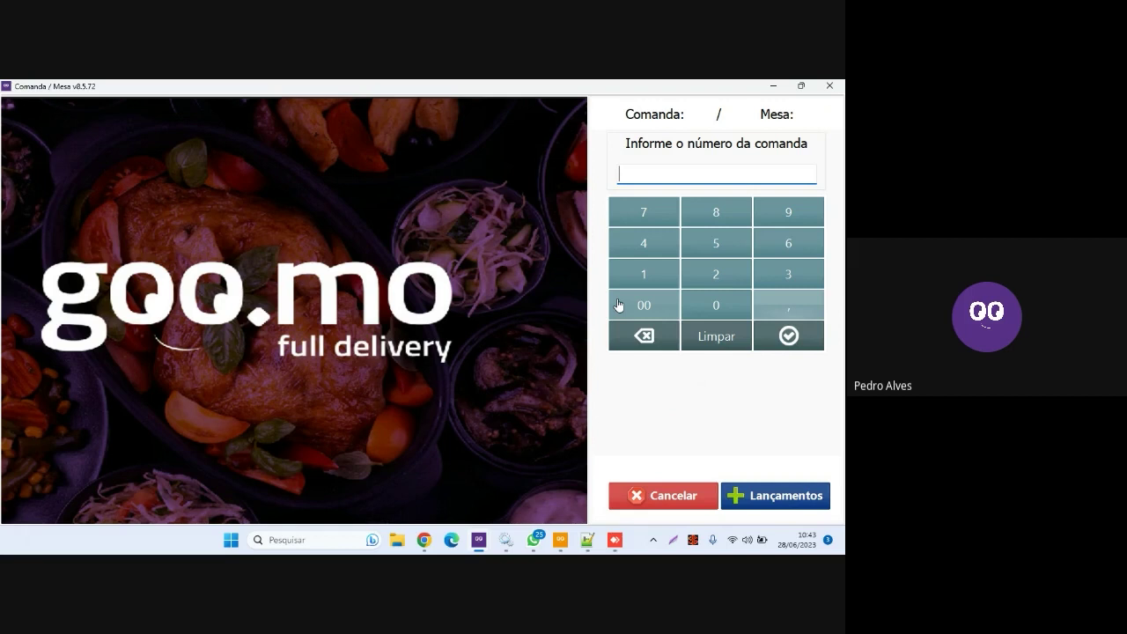
Step: Start an entry for comanda 26 at table 15
text(26)
key(Return)
text(15)
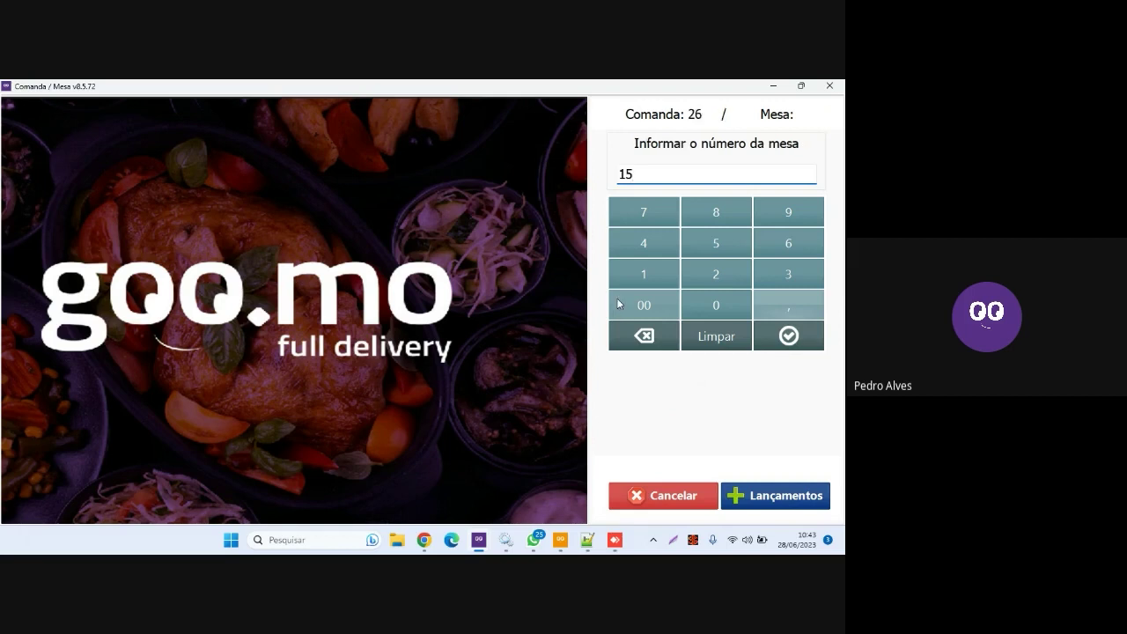
key(Return)
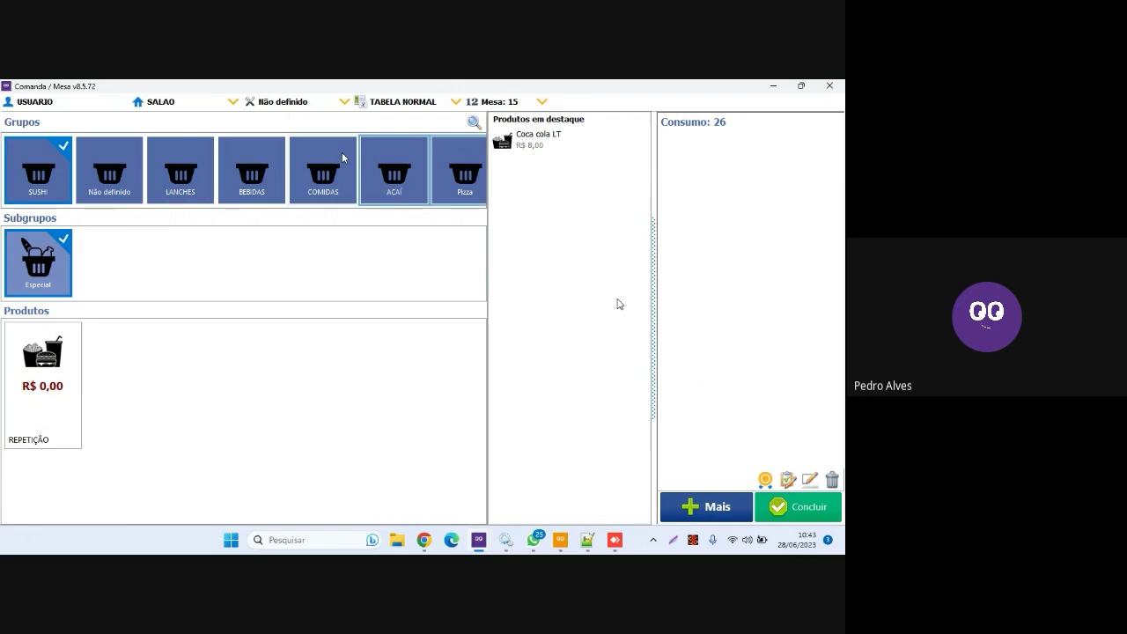
Step: Add one TAÇA VINHO TINTO from BEBIDAS at 7,00 to the comanda and continue with another comanda
click(261, 179)
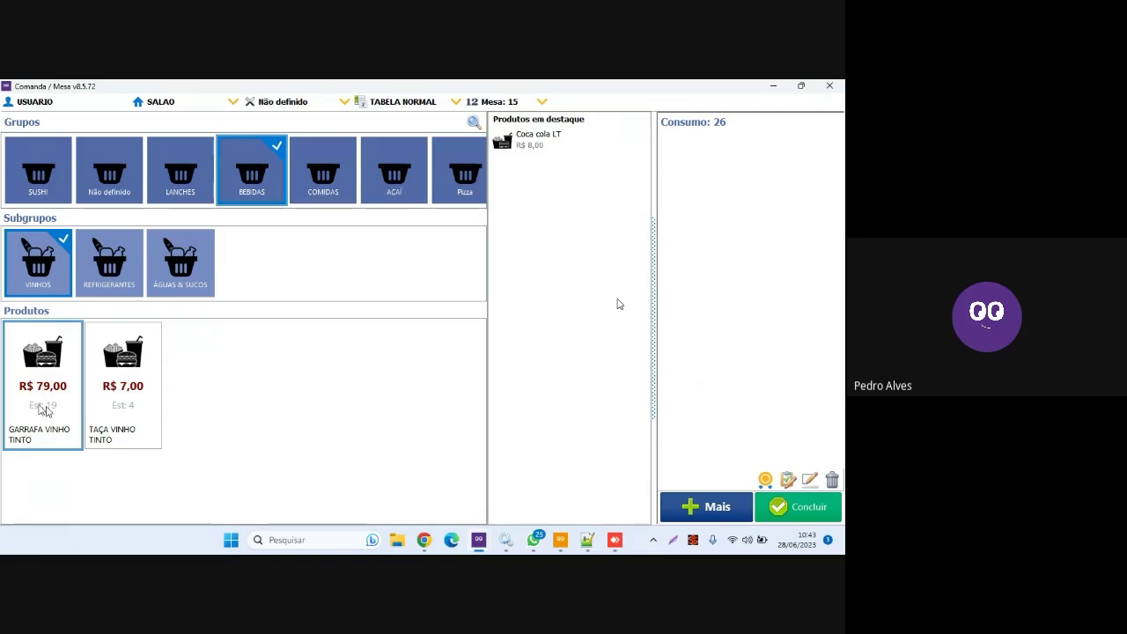
click(116, 418)
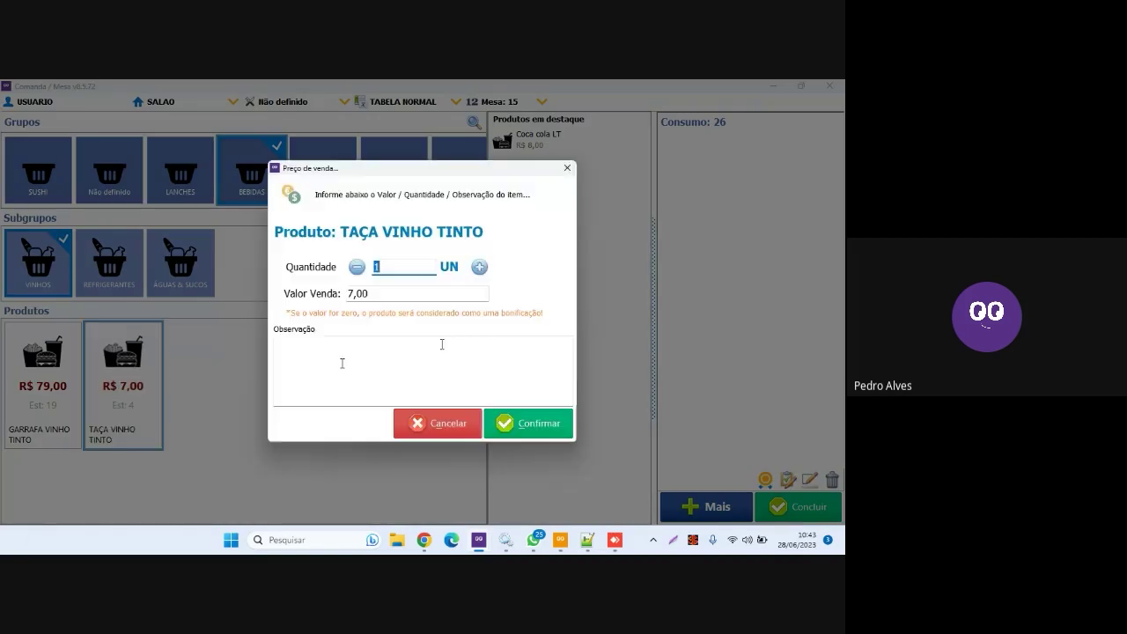
click(527, 431)
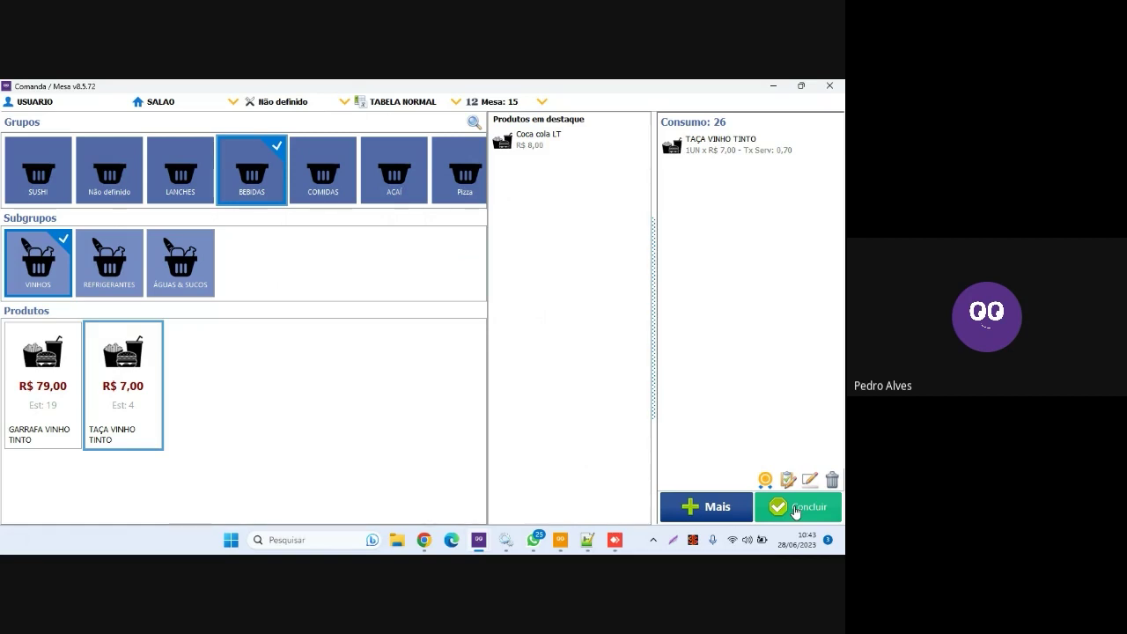
click(714, 508)
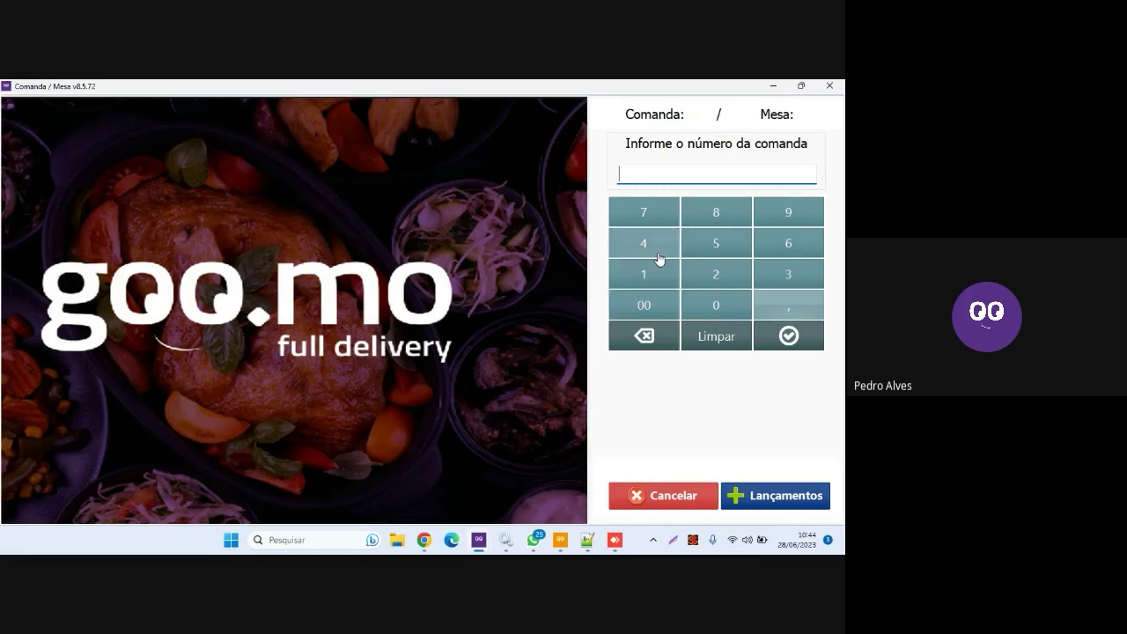
Step: Start an entry for comanda 28 at table 15
text(28)
key(Return)
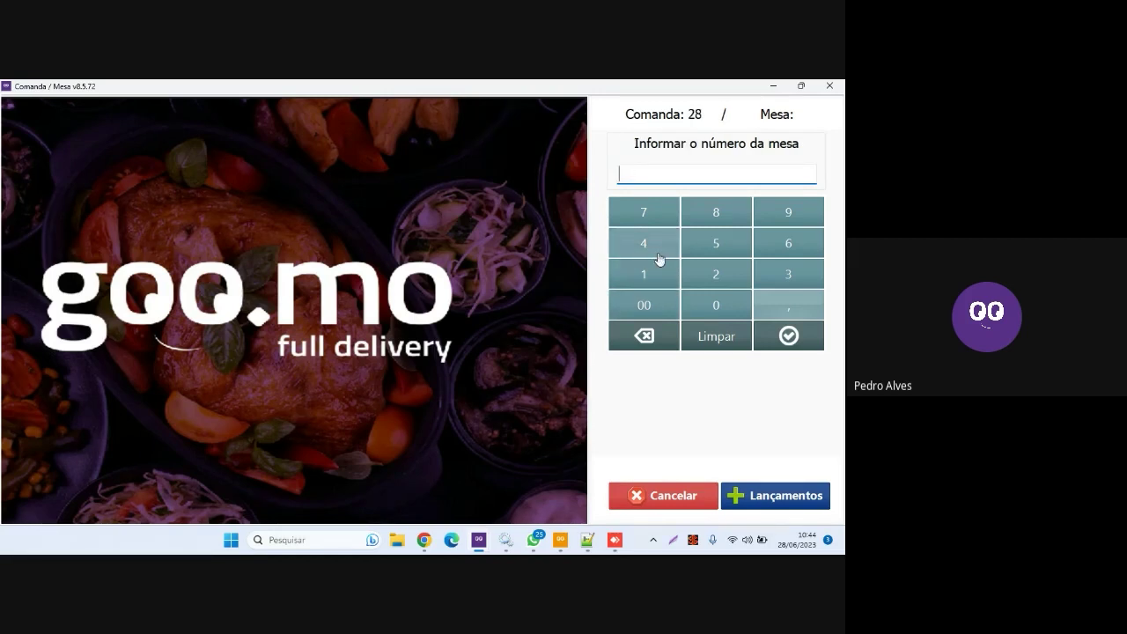
text(15)
key(Return)
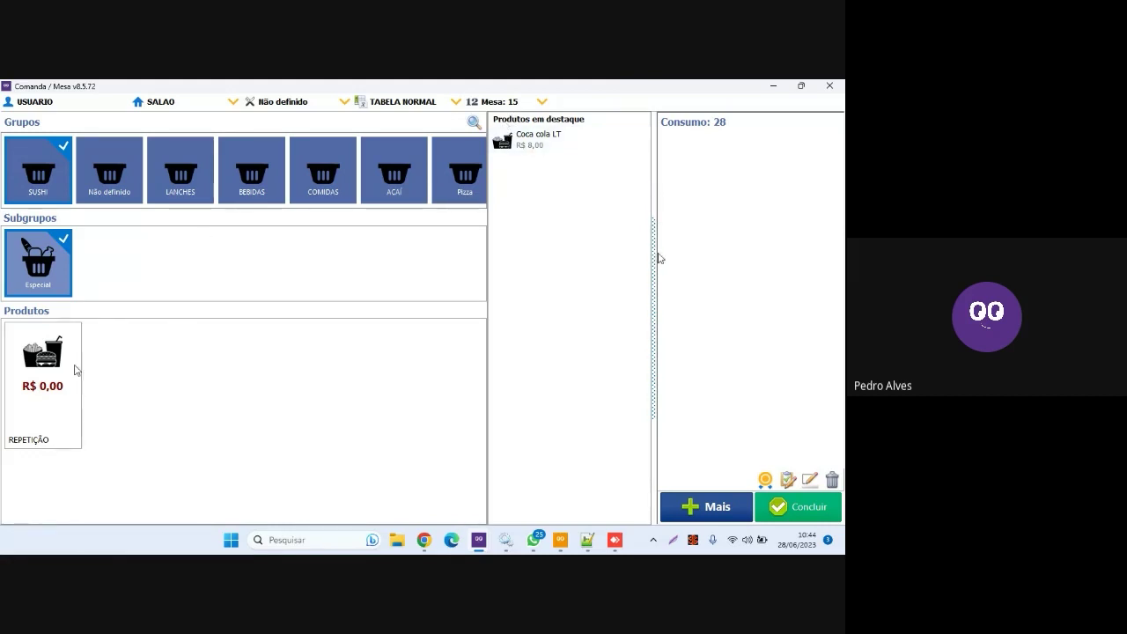
Step: Add one COCA-COLA 2L from the REFRIGERANTES subgroup at 8,50 and conclude the entries
click(240, 187)
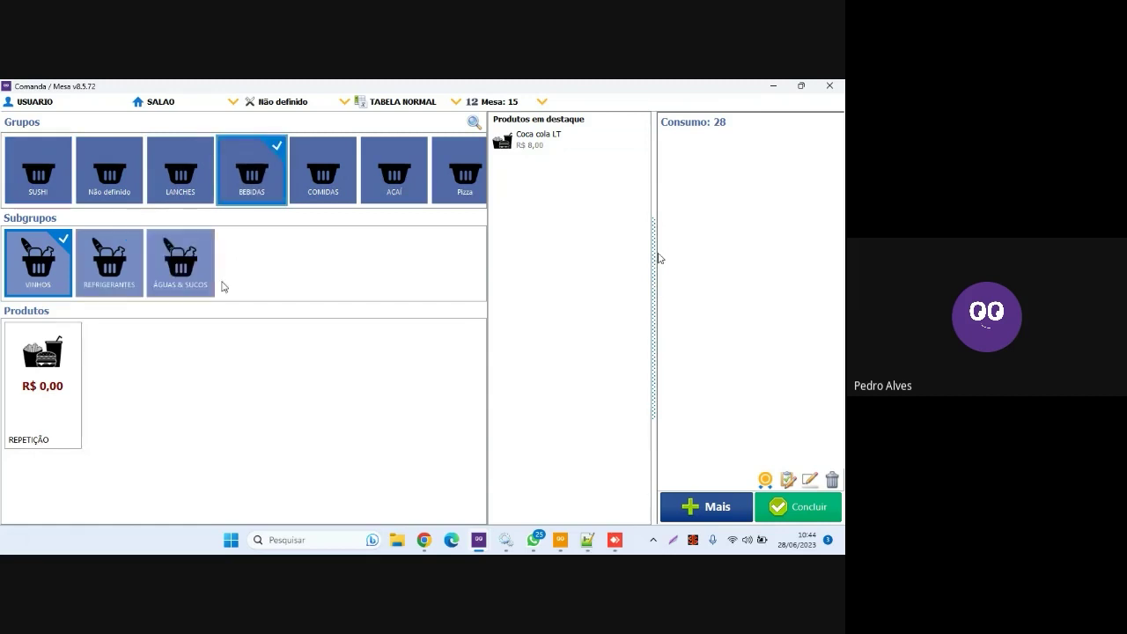
click(117, 281)
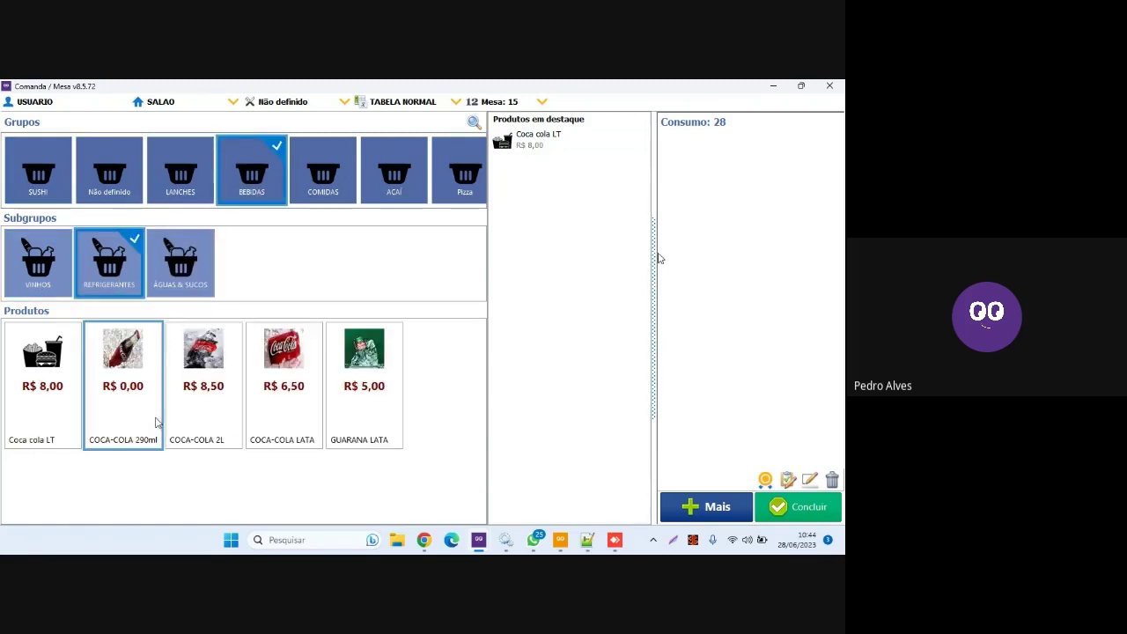
click(208, 410)
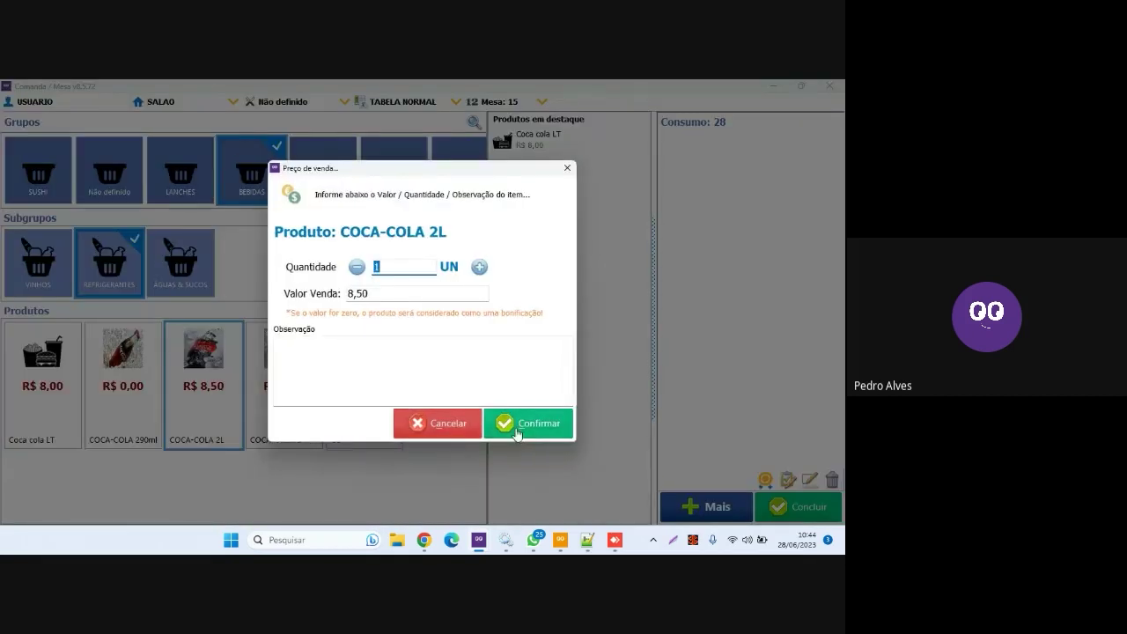
click(516, 426)
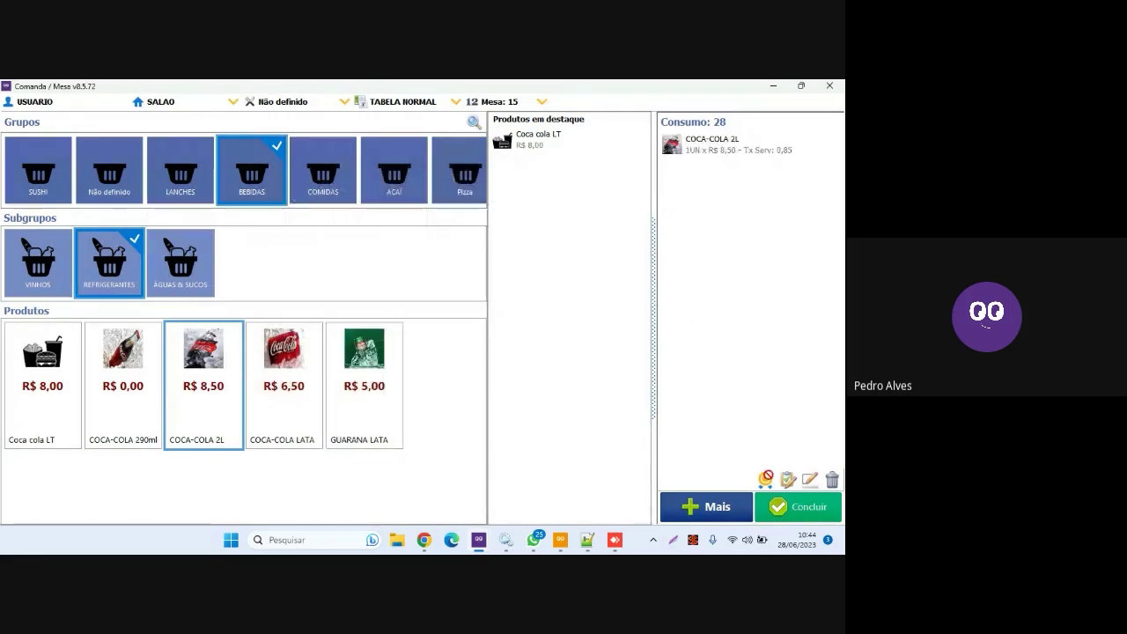
click(783, 505)
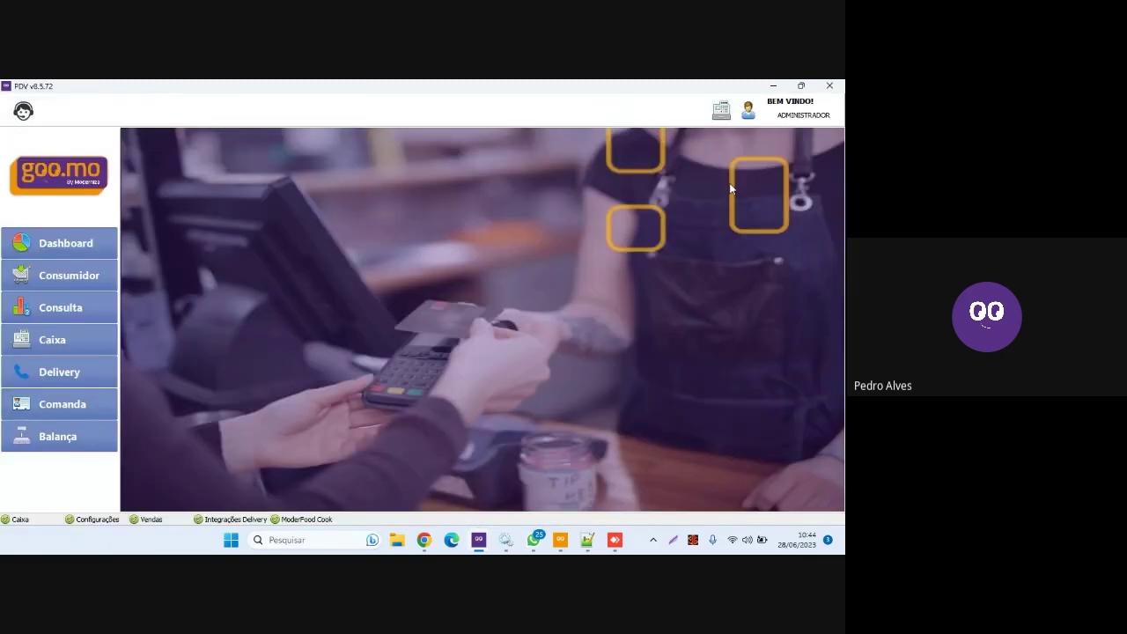
Step: Change the station's Tela Comanda setting so the Comanda module opens with the full comanda grid, and save the settings
click(748, 111)
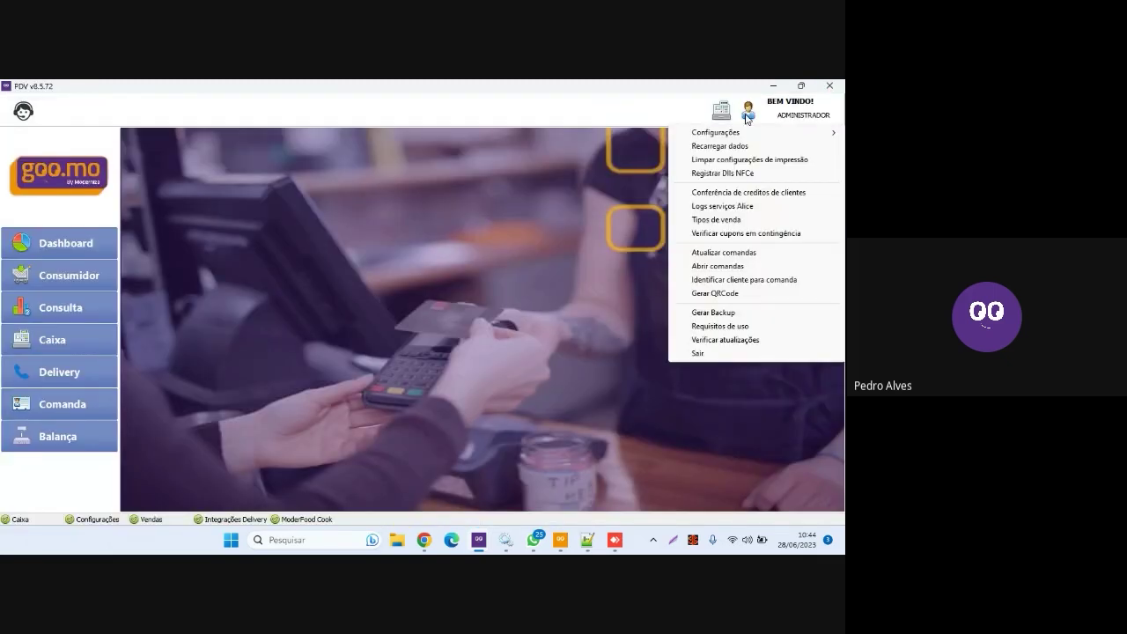
mouse_move(671, 133)
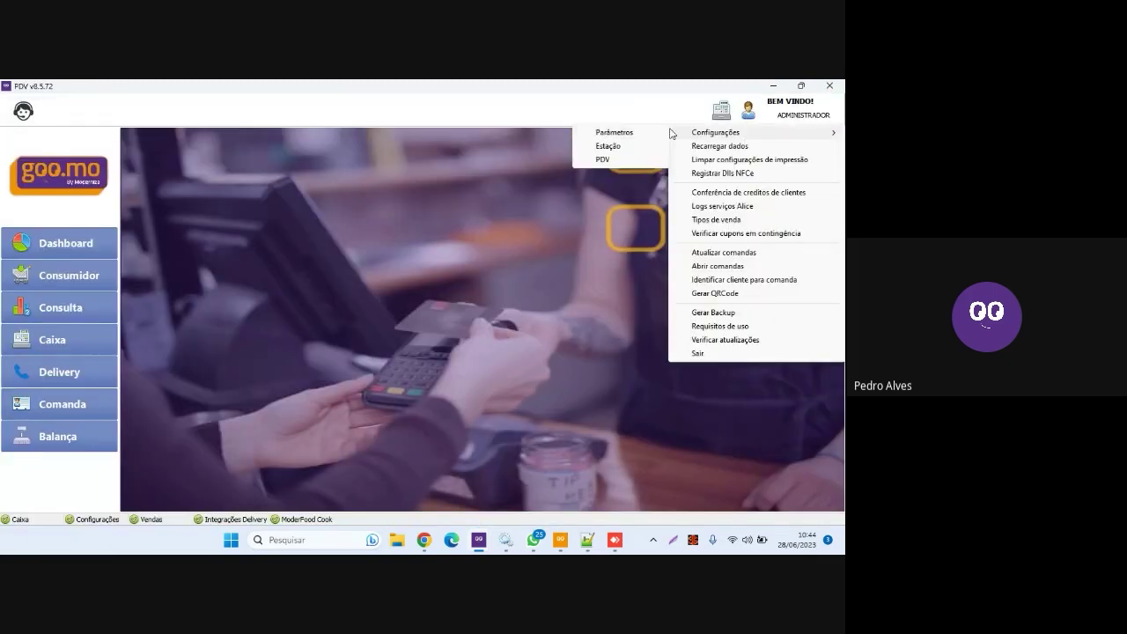
click(624, 154)
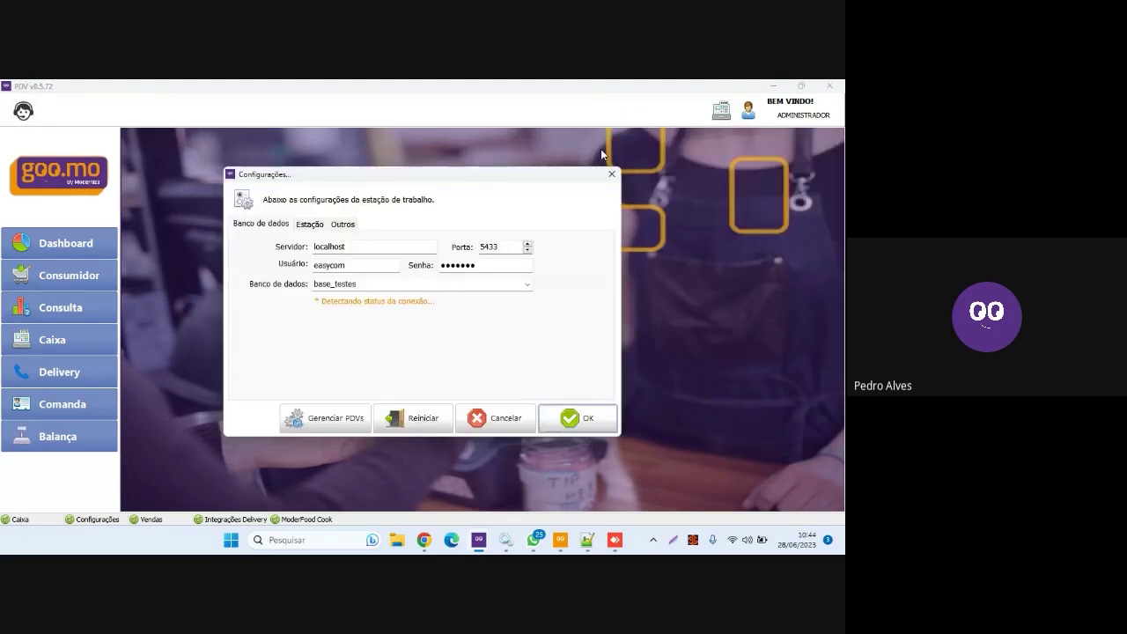
click(310, 224)
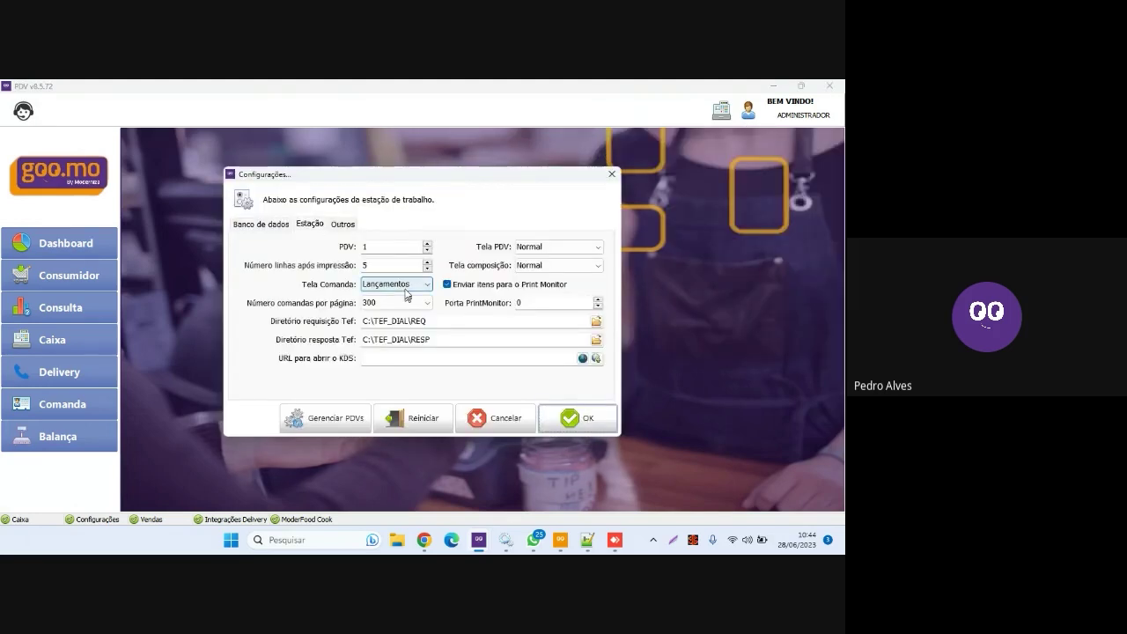
click(566, 419)
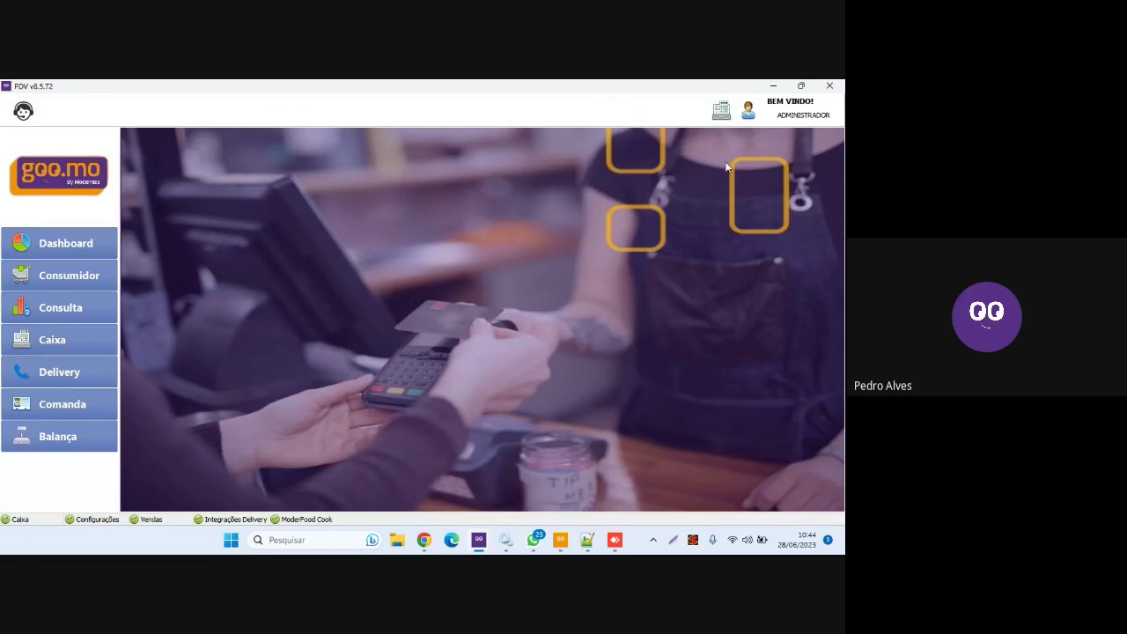
Step: Toggle Obrigar Mesa? off and back on for the Comanda sale type, then apply the sale type settings and close them
click(748, 109)
mouse_move(748, 137)
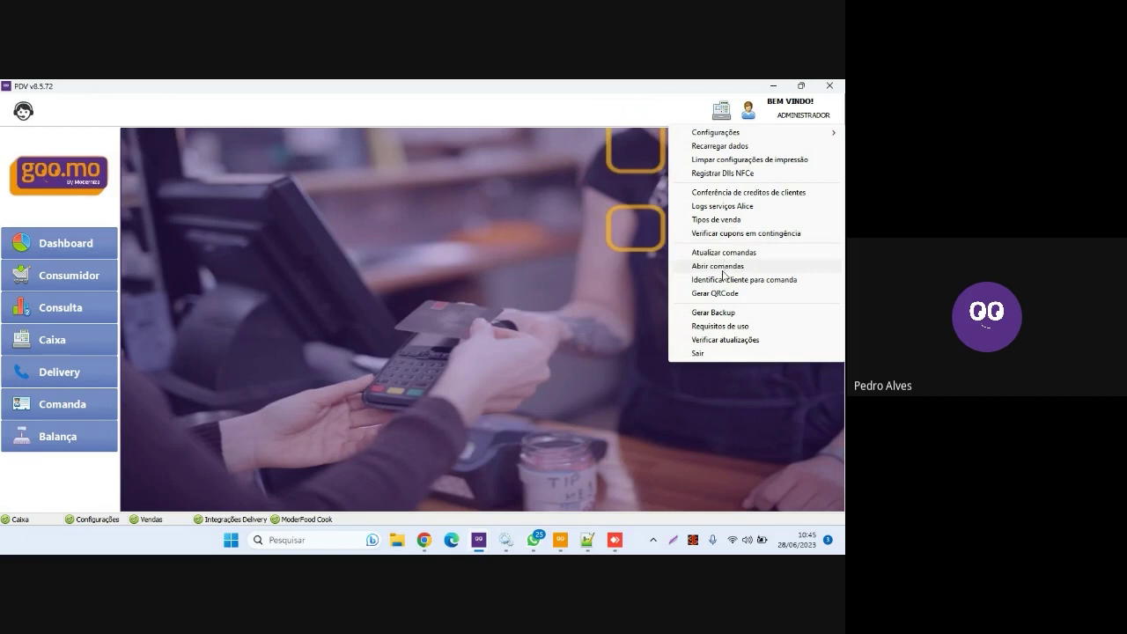
click(700, 220)
click(192, 234)
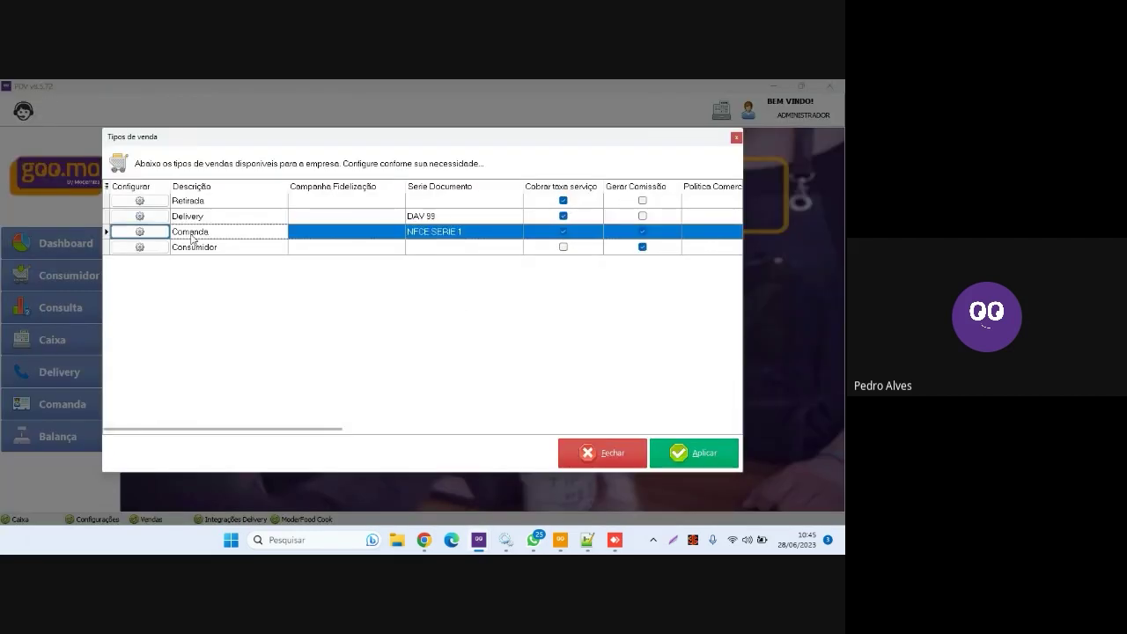
drag(184, 431, 573, 440)
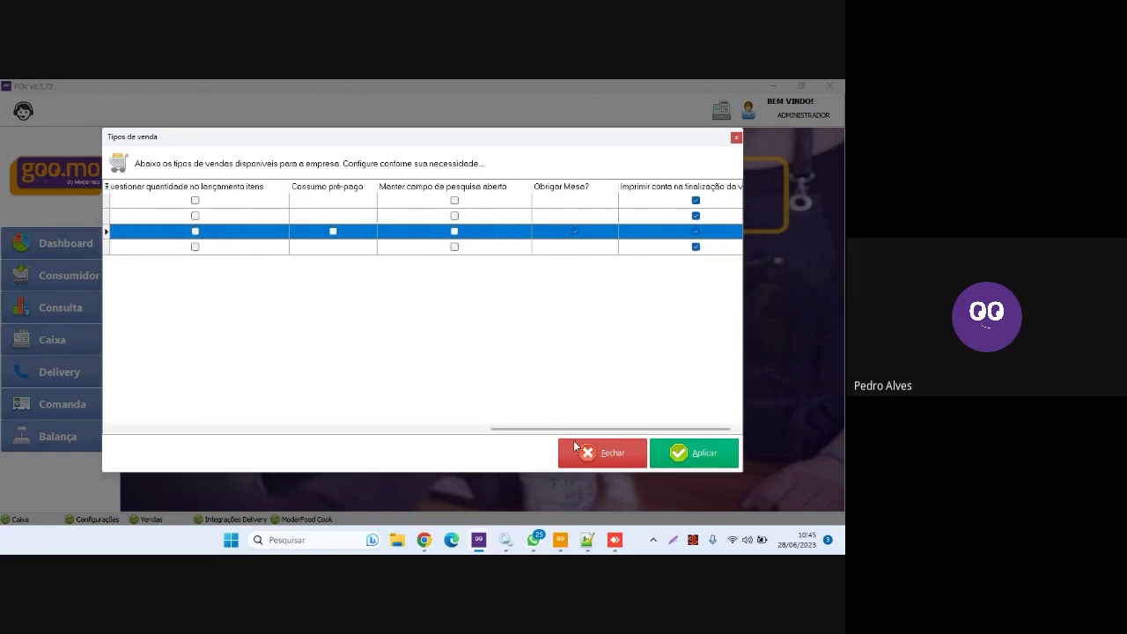
click(576, 235)
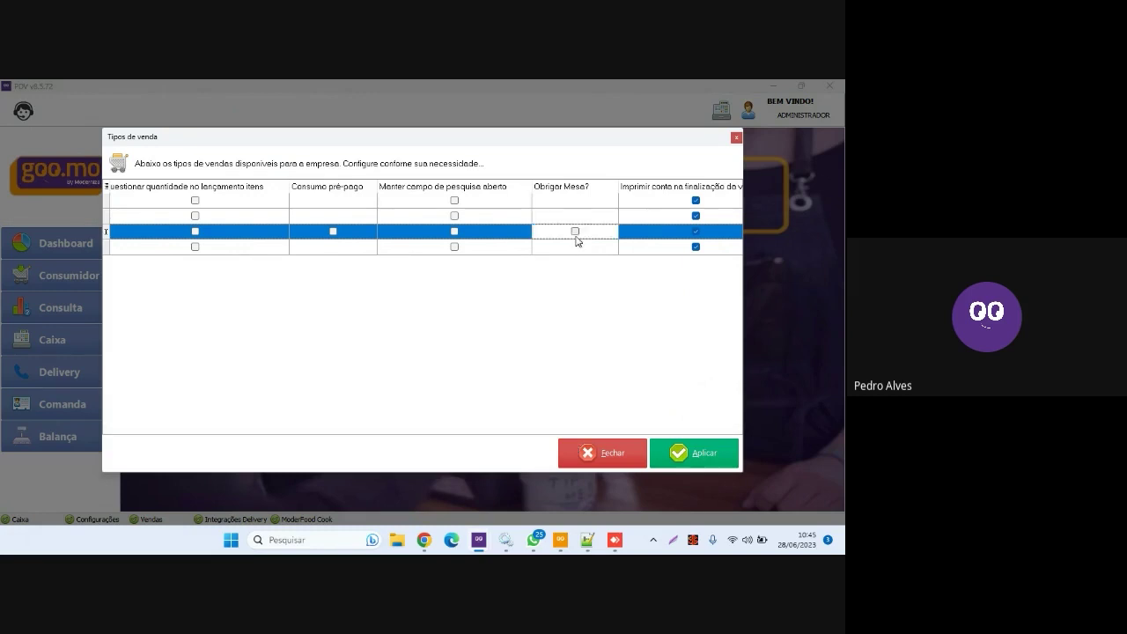
click(576, 236)
click(679, 459)
click(605, 455)
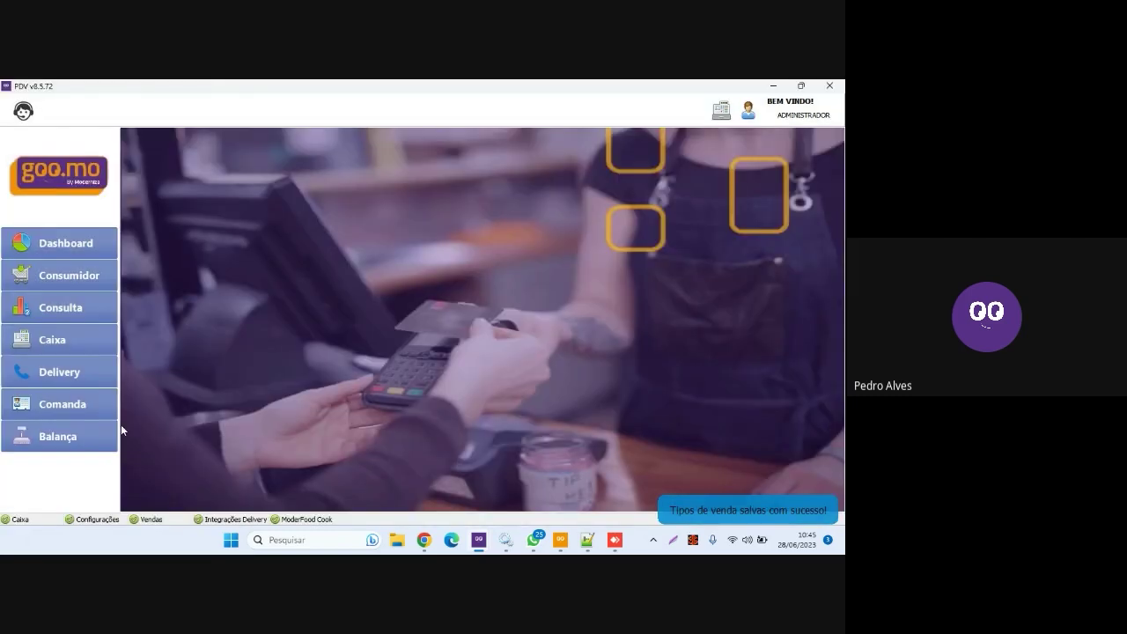
Step: Enable the comanda screen with ambiente SALAO and depósito PADRAO and start an entry for comanda 5
click(83, 405)
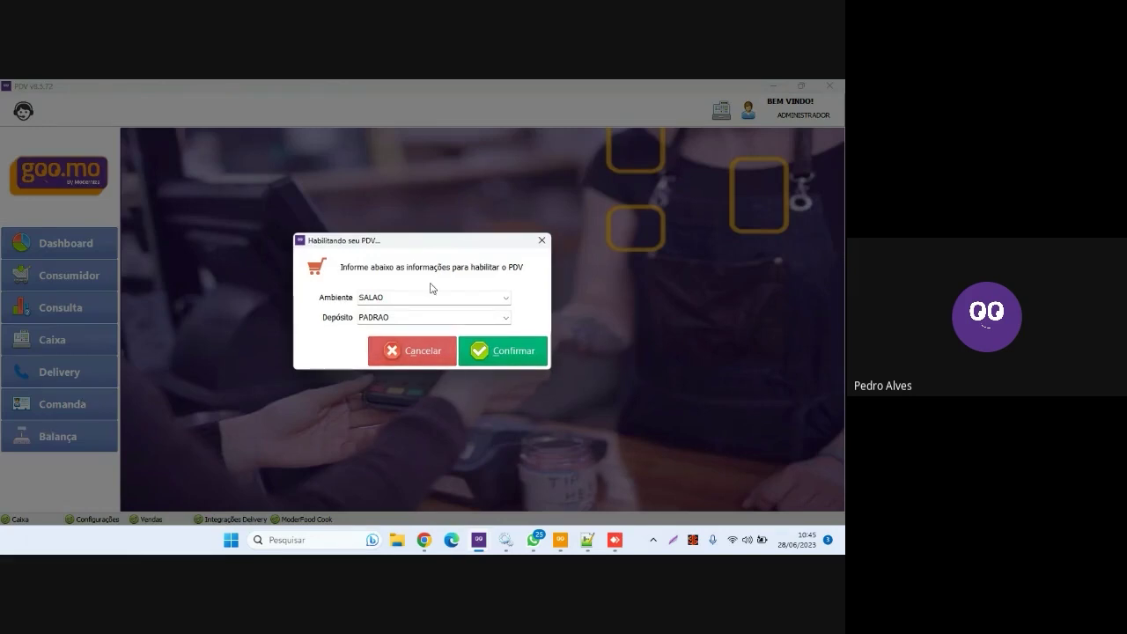
click(503, 357)
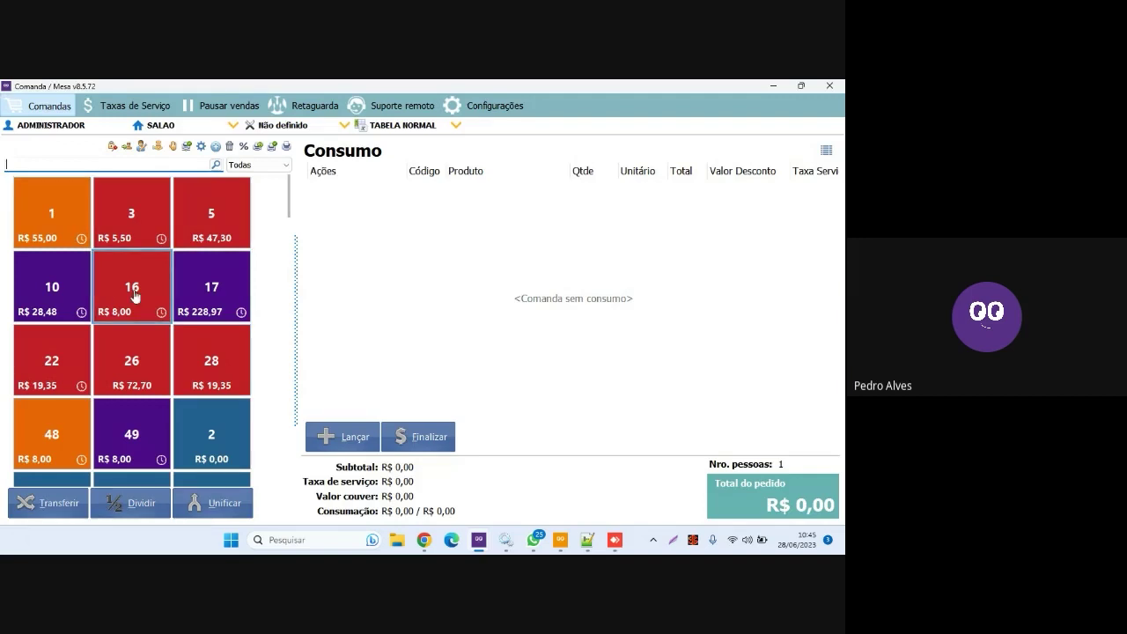
click(216, 285)
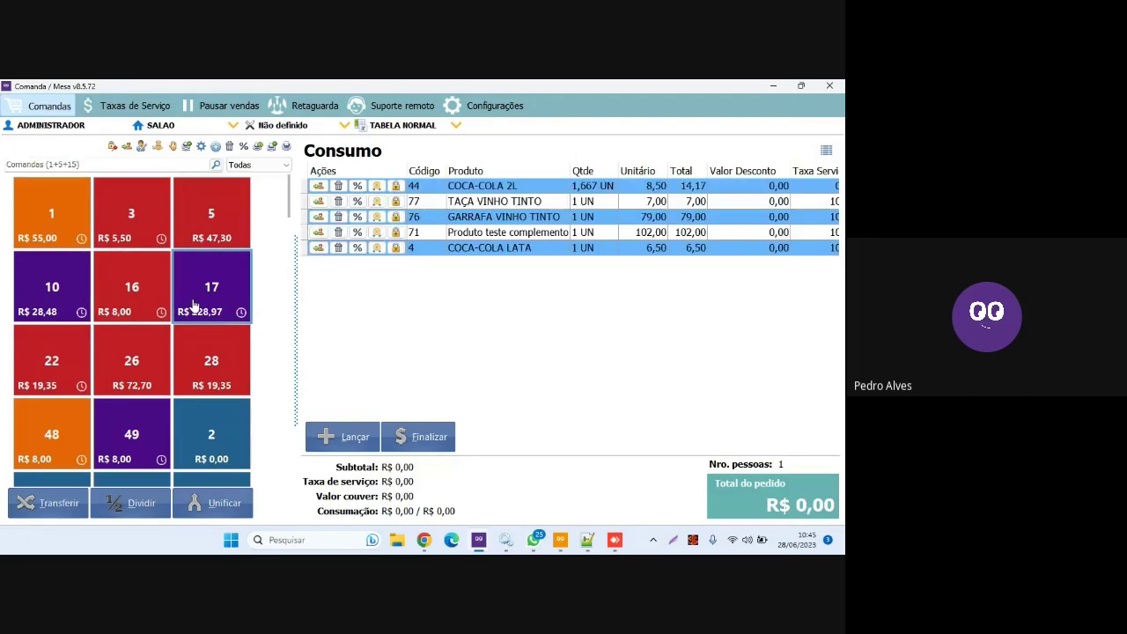
click(218, 253)
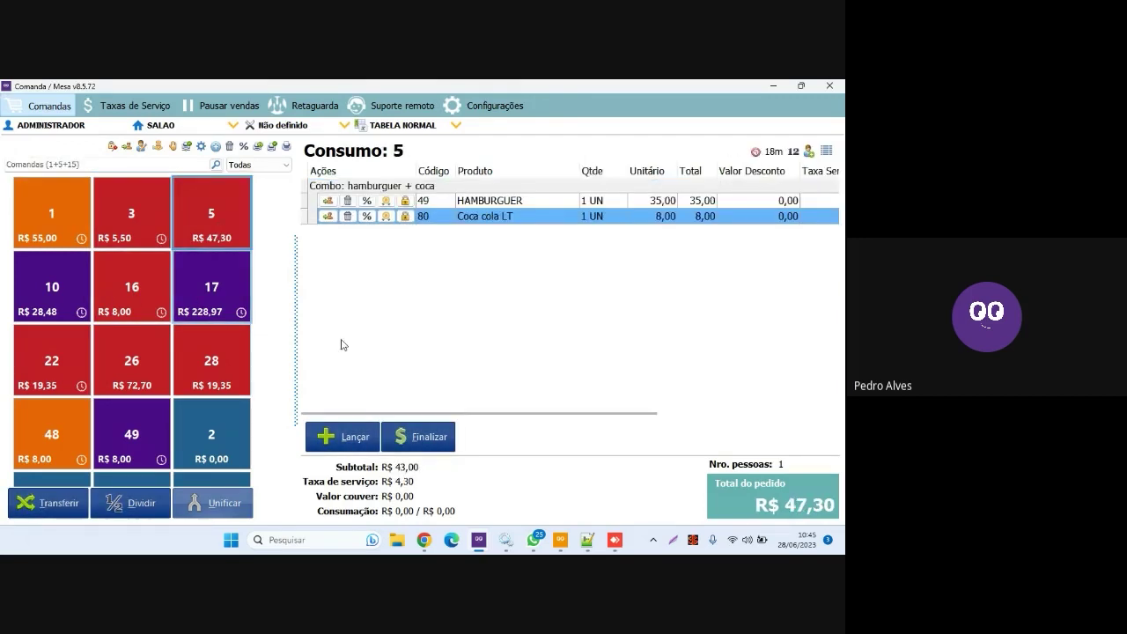
click(363, 443)
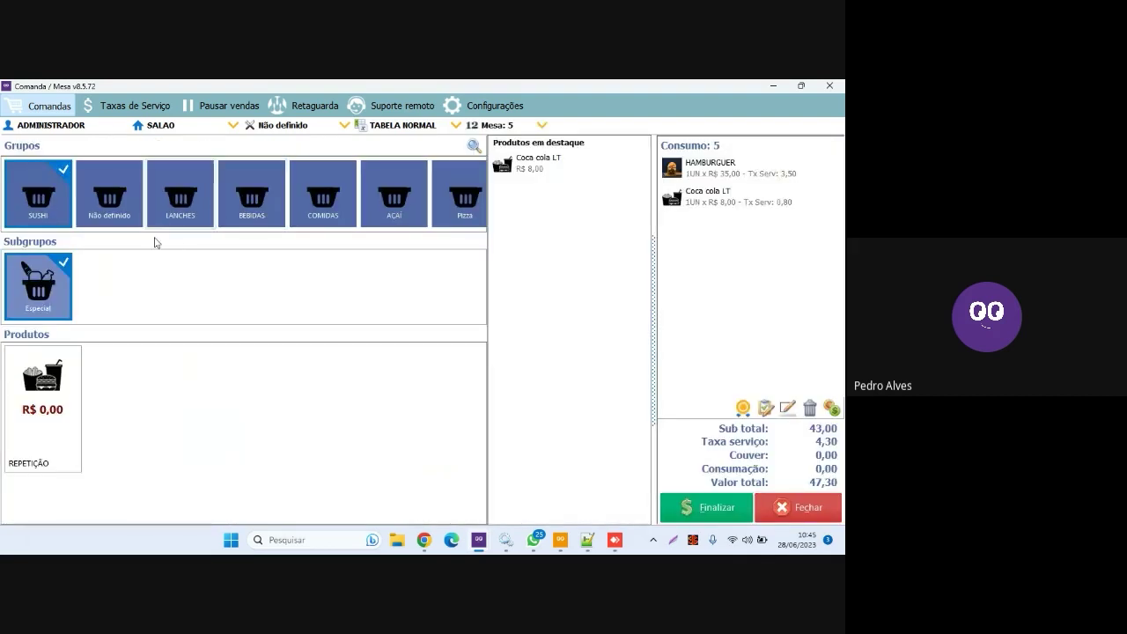
Step: Add one COCA-COLA 2L from the REFRIGERANTES subgroup of BEBIDAS at 8,50 to comanda 5 and exit the comanda screen
click(245, 225)
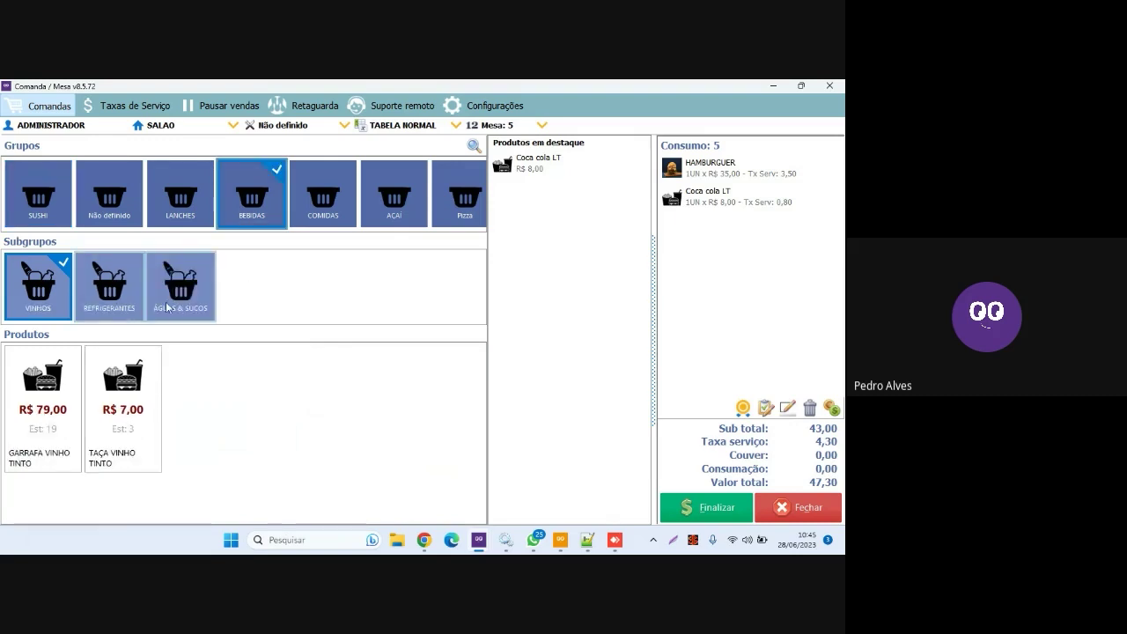
click(112, 298)
click(187, 413)
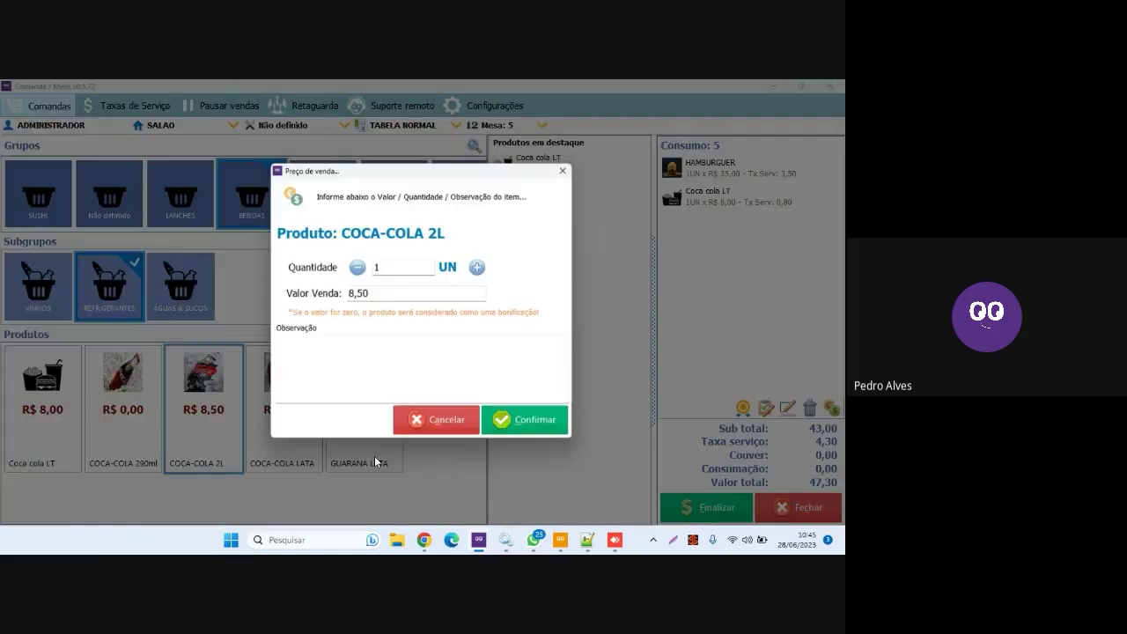
click(515, 422)
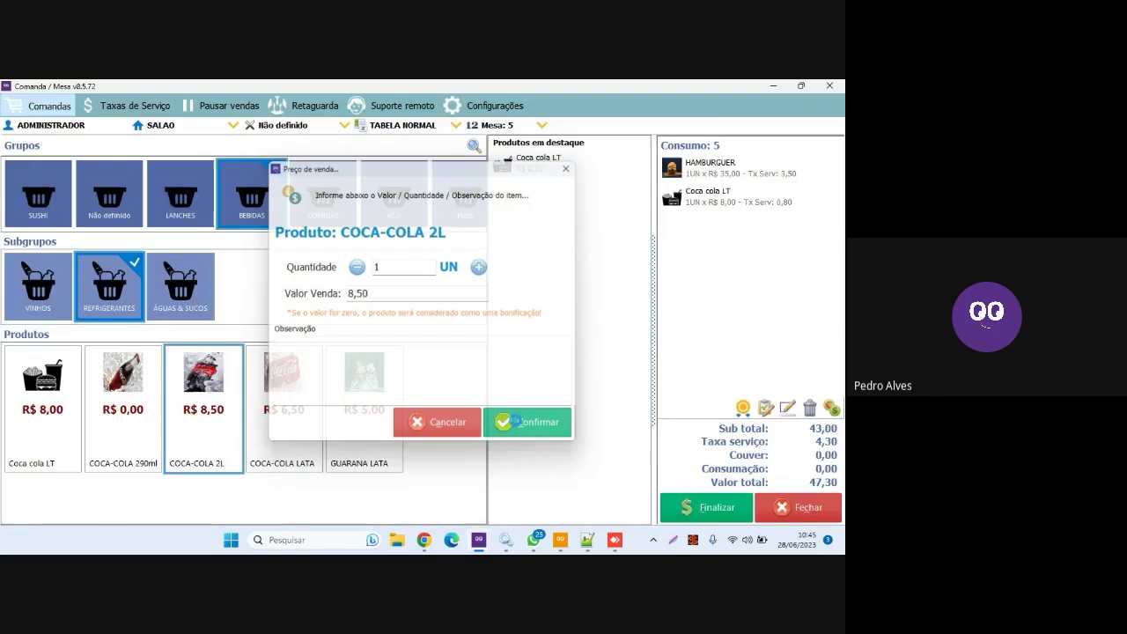
click(808, 509)
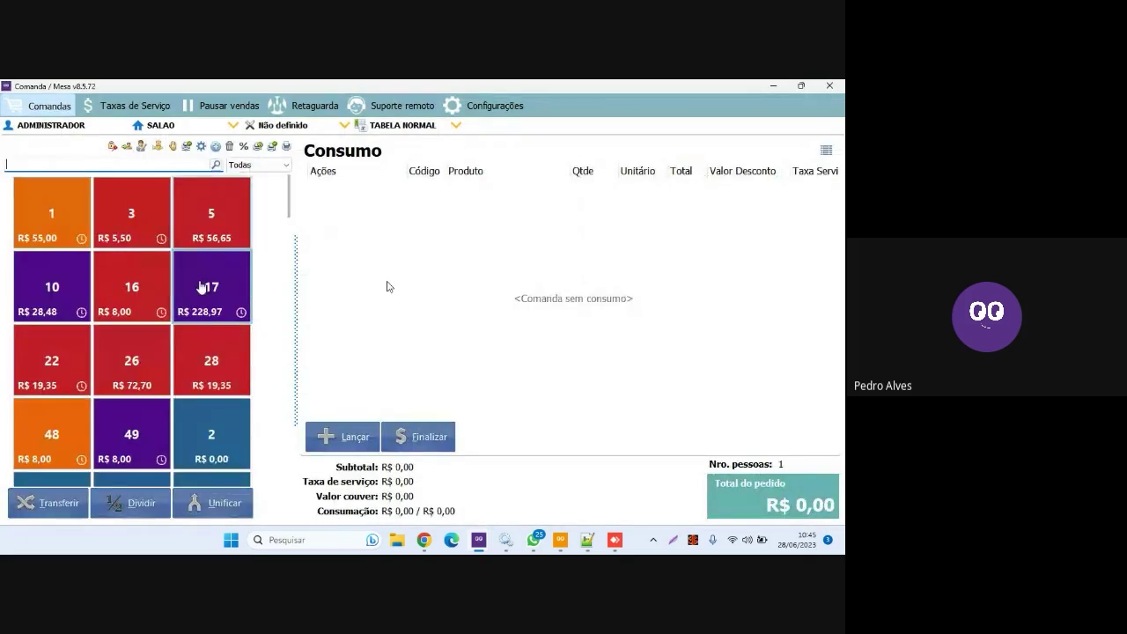
click(830, 86)
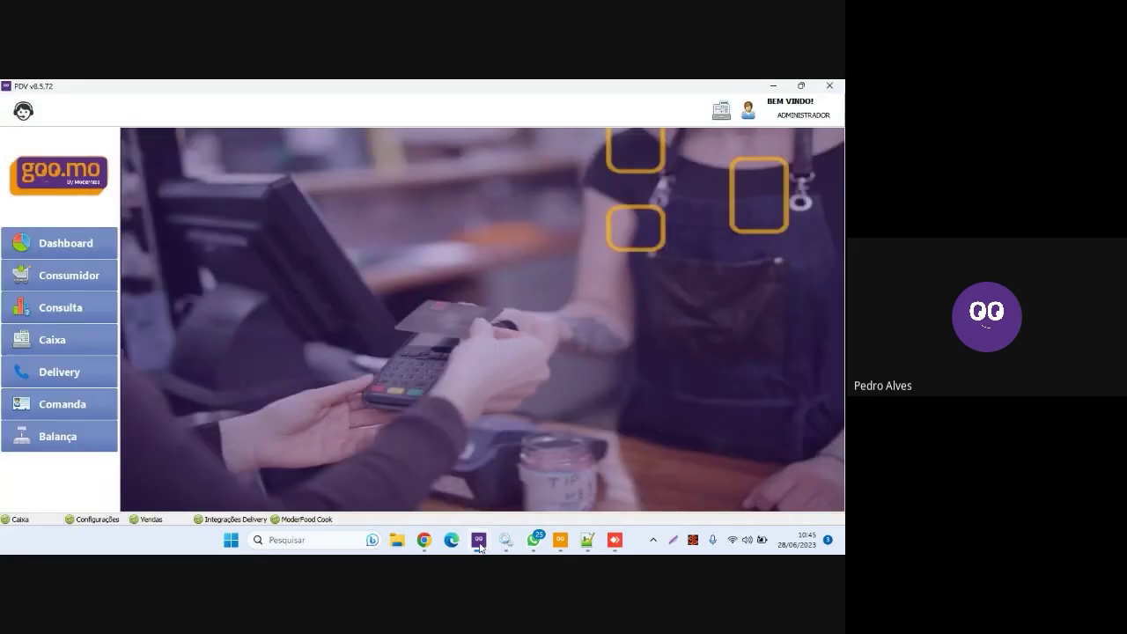
Step: Switch to DGMenu, find Cadastro de Ambientes by searching "ambi", and list the registered environments
mouse_move(479, 540)
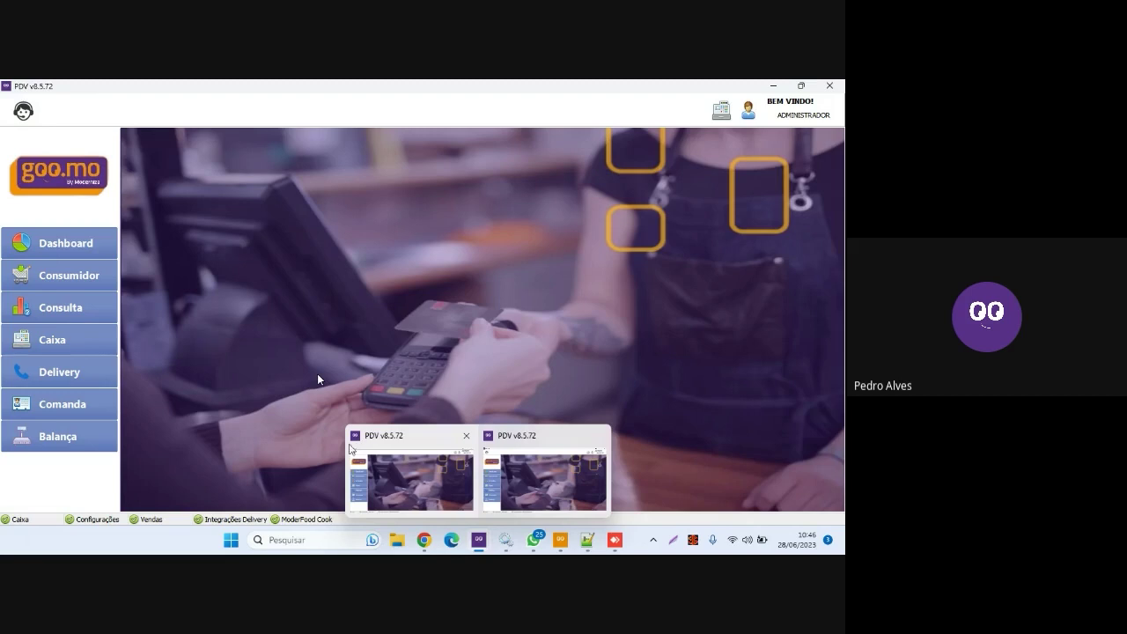
click(560, 540)
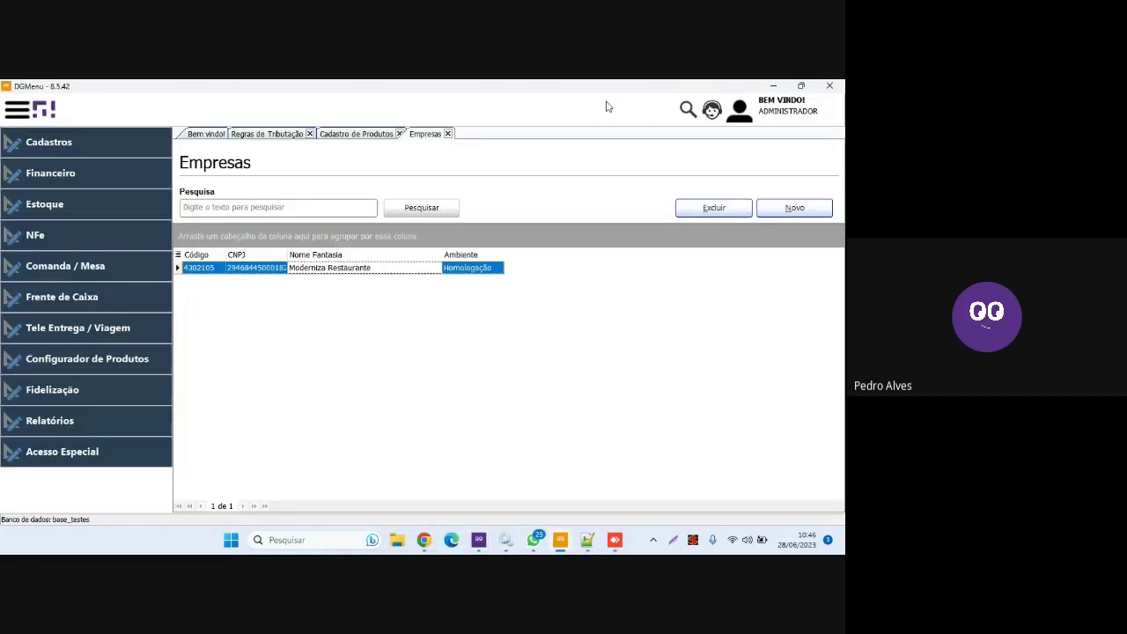
click(687, 110)
text(ambi)
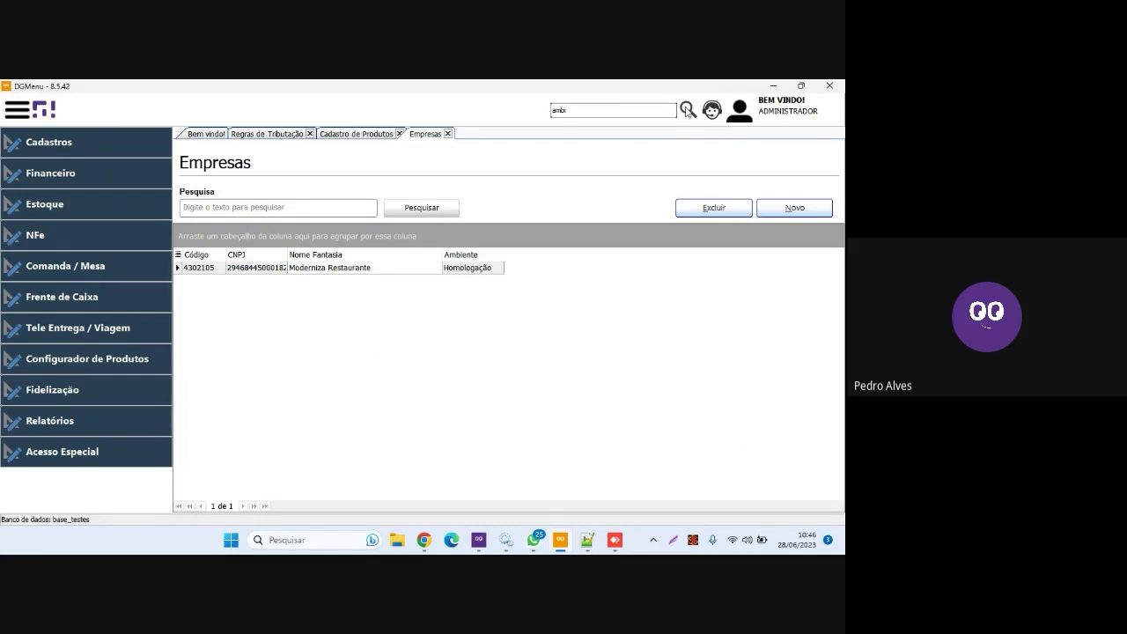
key(Return)
click(422, 203)
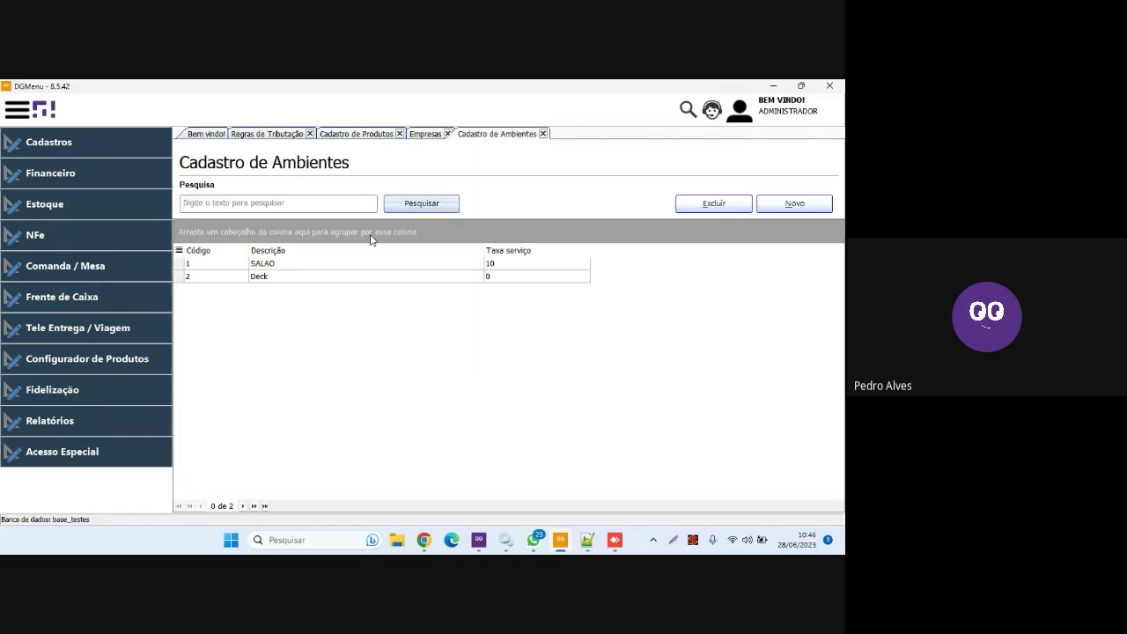
Step: Try to delete the Deck environment from Cadastro de Ambientes
click(325, 280)
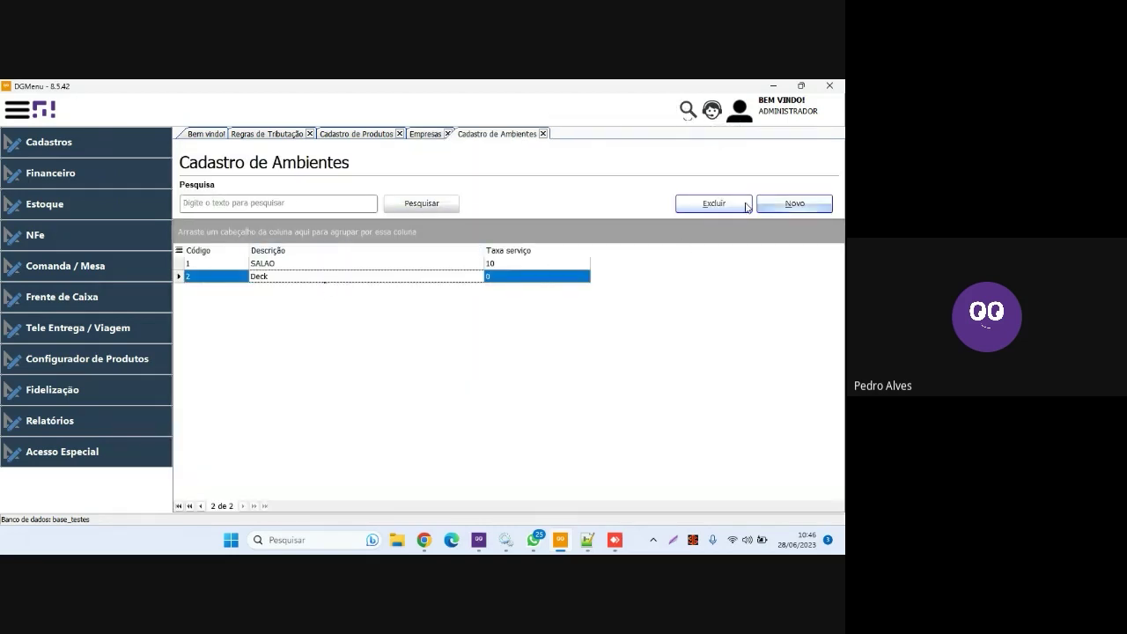
click(714, 203)
click(450, 358)
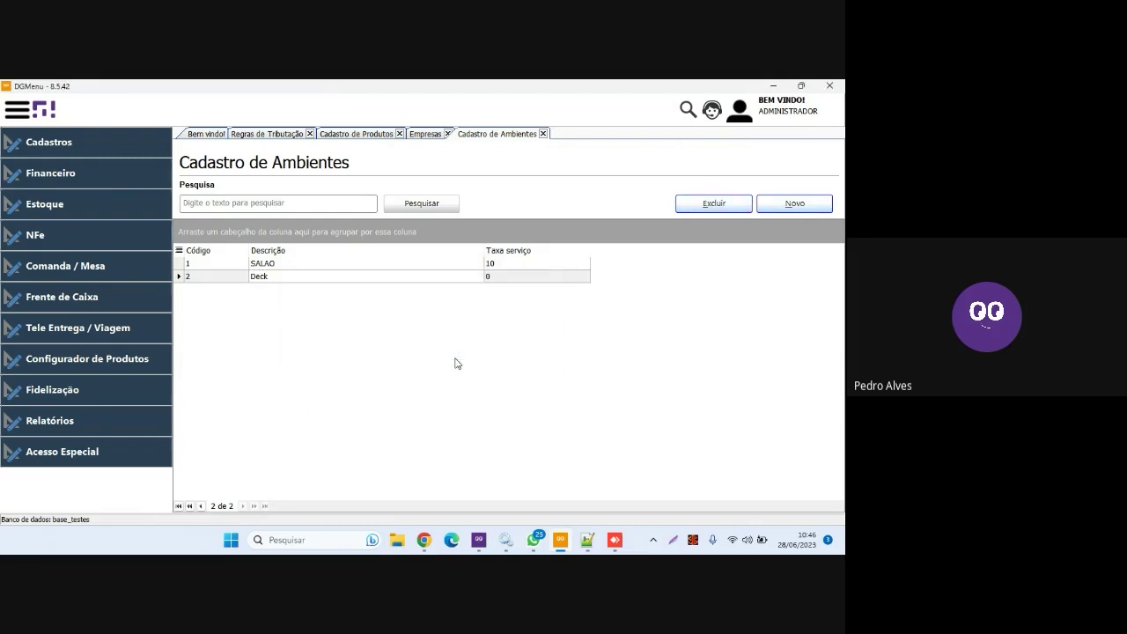
click(515, 347)
Step: Switch to the PDV and reopen the comanda screen with ambiente SALAO and depósito PADRAO
key(alt+Tab)
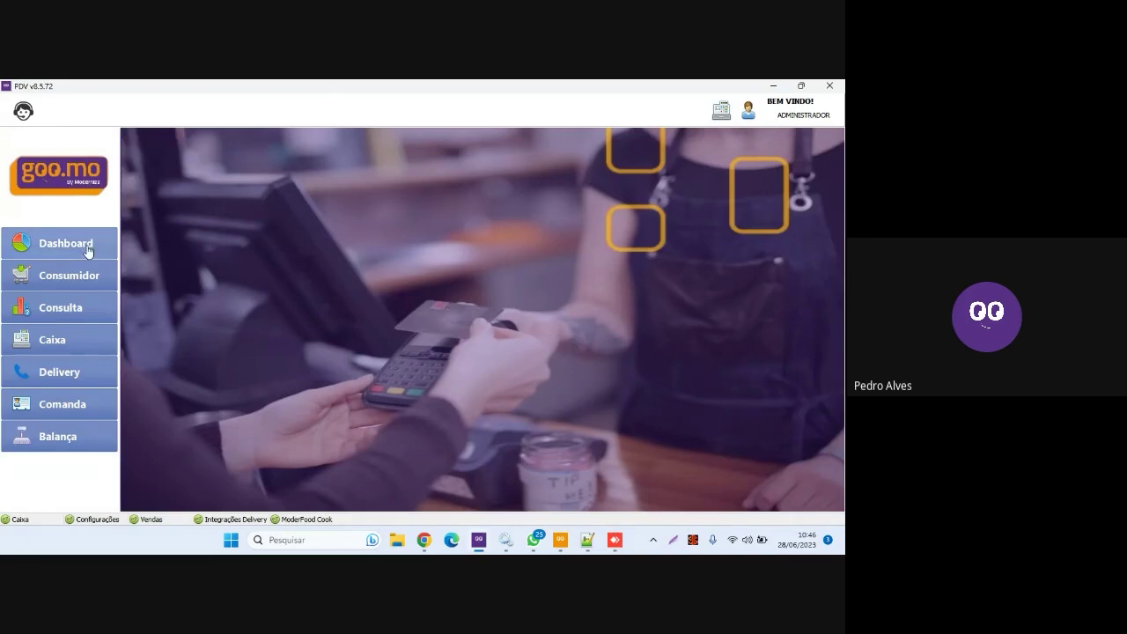
click(88, 403)
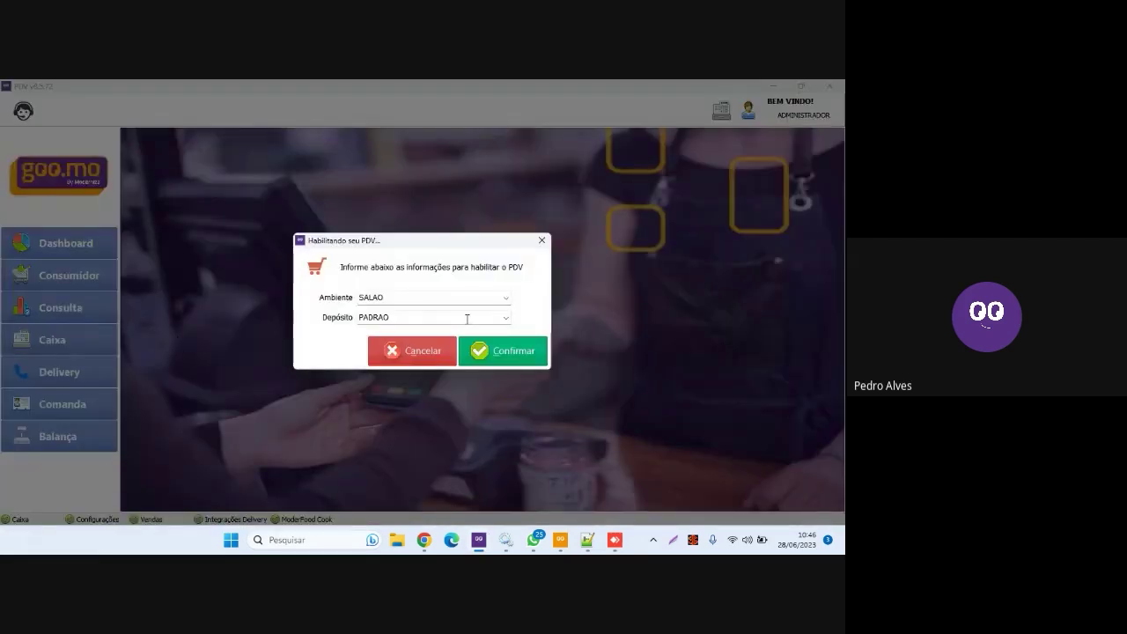
click(474, 352)
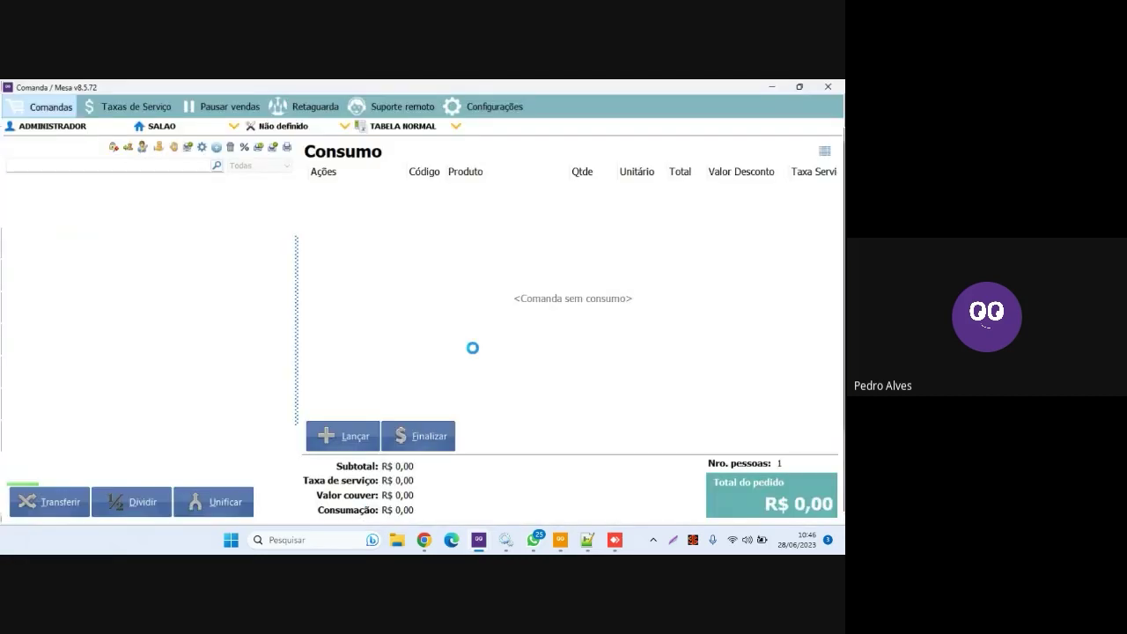
Step: Start an entry for comanda 2 at table 20
click(201, 433)
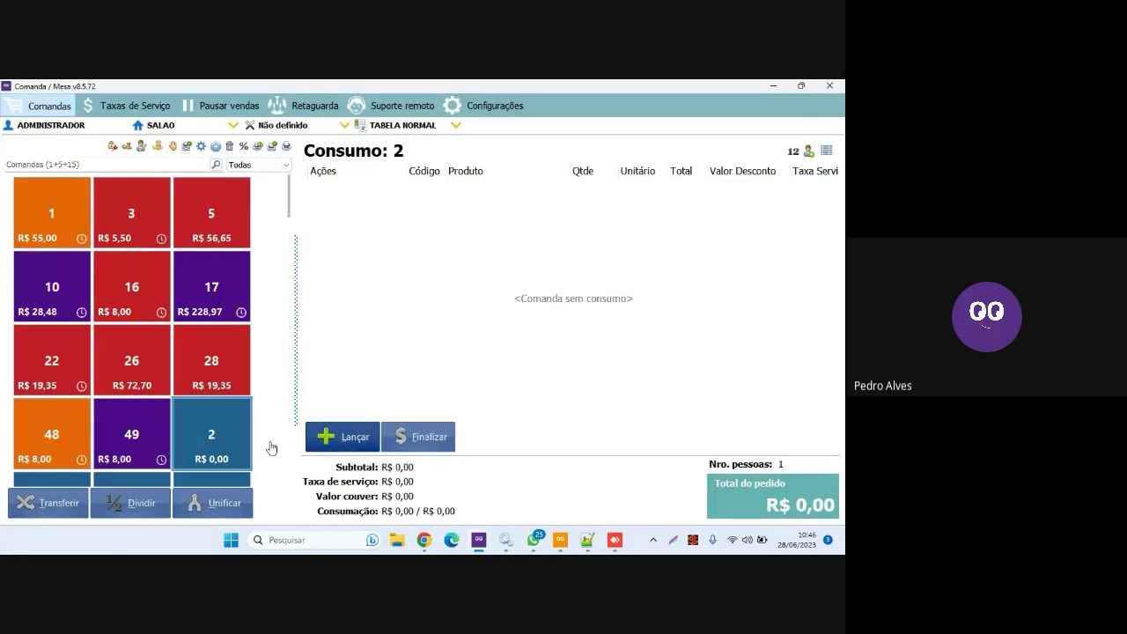
click(353, 438)
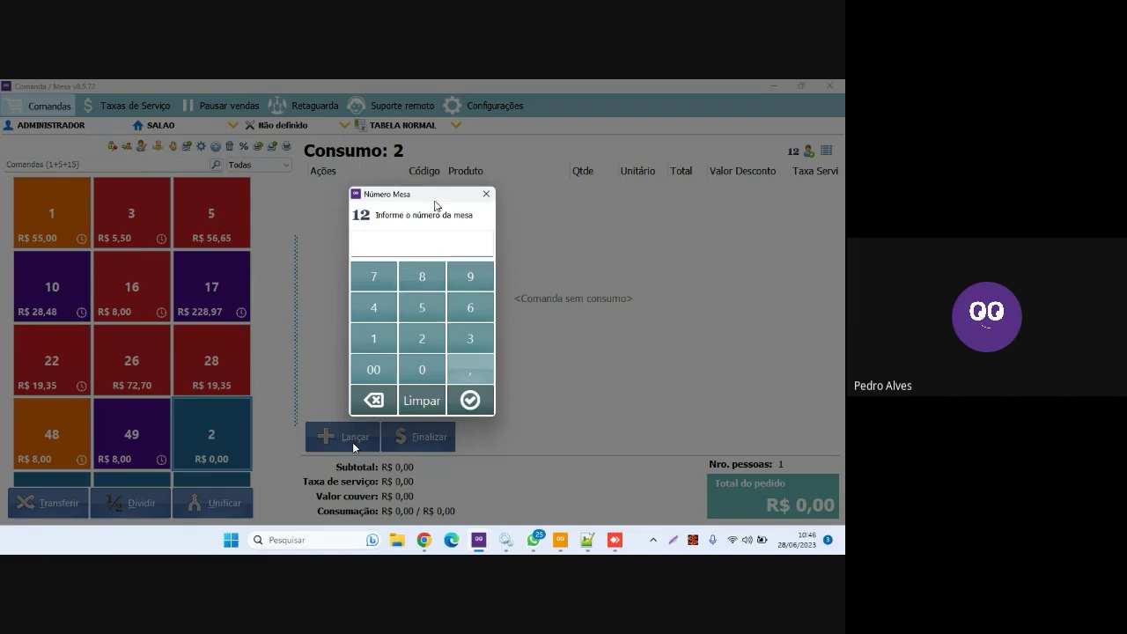
drag(434, 200, 444, 190)
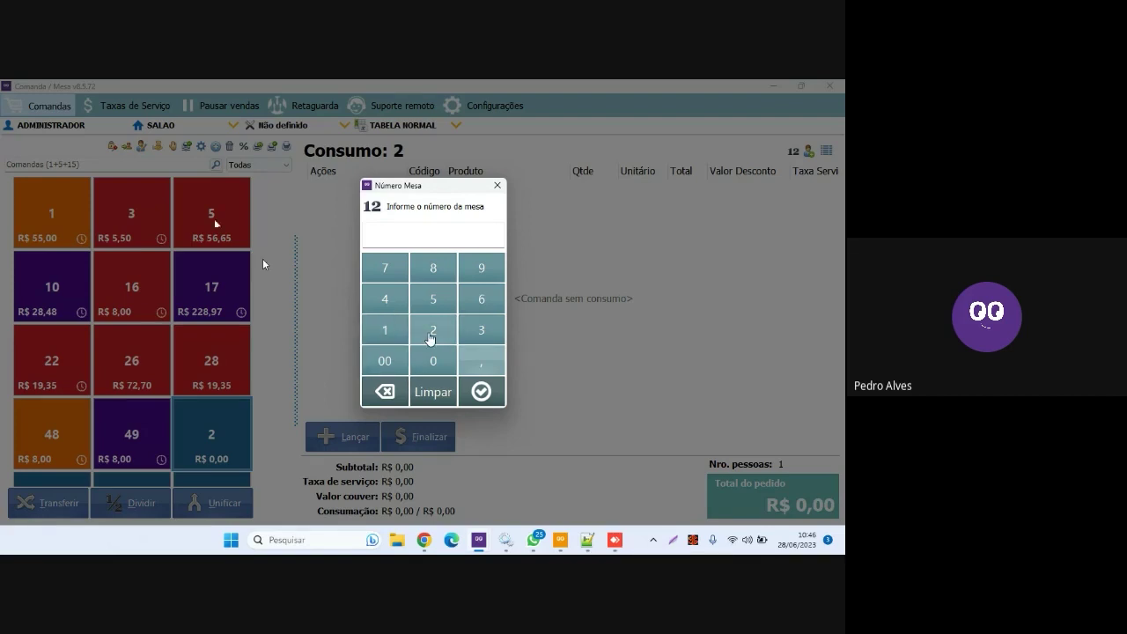
click(431, 341)
click(433, 361)
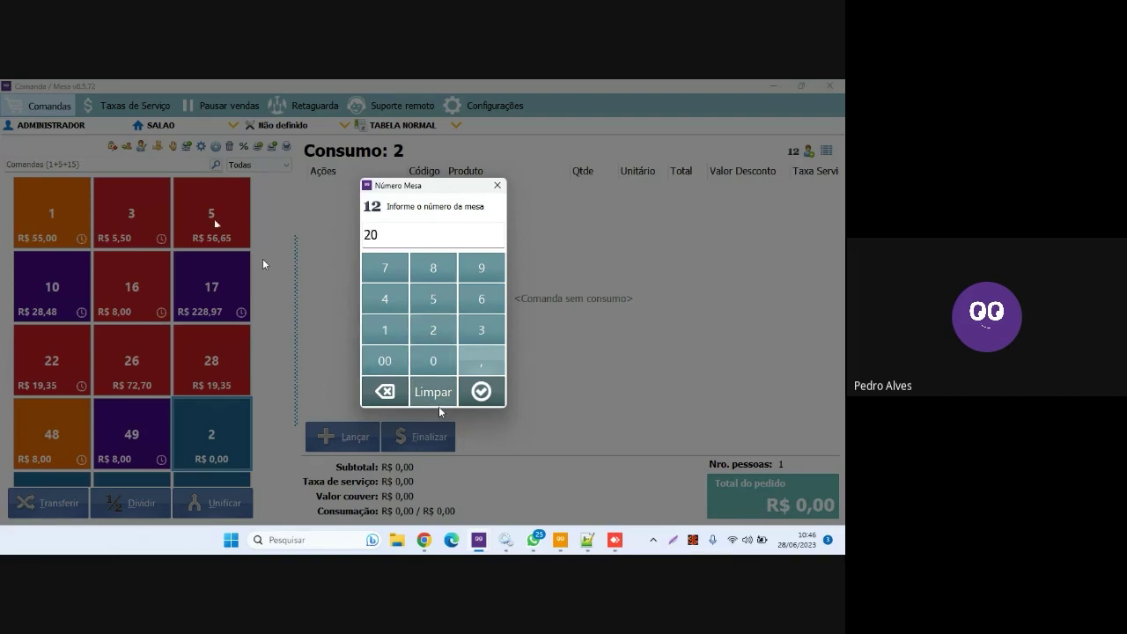
click(481, 394)
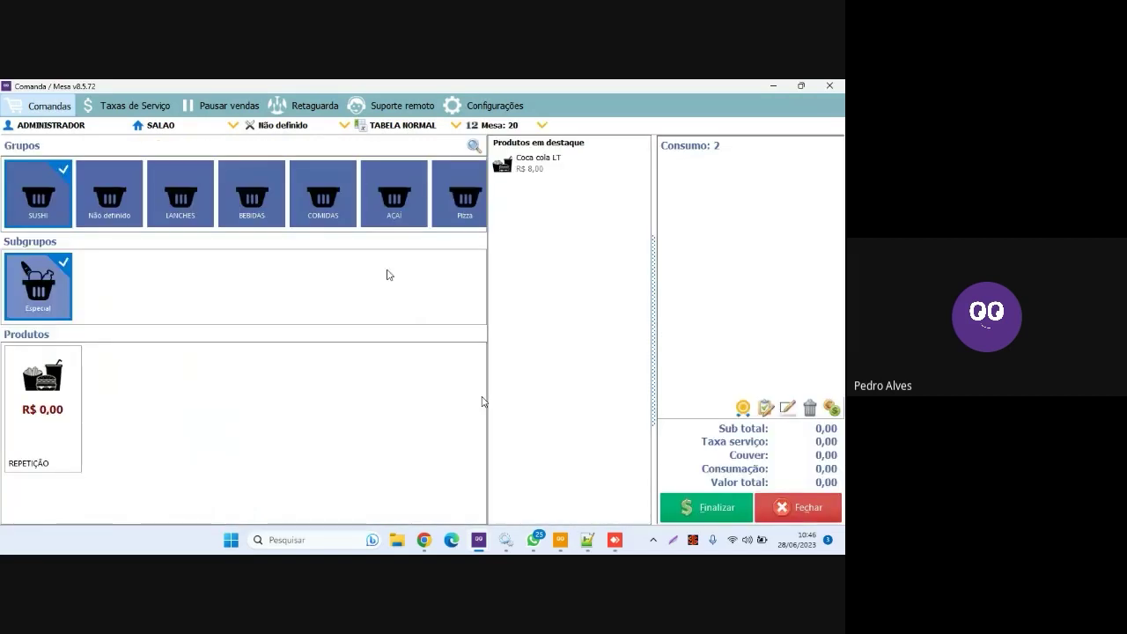
Step: Add a HAMBURGUER from LANCHES with the batata option to comanda 2, and close the entry screen
click(179, 212)
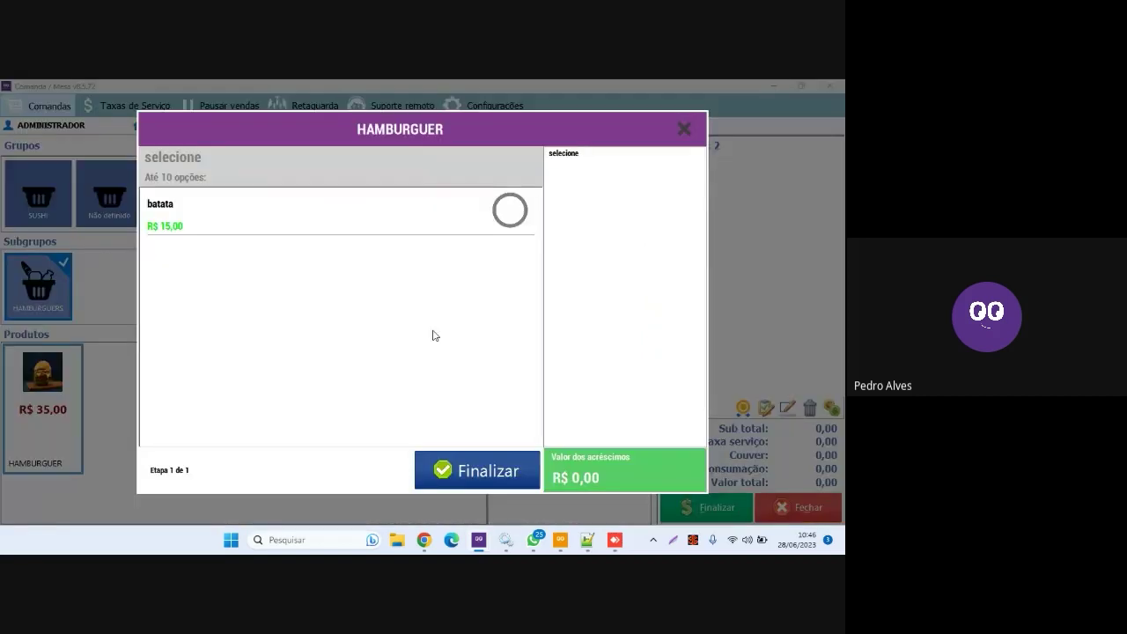
click(510, 211)
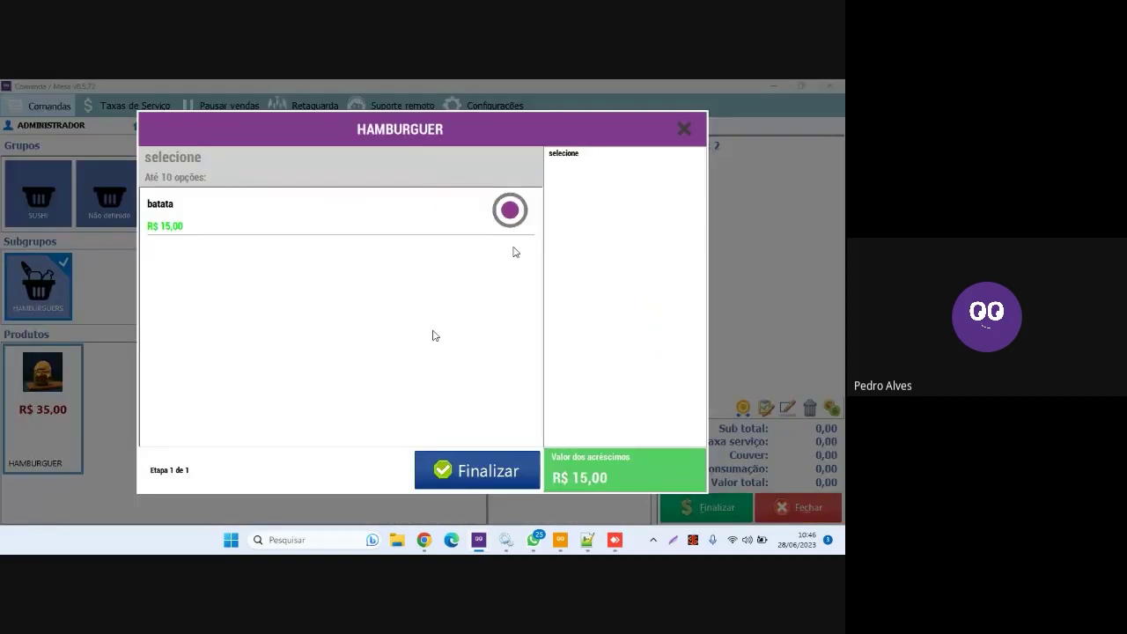
click(493, 474)
click(535, 424)
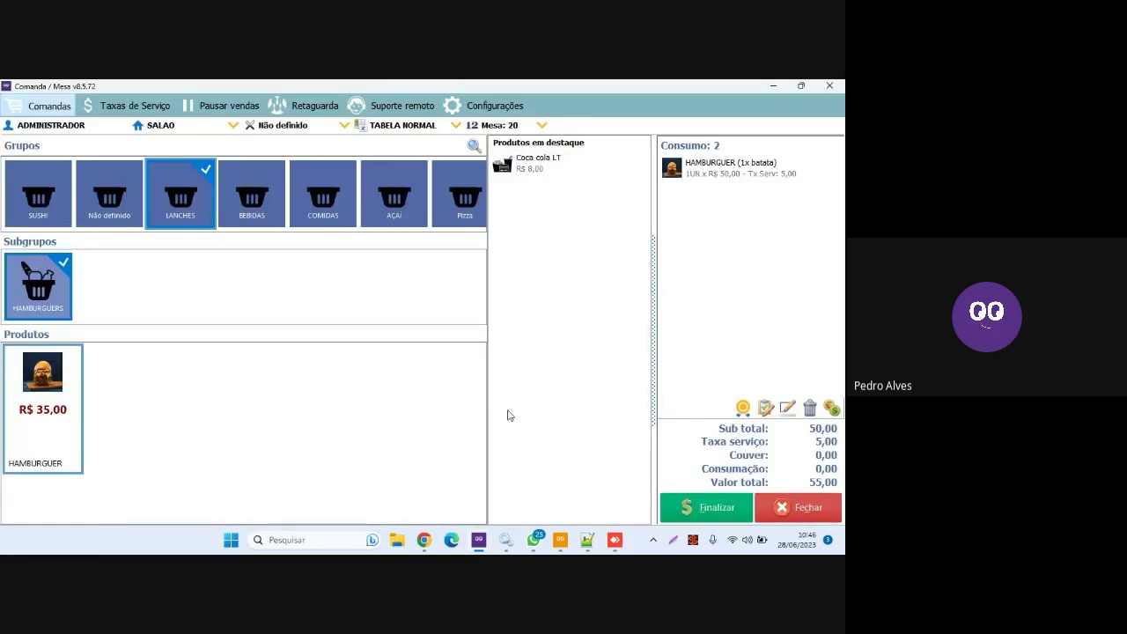
click(784, 509)
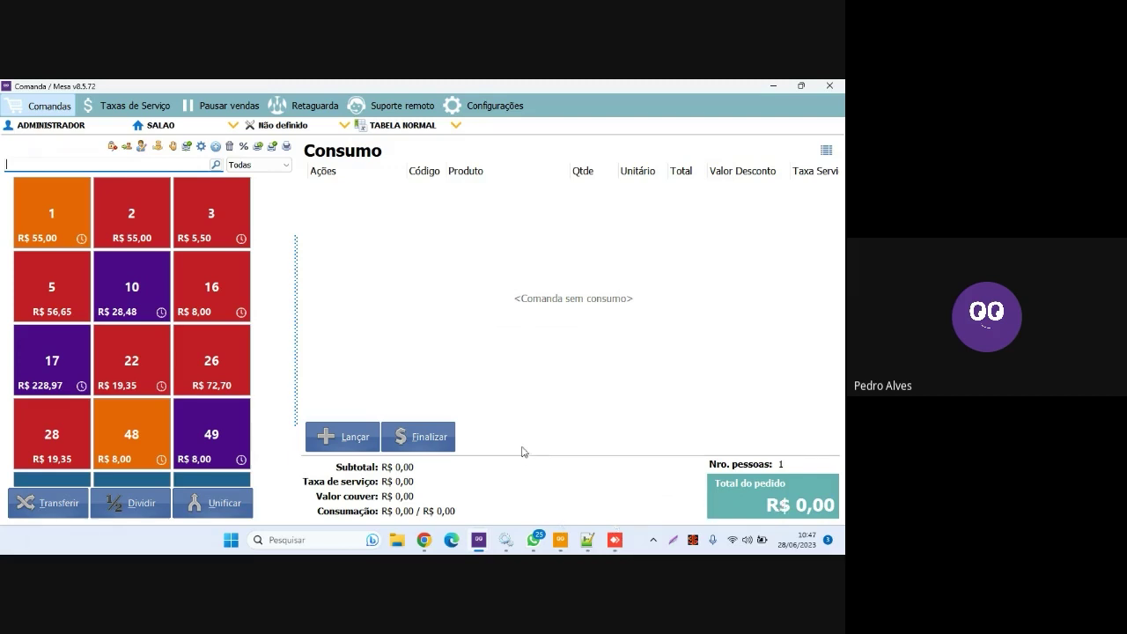
Step: Switch to DGMenu, open the Coca cola LT product from Cadastro de Produtos, and expand its Complementos section
click(560, 540)
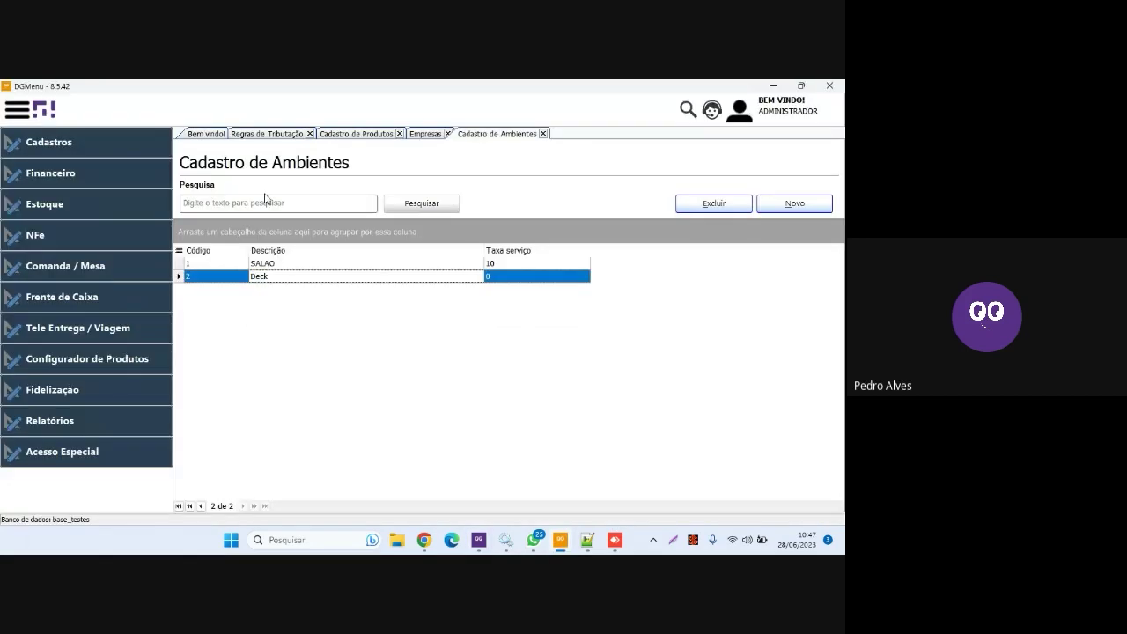
click(370, 134)
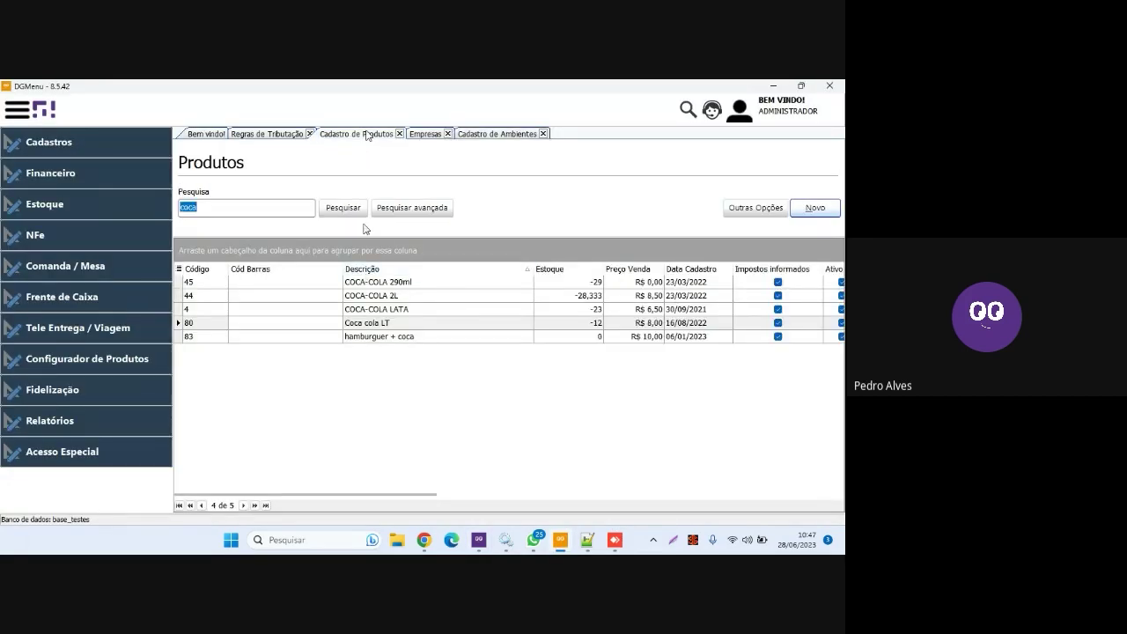
click(369, 325)
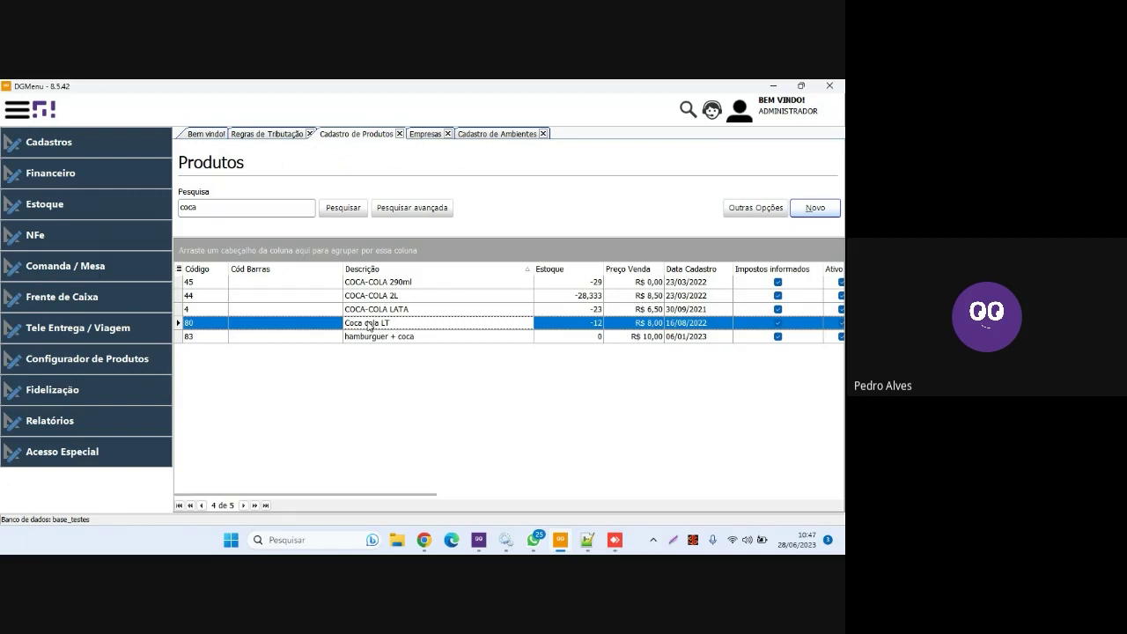
double_click(369, 325)
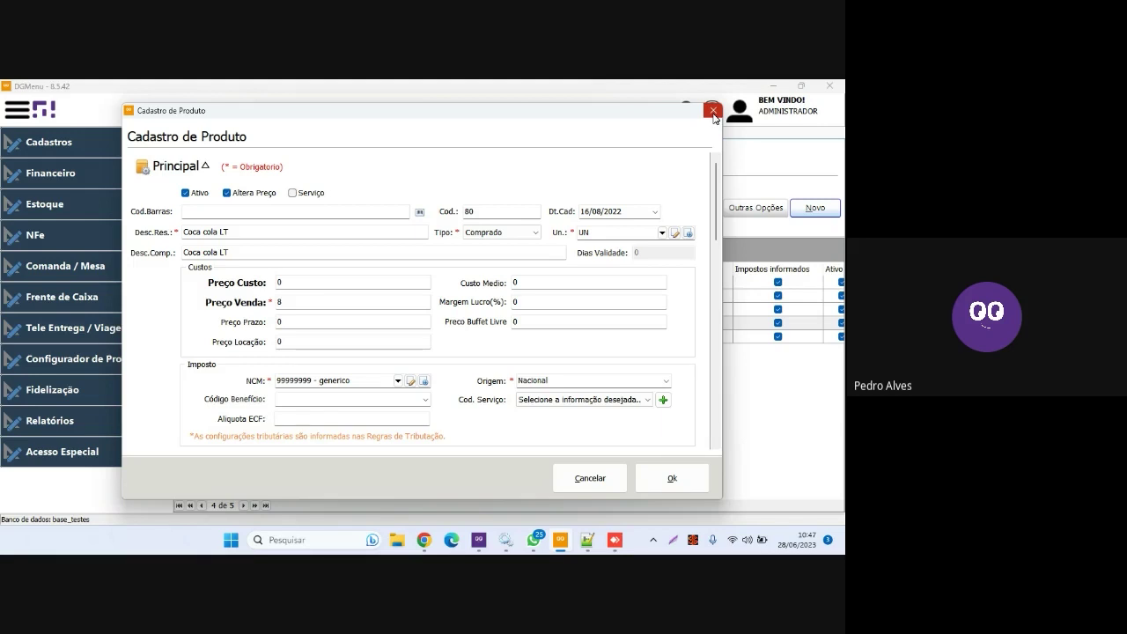
scroll(717, 218, down, 2)
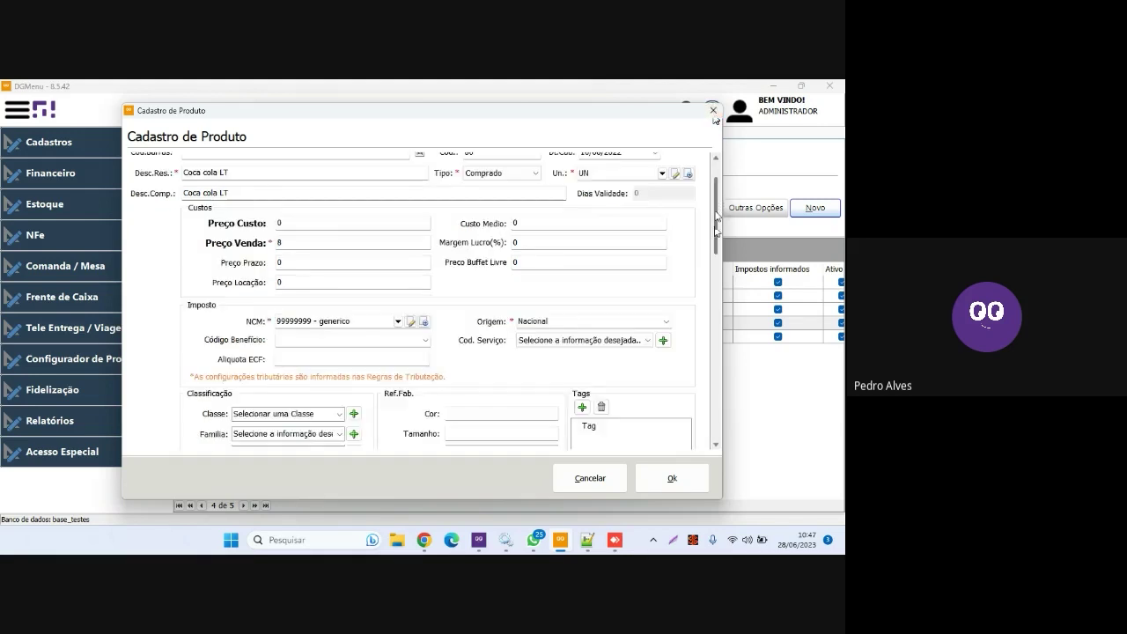
drag(717, 219, 716, 351)
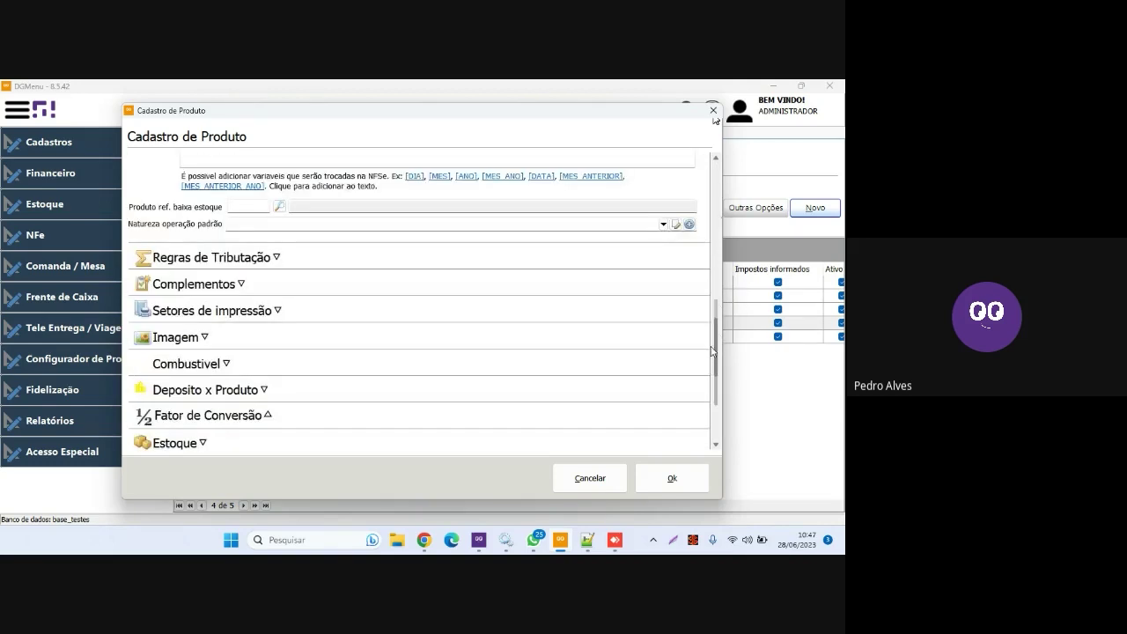
click(201, 285)
scroll(200, 287, down, 1)
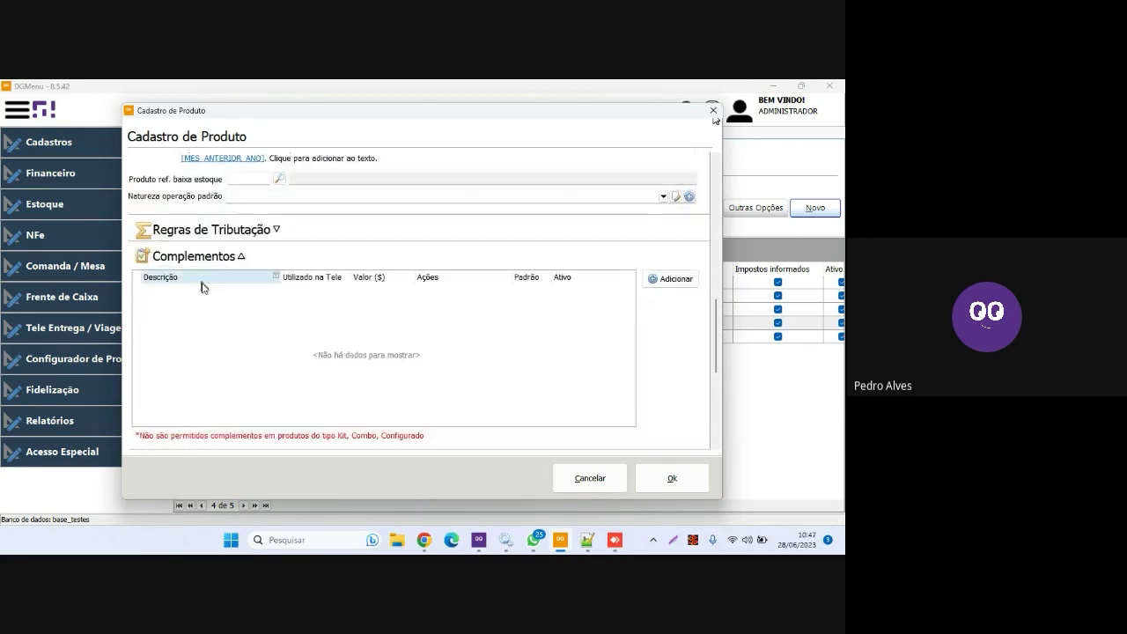
Step: Start a new product complement with the description gelo and a value of 1
click(669, 282)
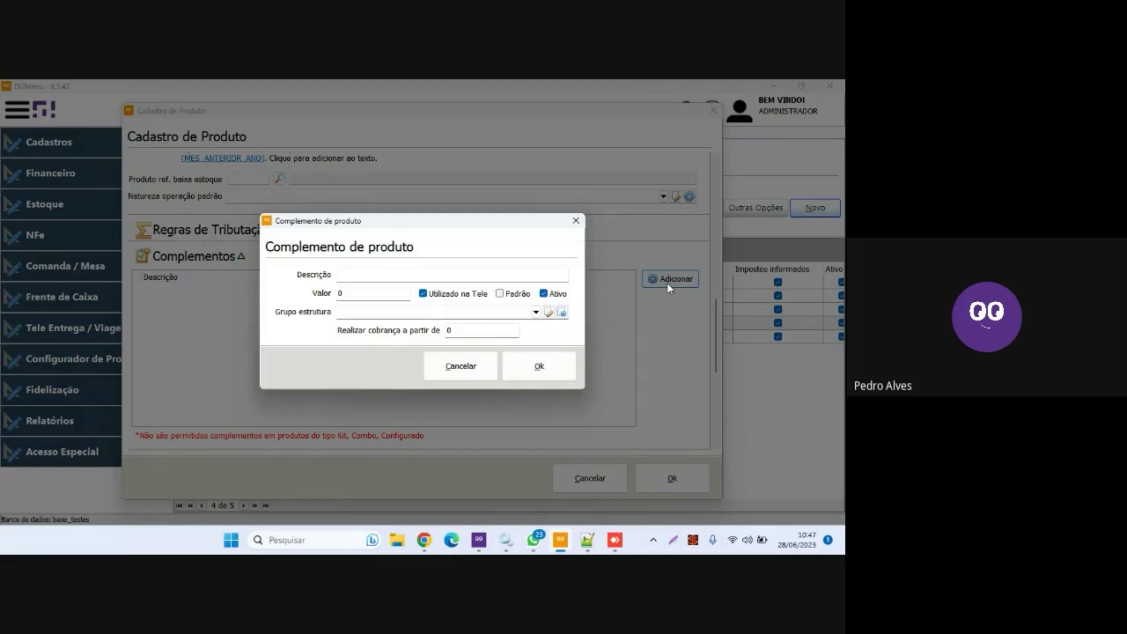
click(449, 282)
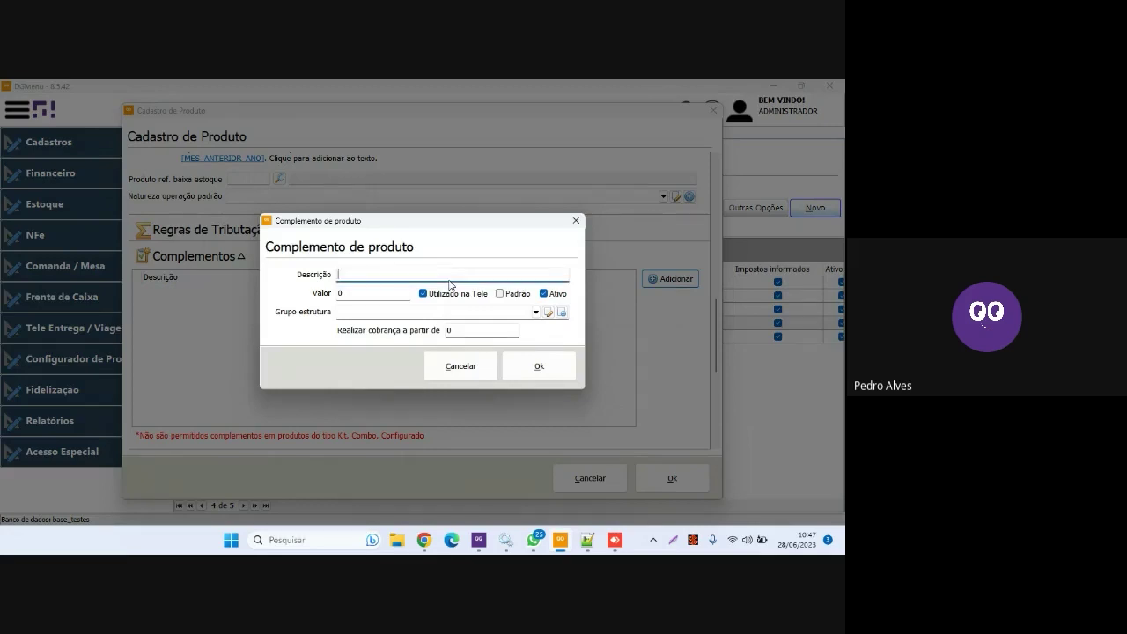
text(gelo)
key(Tab)
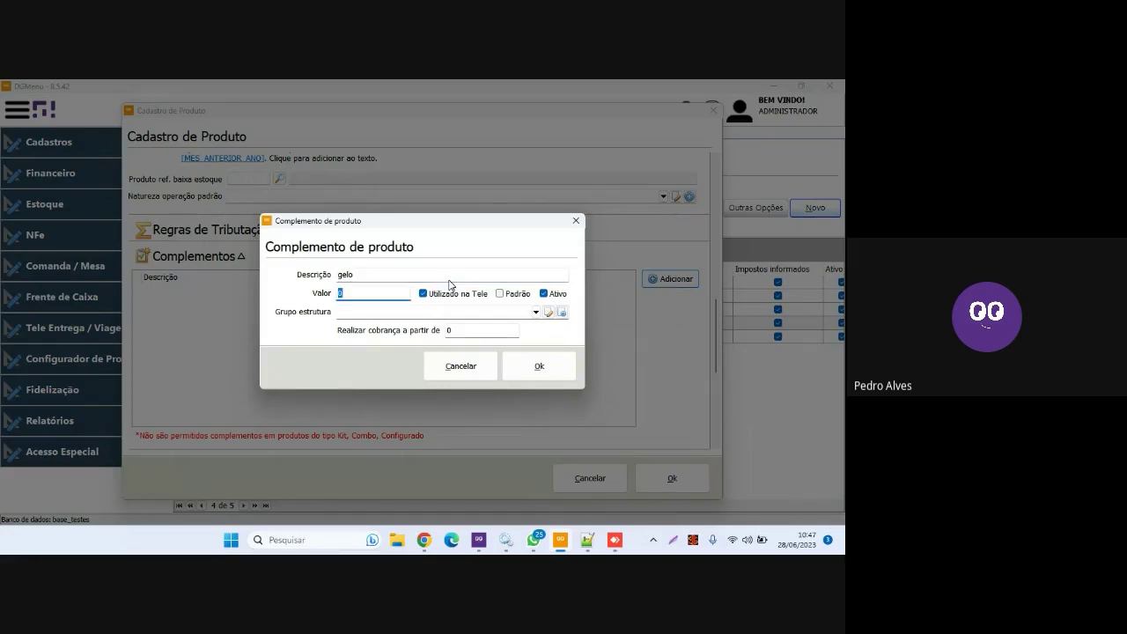
text(1)
key(Tab)
Step: Assign the complement to the group Opção seleção - ÁGUA with charging starting from 3, and save the complement and product
click(535, 312)
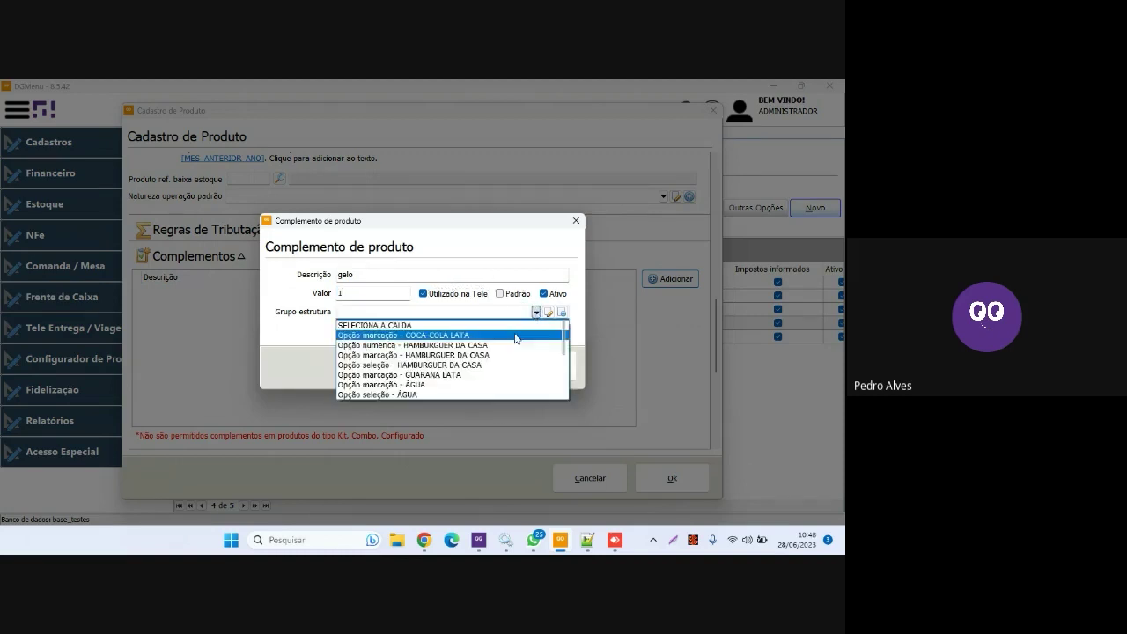
click(493, 392)
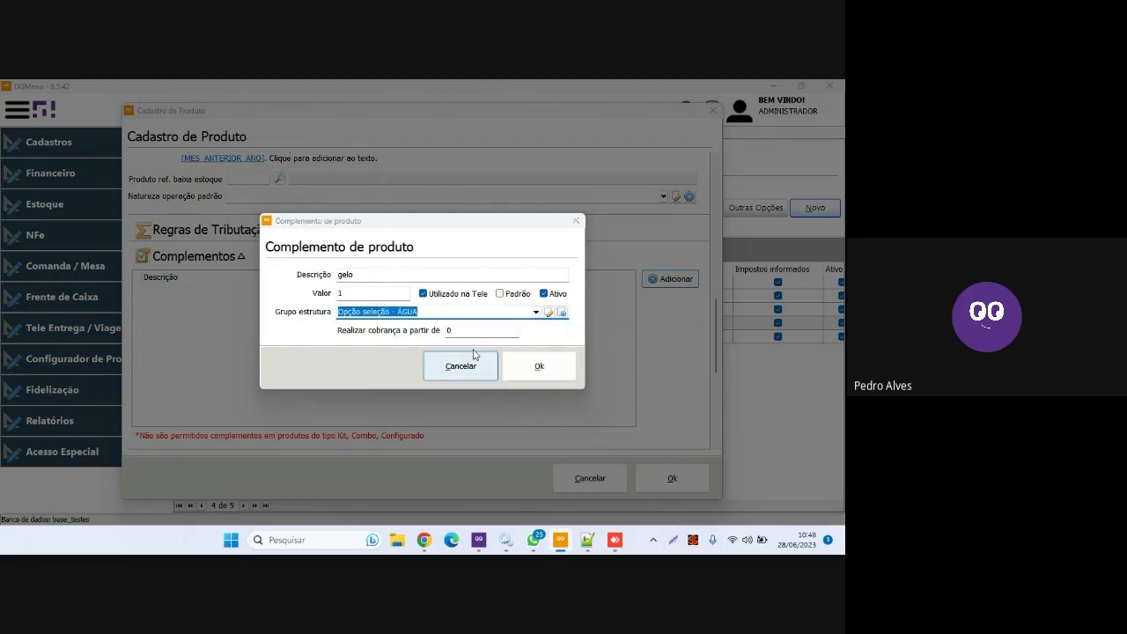
key(Tab)
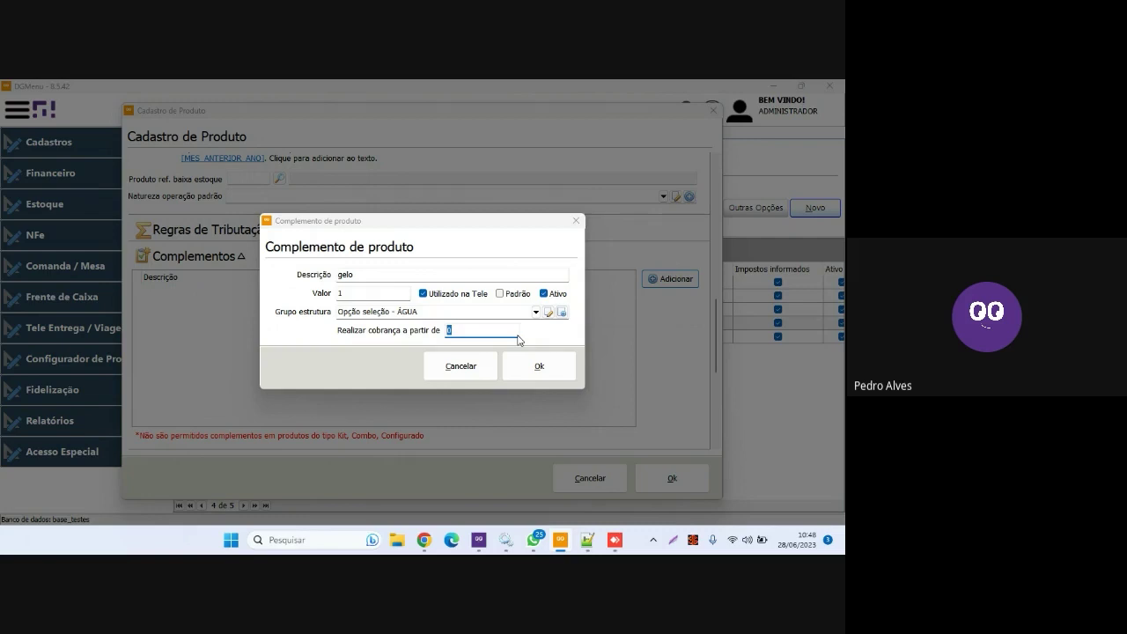
text(3)
double_click(442, 331)
double_click(348, 292)
click(535, 381)
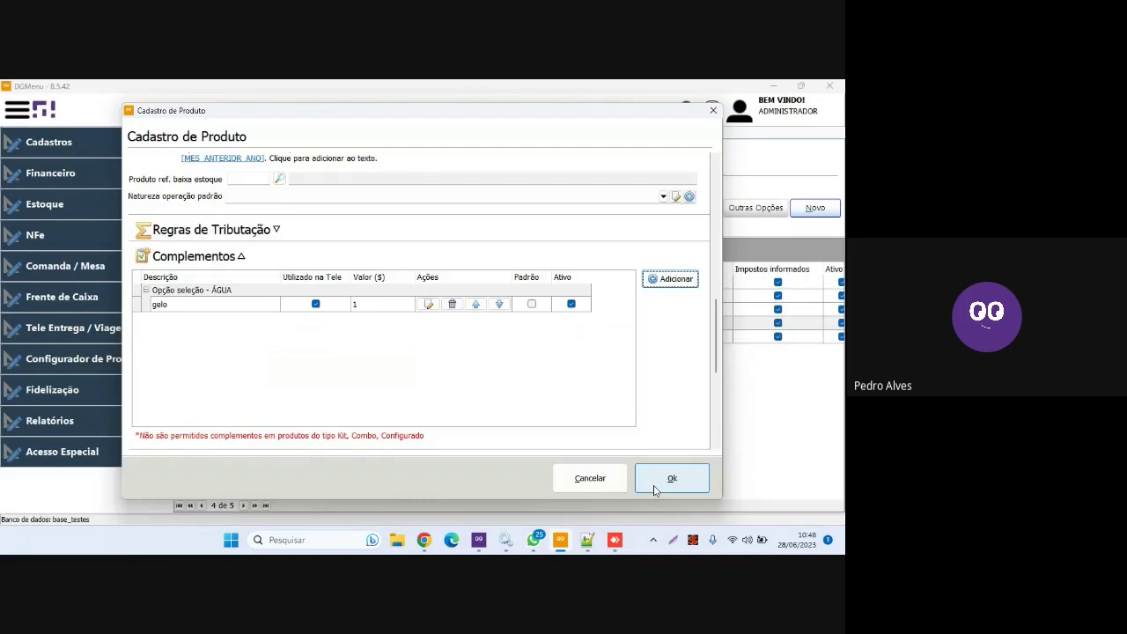
click(655, 486)
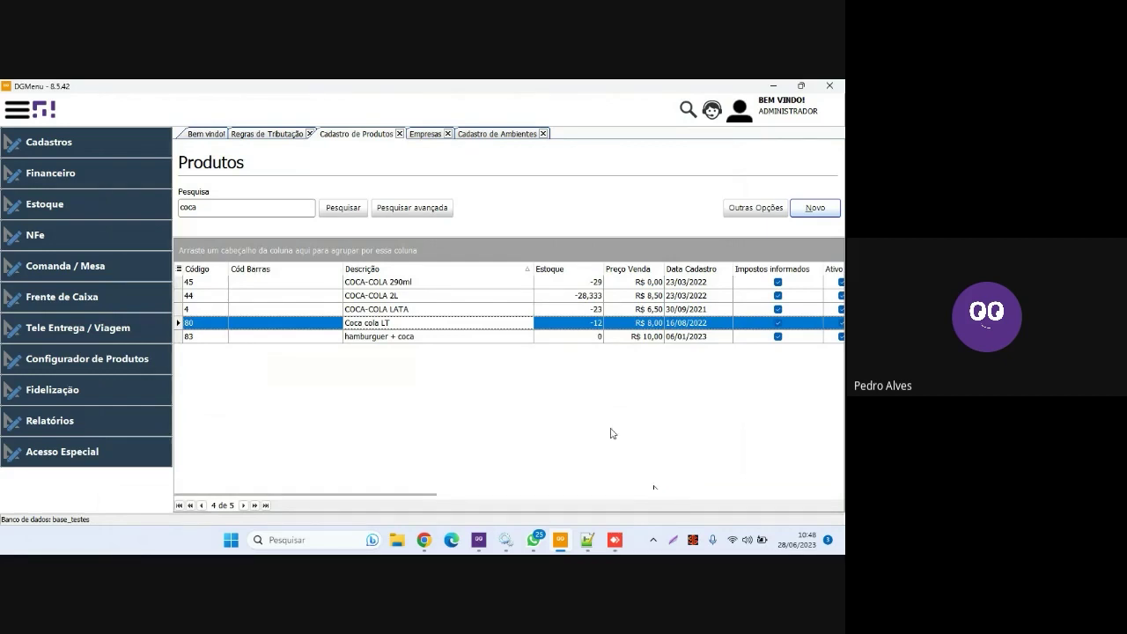
Step: Switch to the PDV's comanda screen and try to open Taxas de Serviço
click(740, 111)
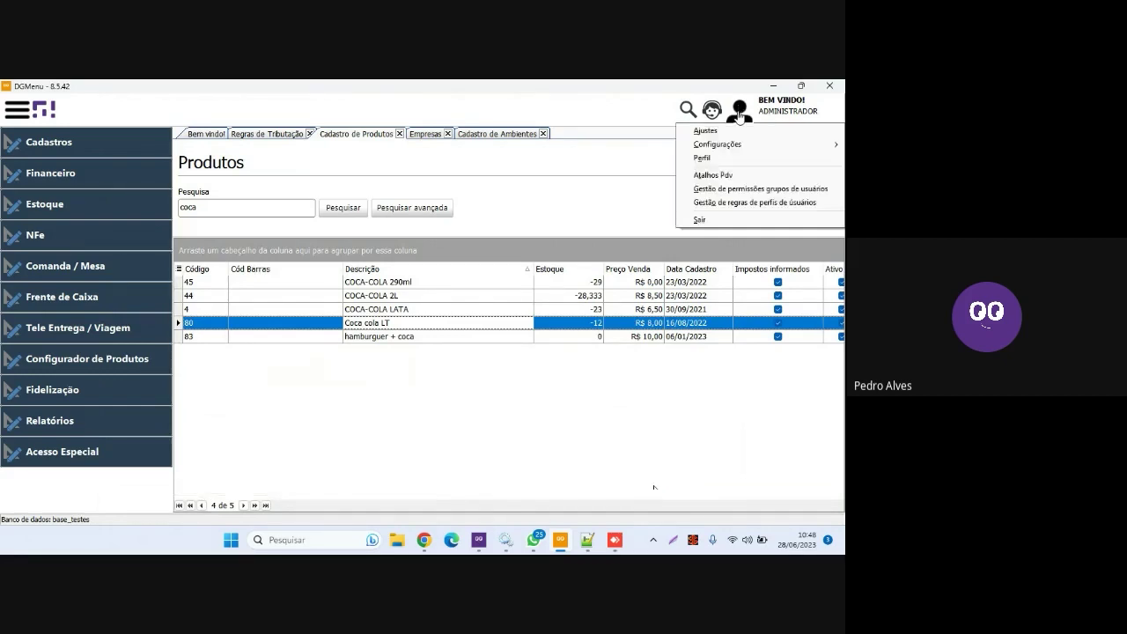
click(569, 145)
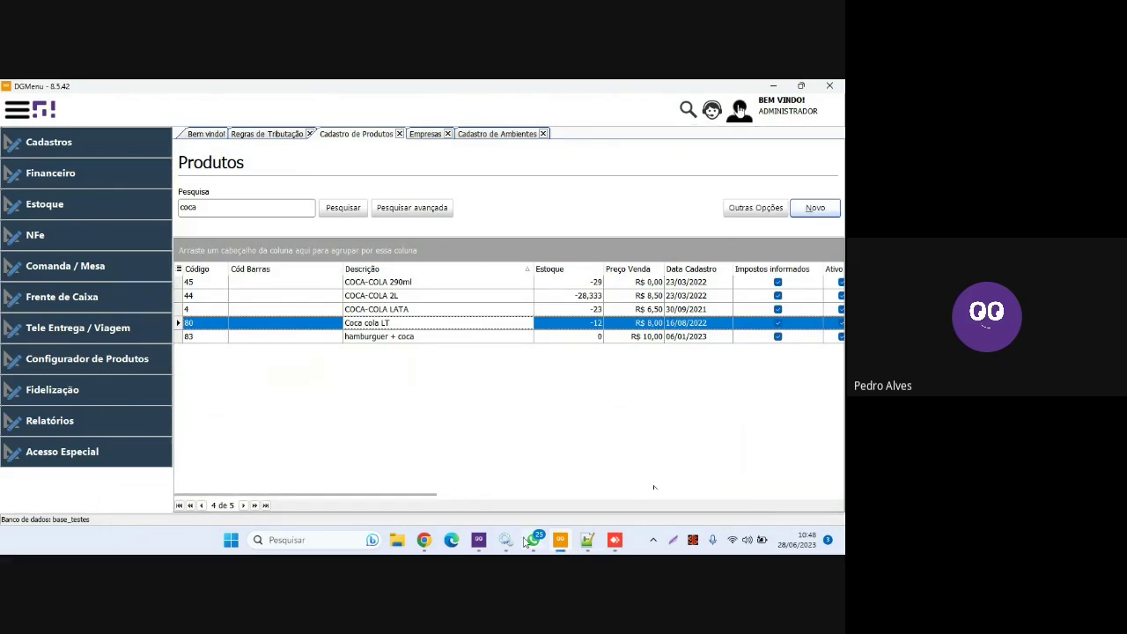
mouse_move(478, 540)
click(505, 490)
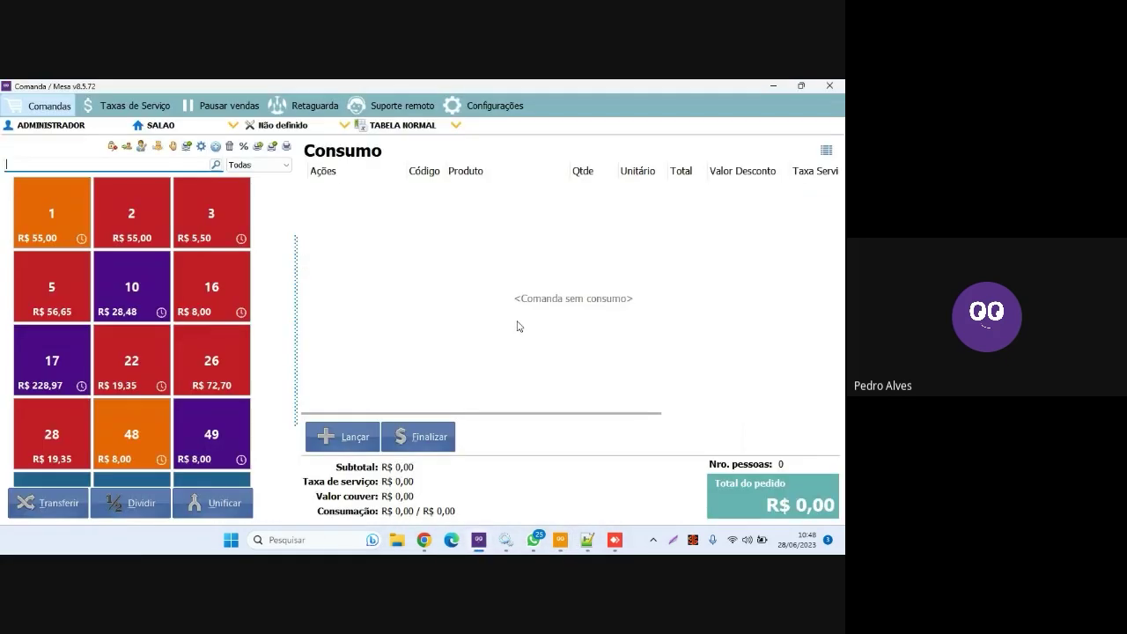
click(117, 106)
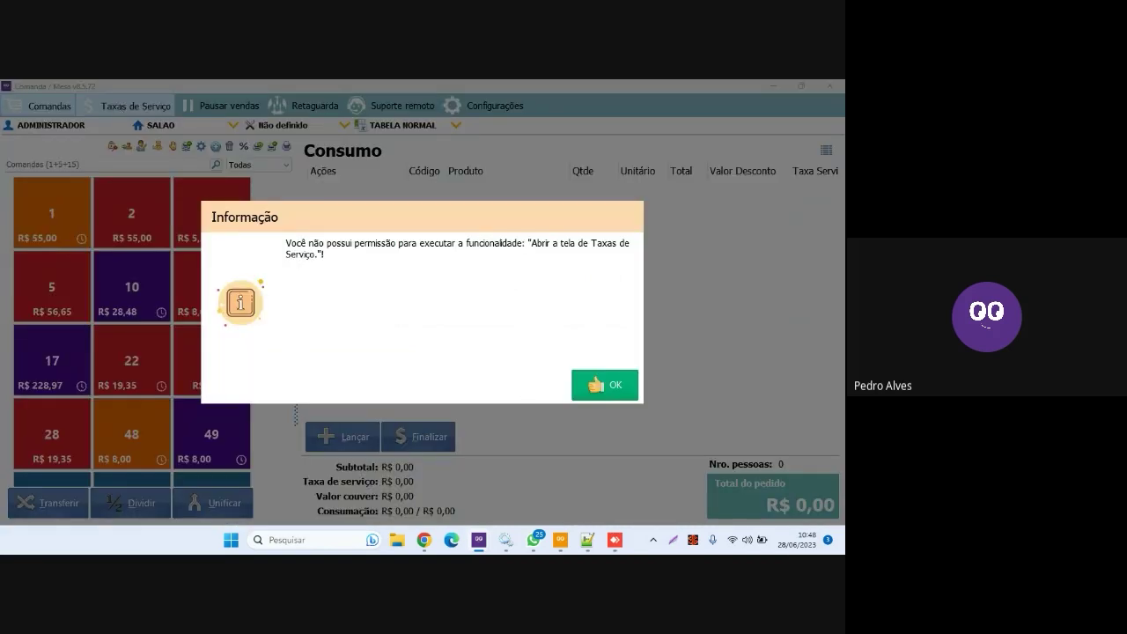
Step: Read which permission the information notice names and dismiss the notice
drag(532, 245, 318, 256)
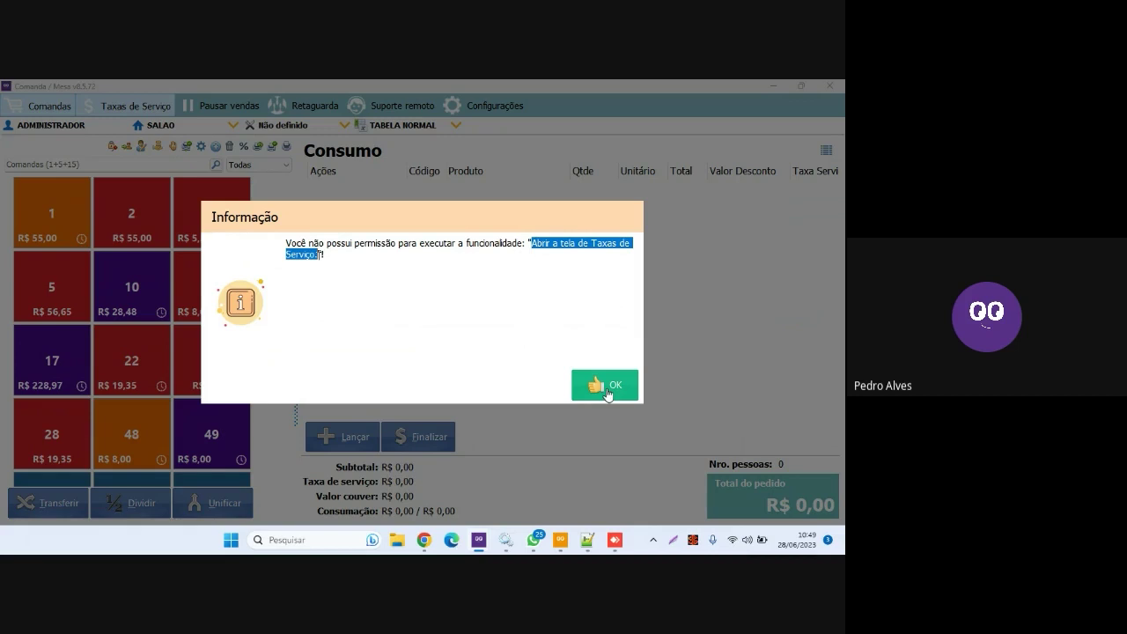
click(536, 243)
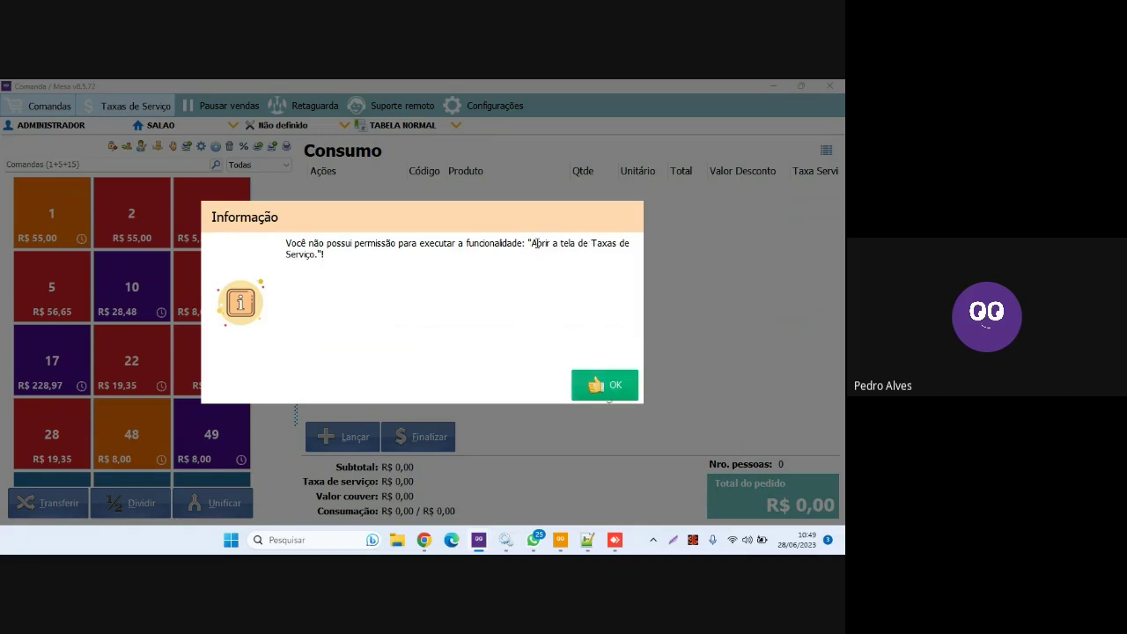
drag(534, 243, 533, 254)
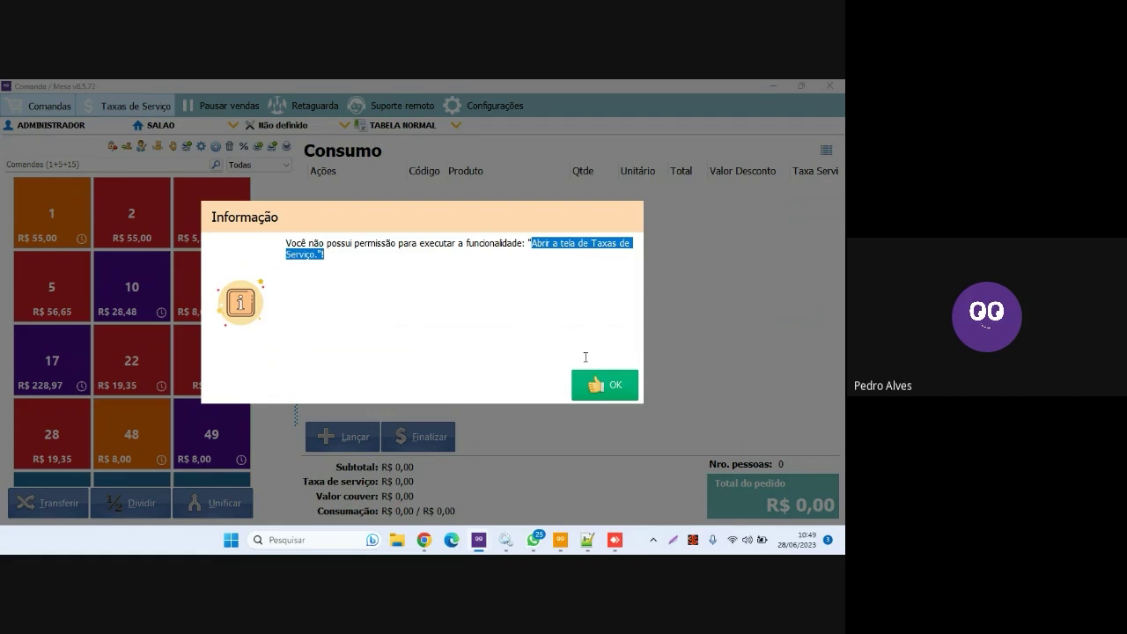
drag(546, 246, 533, 255)
click(603, 385)
Step: Switch to DGMenu and grant the ADMINISTRADOR profile the rule "Abrir a tela de Taxas de Serviço", found by searching "taxa"
key(alt+Tab)
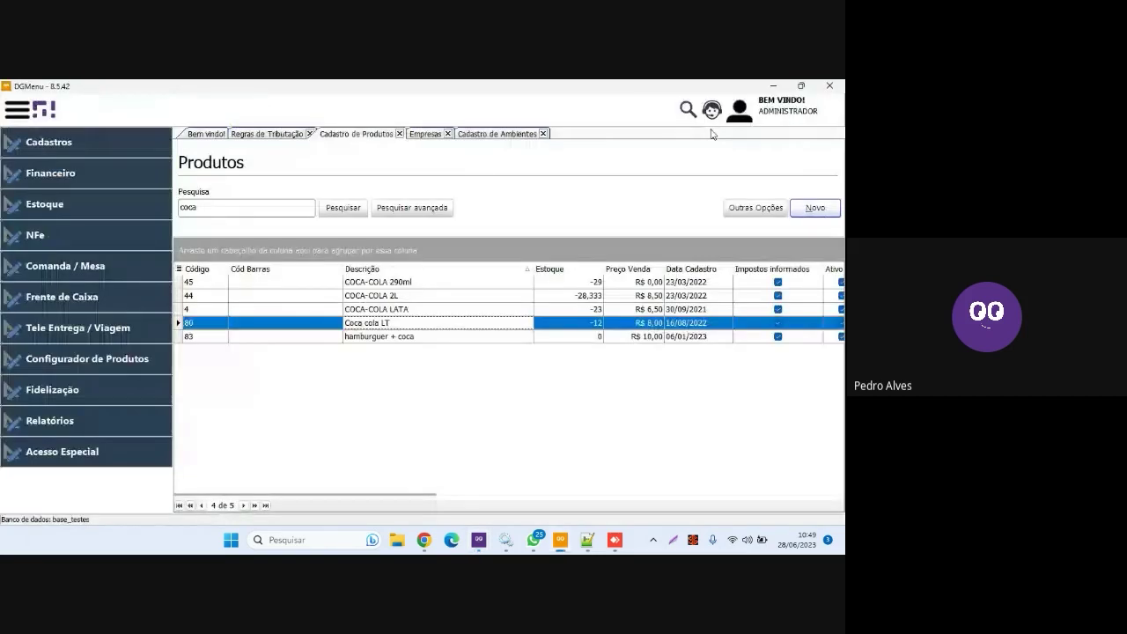
click(740, 114)
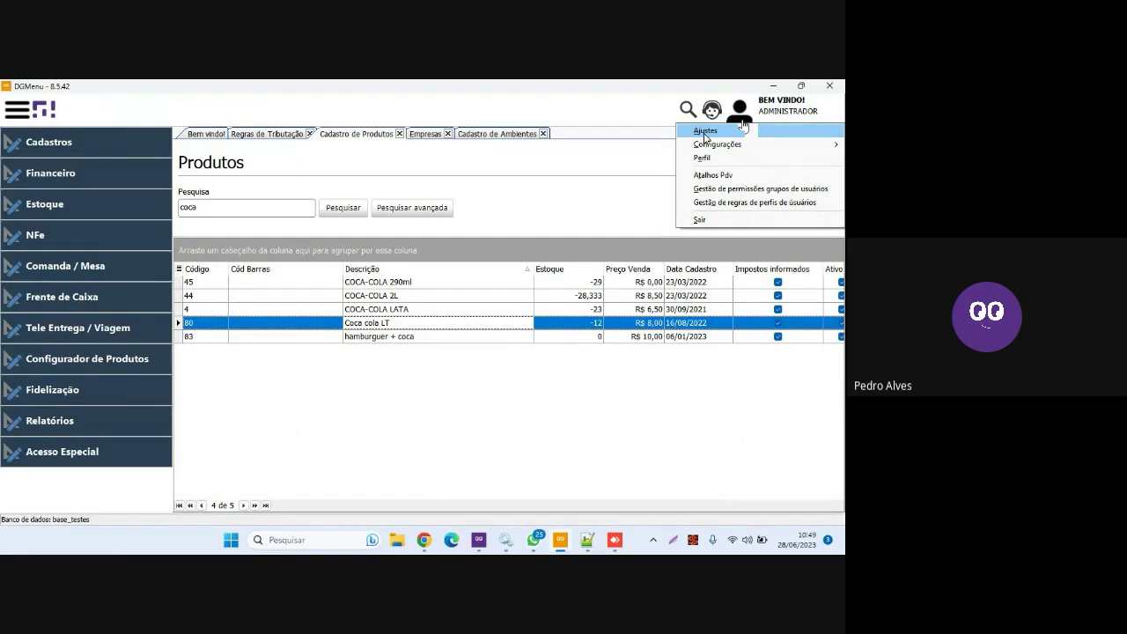
click(710, 204)
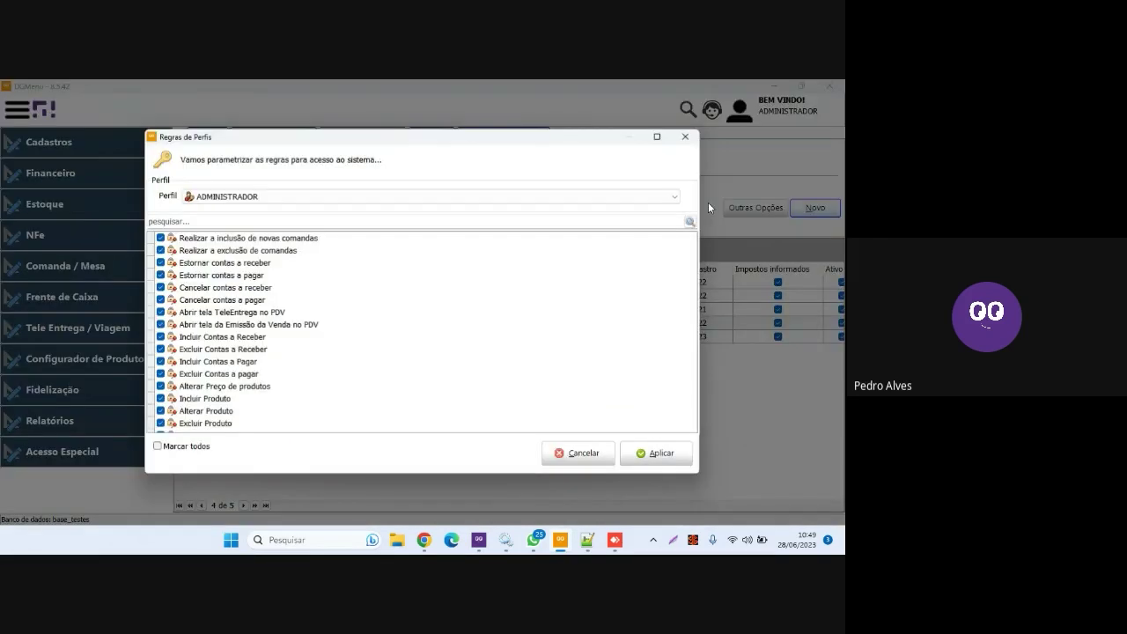
click(463, 221)
scroll(464, 223, down, 1)
text(taxa)
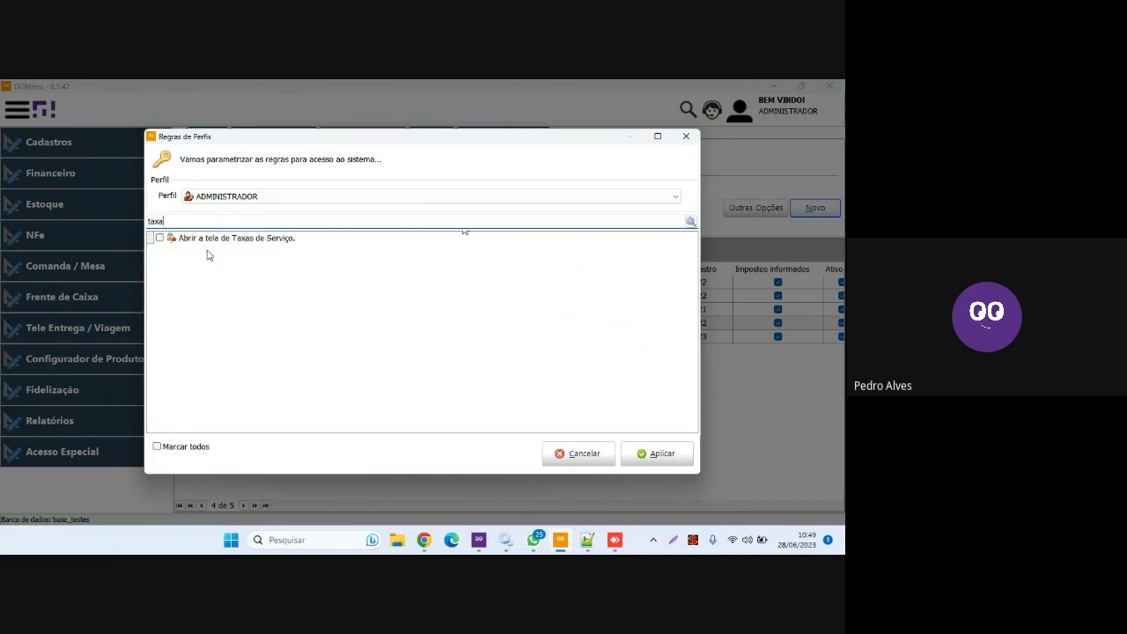
click(159, 238)
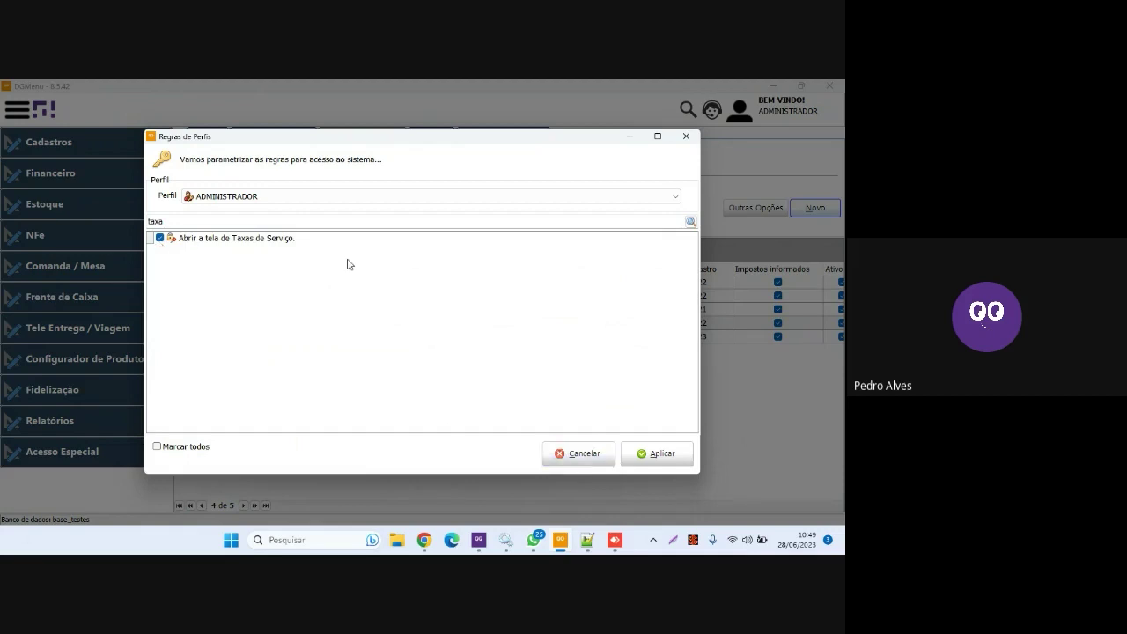
click(645, 457)
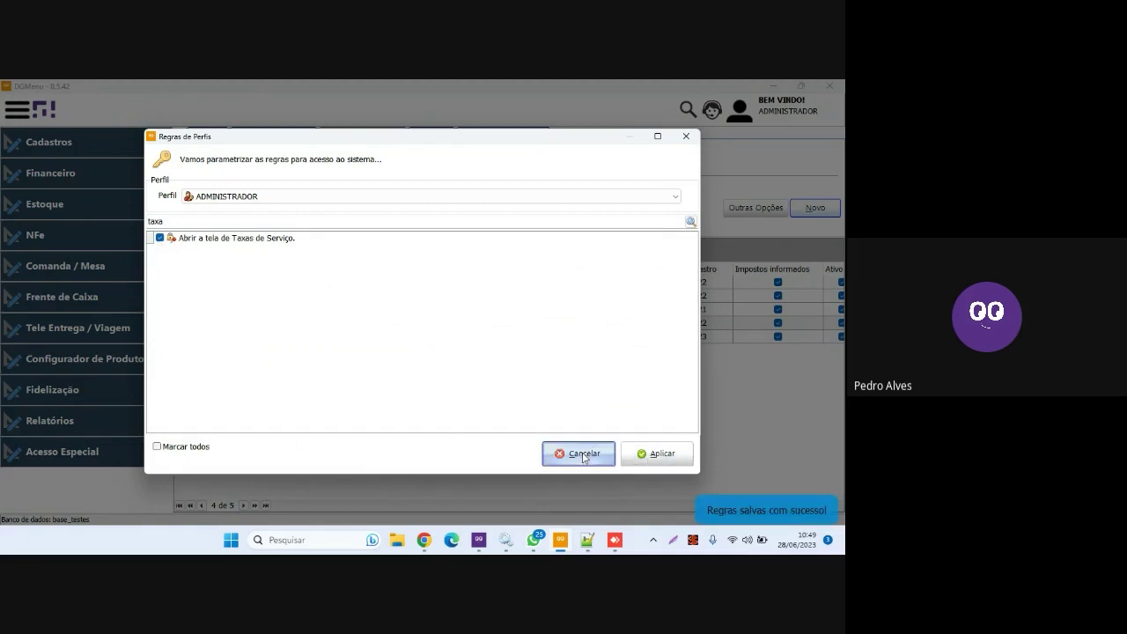
Step: Switch to the PDV, close the comanda screen, and reload the PDV's data
key(alt+Tab)
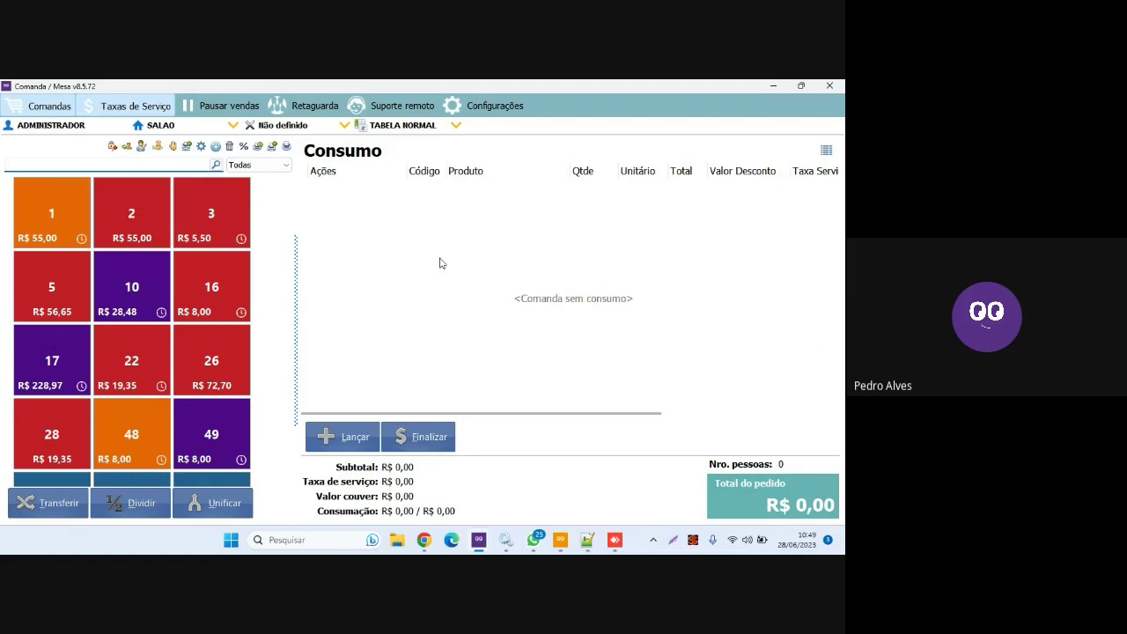
click(820, 90)
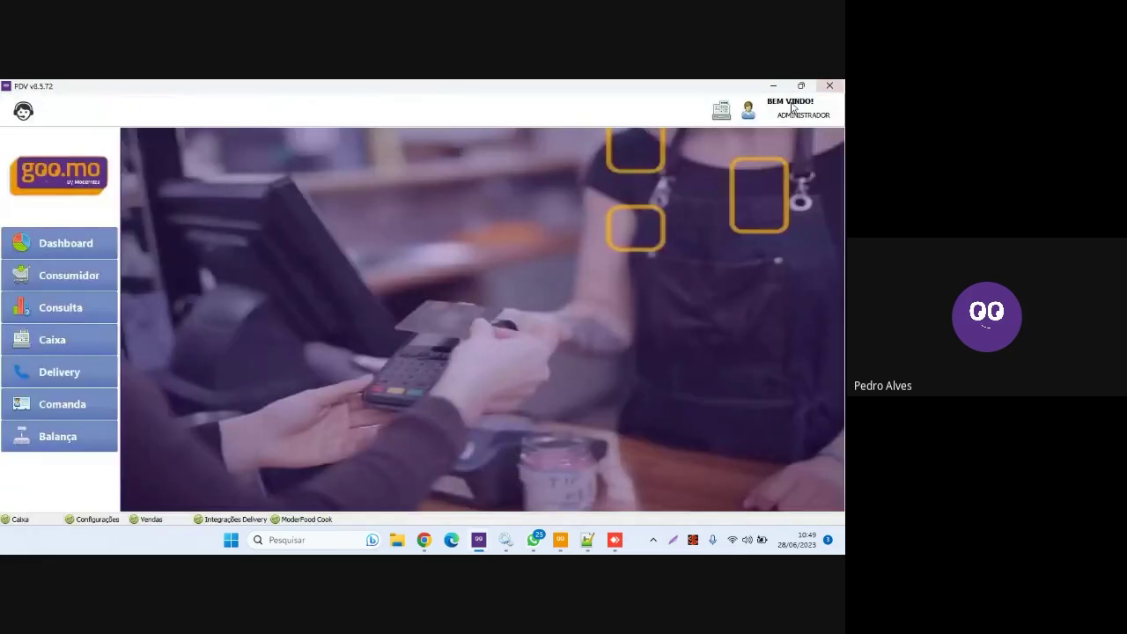
click(792, 107)
click(736, 146)
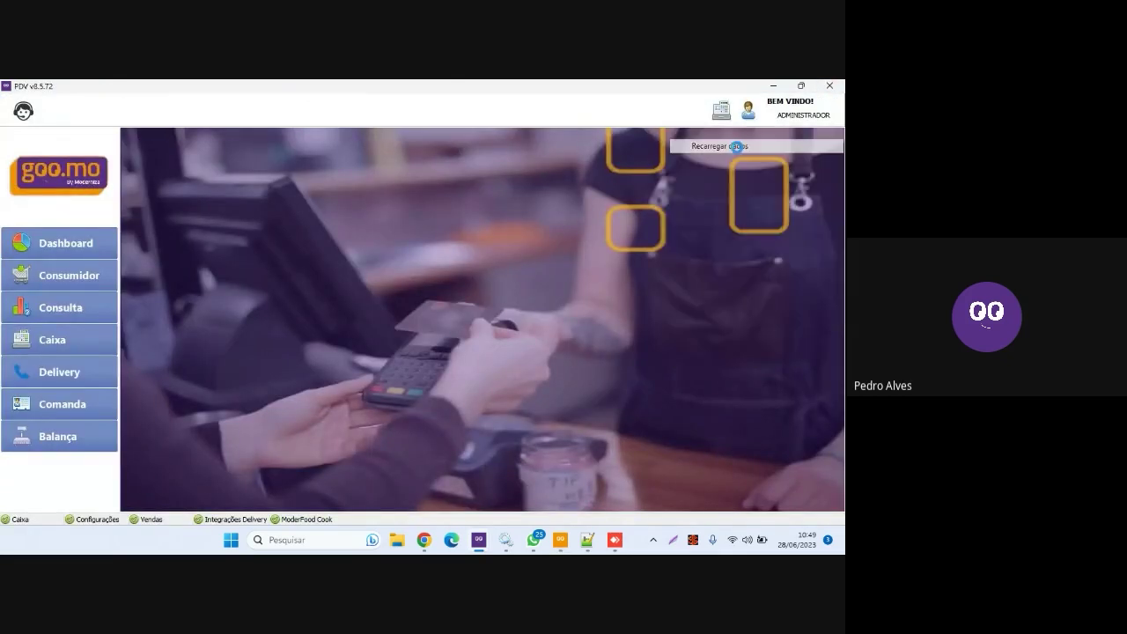
Step: Open the comanda screen with ambiente SALAO and depósito PADRAO, and open its Taxas de Serviço page
click(96, 396)
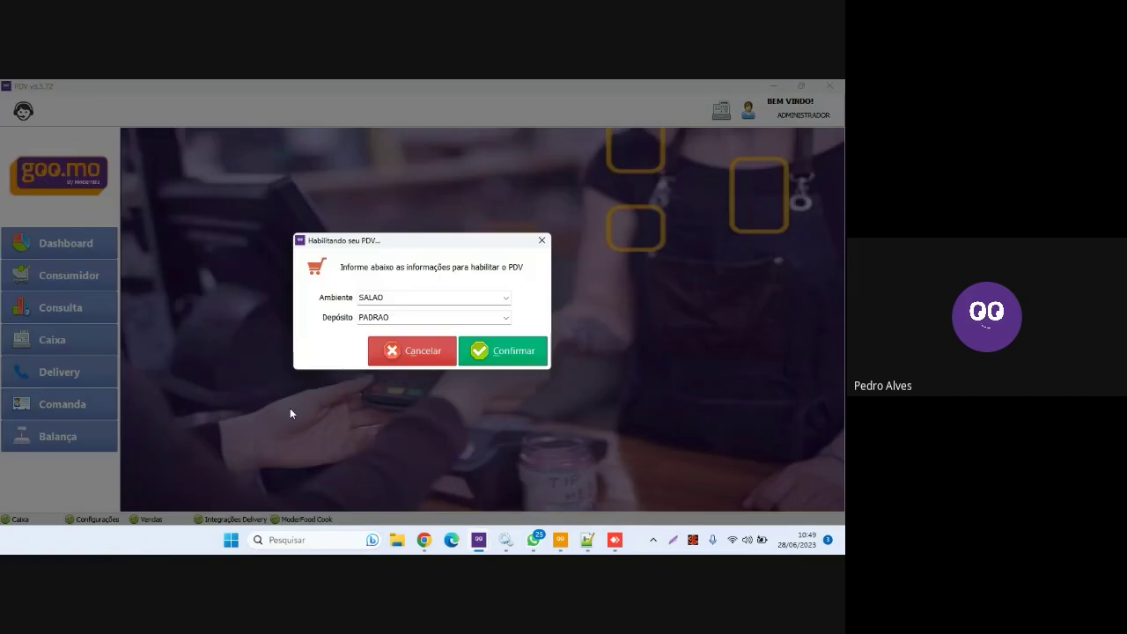
click(493, 352)
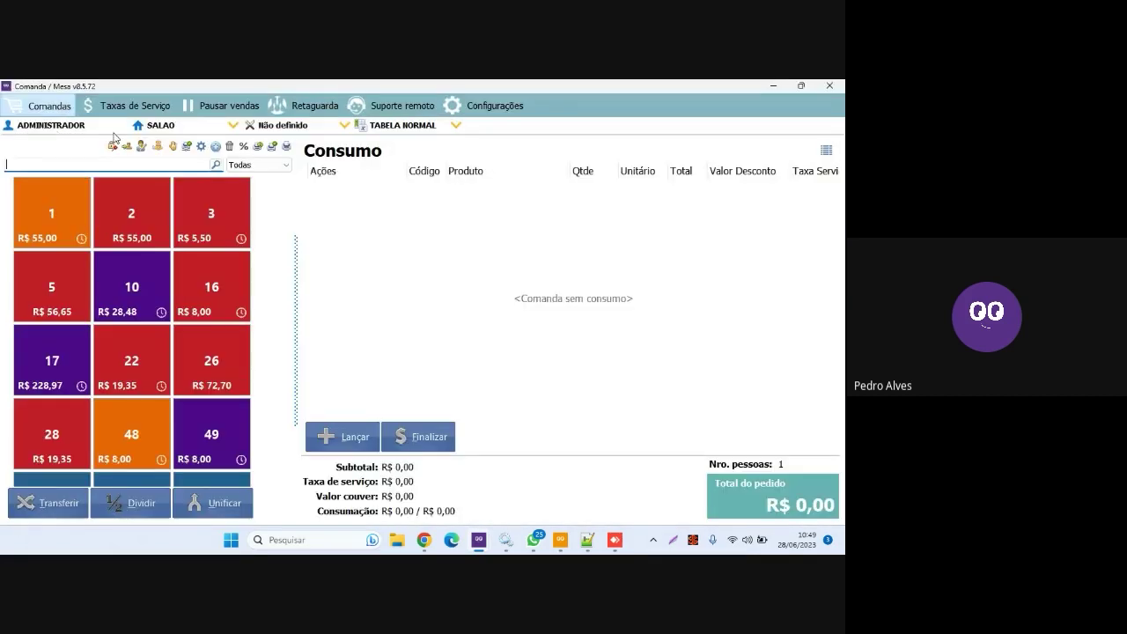
click(132, 106)
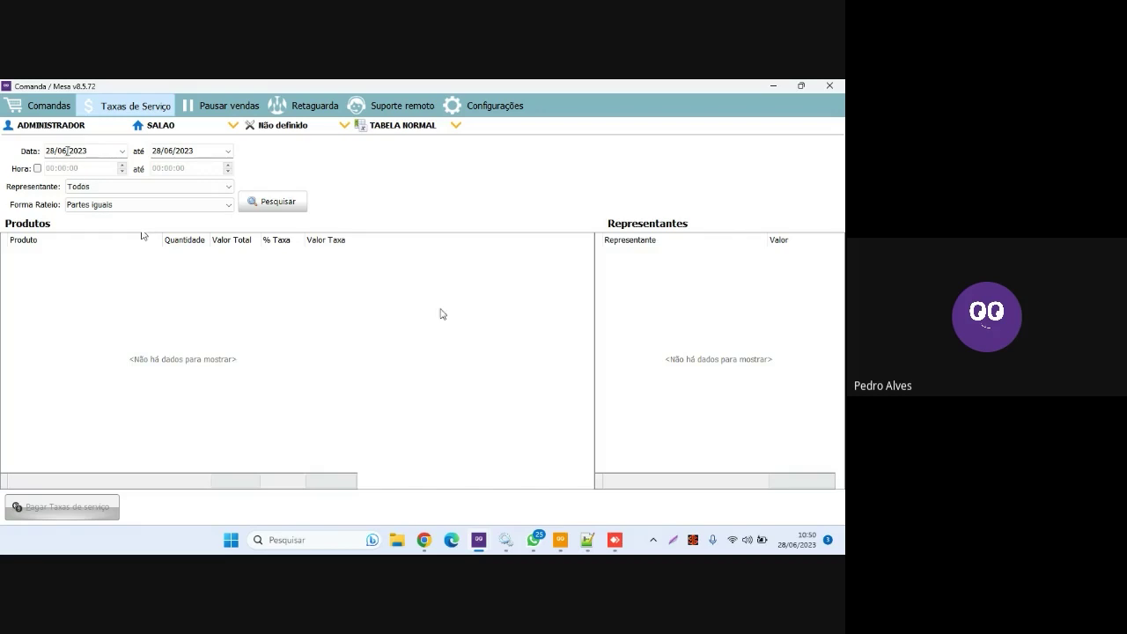
Step: Examine the start and end date filters on the Taxas de Serviço page
click(108, 156)
double_click(97, 151)
click(195, 151)
double_click(172, 150)
double_click(67, 150)
key(Tab)
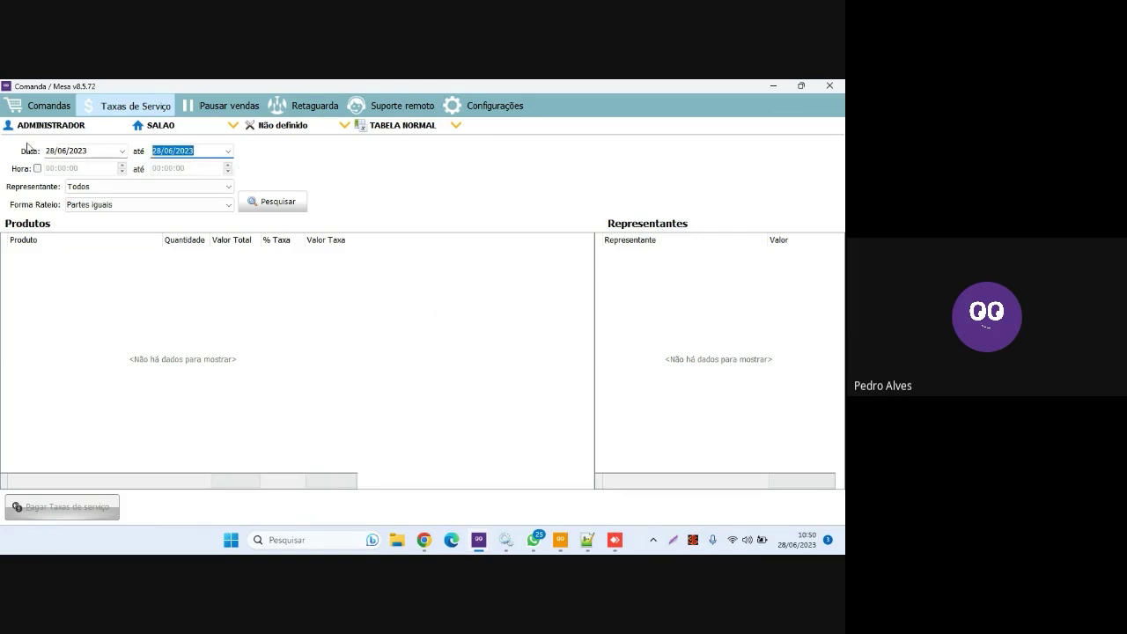
key(shift+Tab)
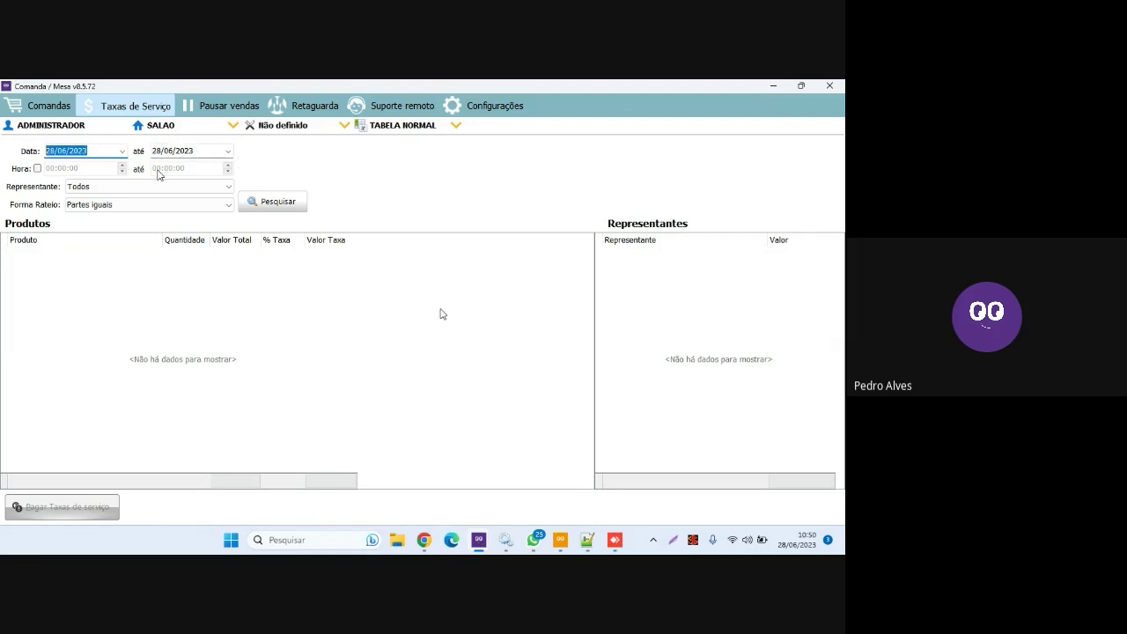
key(Tab)
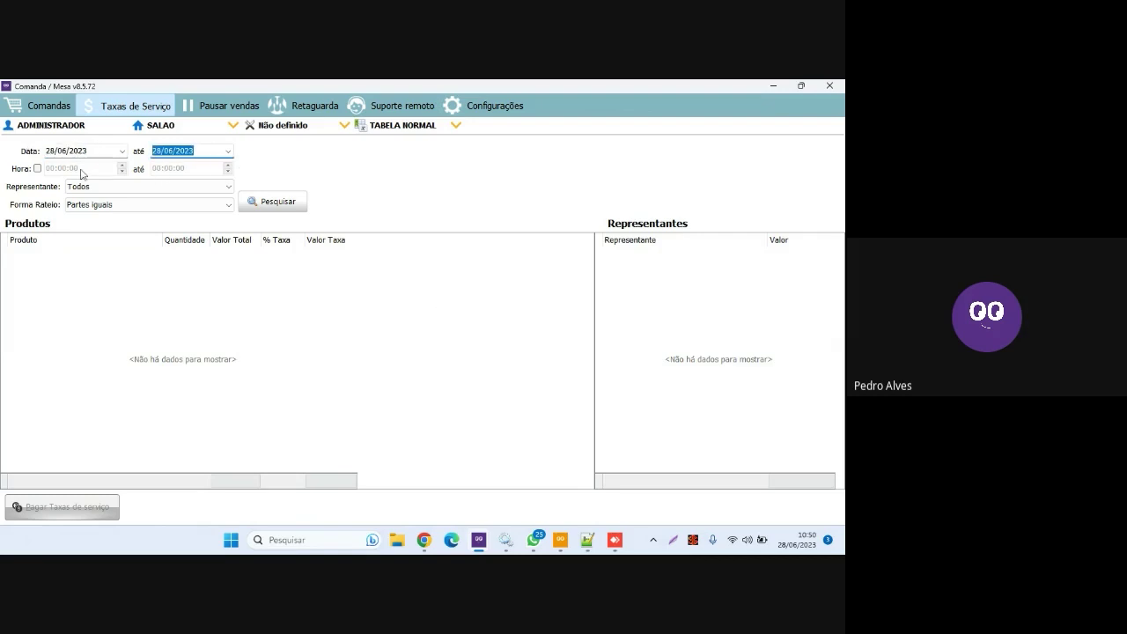
click(87, 154)
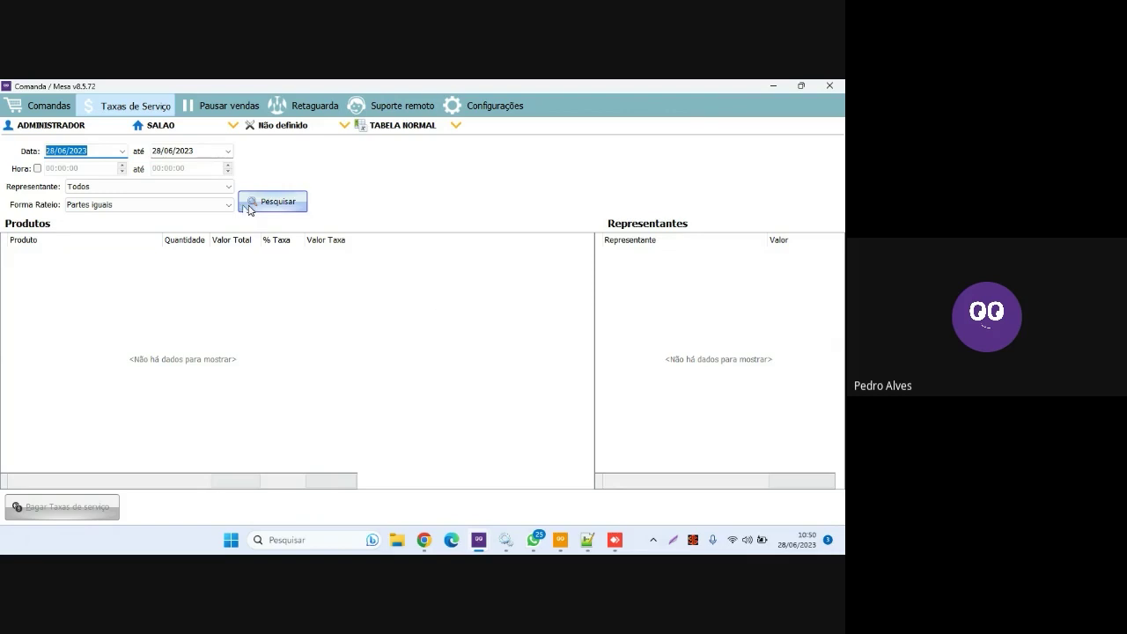
Step: Close the comanda screen and open the PDV's system parameters for editing
click(828, 88)
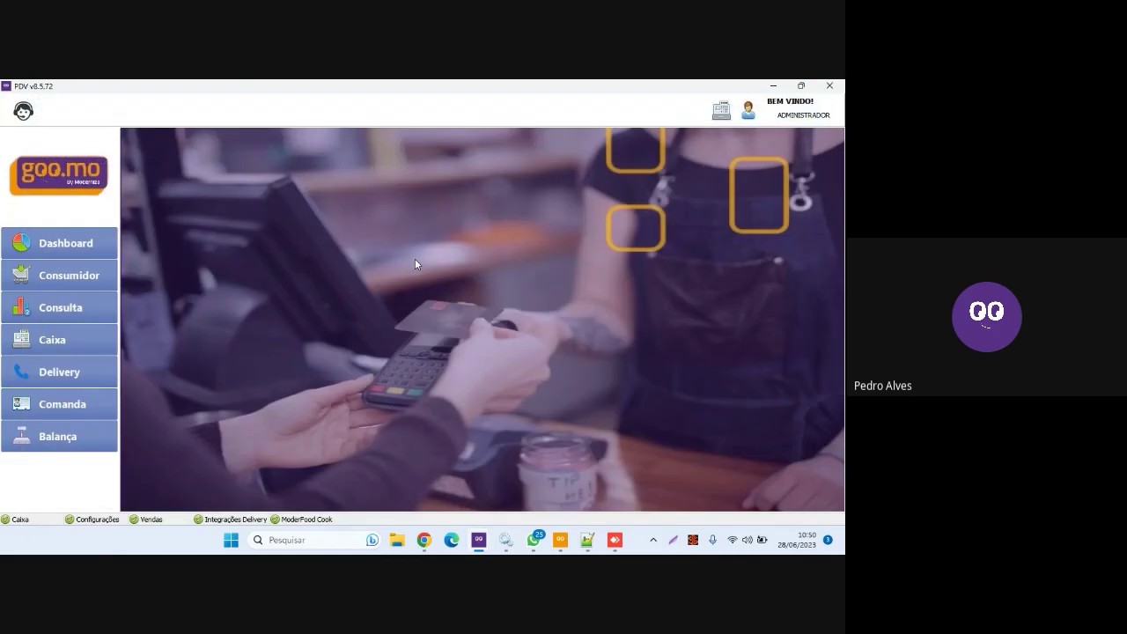
click(747, 111)
mouse_move(734, 132)
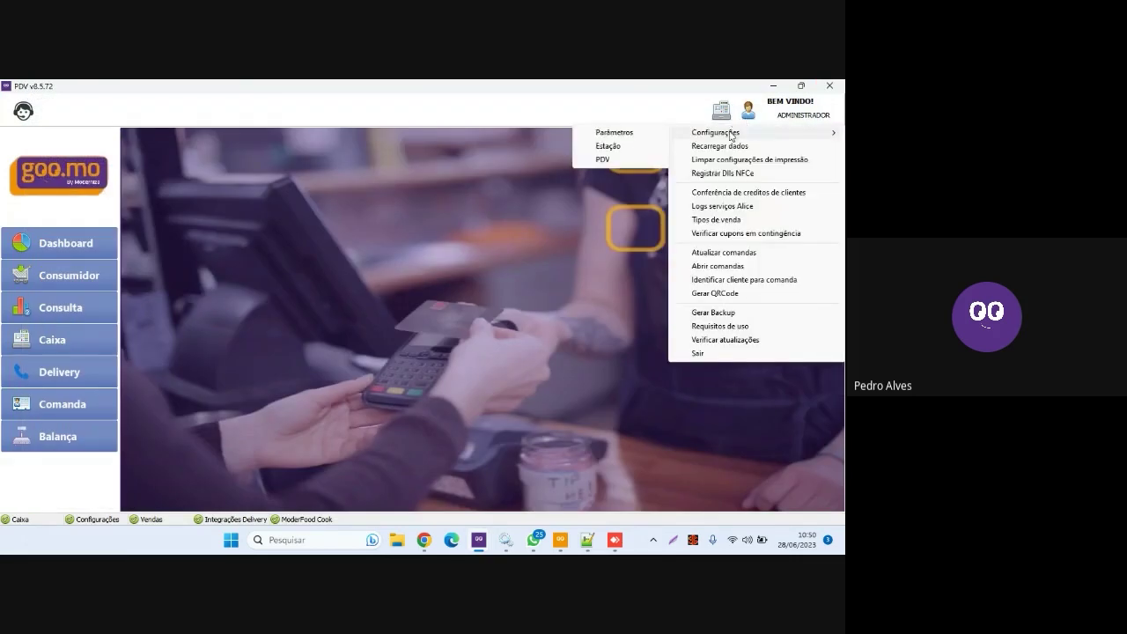
click(615, 133)
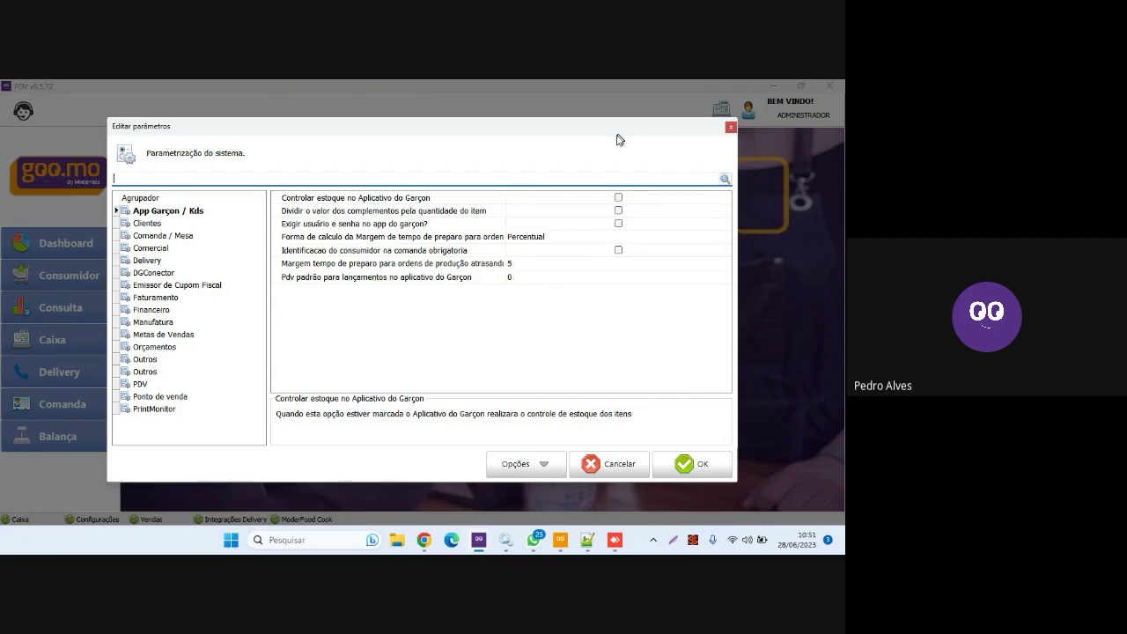
Step: Search the parameters for "imprimir conta", widen the name column, and enable "Imprimir conta automatico junto ao aceite automatico"
click(533, 178)
text(imprimir)
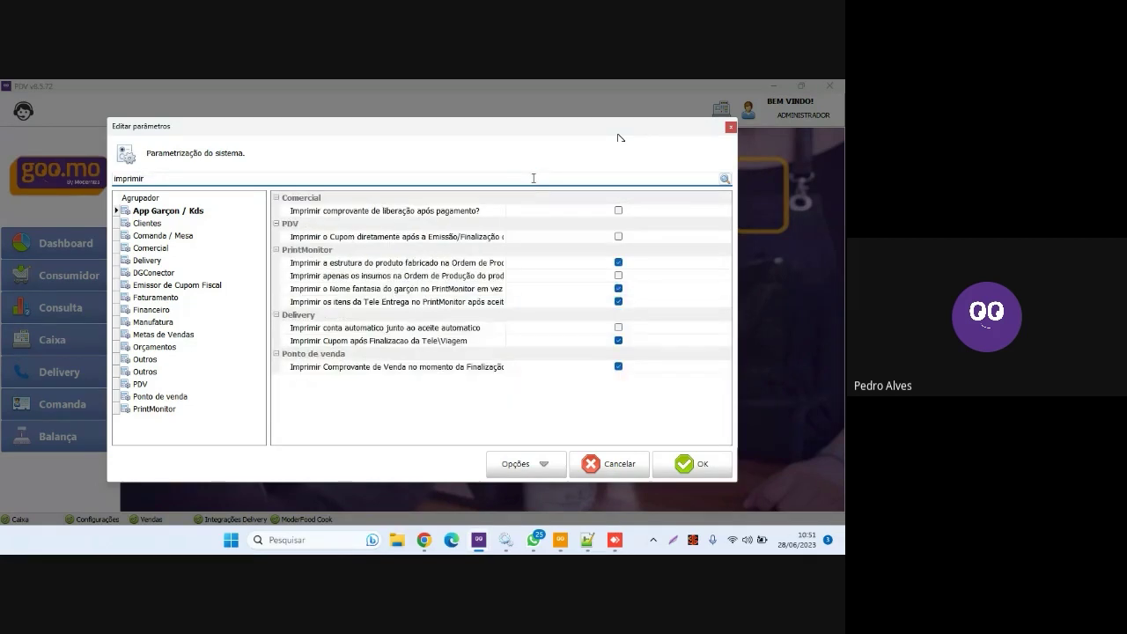
text( conta)
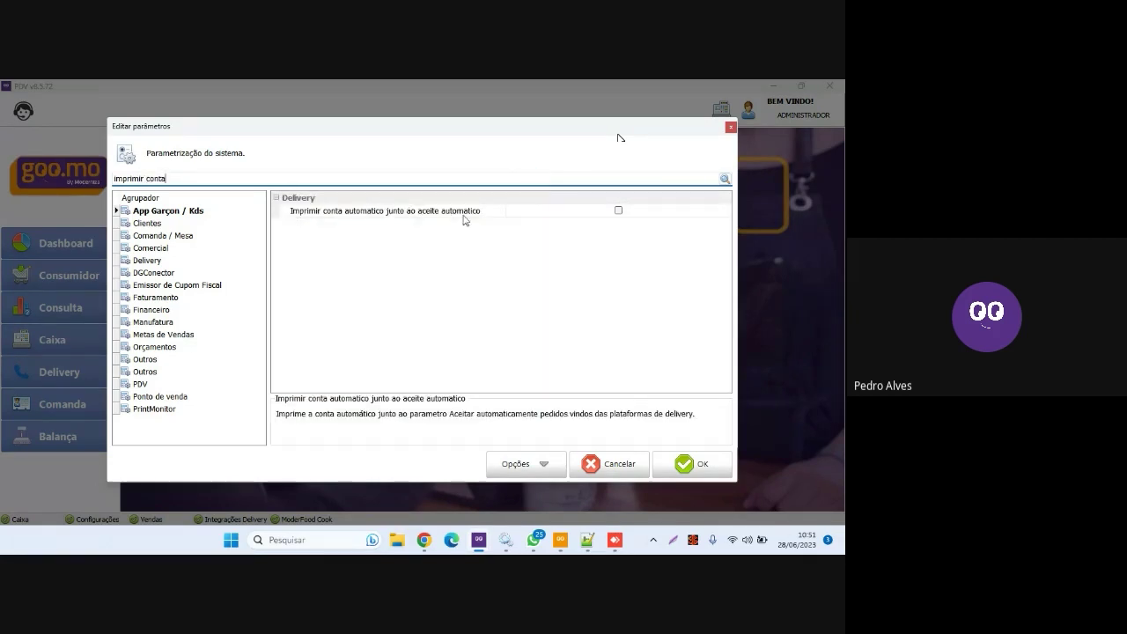
click(382, 215)
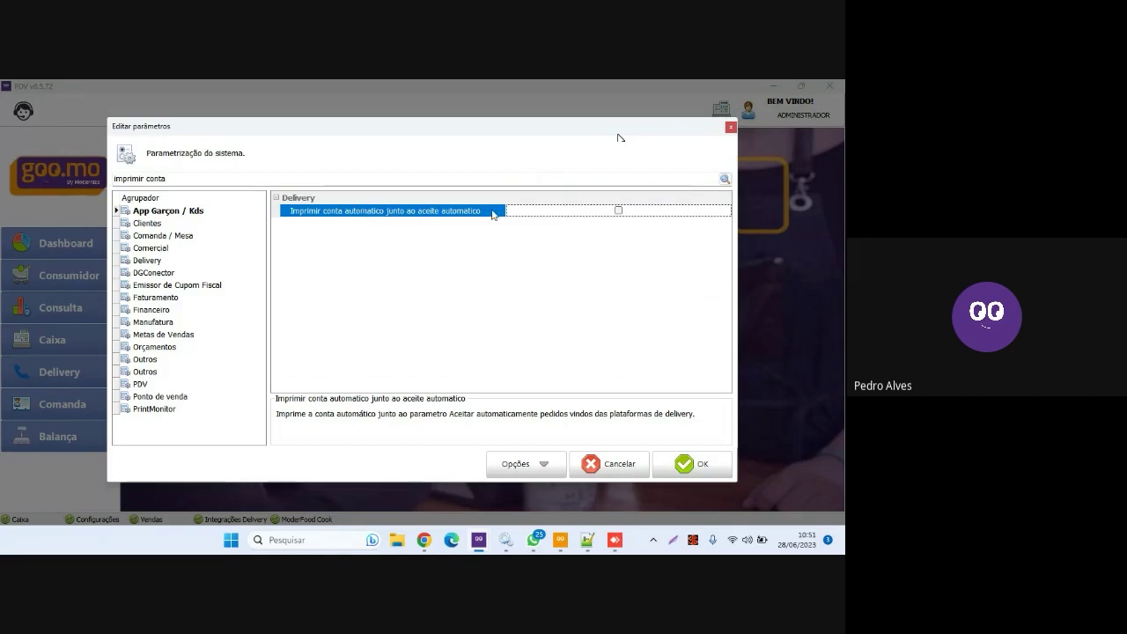
drag(507, 211, 582, 209)
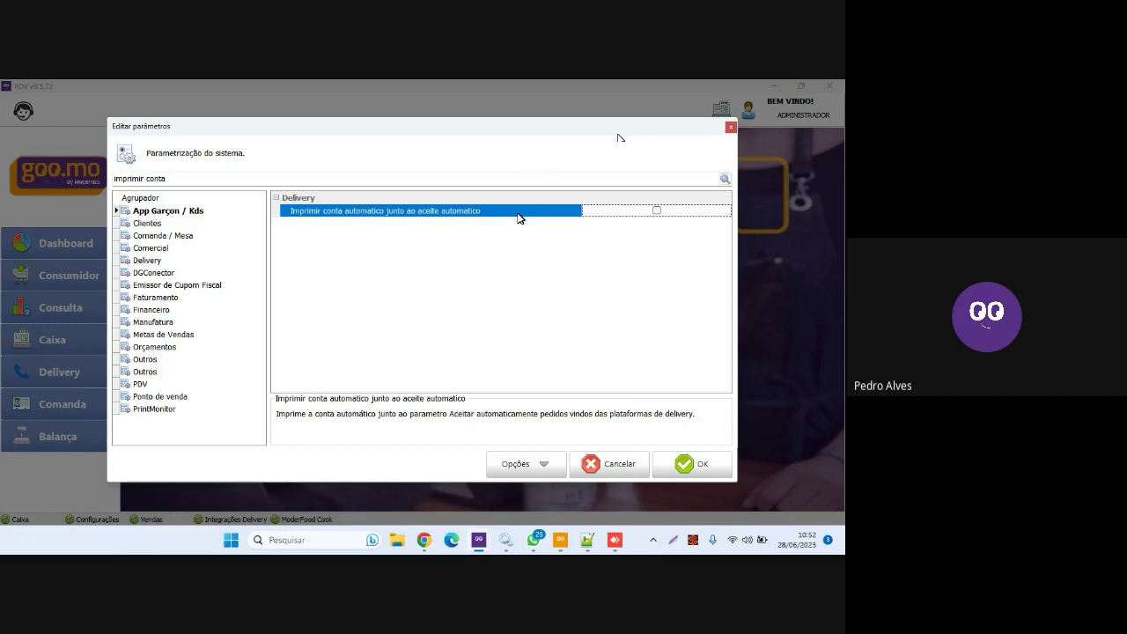
click(656, 210)
Step: Search the parameters for "momento bloqu" and review the available options of "Momento de bloqueio da comanda"
click(299, 179)
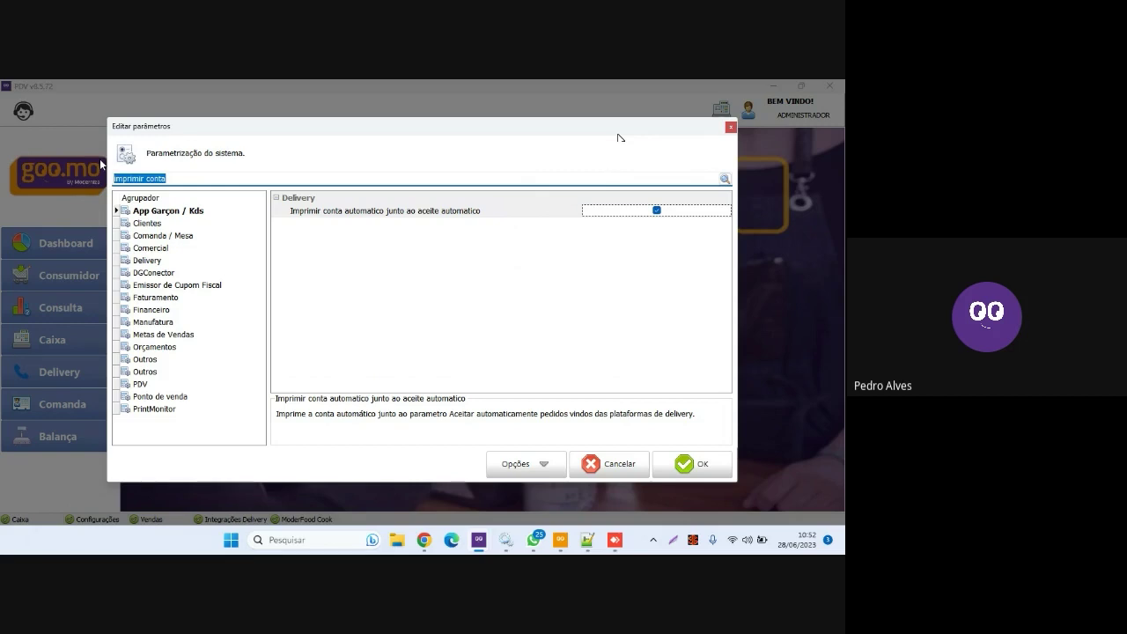
text(momento)
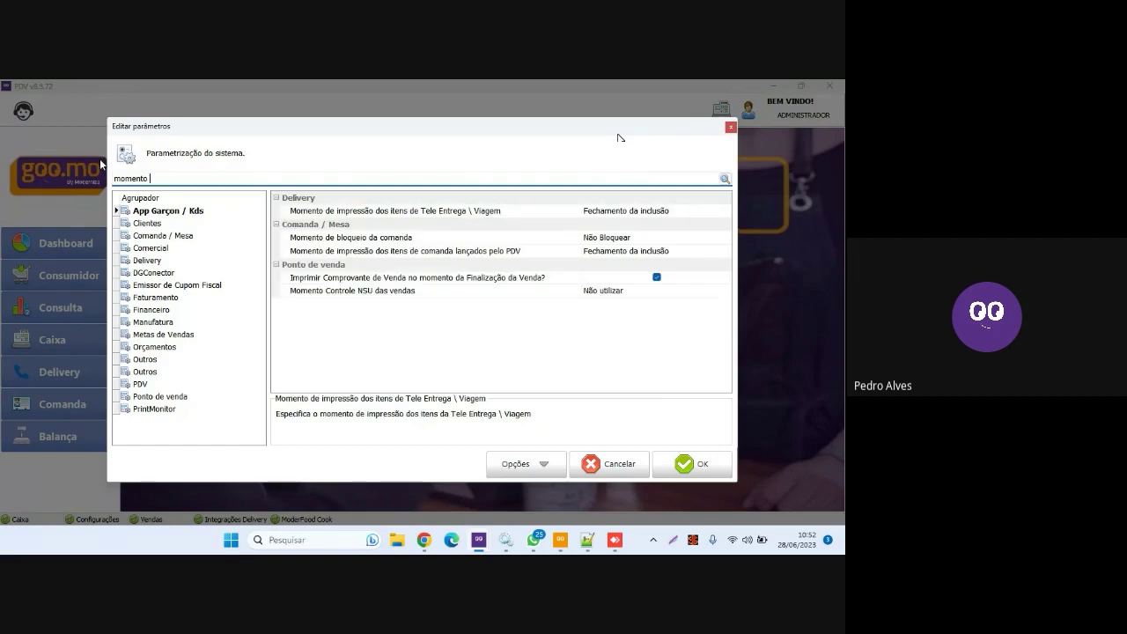
text( bloqu)
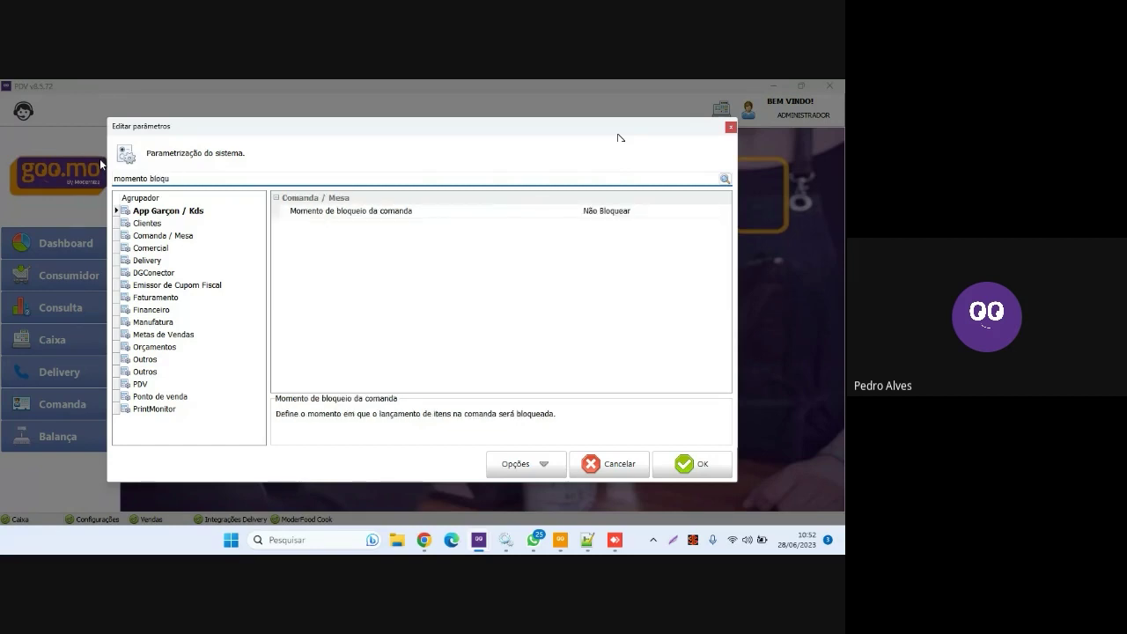
click(330, 214)
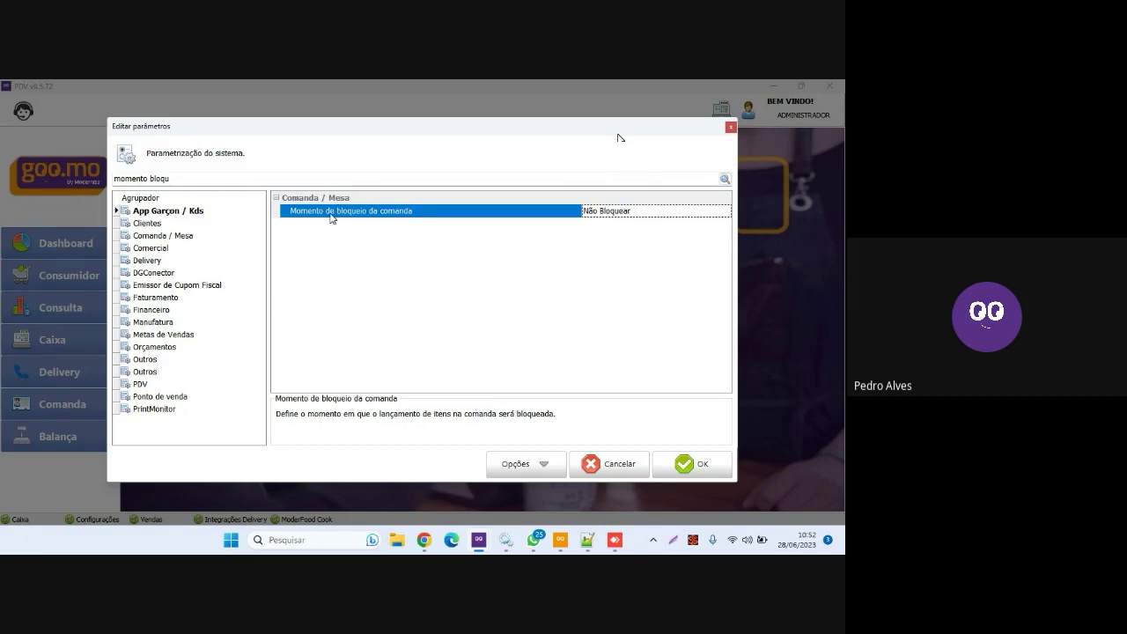
click(611, 215)
click(597, 212)
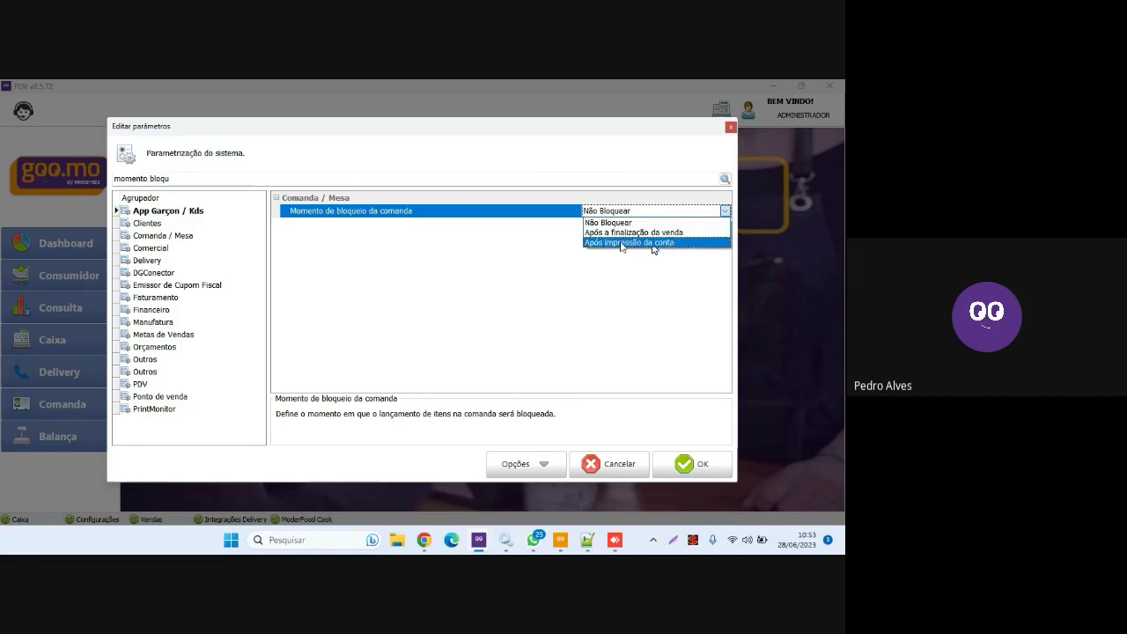
Step: Search the parameters for "forma de controle" and set "Forma de controle da duplicidade de NFCe" to "Entrar em contigência (Padrão)"
click(448, 176)
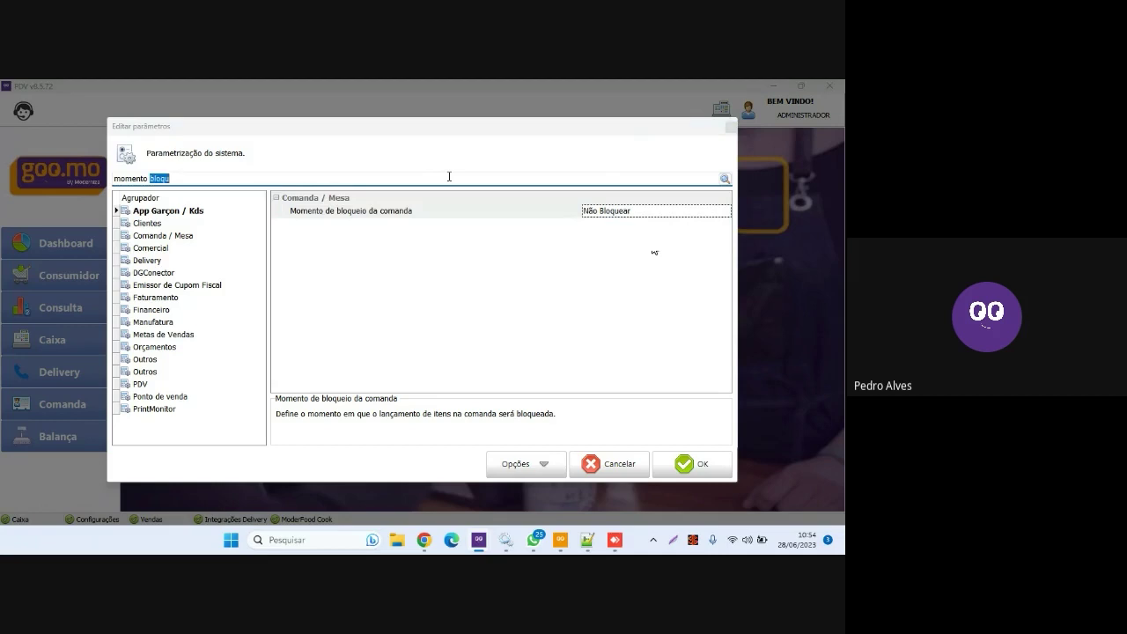
drag(311, 176, 49, 170)
text(for)
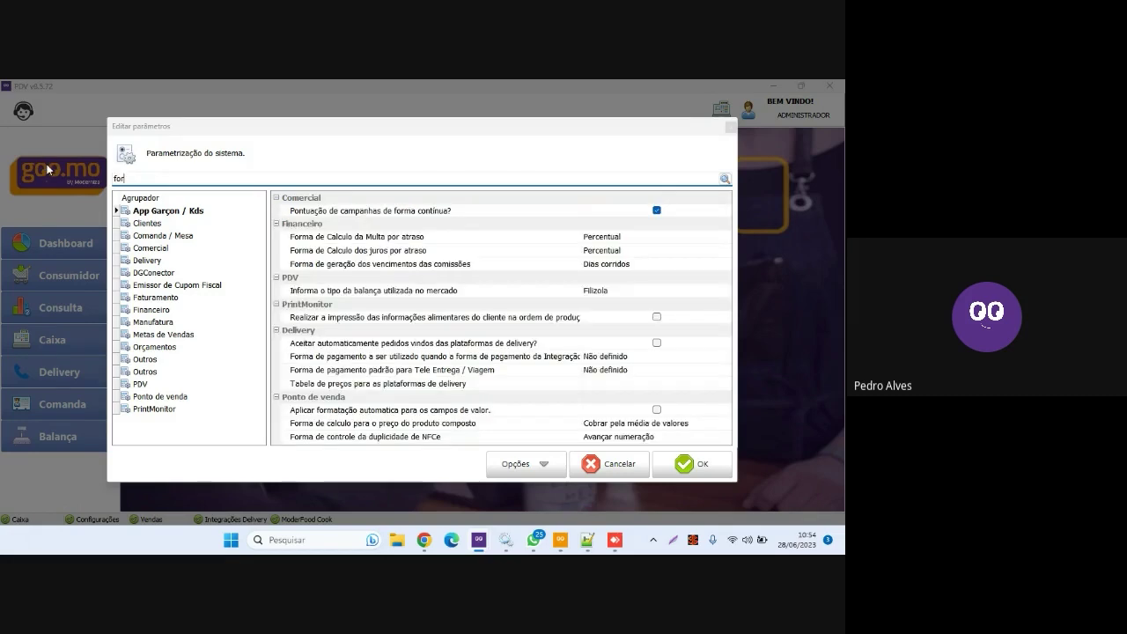
text(ma de controle)
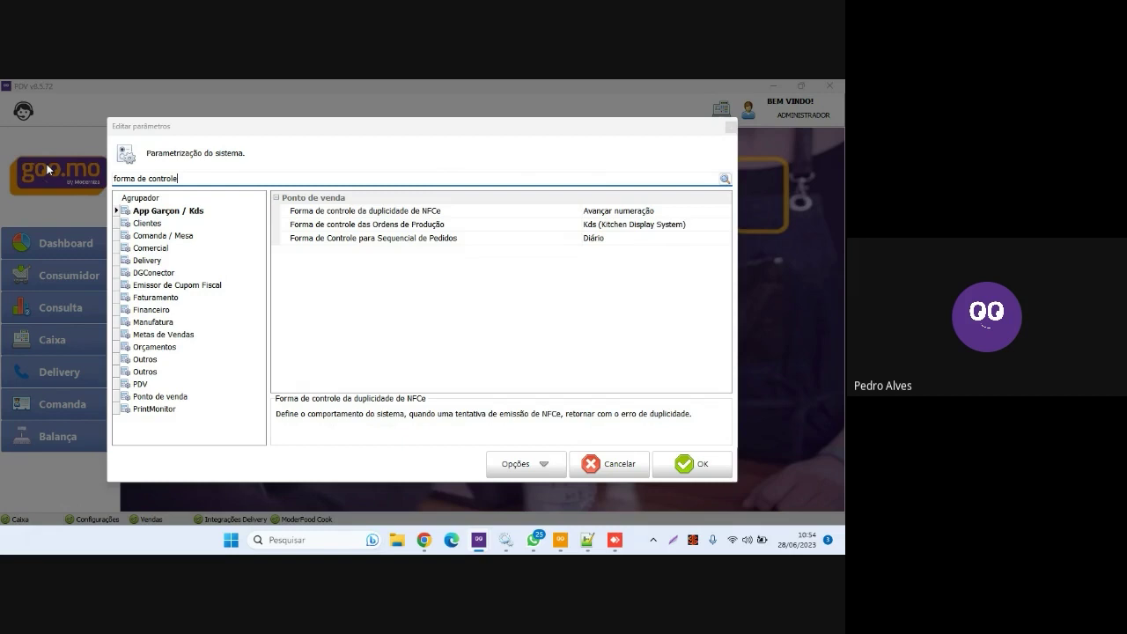
click(370, 216)
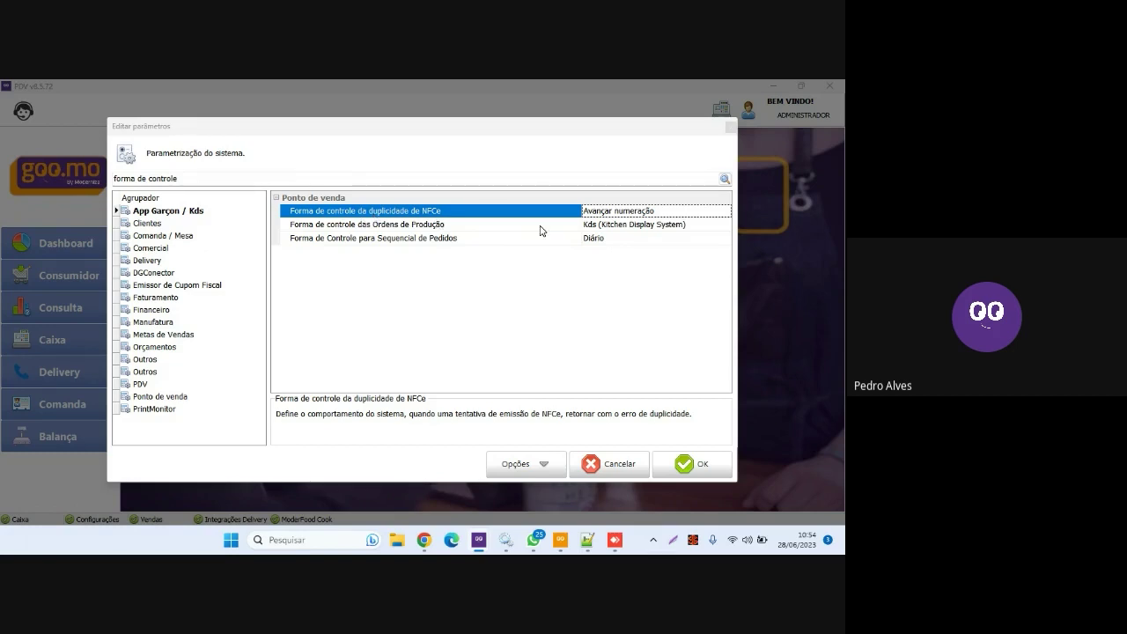
click(605, 214)
click(605, 214)
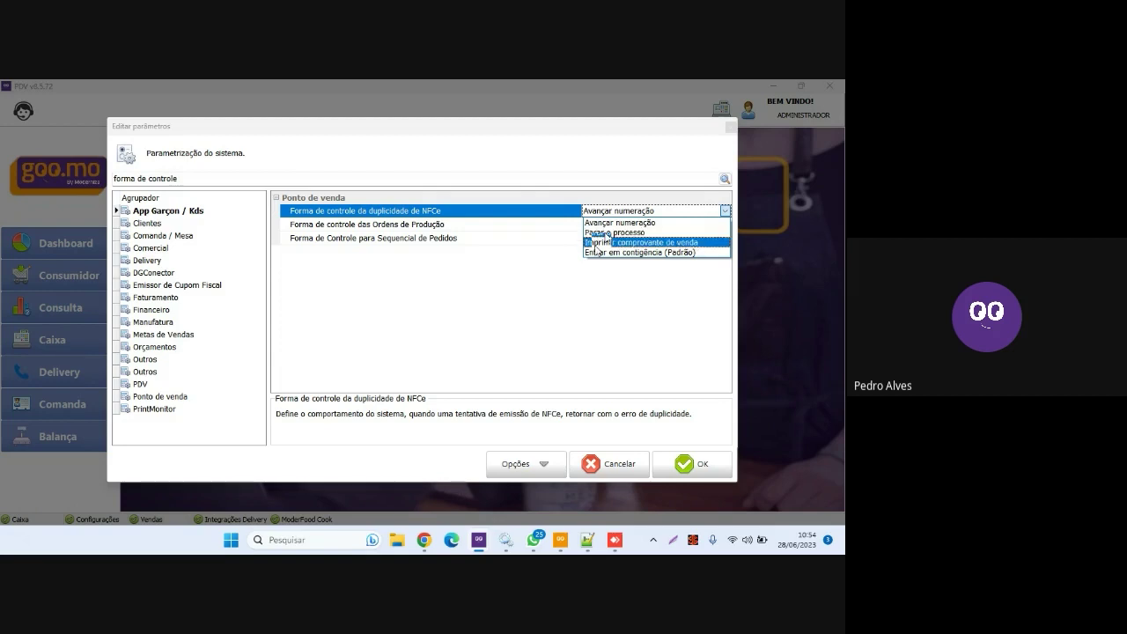
click(671, 254)
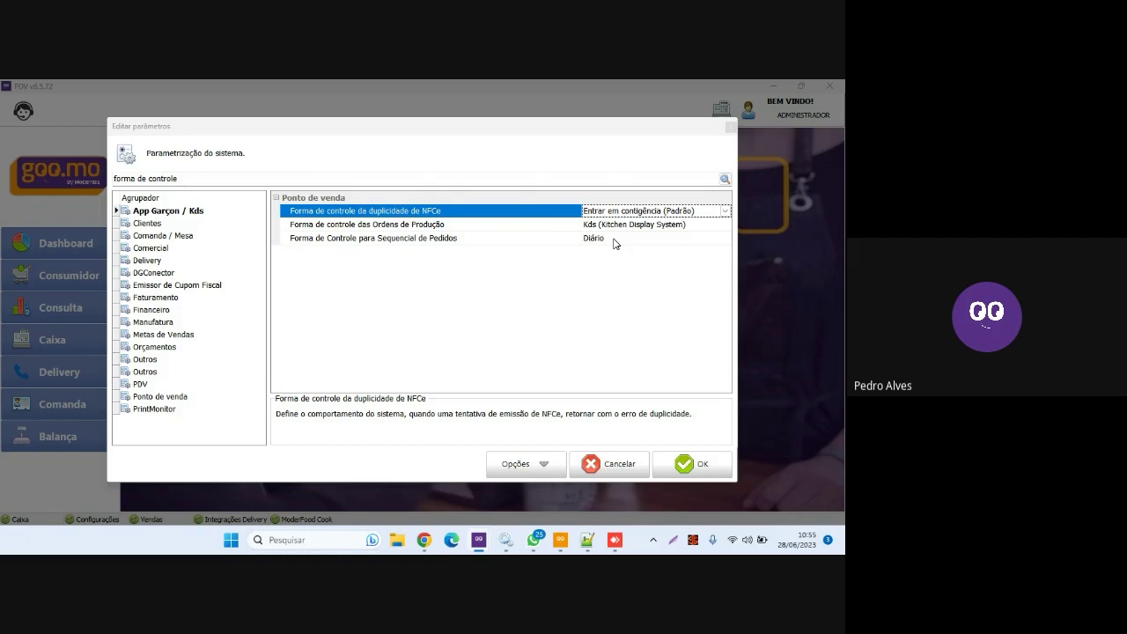
Step: Search for "tef", set "Integrador utilizado para o TEF" to Destaxa, and switch it back to "Não integrado (Padrão)"
drag(493, 181, 3, 169)
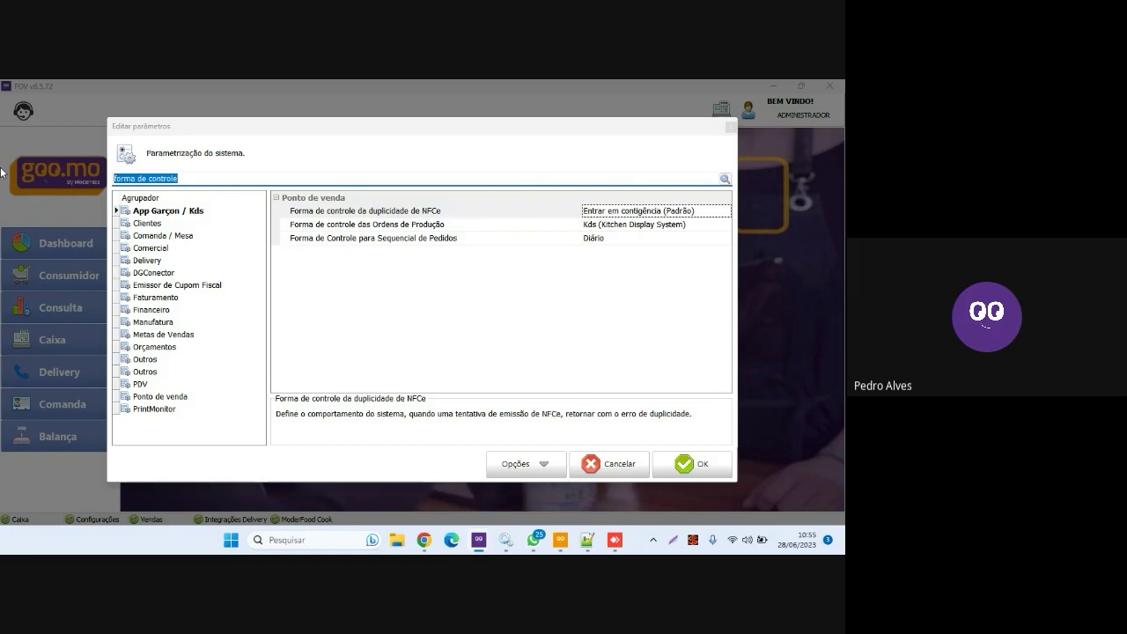
text(tef)
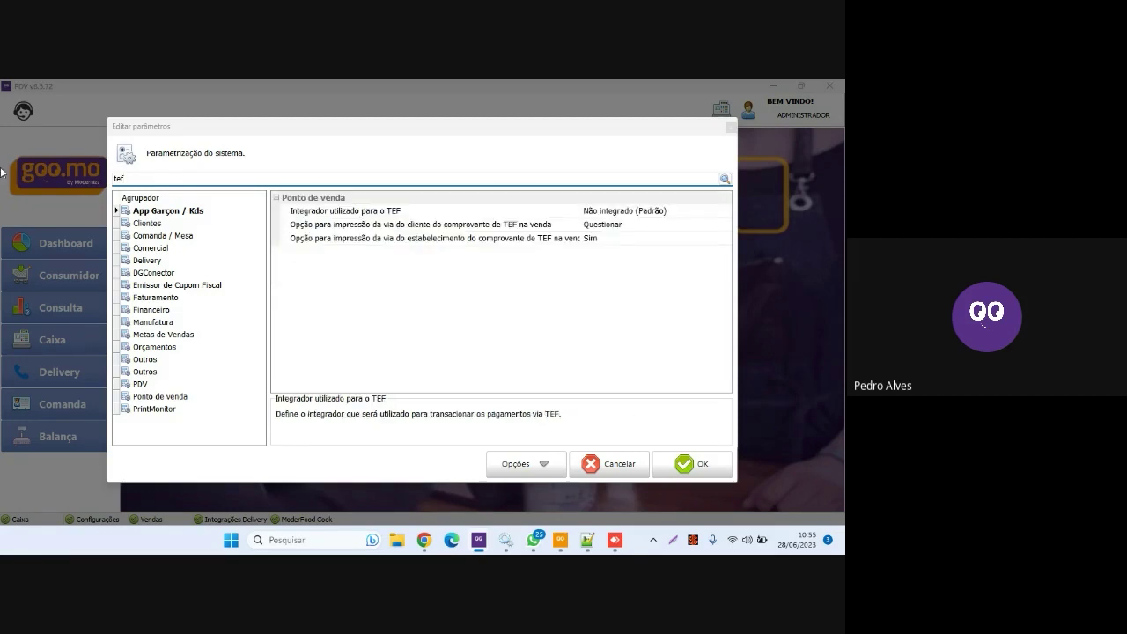
click(313, 214)
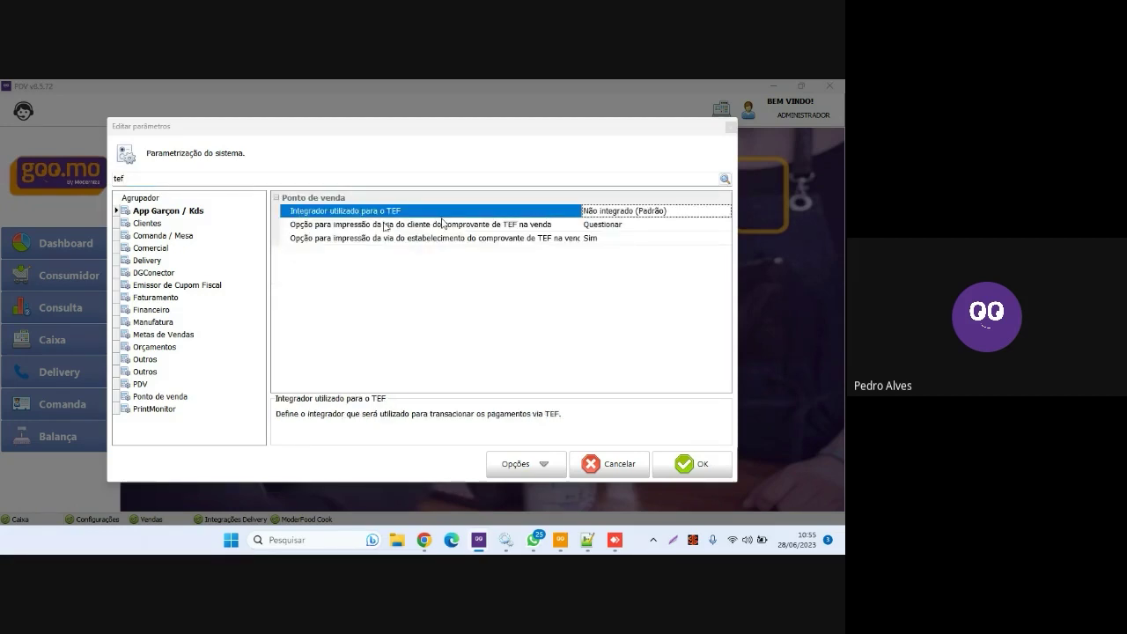
click(604, 212)
click(604, 211)
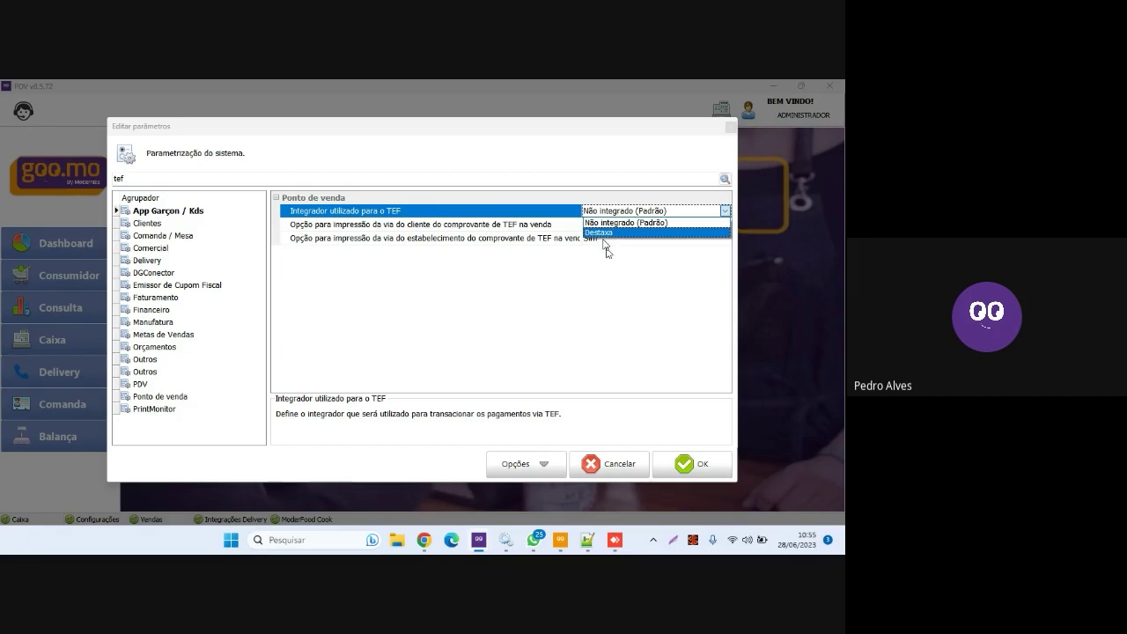
click(607, 231)
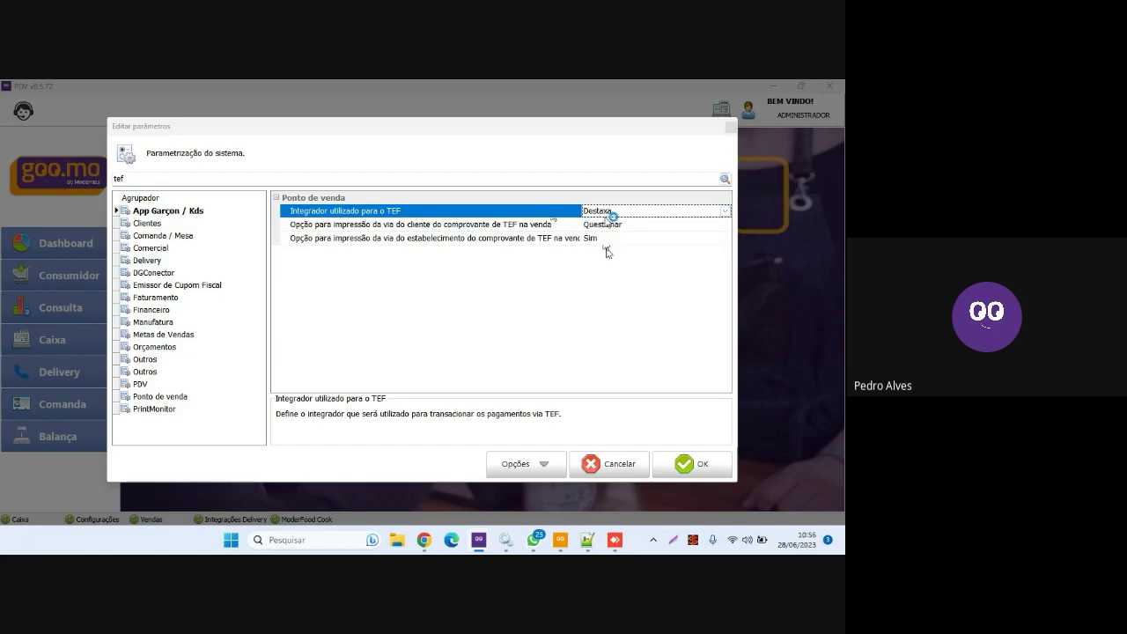
click(607, 213)
click(603, 225)
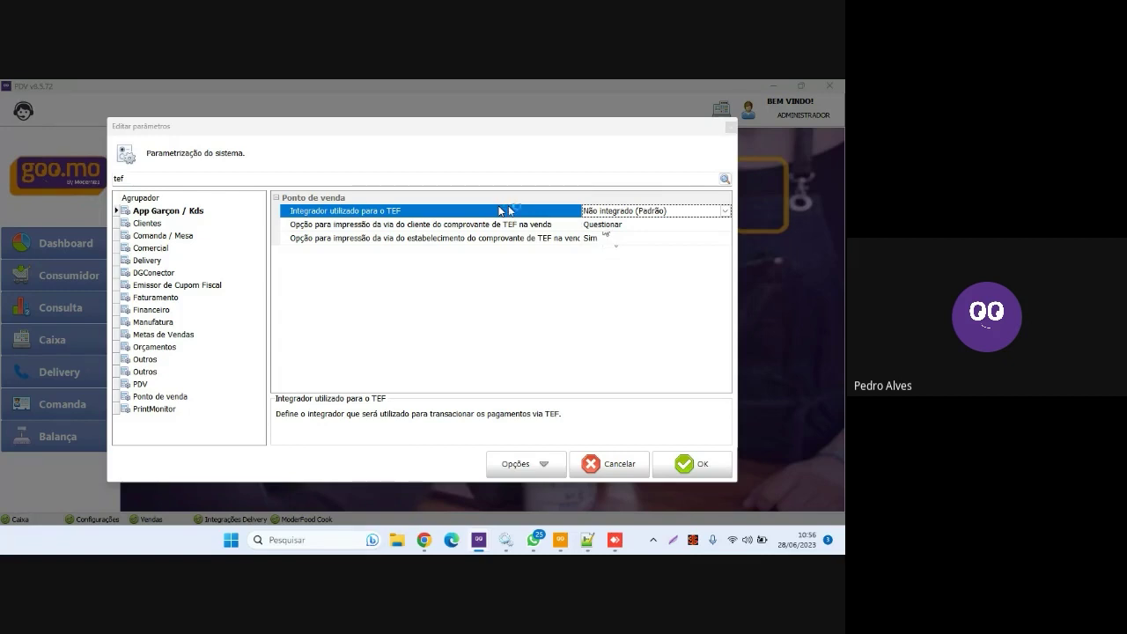
Step: Search for "imprimir apenas" and examine the parameter "Imprimir apenas os insumos na Ordem de Produção do produto fabricado?"
click(413, 180)
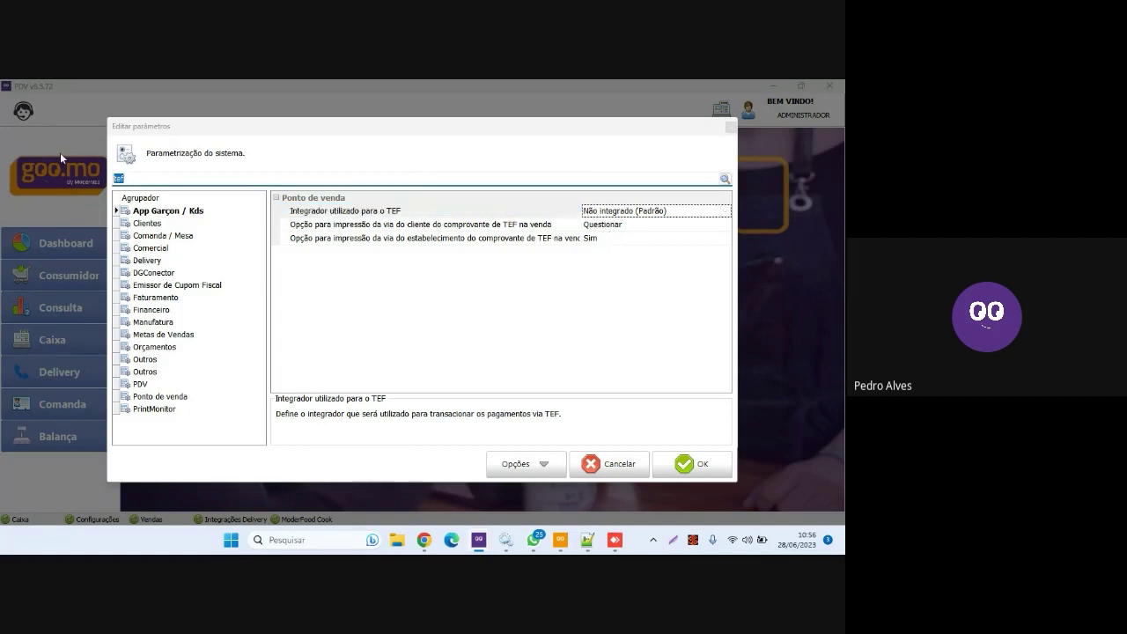
text(imprimir)
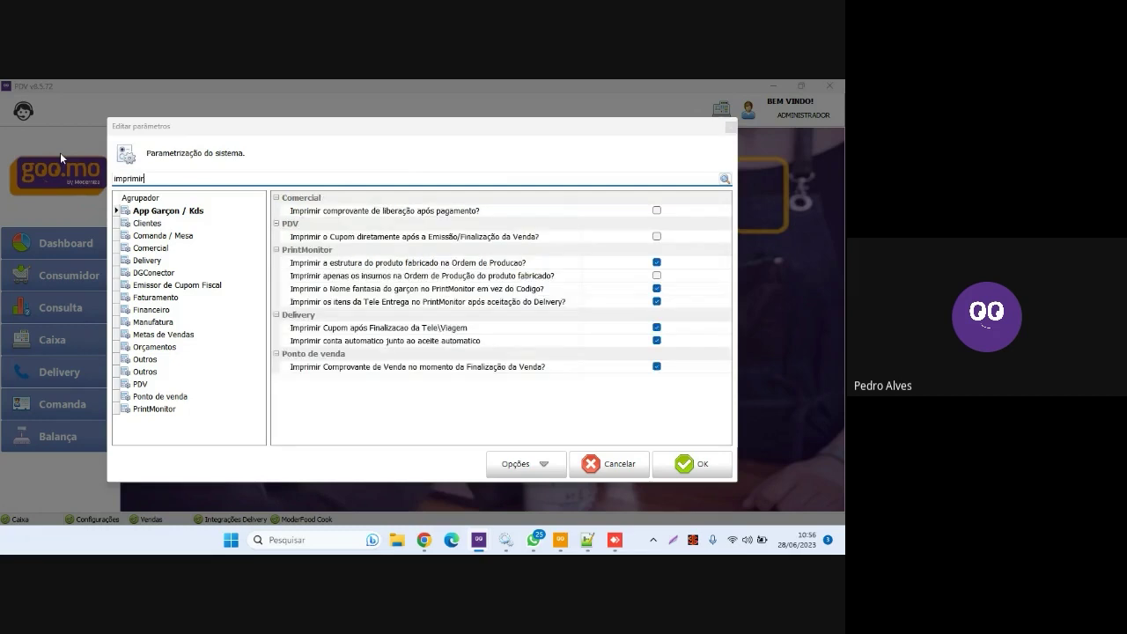
text( apenas)
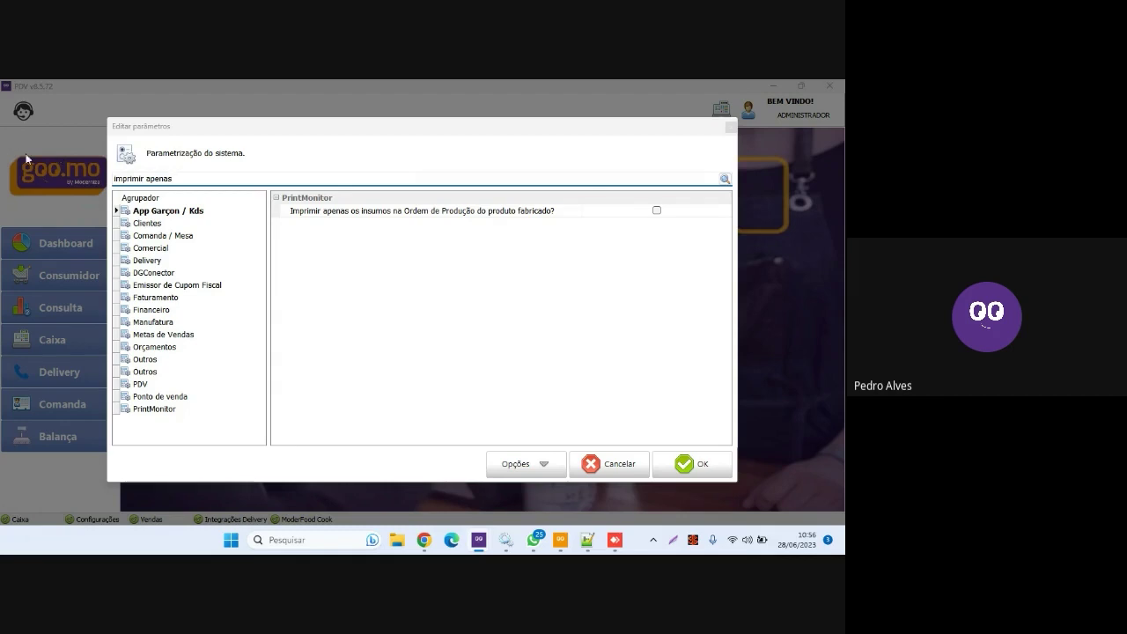
click(348, 214)
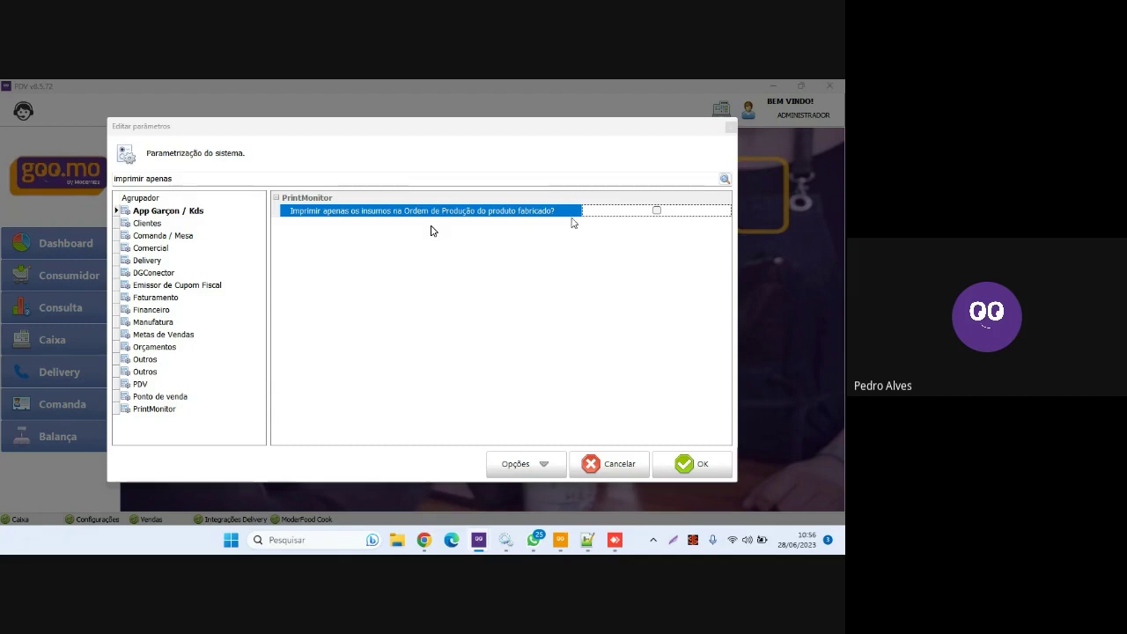
Step: Search the parameters for "tabela preco" and set "Tabela de preços para as plataformas de delivery" to "tabela delivery"
click(656, 211)
click(452, 174)
key(ctrl+a)
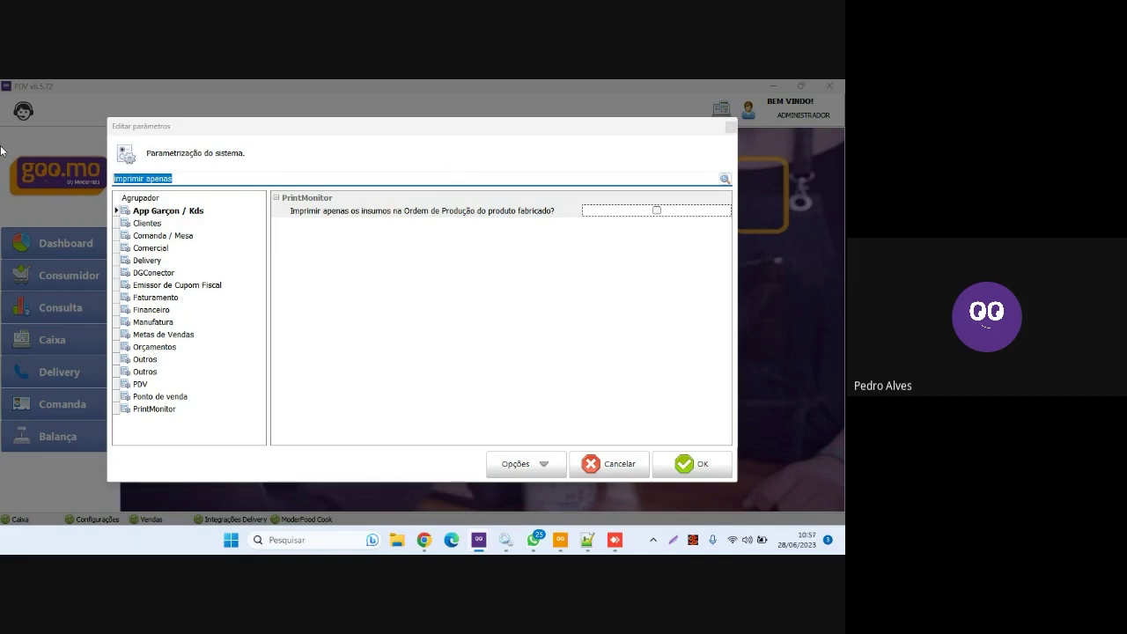
text(tabela preco)
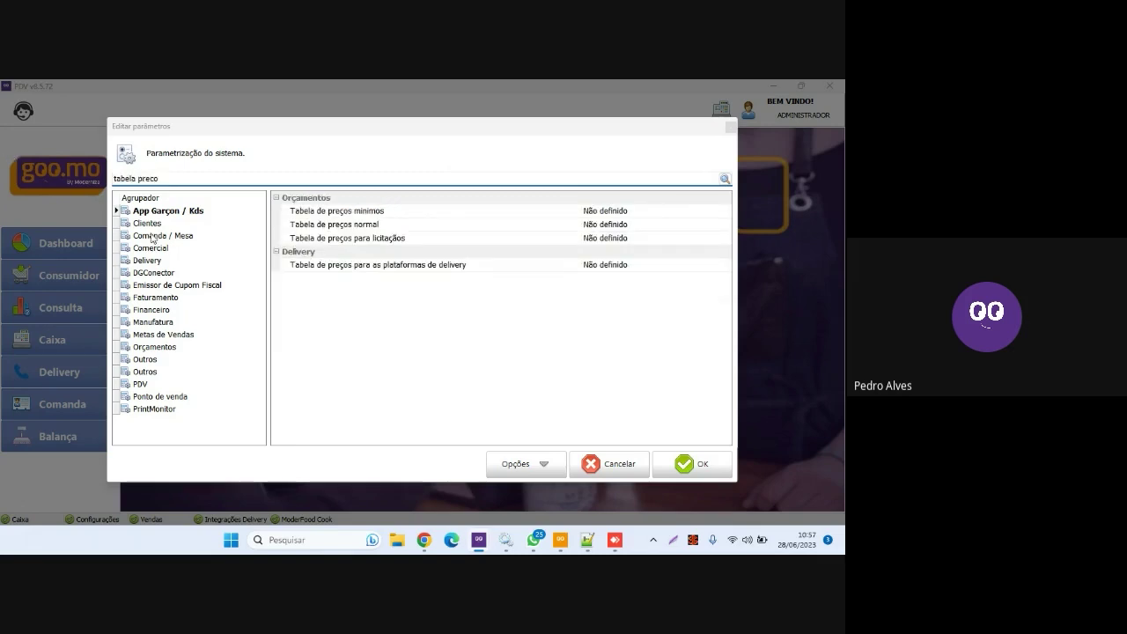
click(335, 267)
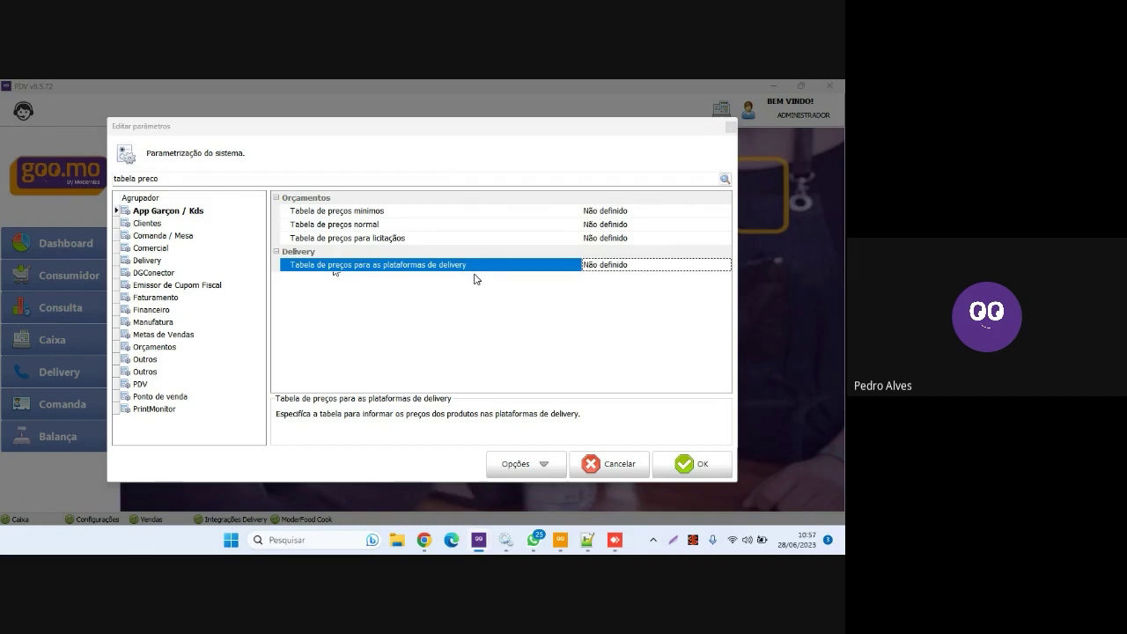
click(607, 269)
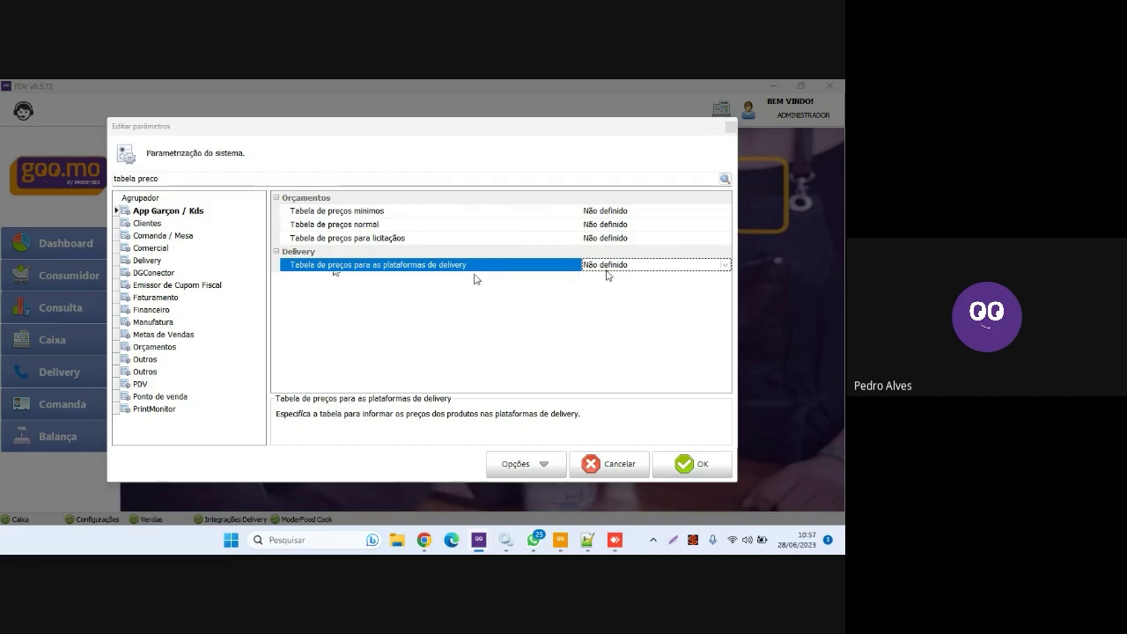
click(607, 268)
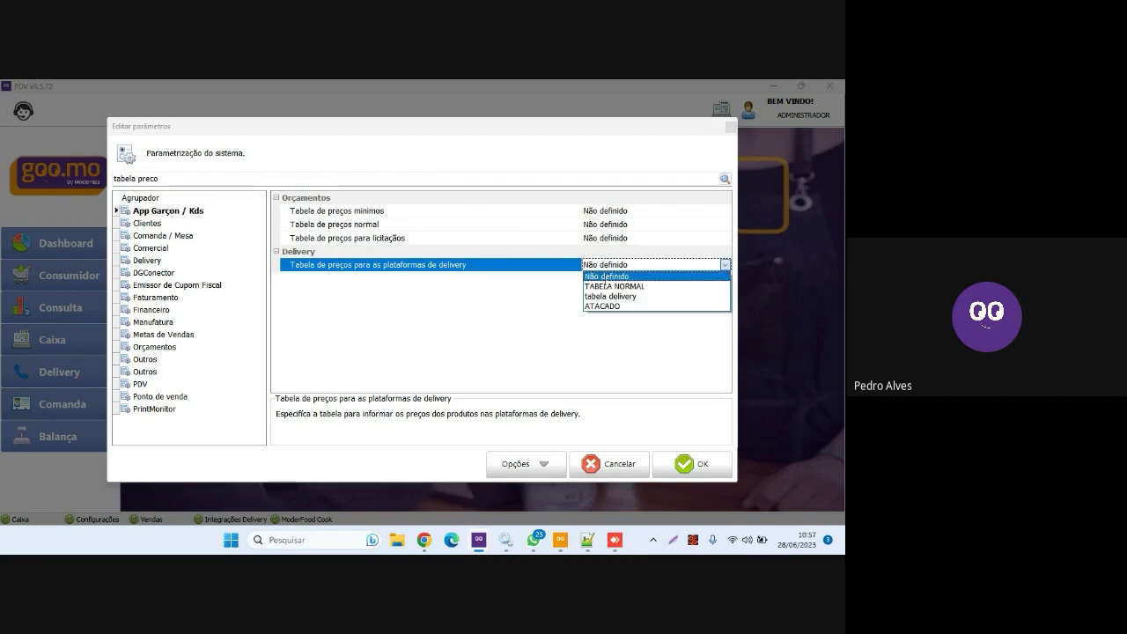
click(641, 303)
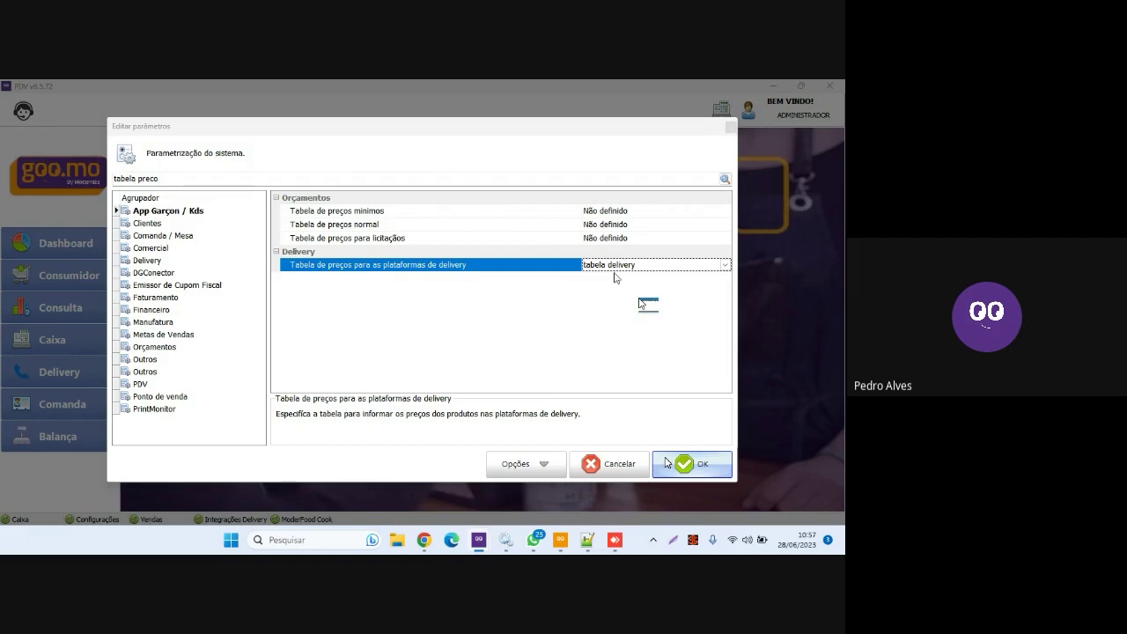
Step: Search the parameters for "limite de consumo" and set "Limite de consumo padrão" for comandas to 400,00
click(329, 177)
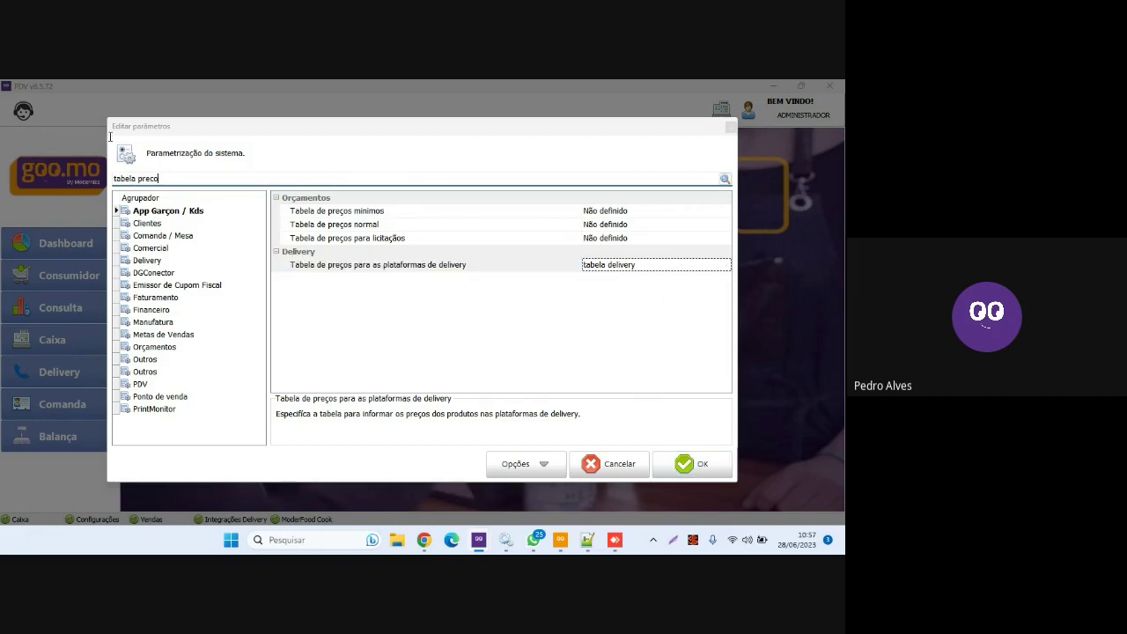
key(ctrl+a)
text(limite de con)
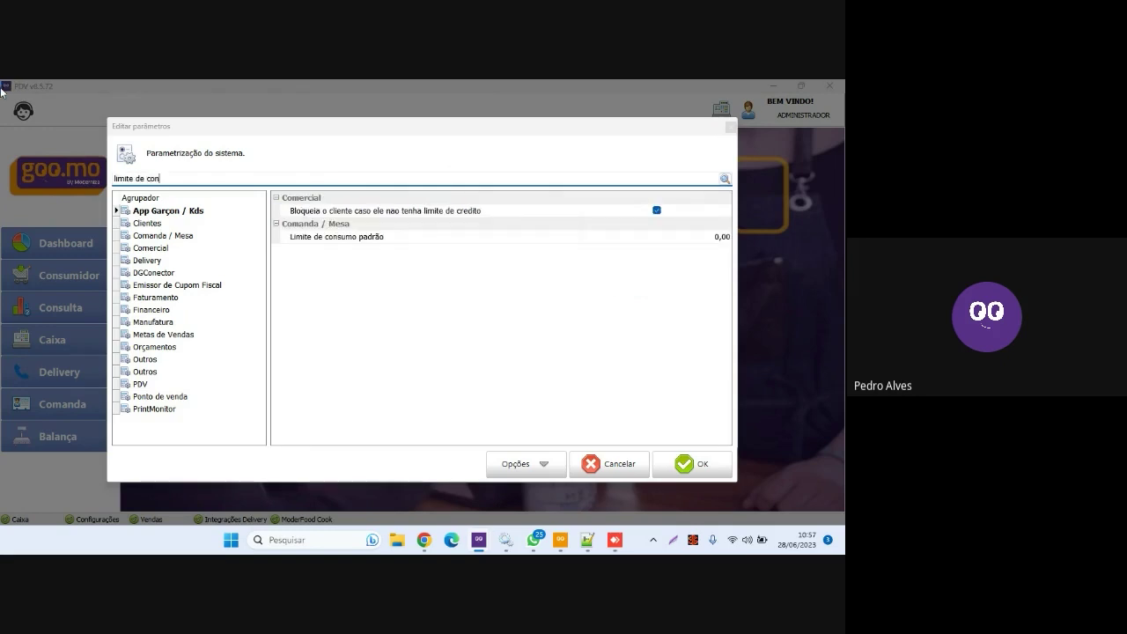
text(sumo)
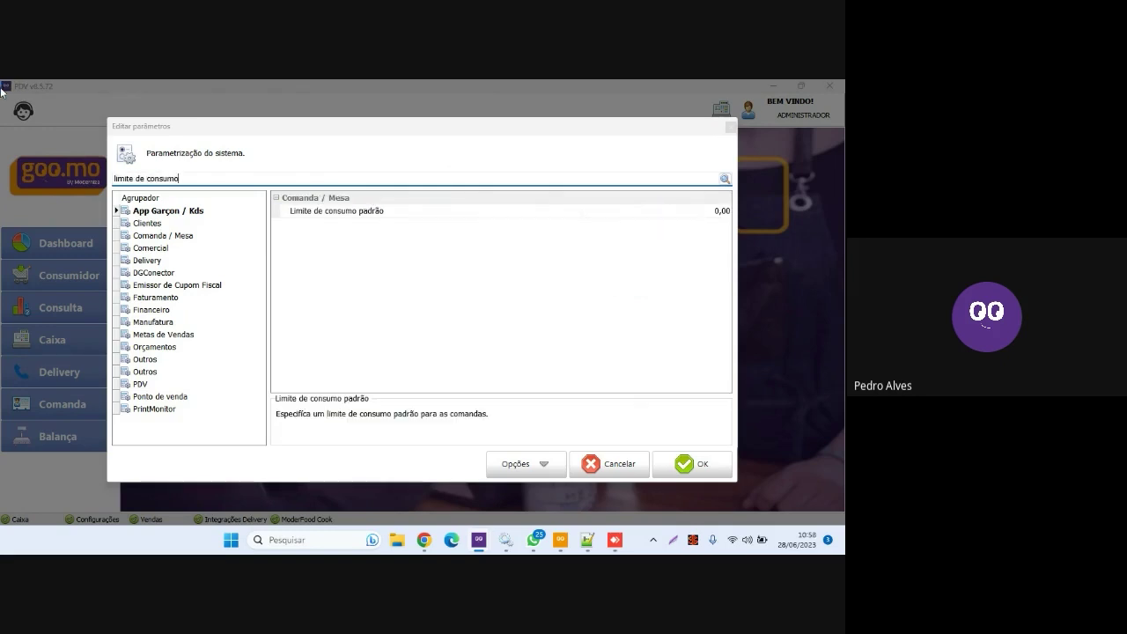
click(329, 214)
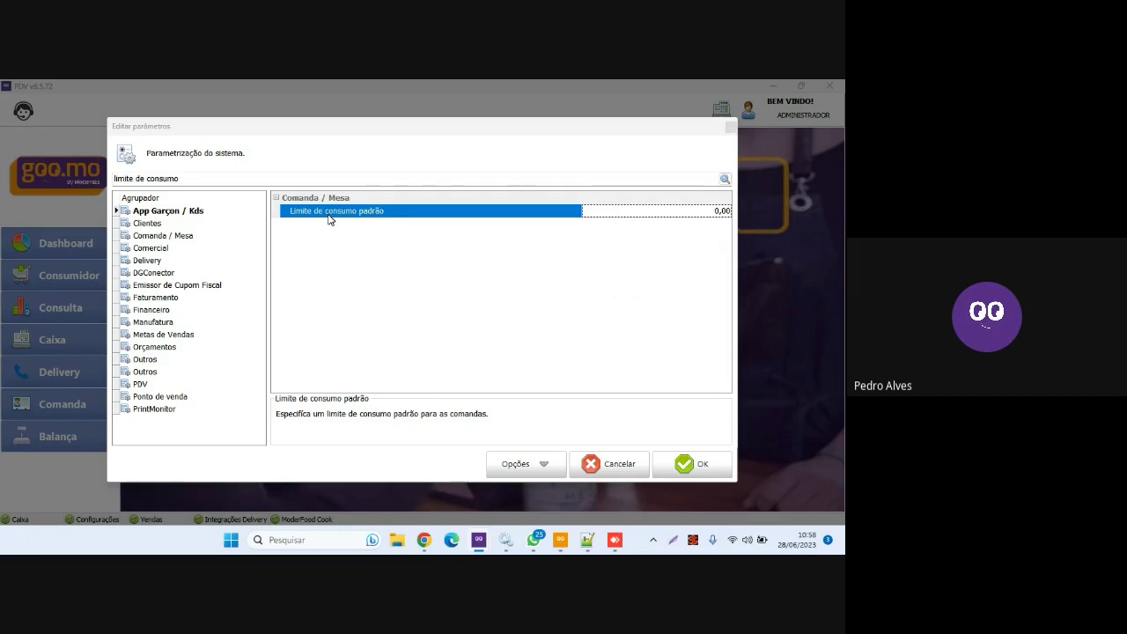
click(634, 212)
text(400)
key(Tab)
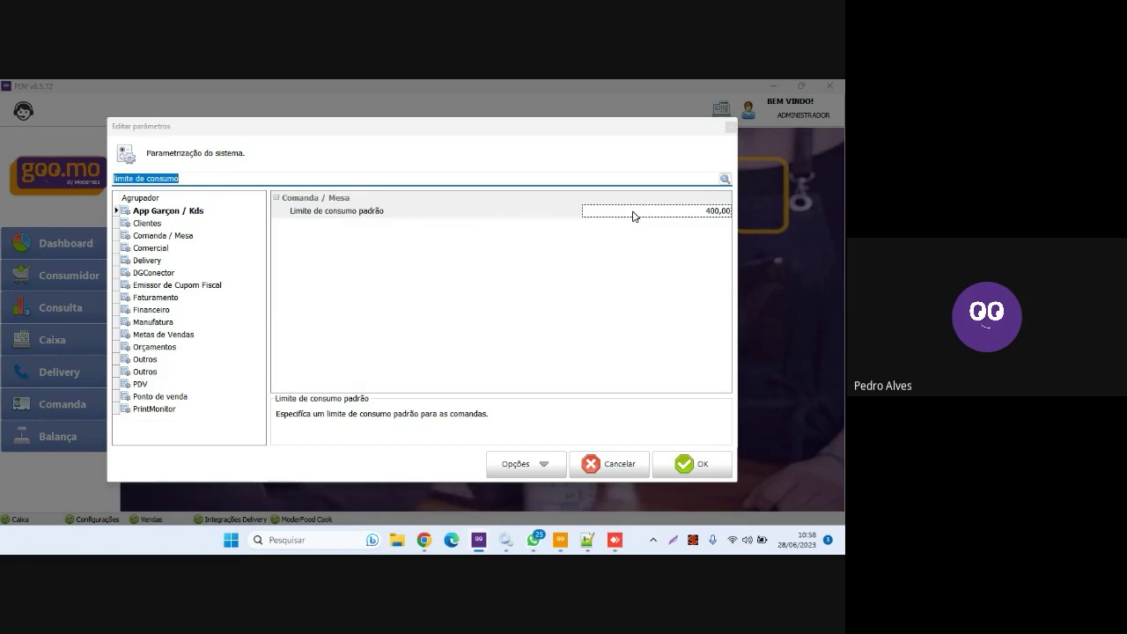
click(604, 257)
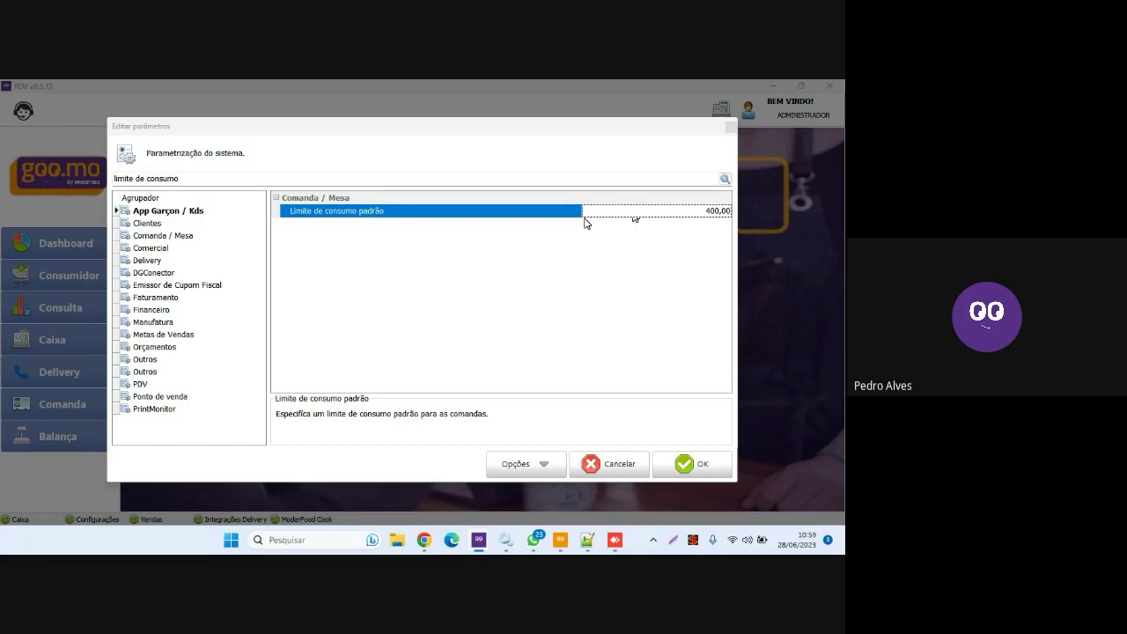
click(661, 220)
click(646, 243)
Step: Search for "forma de controle" and examine the parameters controlling the order sequence and the Ordens de Produção
click(400, 176)
drag(400, 176, 33, 143)
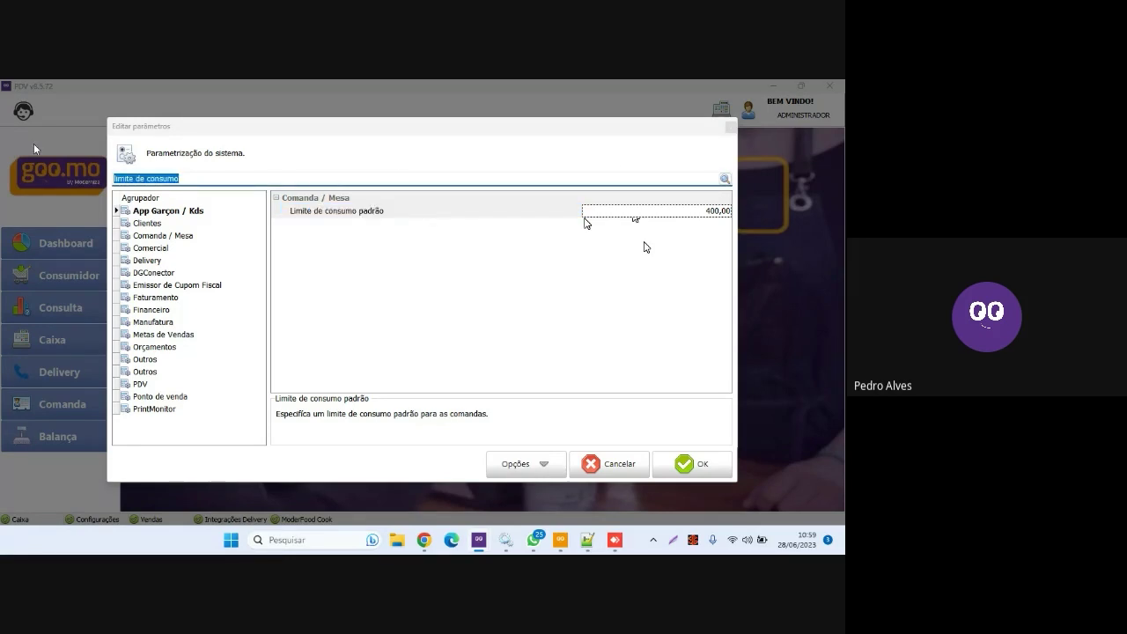
text(f)
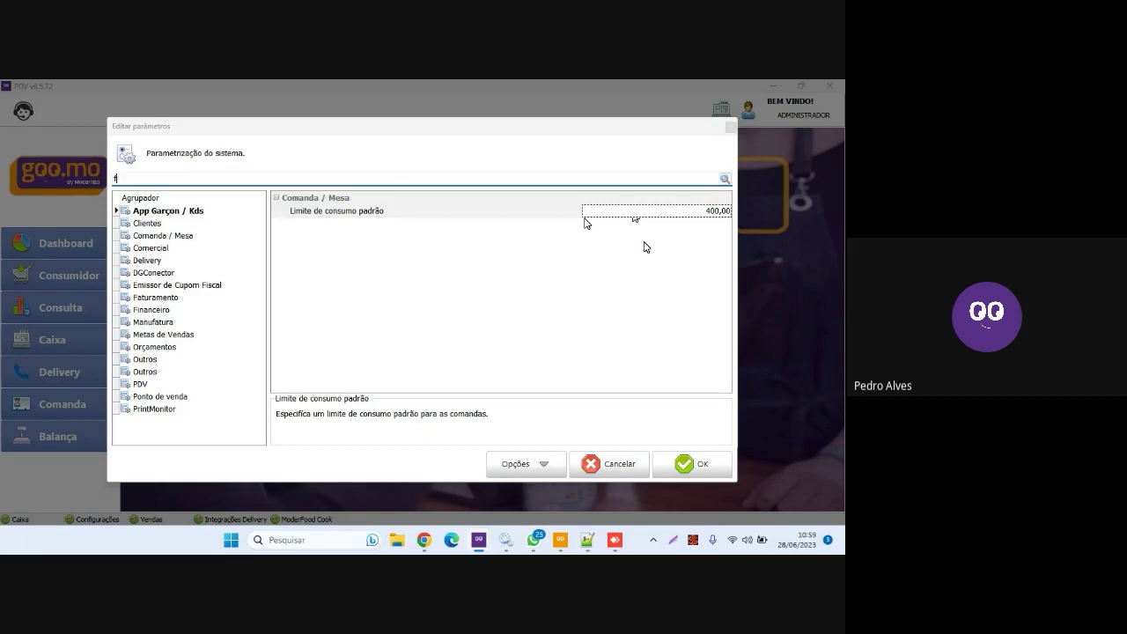
text(orma de controle)
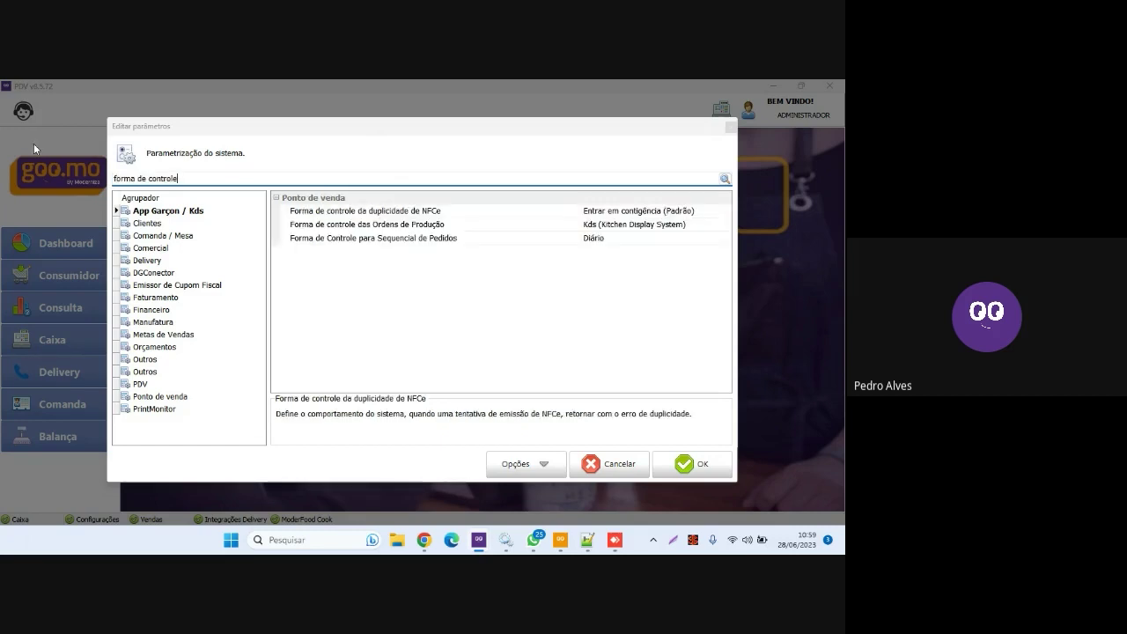
click(317, 240)
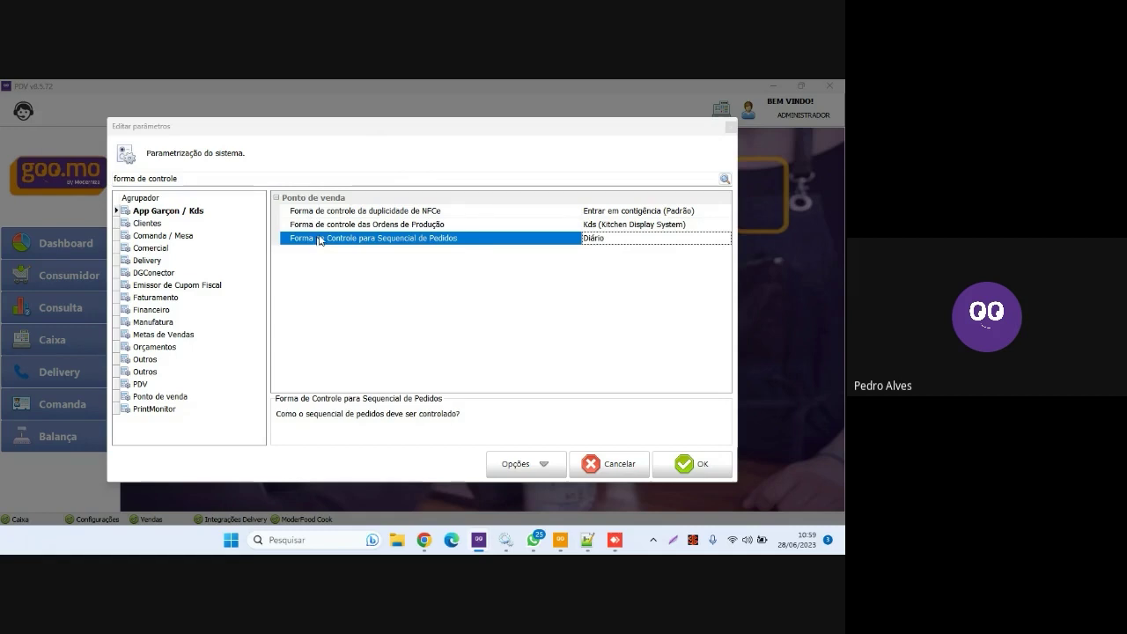
click(309, 224)
Step: Search for "serie", review the options for applying the series to the current sale or all sales, and save the system parameters
double_click(258, 177)
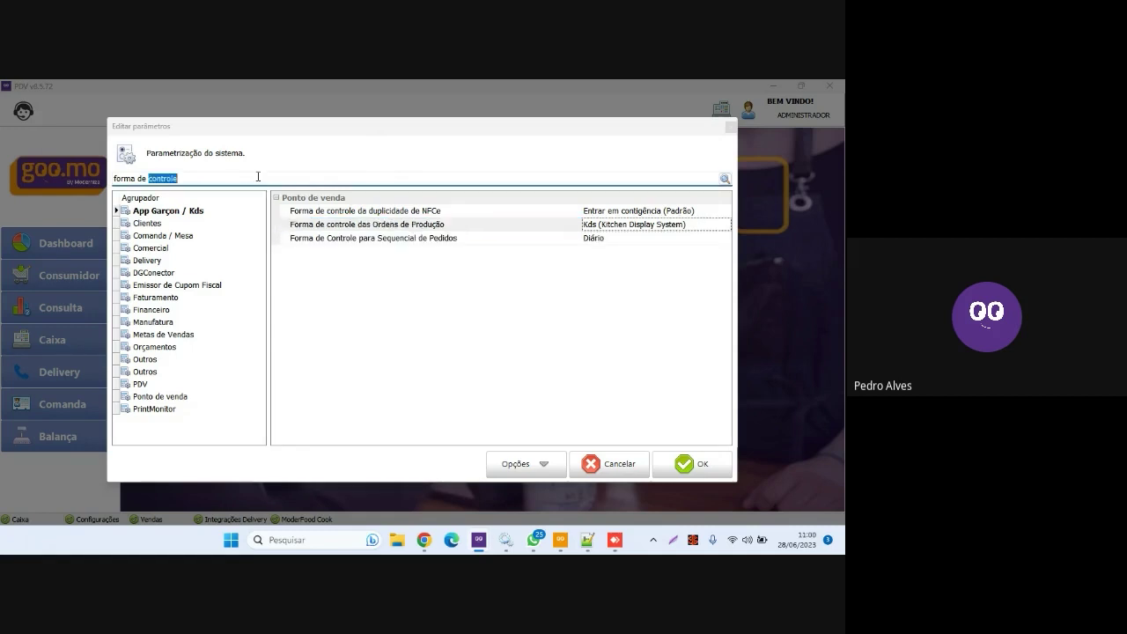
key(BackSpace)
key(BackSpace)
key(BackSpace)
text(serie)
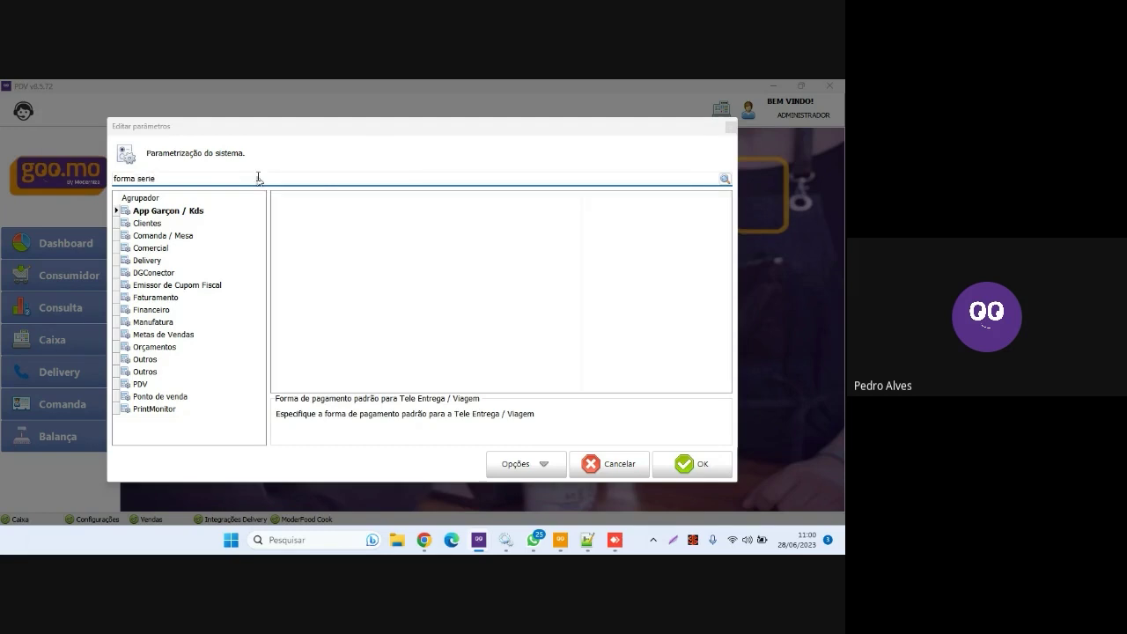
key(Home)
key(ctrl+shift+Right)
key(BackSpace)
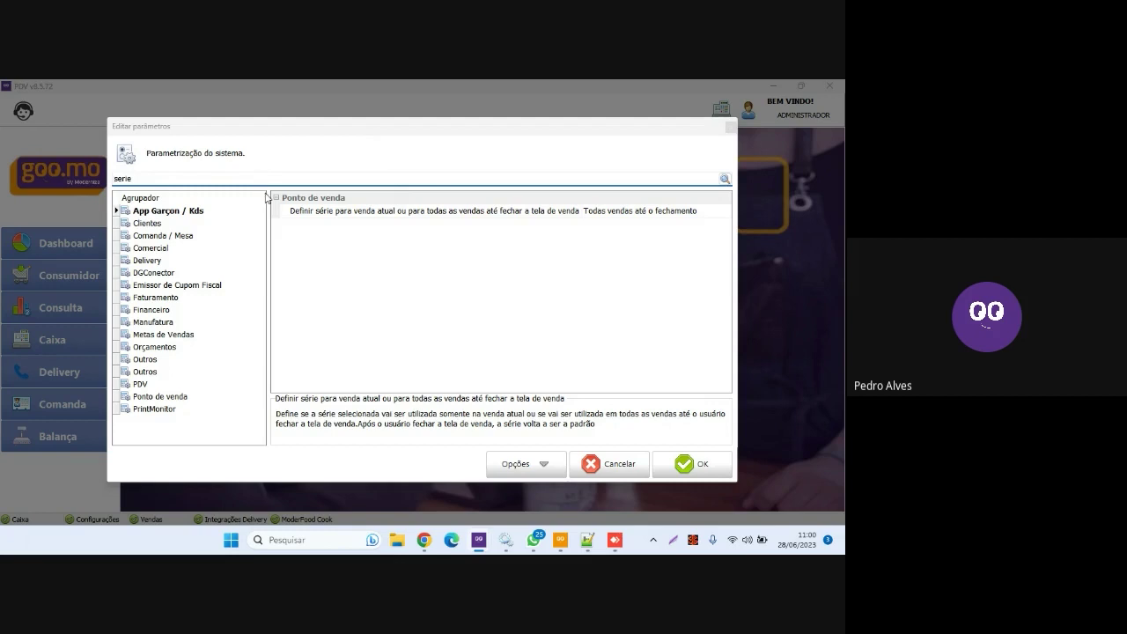
click(294, 213)
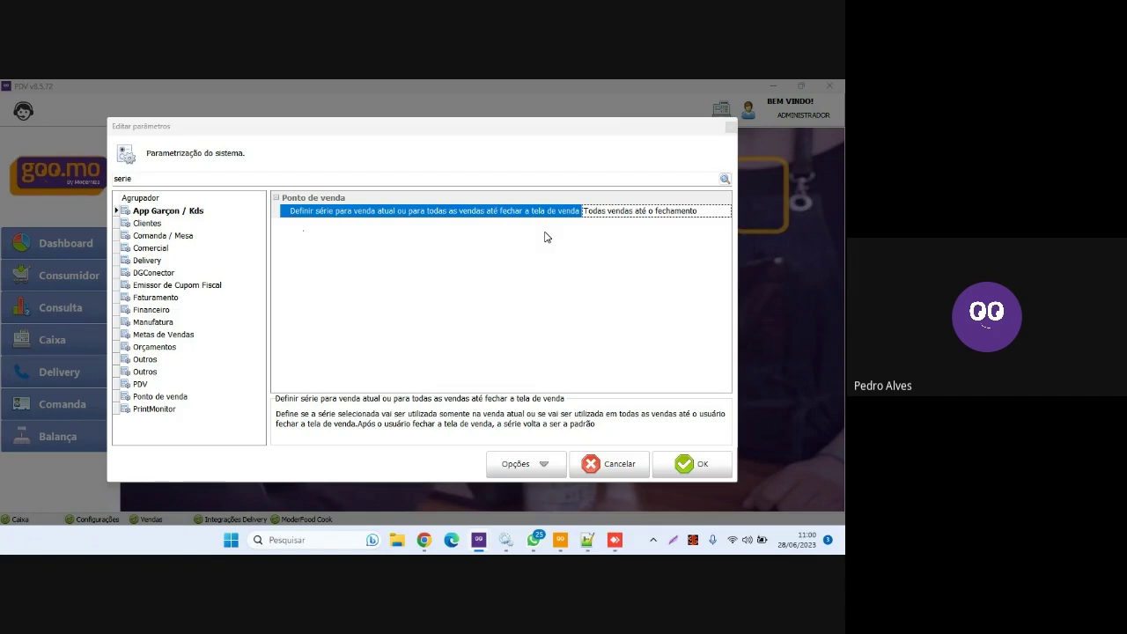
click(604, 212)
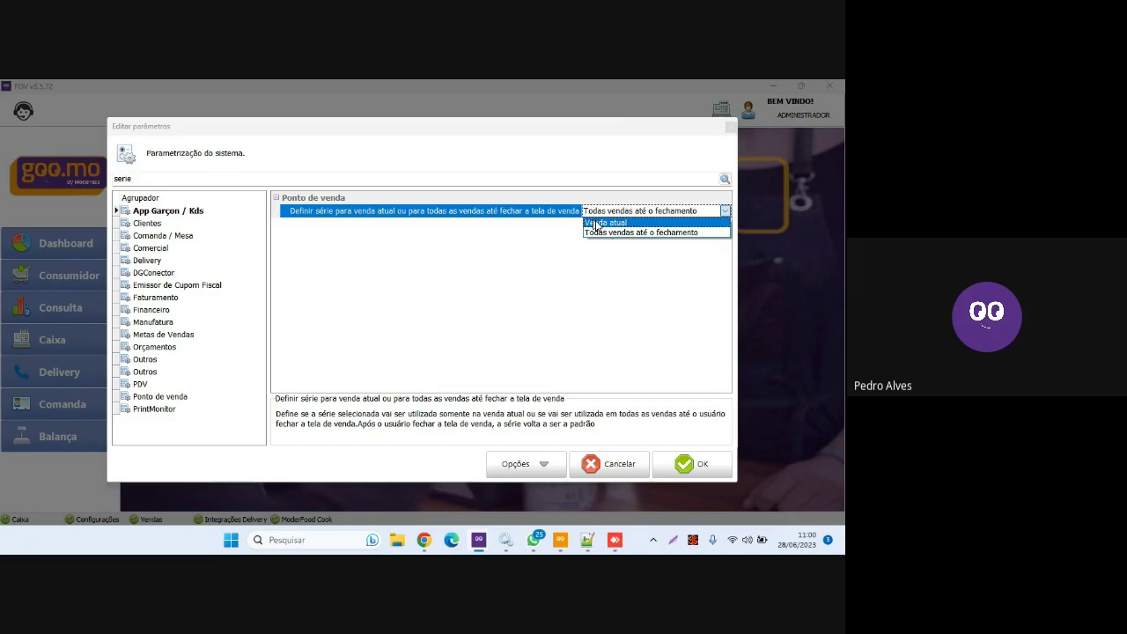
click(605, 285)
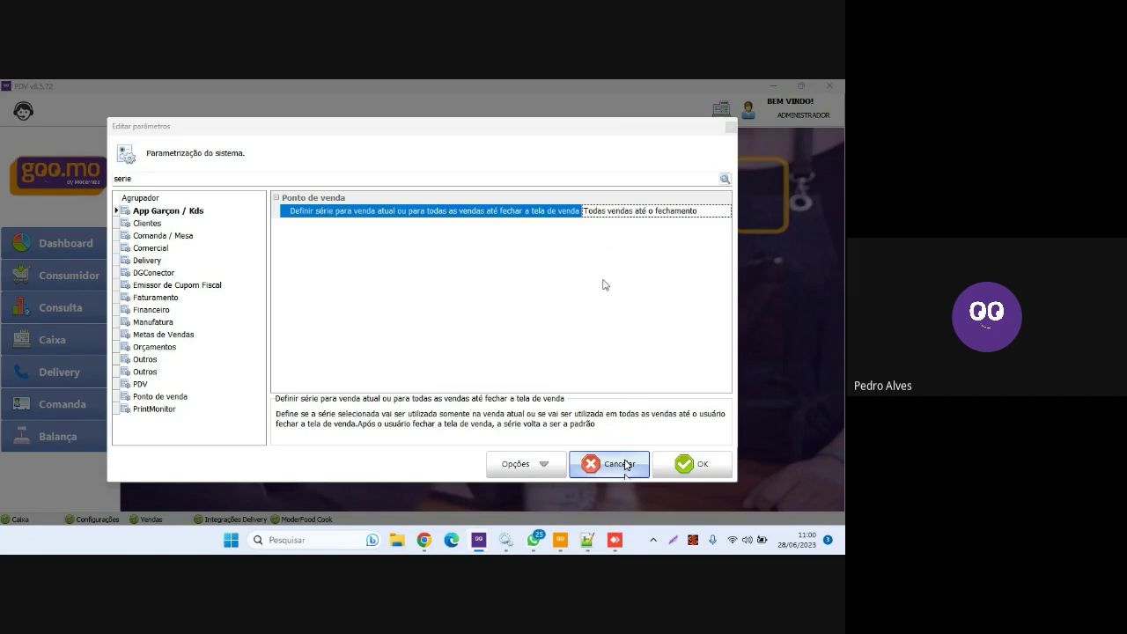
click(690, 461)
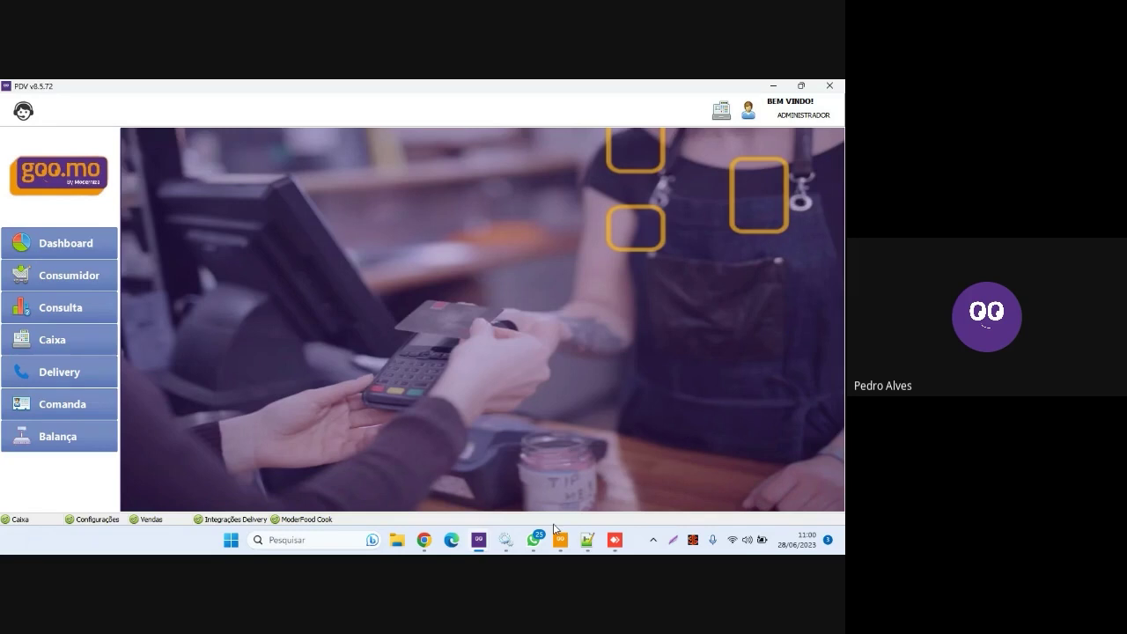
Step: Switch to DGMenu and open the Deck environment's record in Cadastro de Ambientes
click(559, 541)
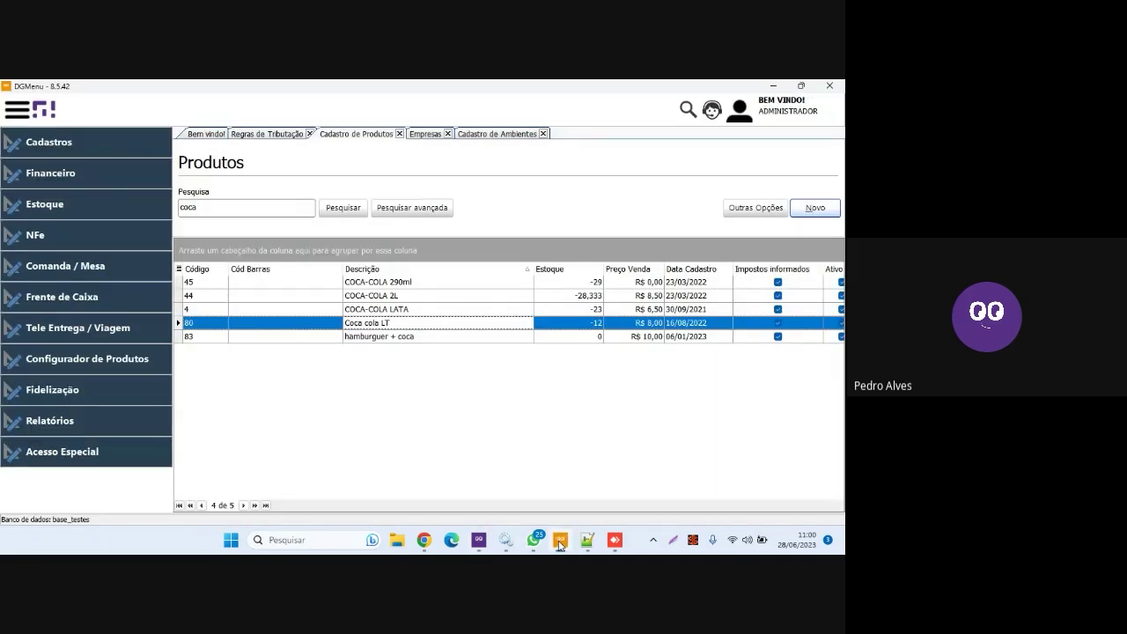
click(483, 134)
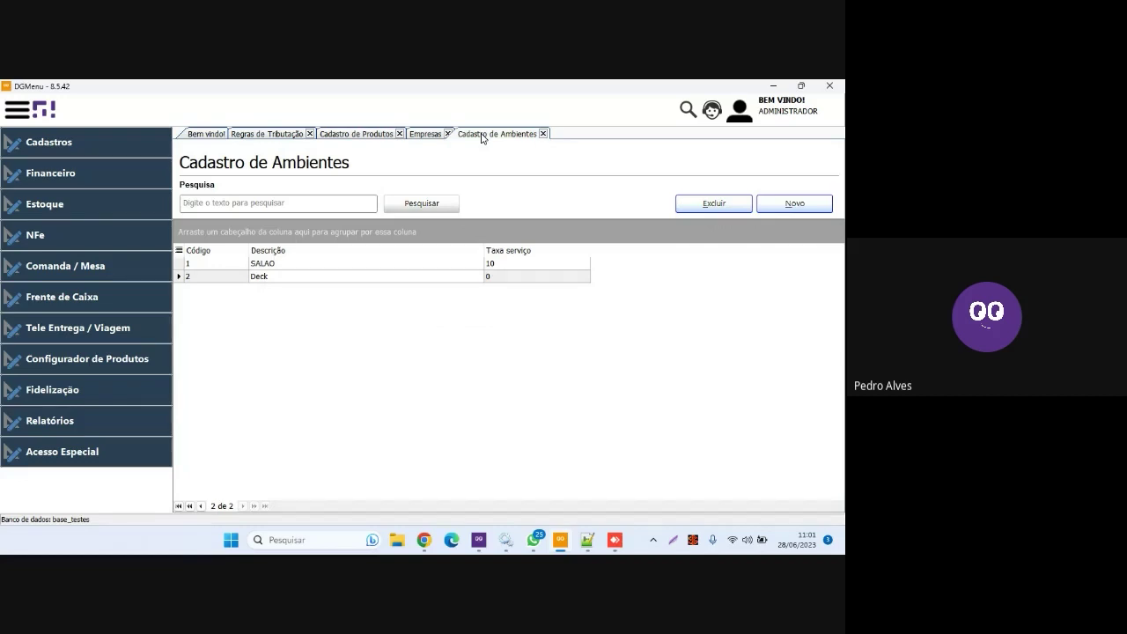
click(414, 205)
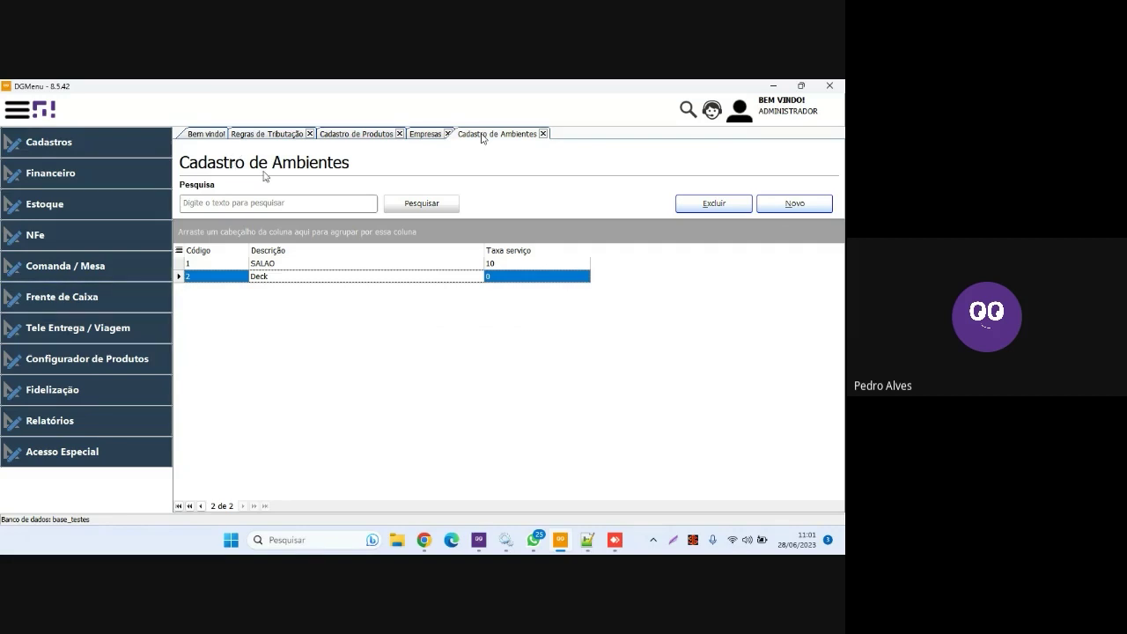
double_click(313, 280)
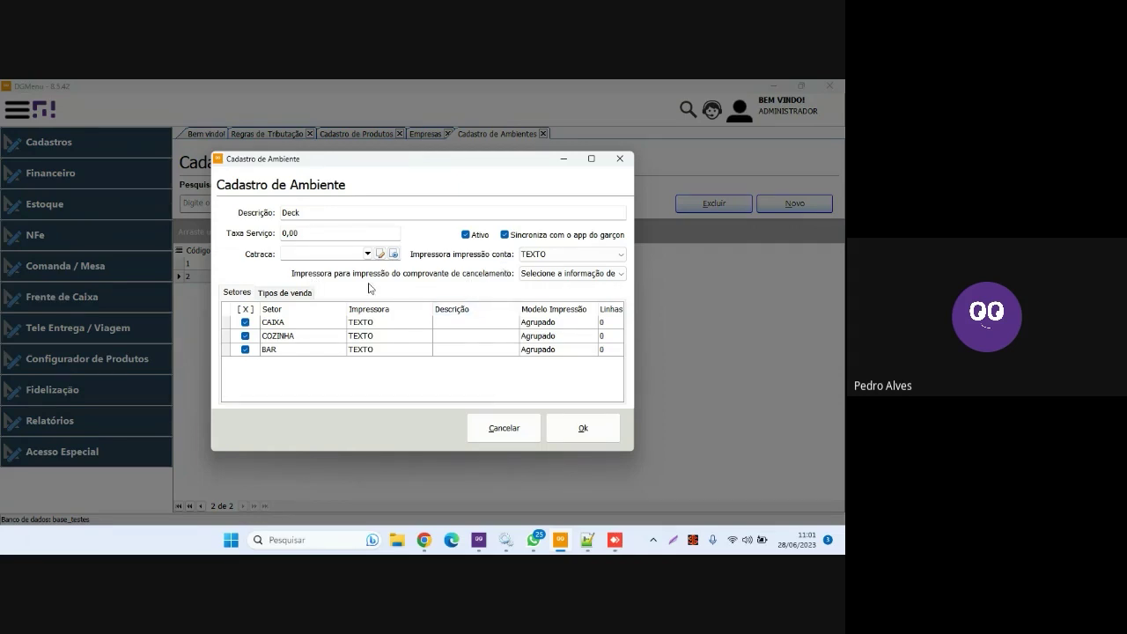
Step: Try PDV 1 as the Deck environment's printer for cancellation receipts and return the field to its unselected option
click(545, 274)
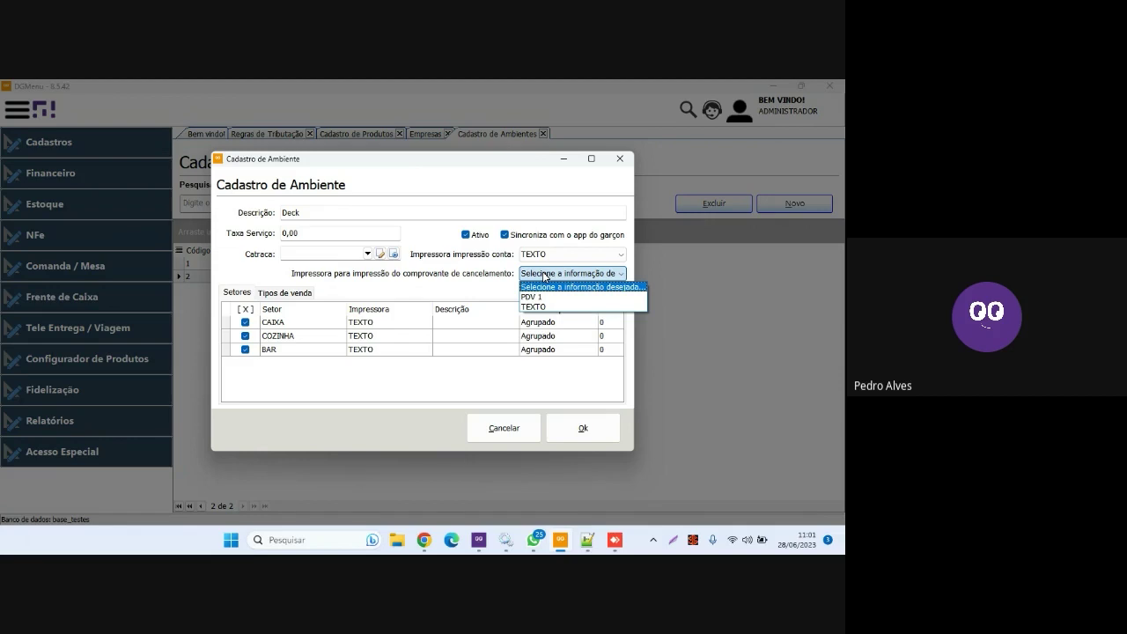
click(533, 274)
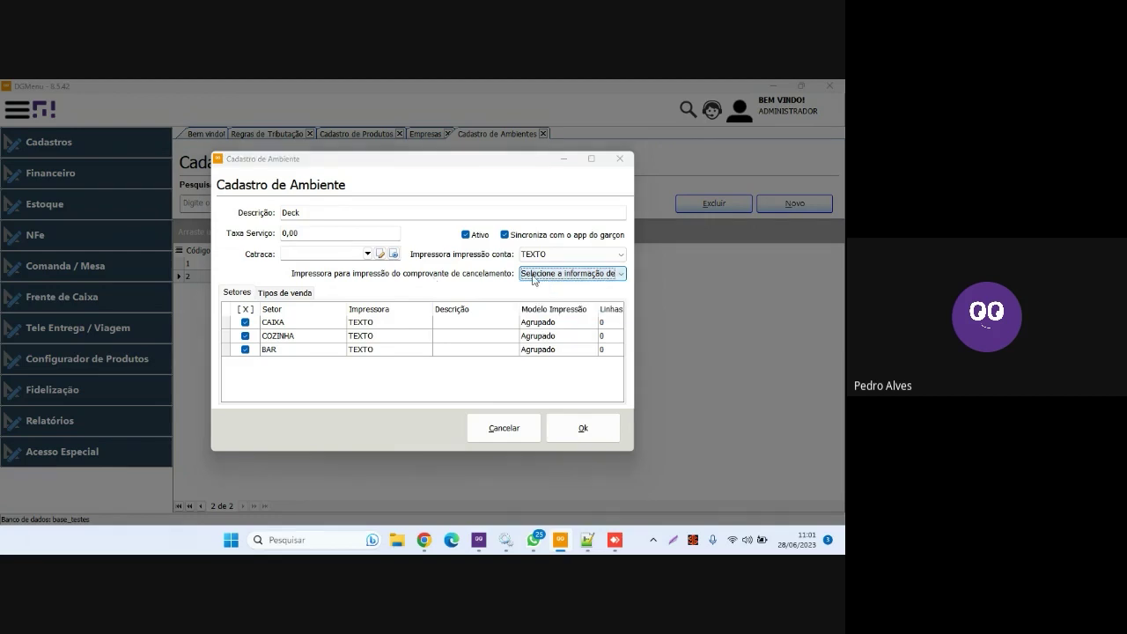
click(533, 275)
click(533, 305)
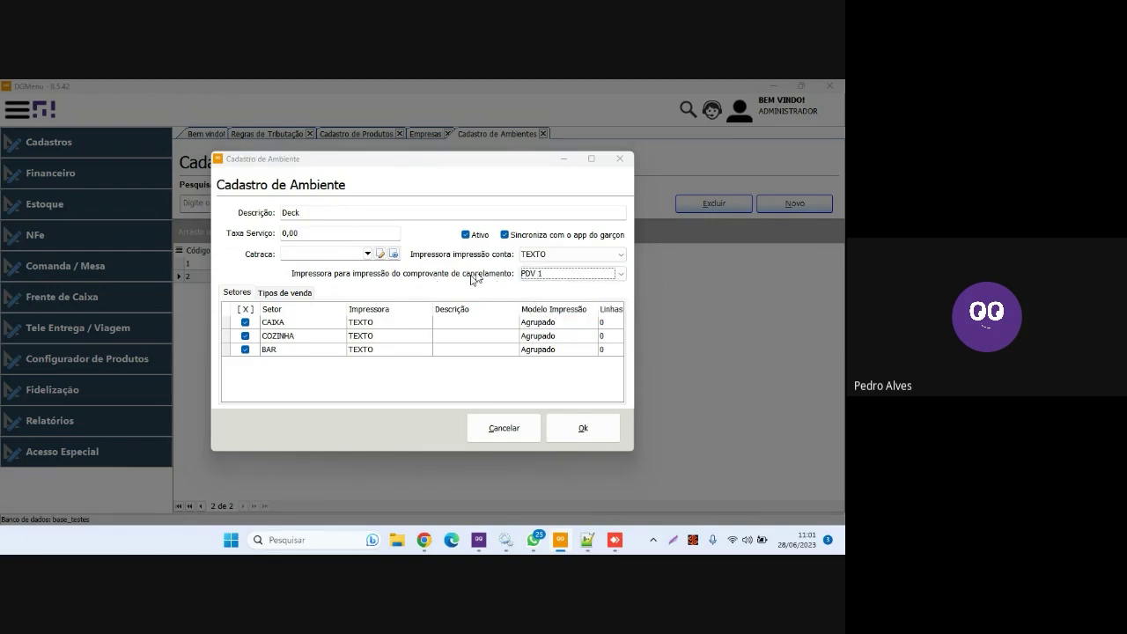
click(537, 274)
click(542, 284)
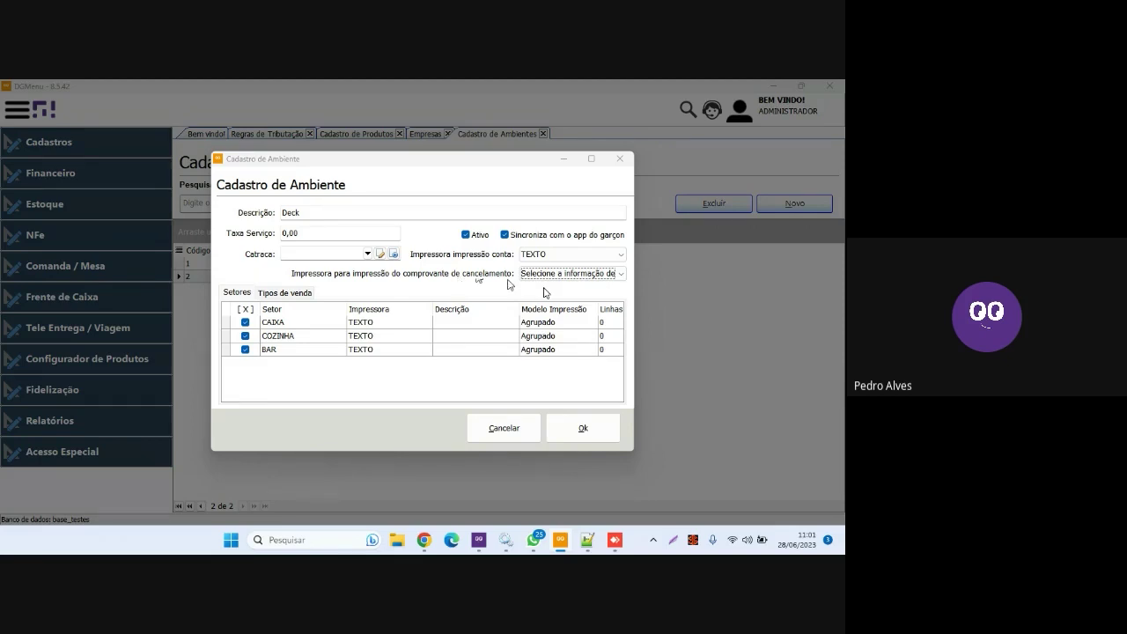
Step: Examine the printer and print model settings of the CAIXA, COZINHA and BAR sectors in the Deck environment
click(349, 305)
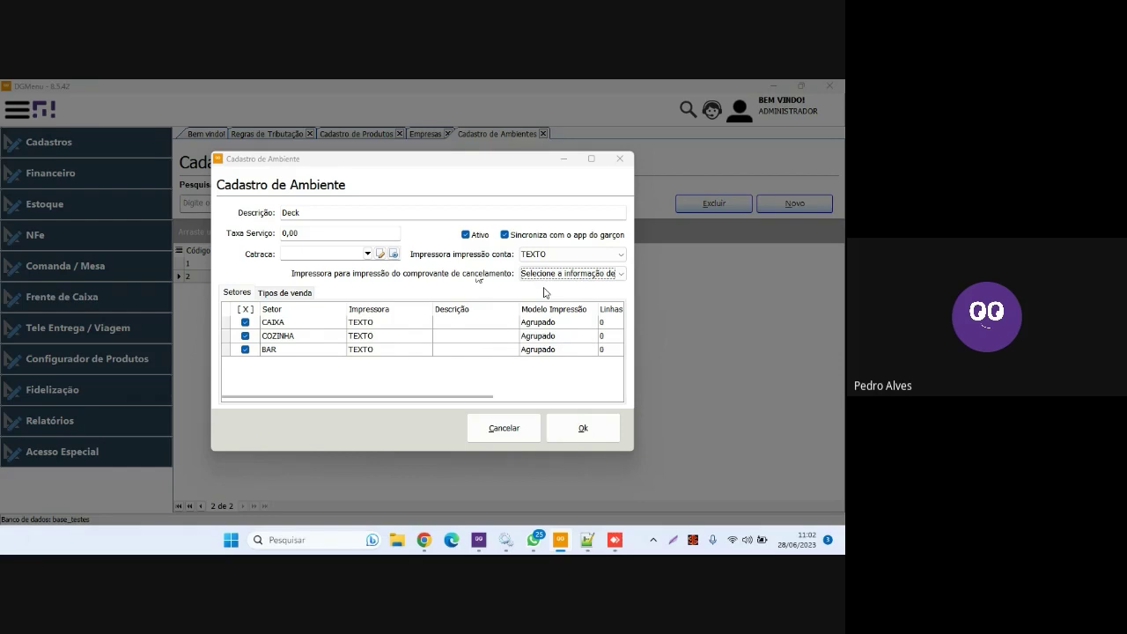
click(464, 323)
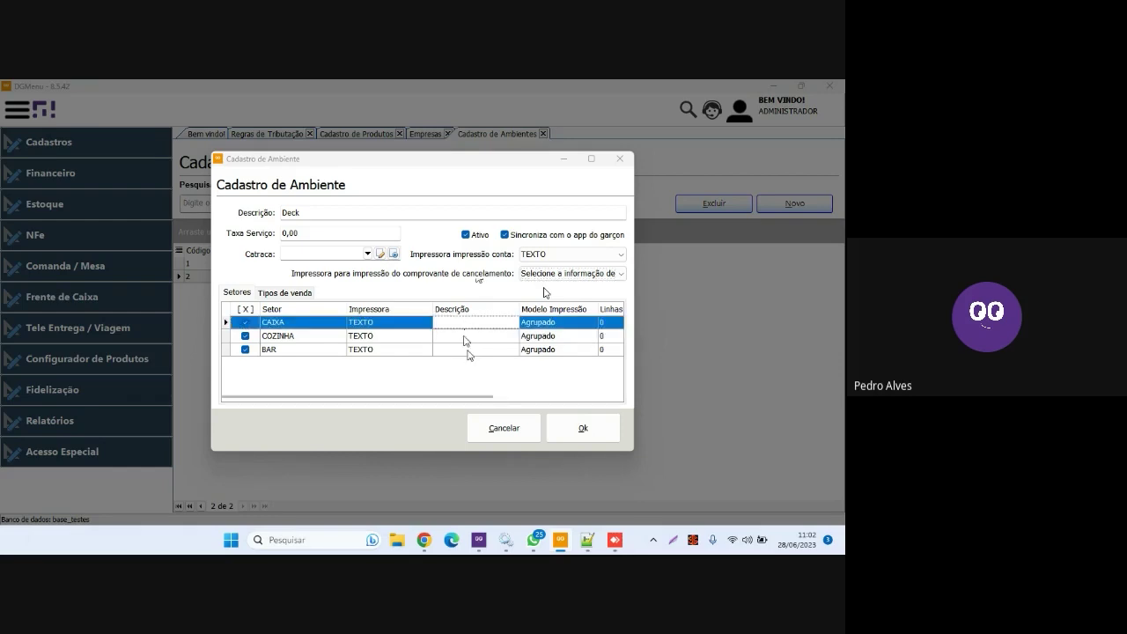
click(466, 336)
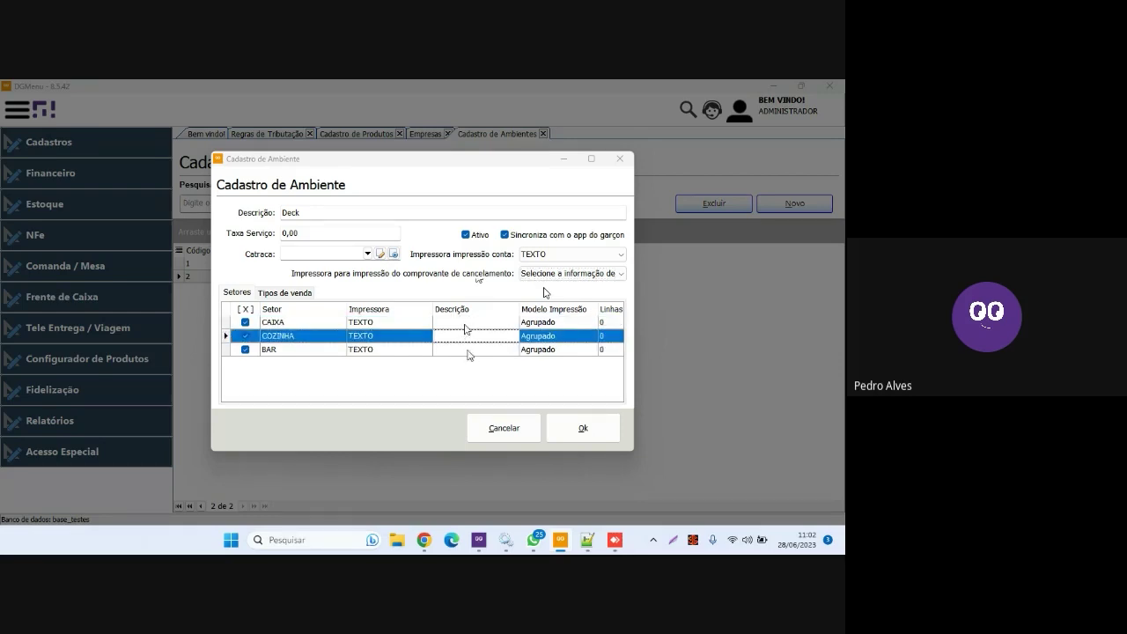
click(469, 349)
click(468, 336)
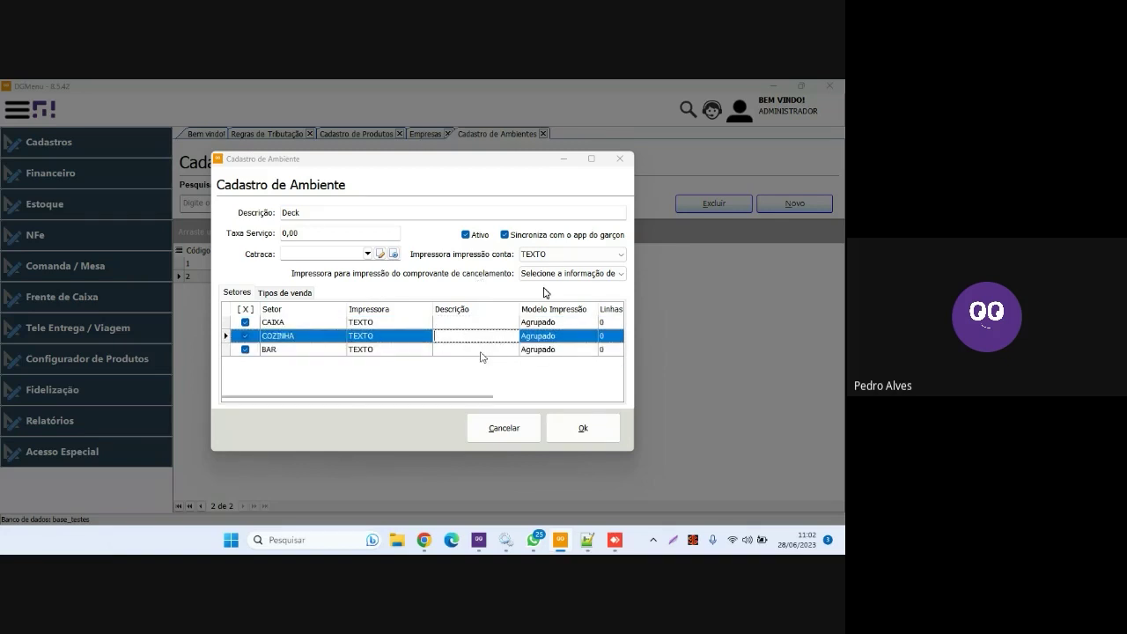
Step: Try "Cozinha Quente" as the COZINHA sector's description in the Deck environment and clear the field again
text(Coz)
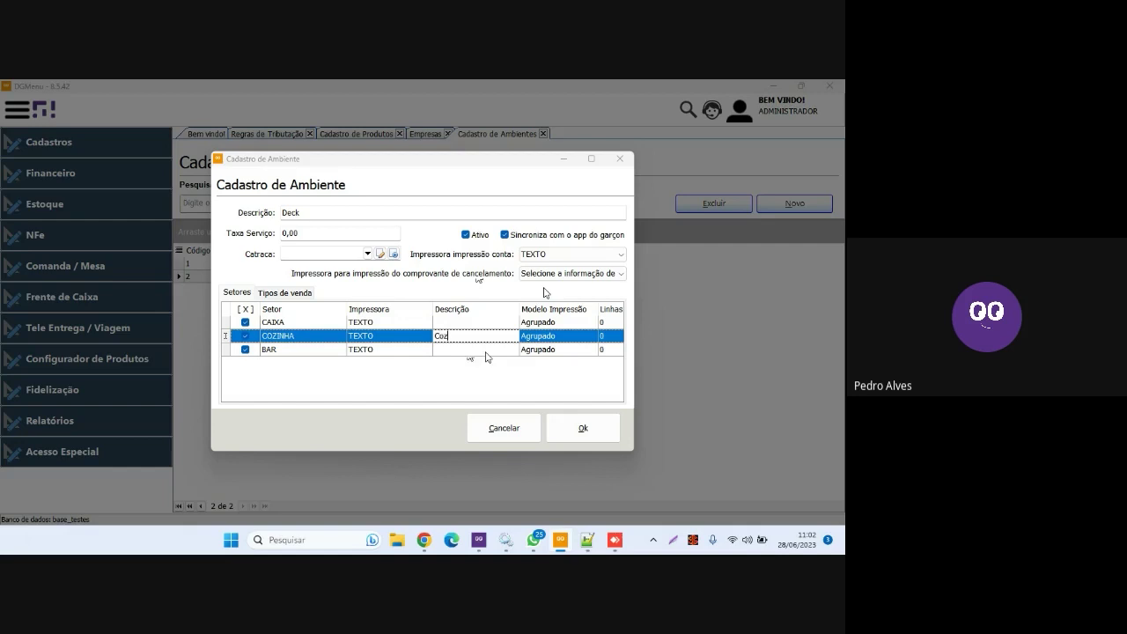
text(inha Quente)
click(484, 353)
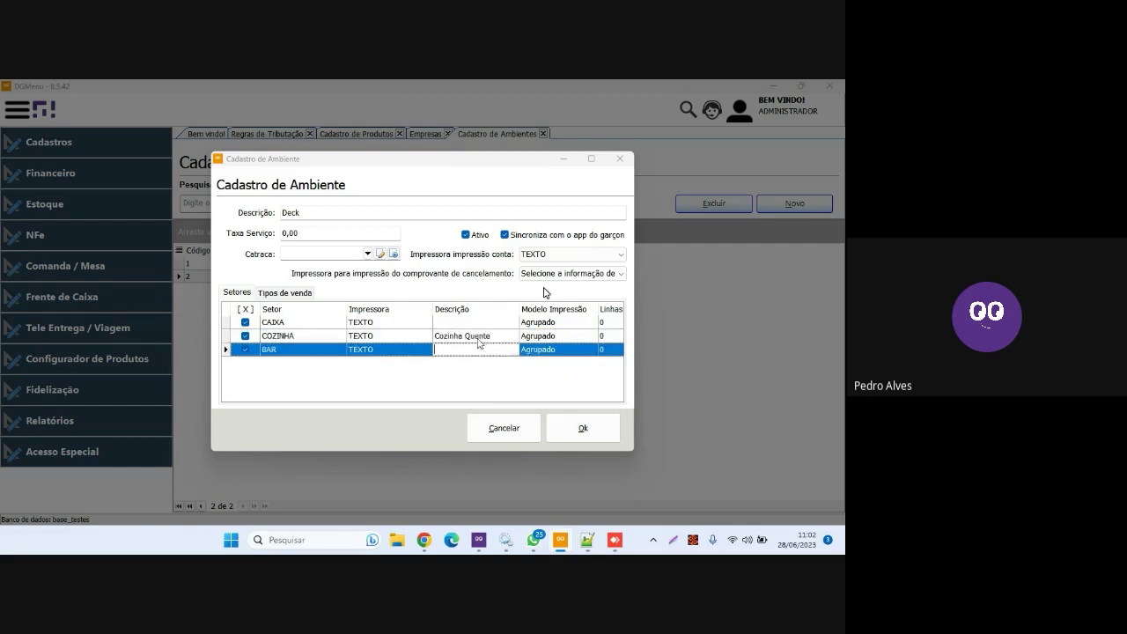
click(478, 335)
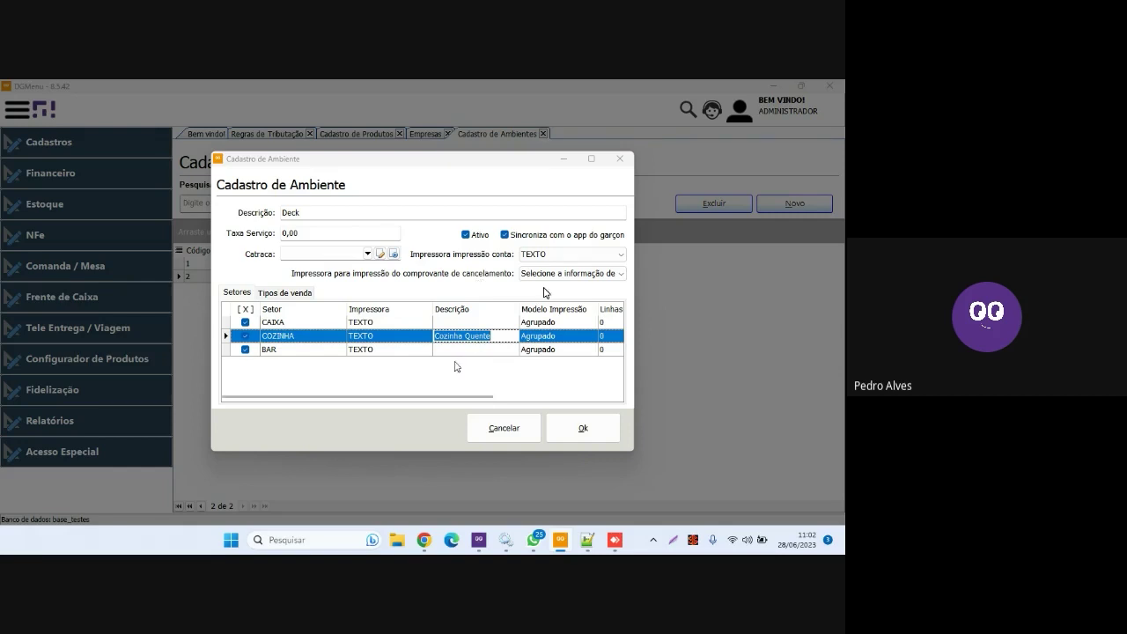
key(BackSpace)
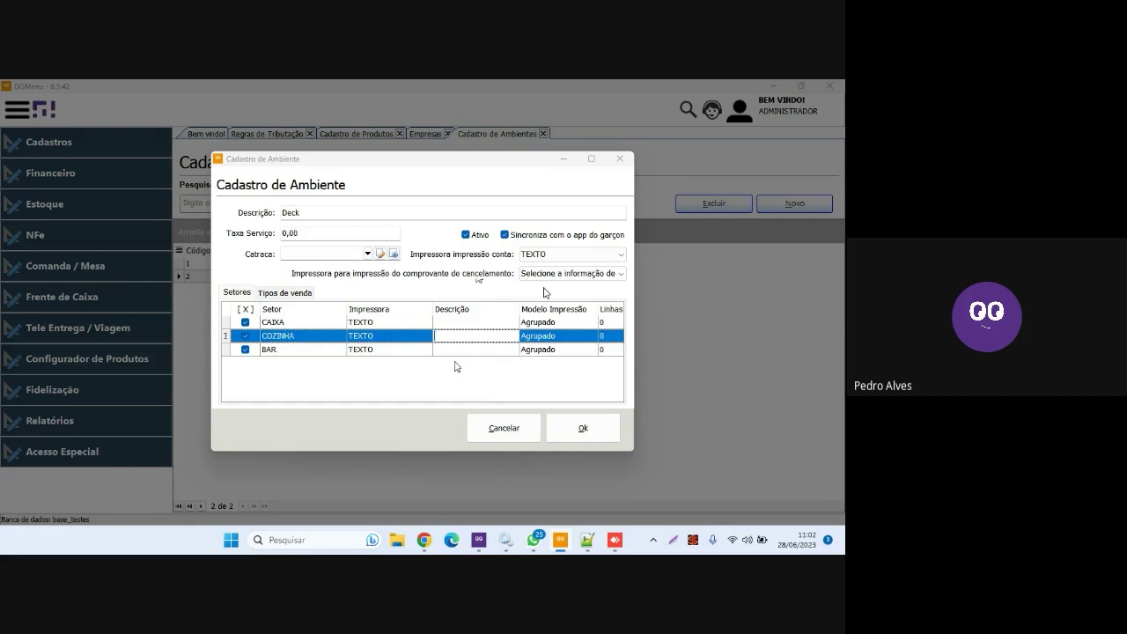
Step: Limit the Deck environment's sale types to Comanda by disabling Retirada, Delivery and Consumidor
click(270, 294)
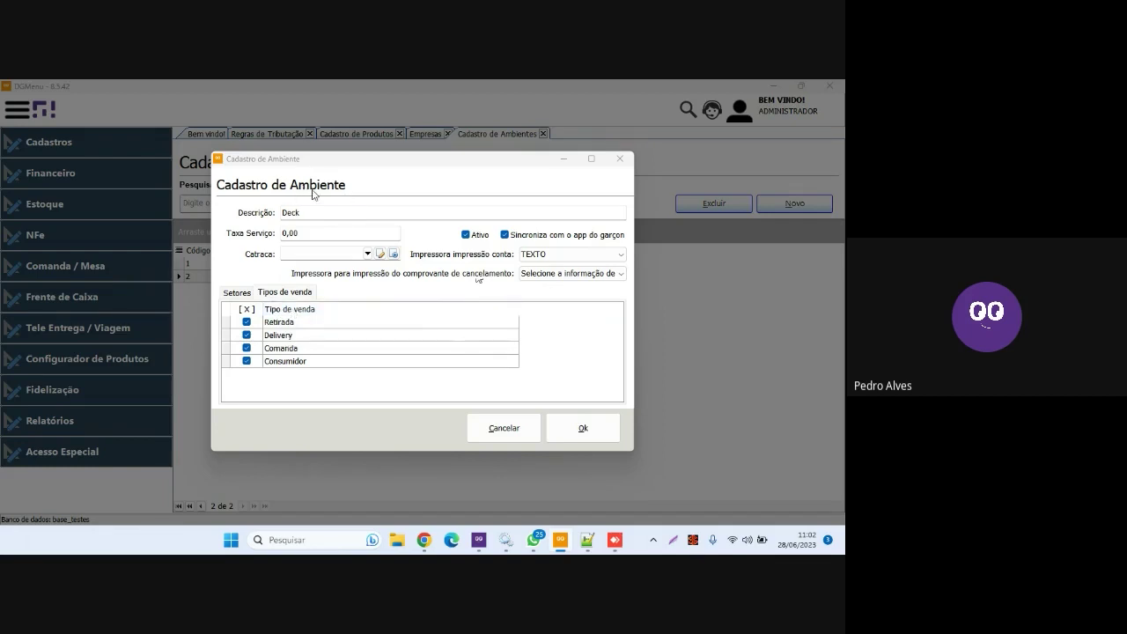
click(247, 322)
click(247, 335)
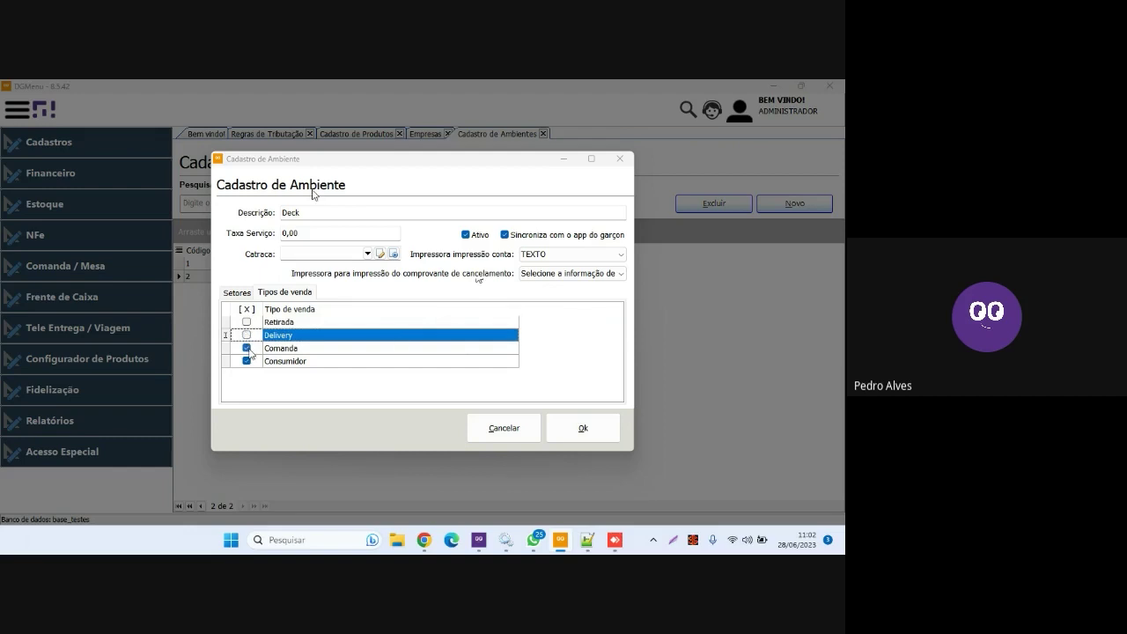
click(246, 361)
click(275, 349)
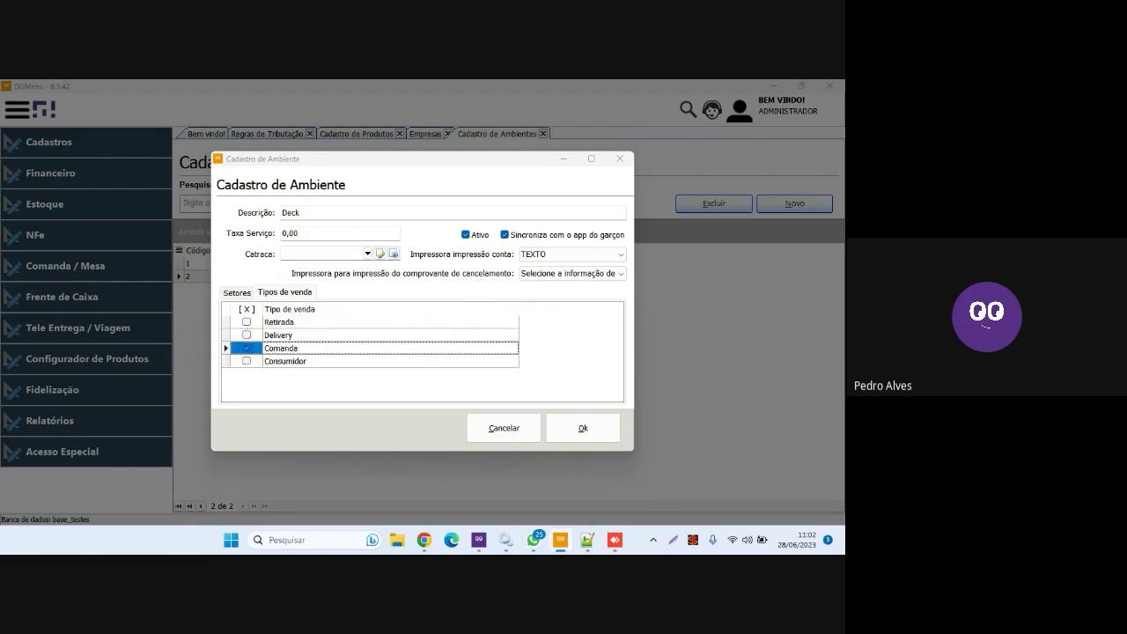
Step: Re-enable the Consumidor, Delivery and Retirada sale types for the Deck environment
click(285, 362)
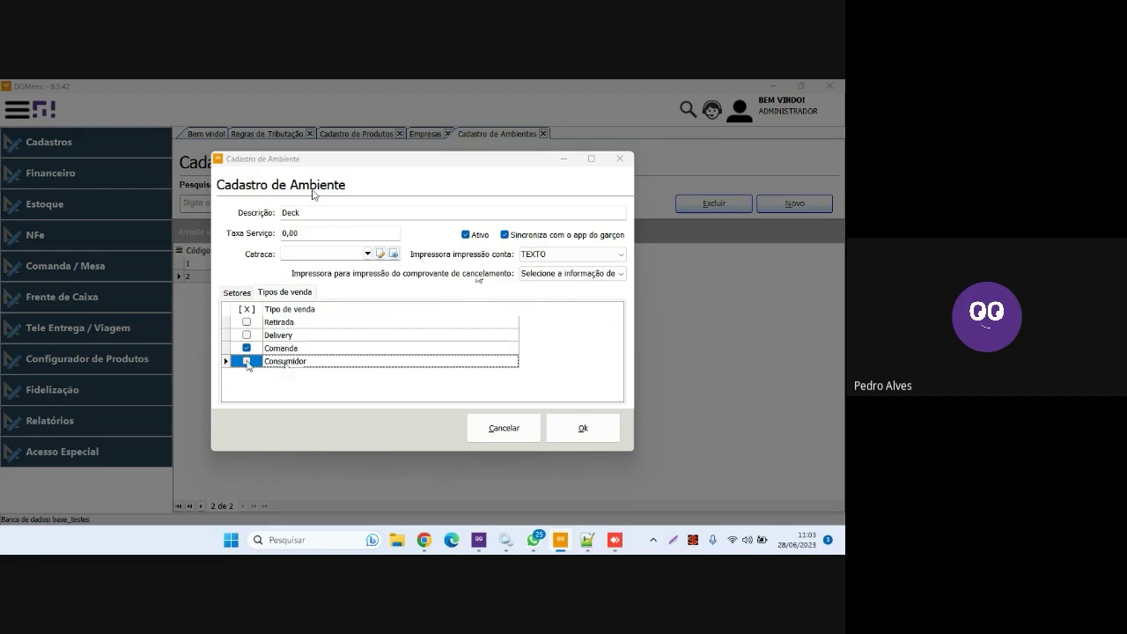
click(247, 361)
click(247, 335)
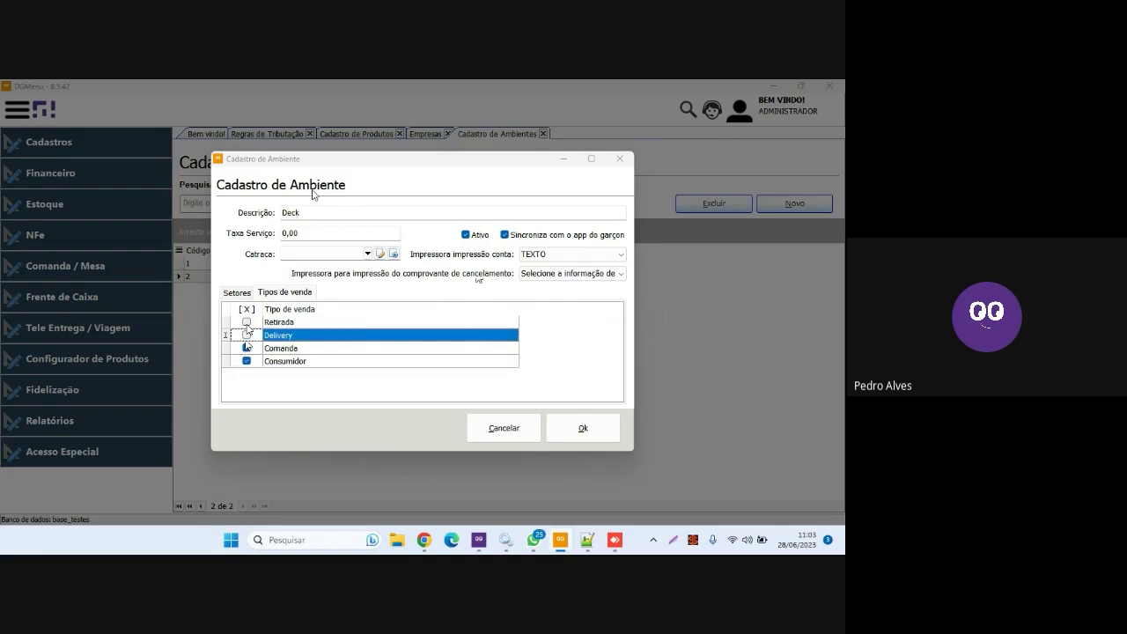
click(246, 322)
click(246, 335)
Step: Review the Deck environment's sectors and sale types and save the record
click(245, 293)
click(273, 298)
click(269, 361)
click(293, 348)
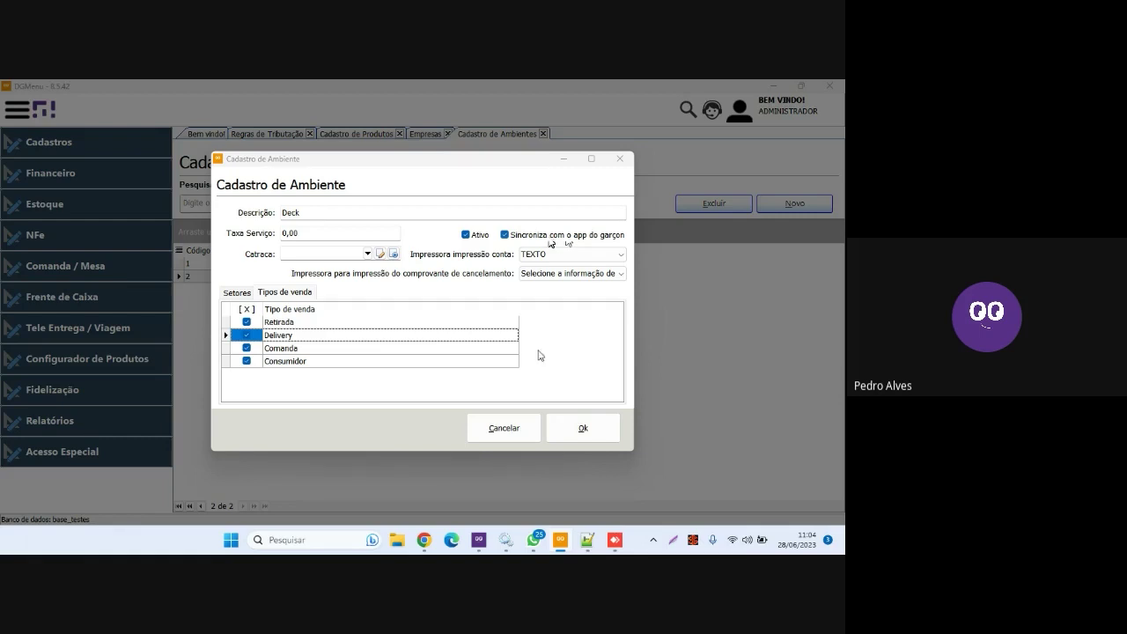
click(565, 431)
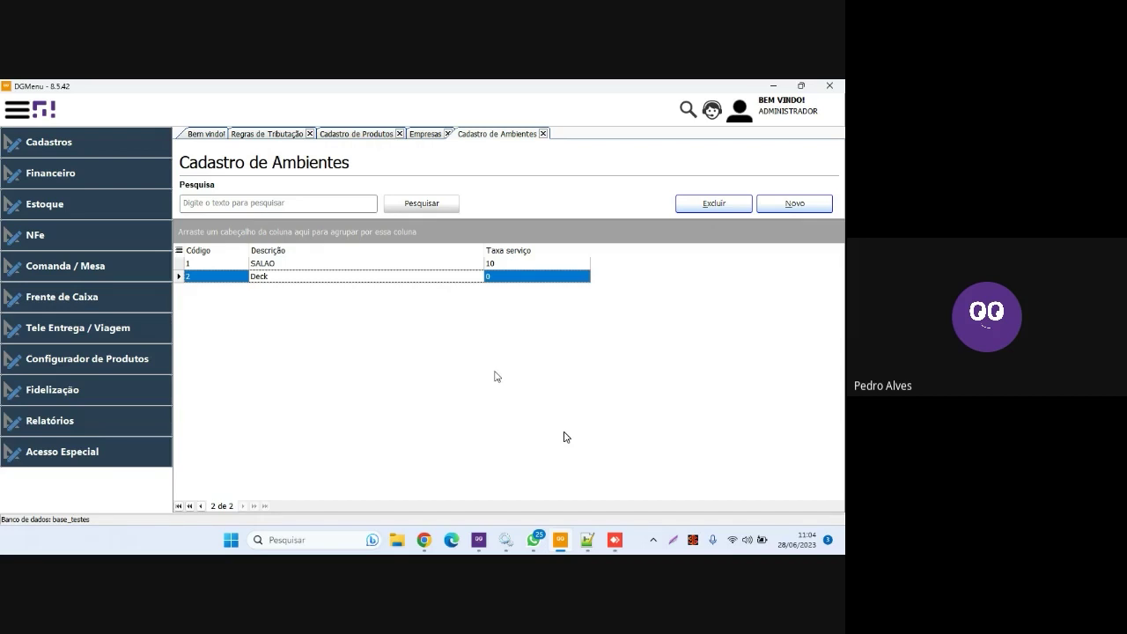
Step: Switch to the PDV and open the cash register closing review (Conferência de caixa)
key(alt+Tab)
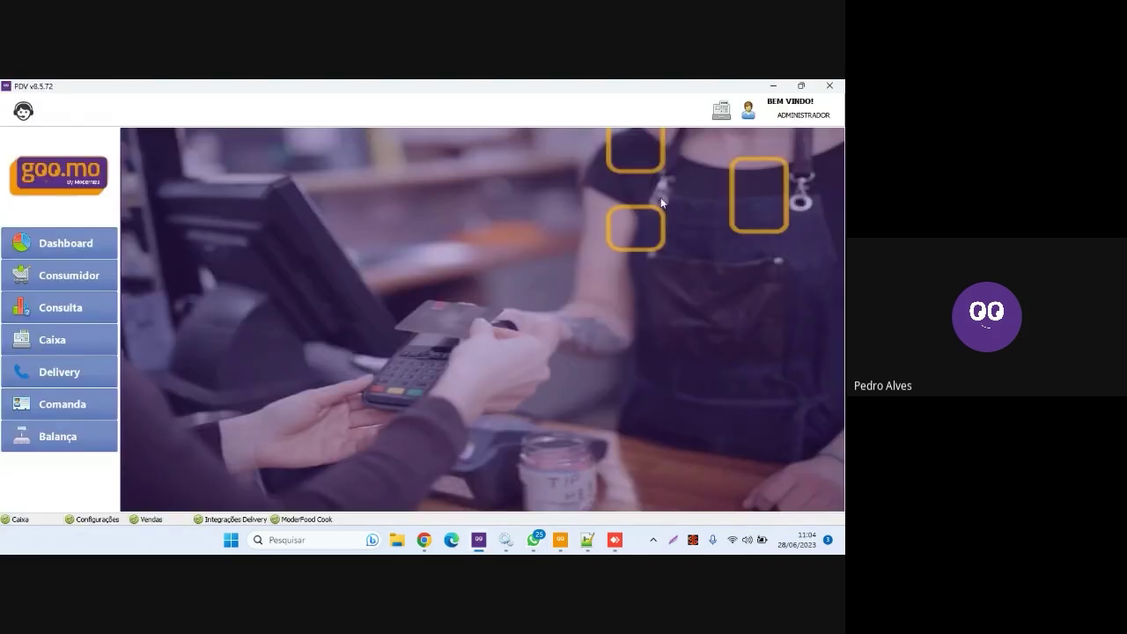
click(721, 110)
click(457, 298)
click(721, 112)
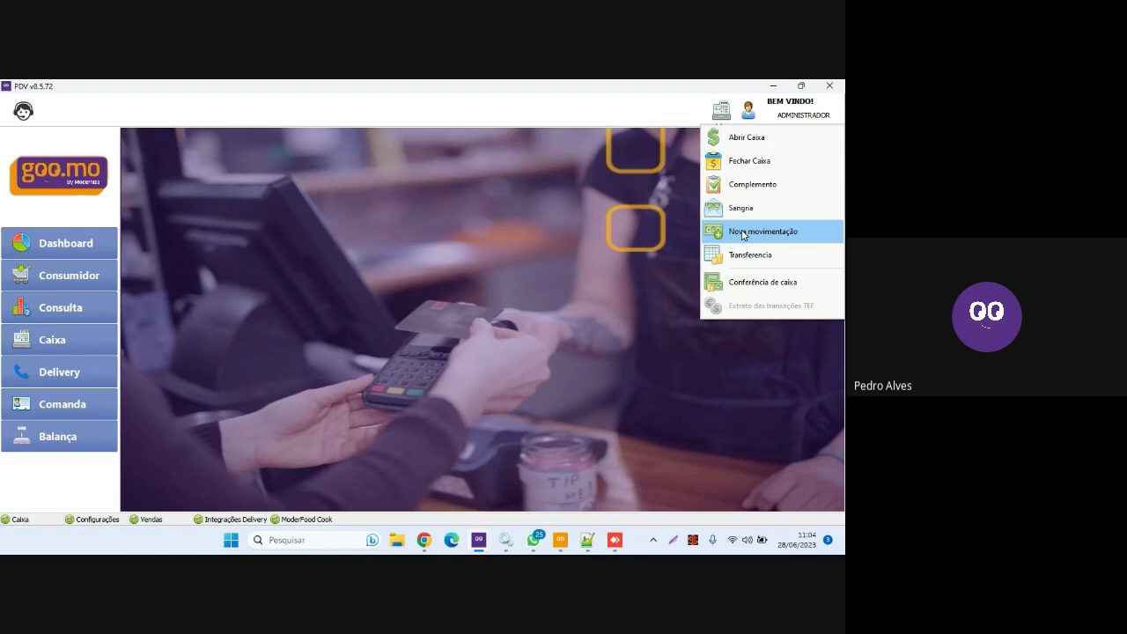
click(742, 282)
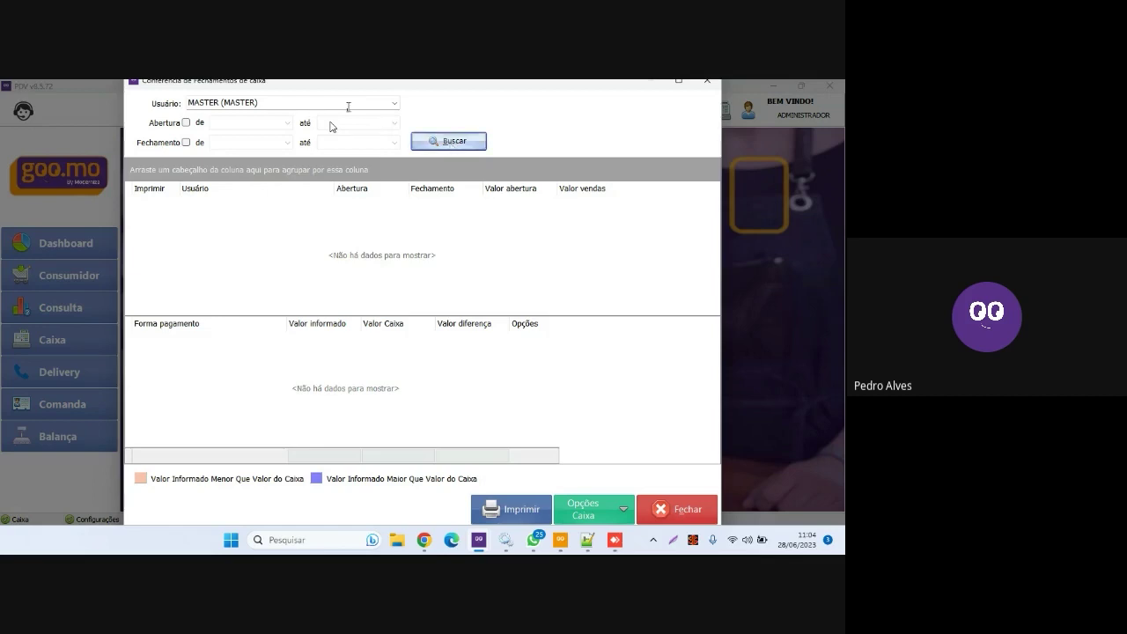
Step: Search the cash register closings of the ADMINISTRADOR user
click(382, 103)
click(394, 103)
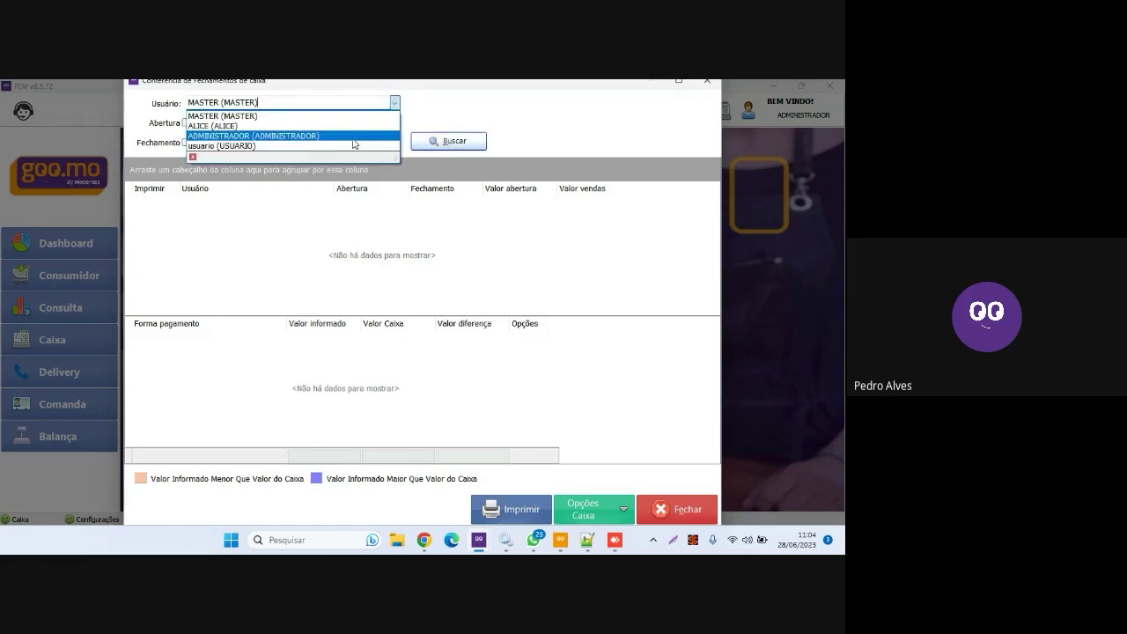
click(352, 136)
click(446, 142)
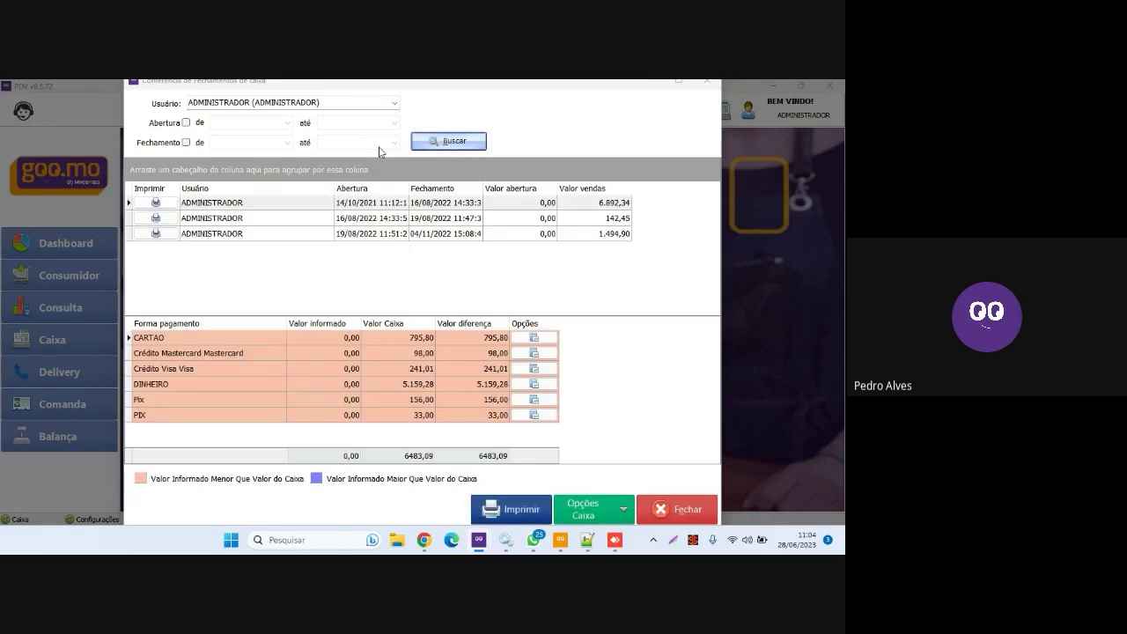
Step: Change the payment method of the 22/03/2022 09:44:01 sale under Crédito Visa Visa to CARTAO
click(211, 369)
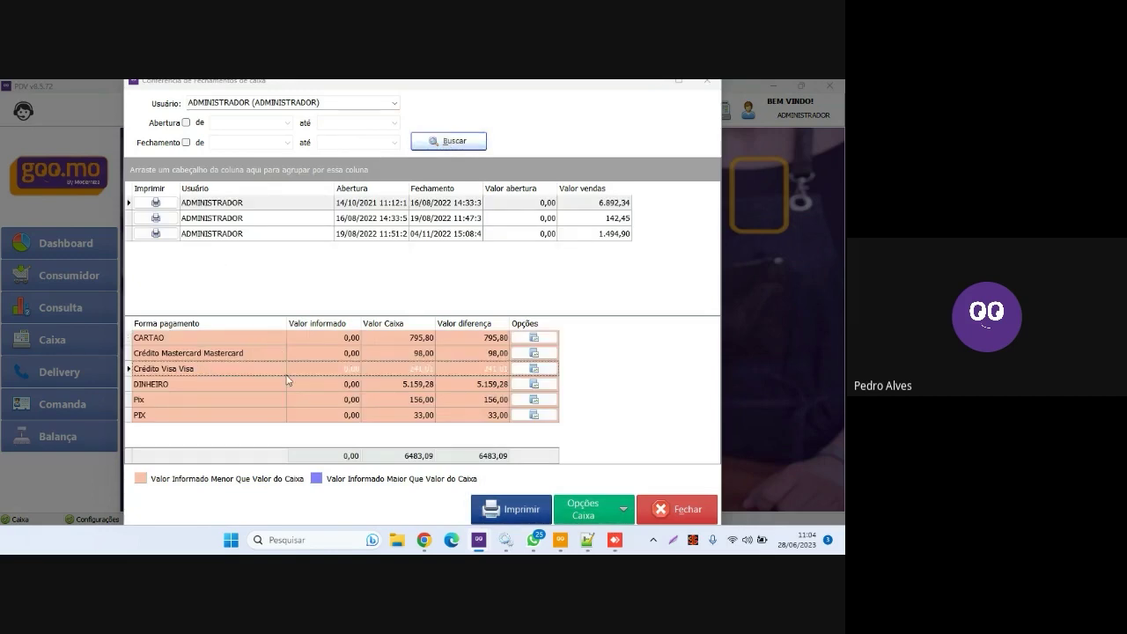
click(522, 370)
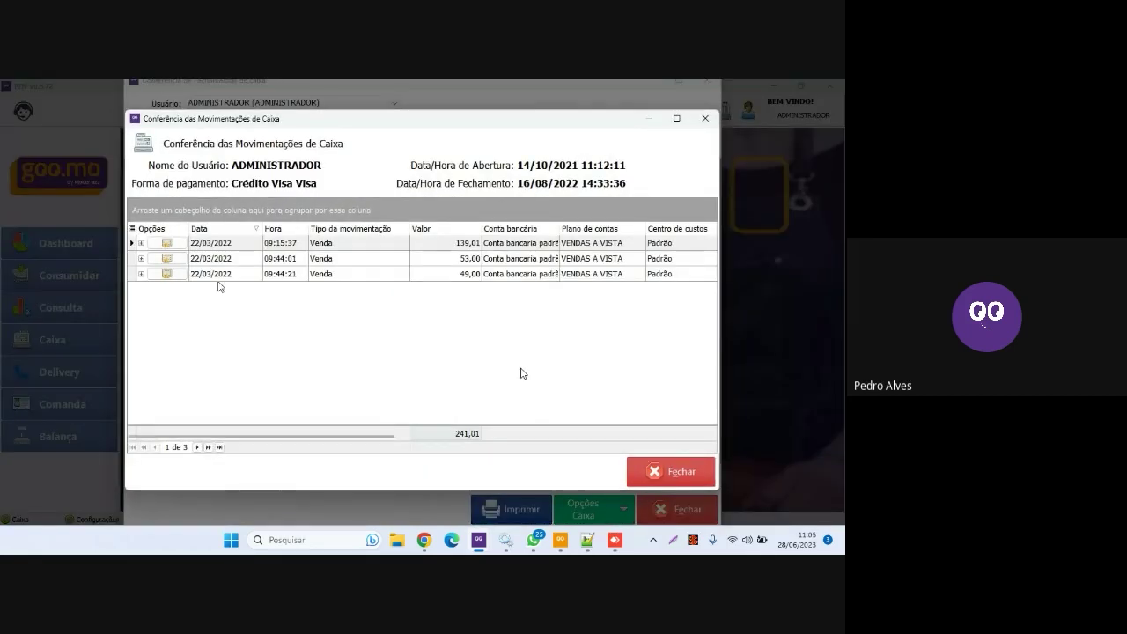
click(320, 263)
click(173, 259)
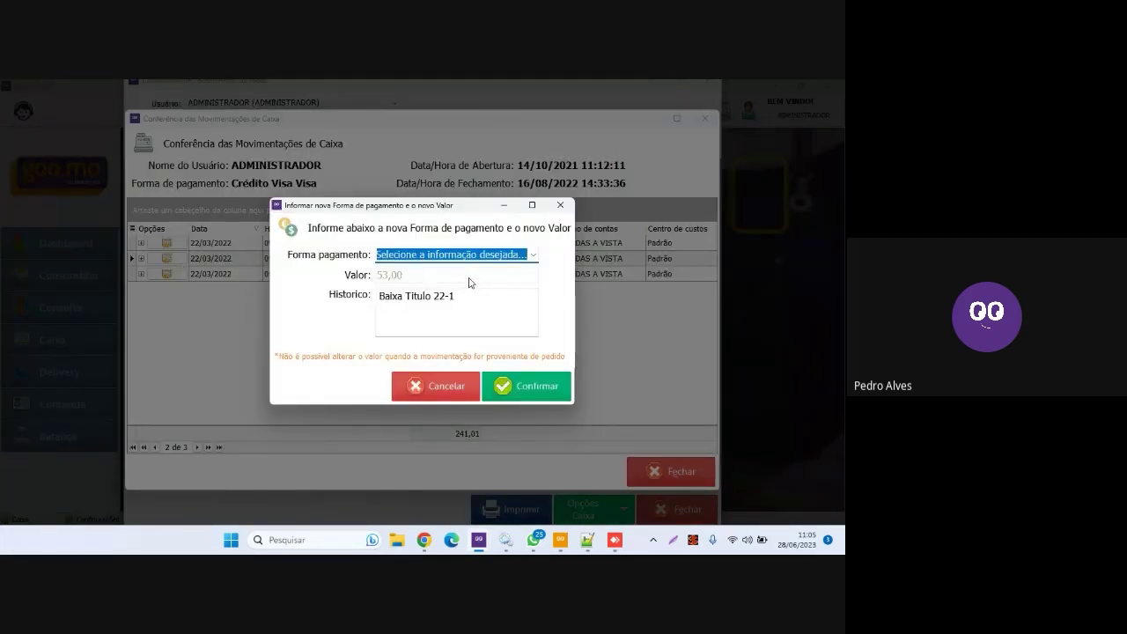
click(533, 255)
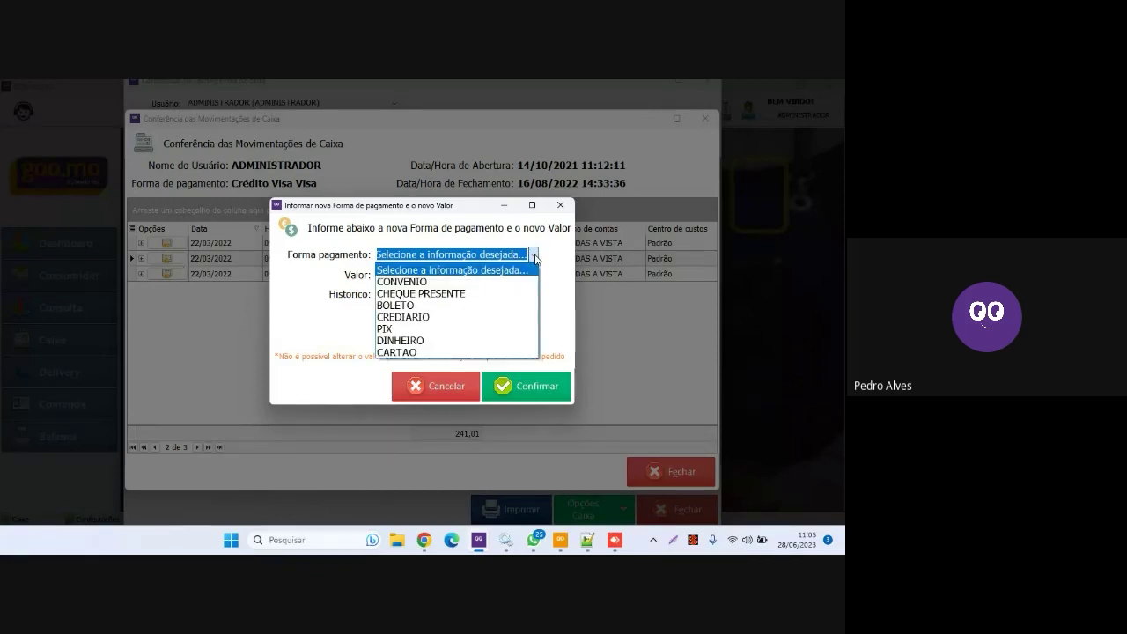
click(502, 352)
click(529, 389)
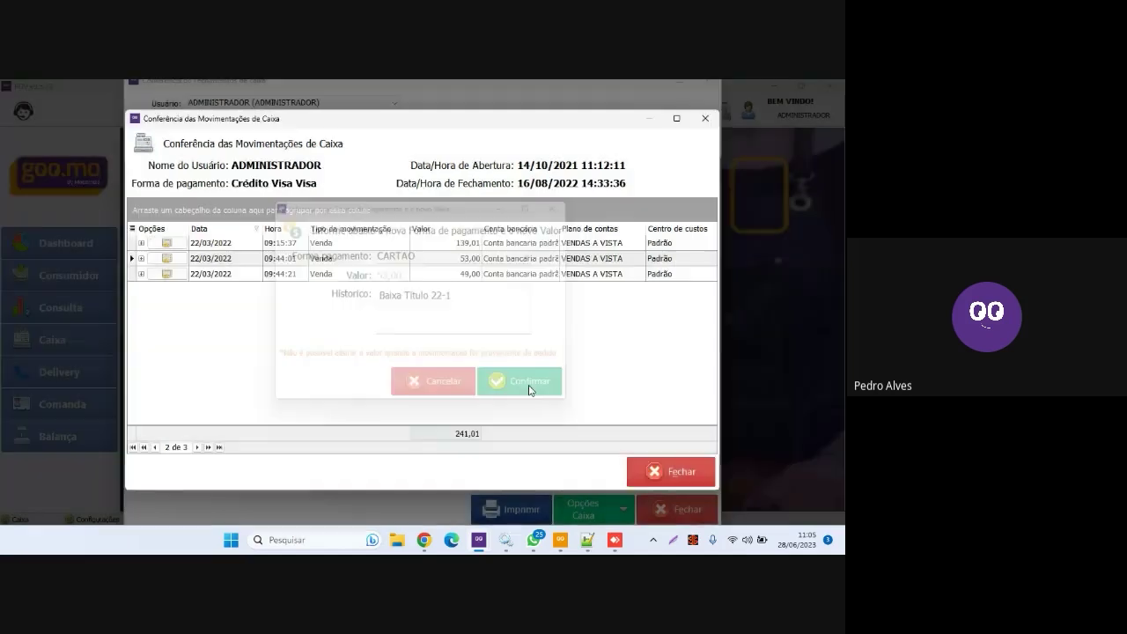
Step: Check the change logs of the remaining Crédito Visa Visa movements and close the movement review
click(141, 245)
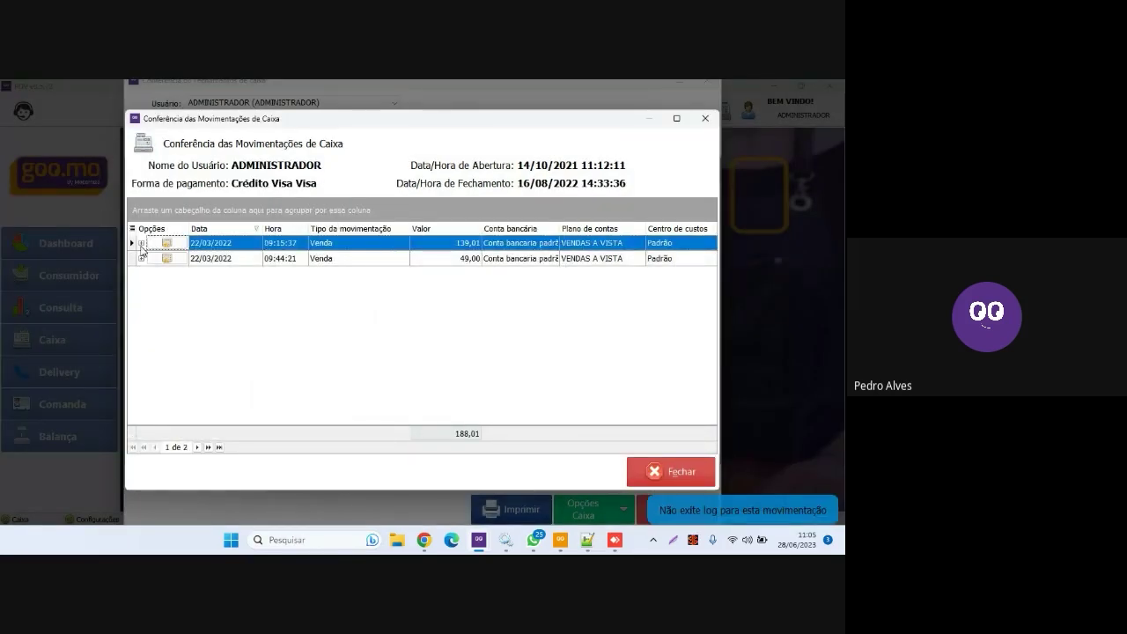
click(141, 258)
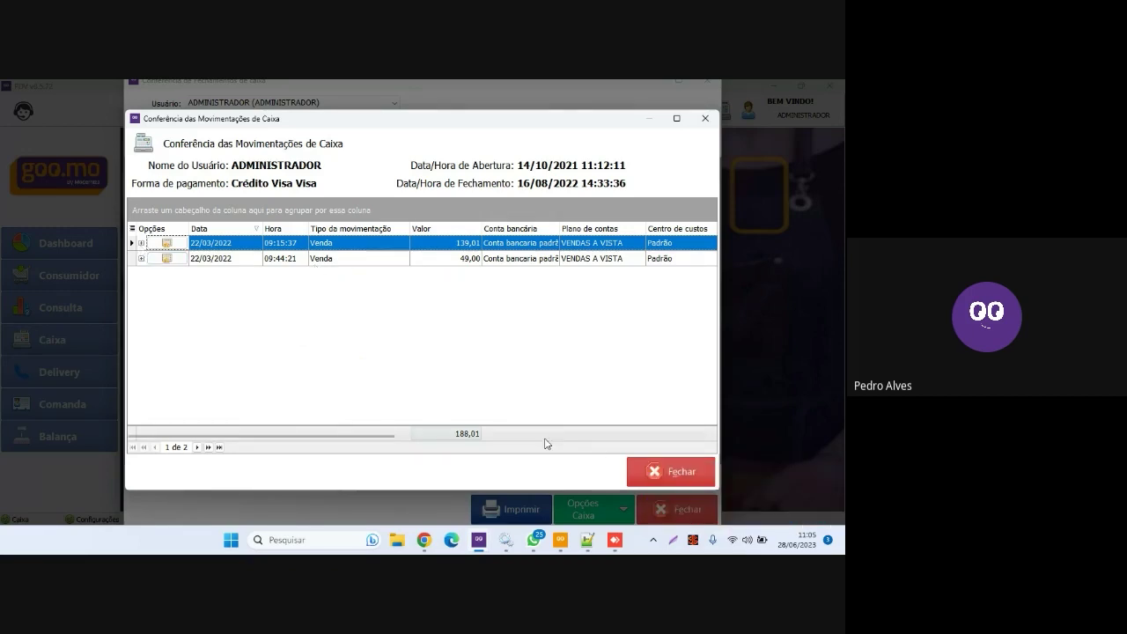
click(648, 466)
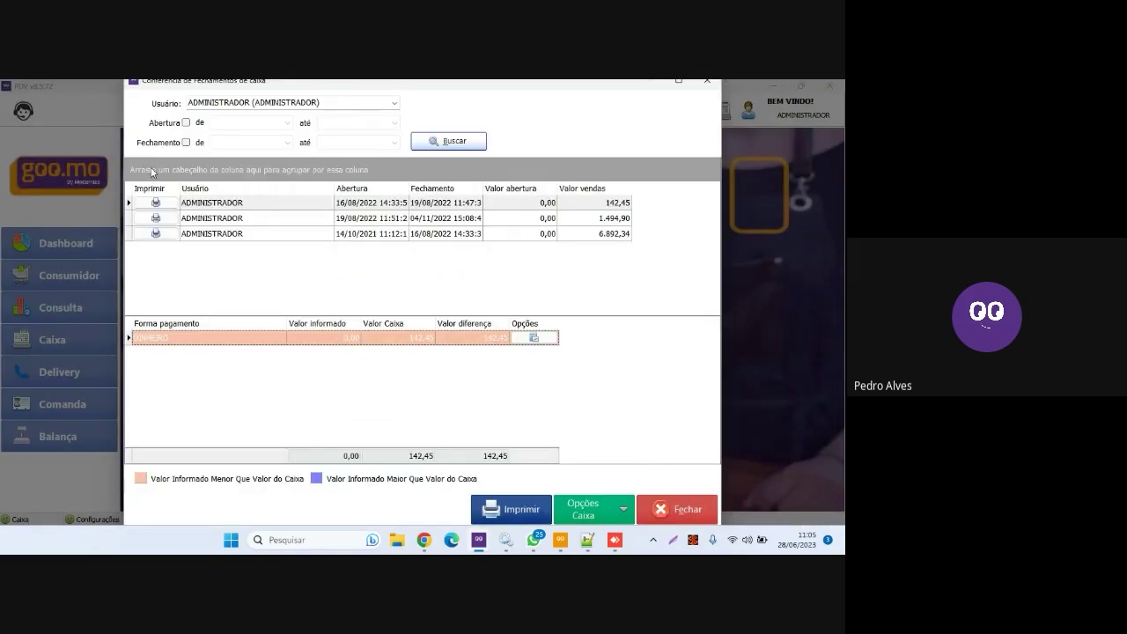
Step: Compare the informed, register and difference values per payment method across the ADMINISTRADOR closings
click(197, 220)
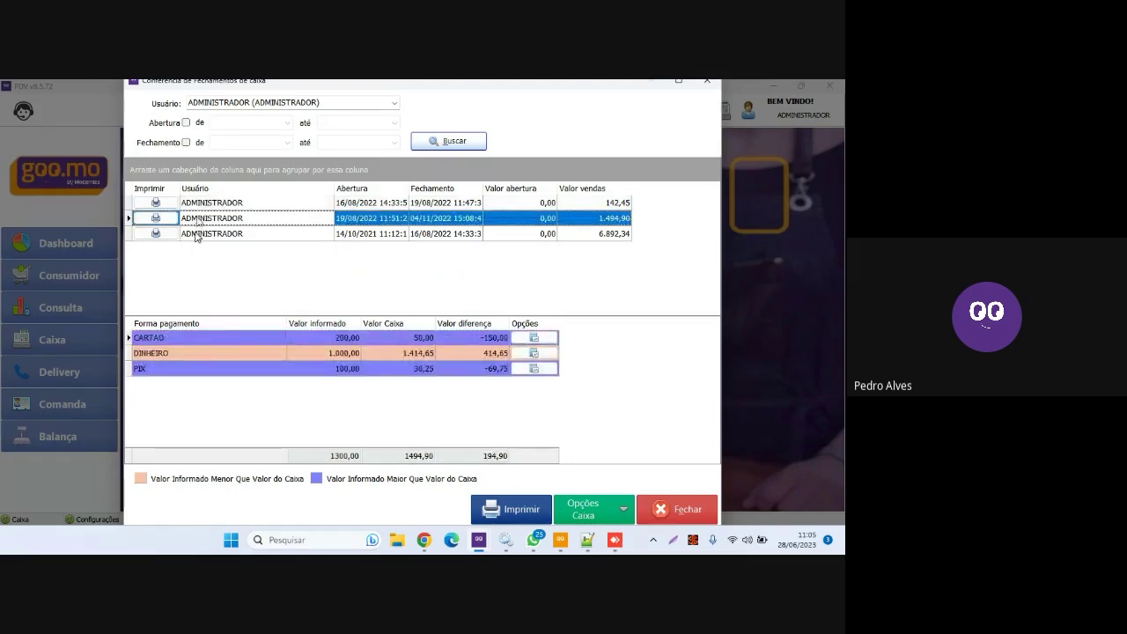
click(195, 236)
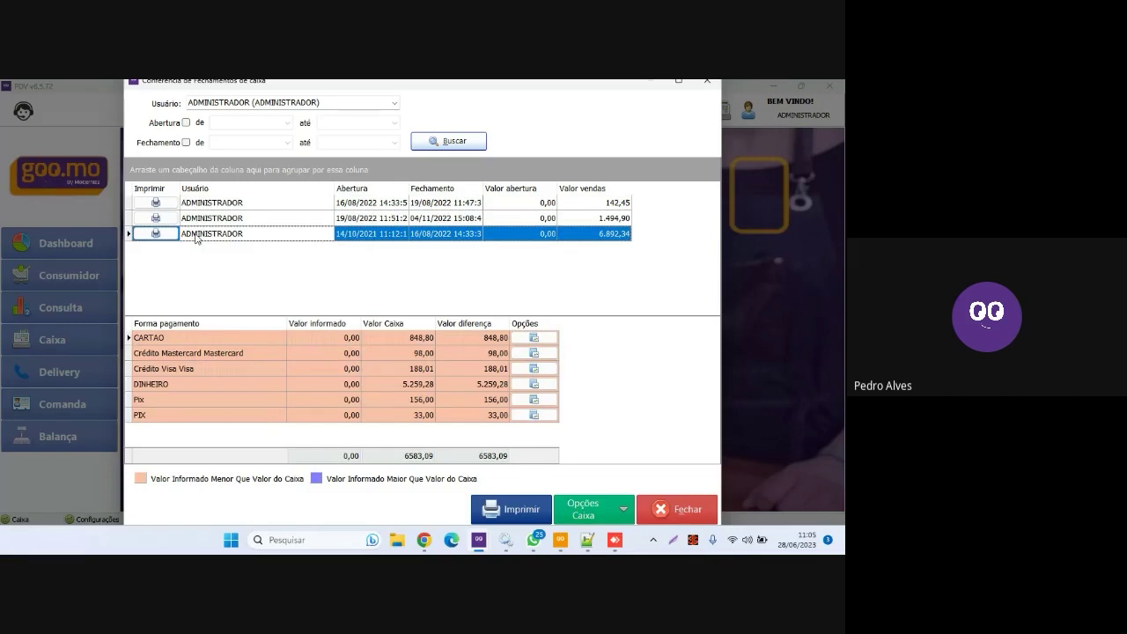
click(201, 222)
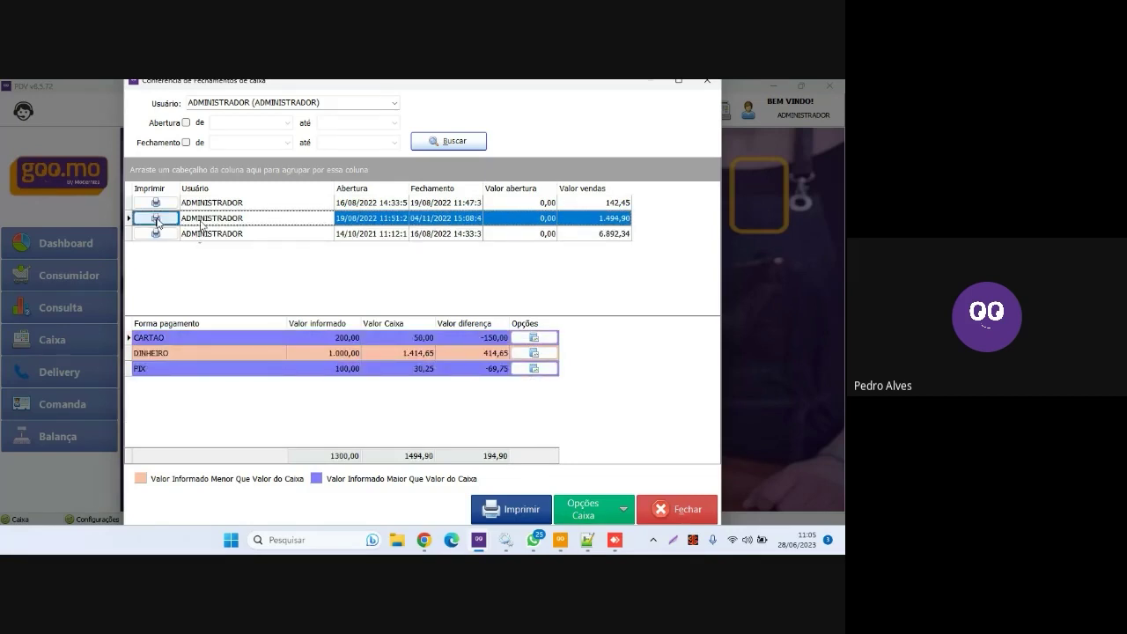
click(211, 234)
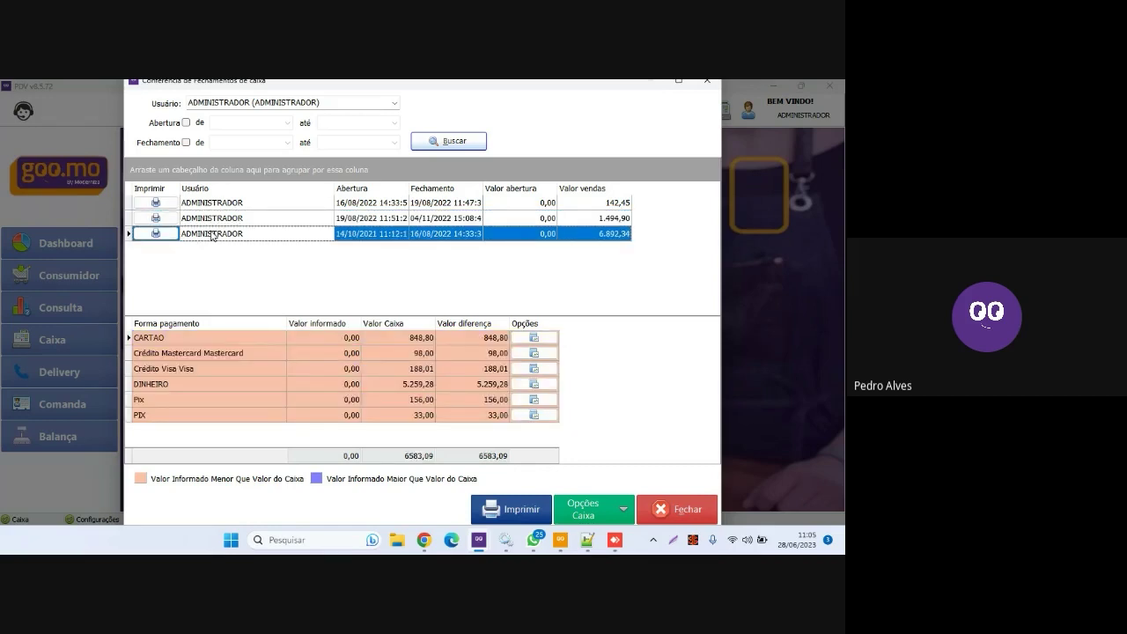
click(211, 218)
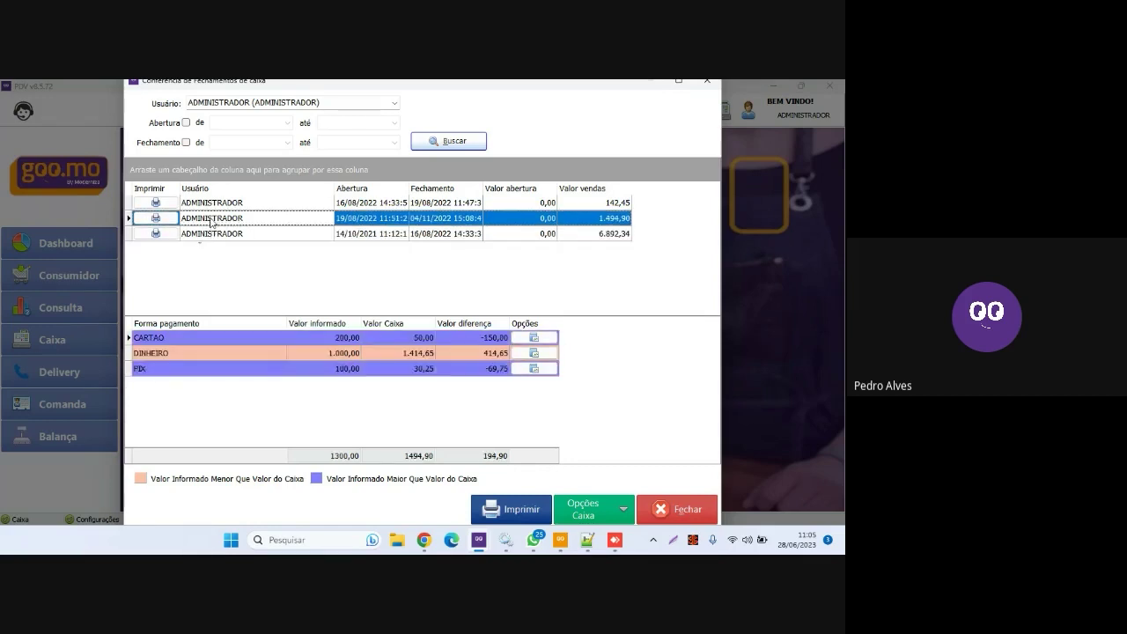
click(211, 203)
click(211, 219)
click(211, 236)
click(217, 208)
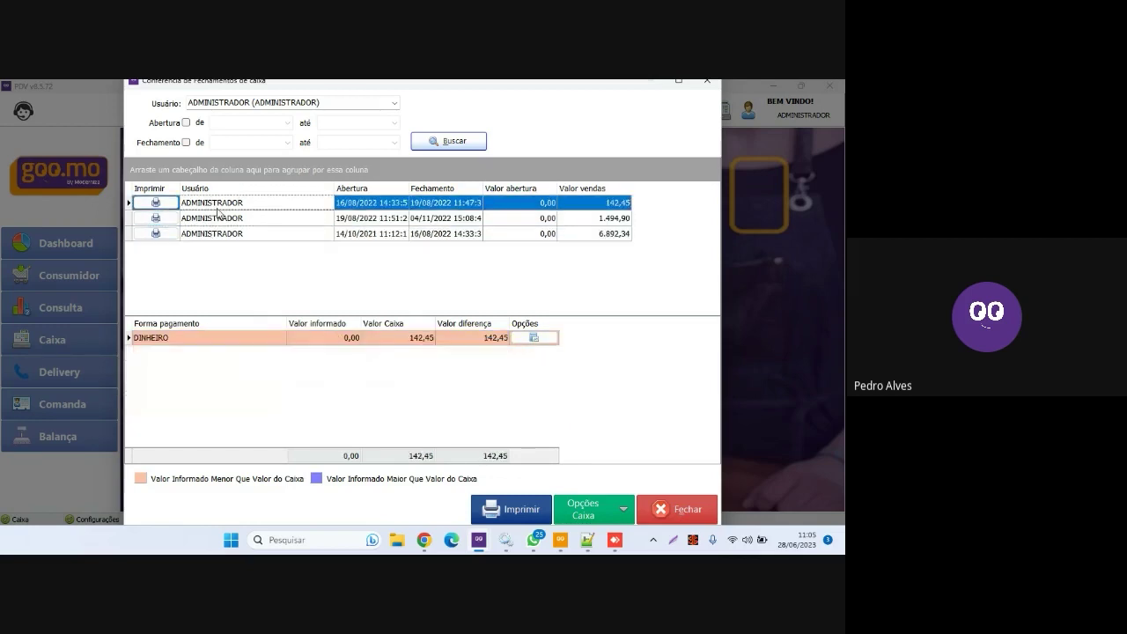
click(217, 216)
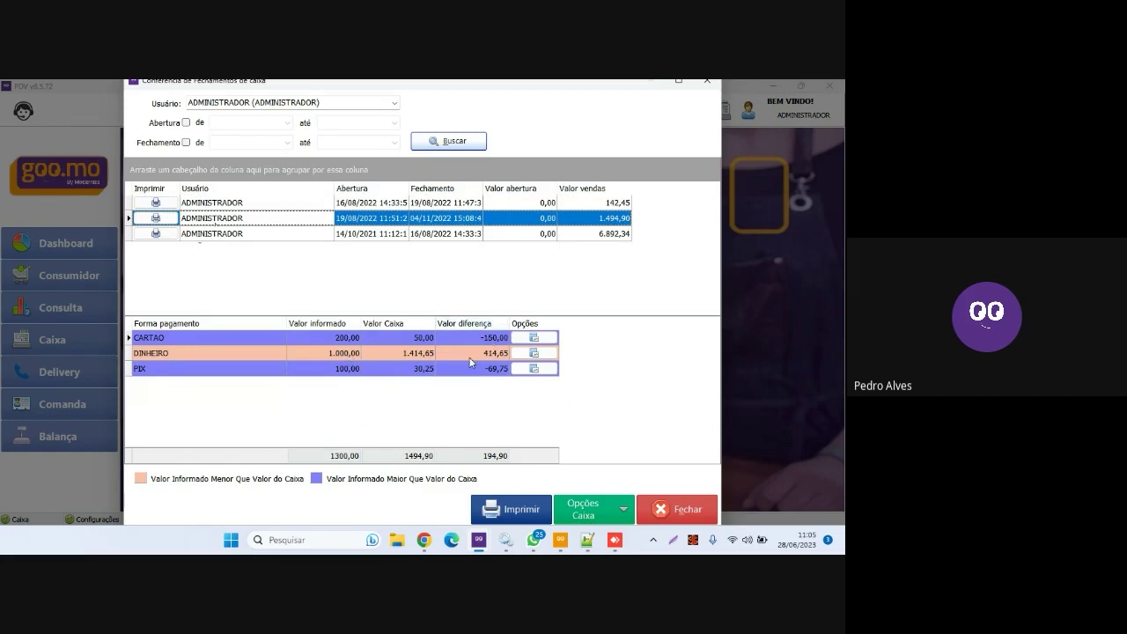
click(332, 340)
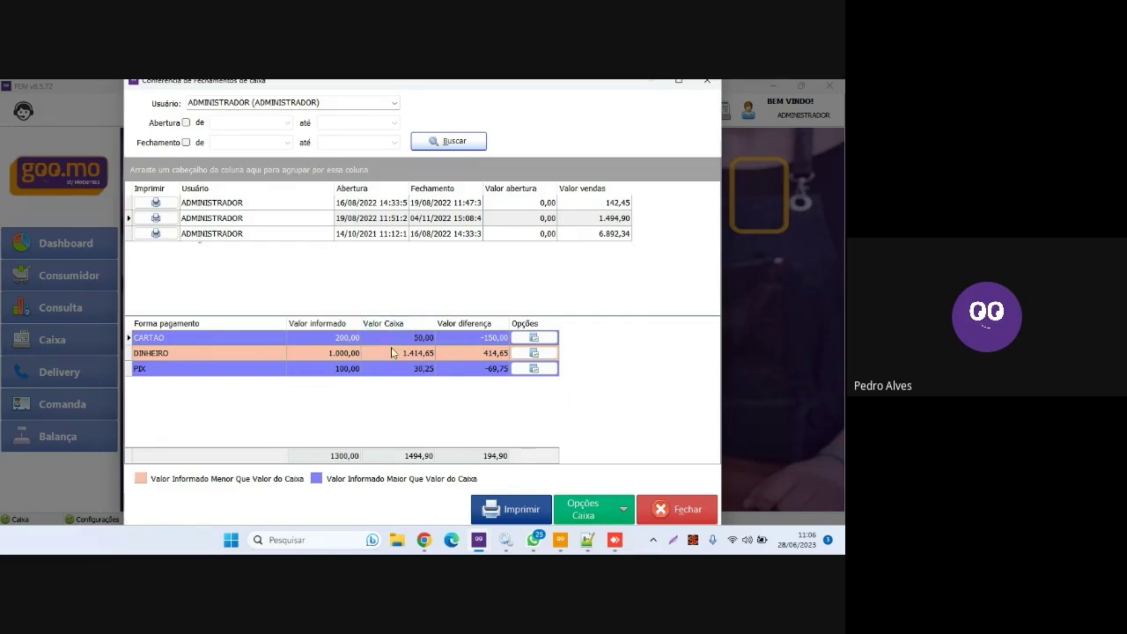
Step: Review the visual print options for the 19/08/2022 cash register closing and close them without printing
click(497, 511)
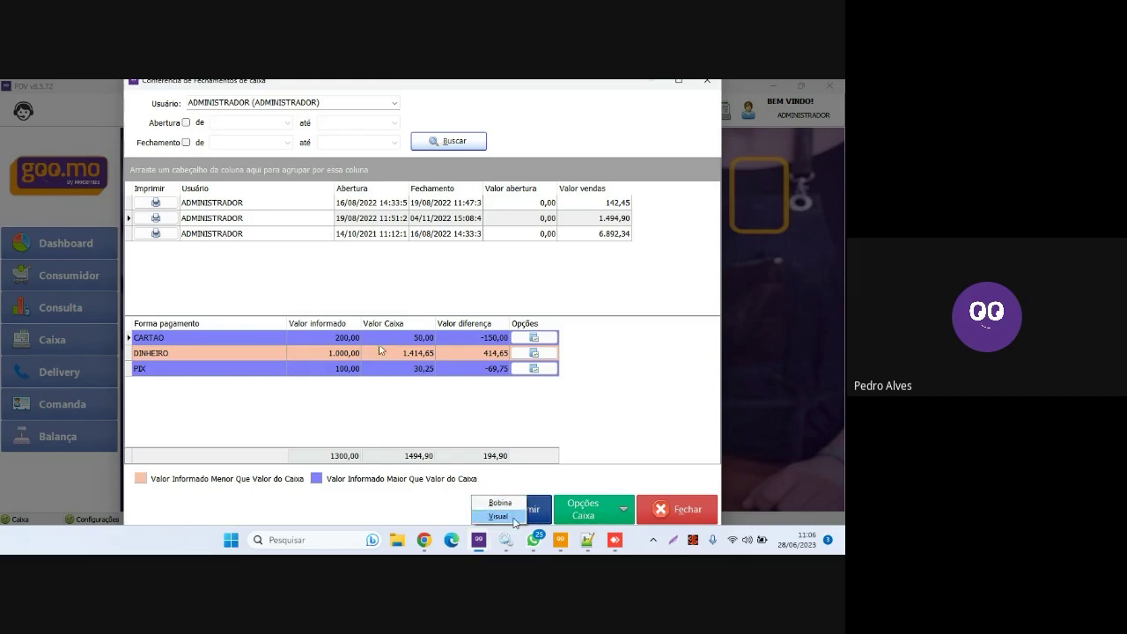
click(498, 516)
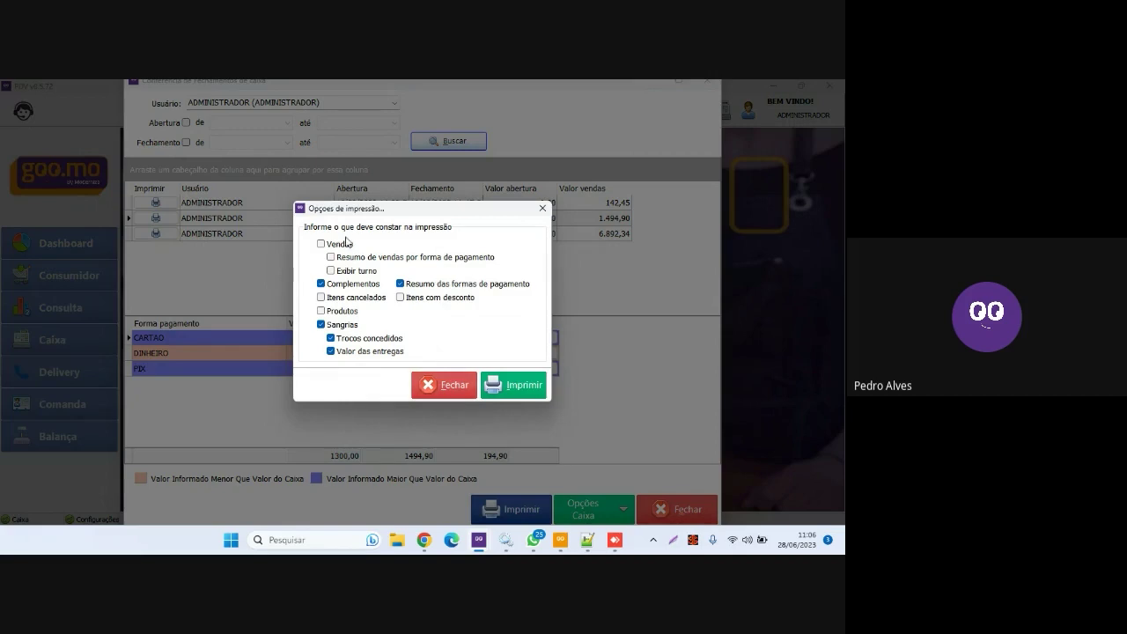
drag(396, 213, 370, 181)
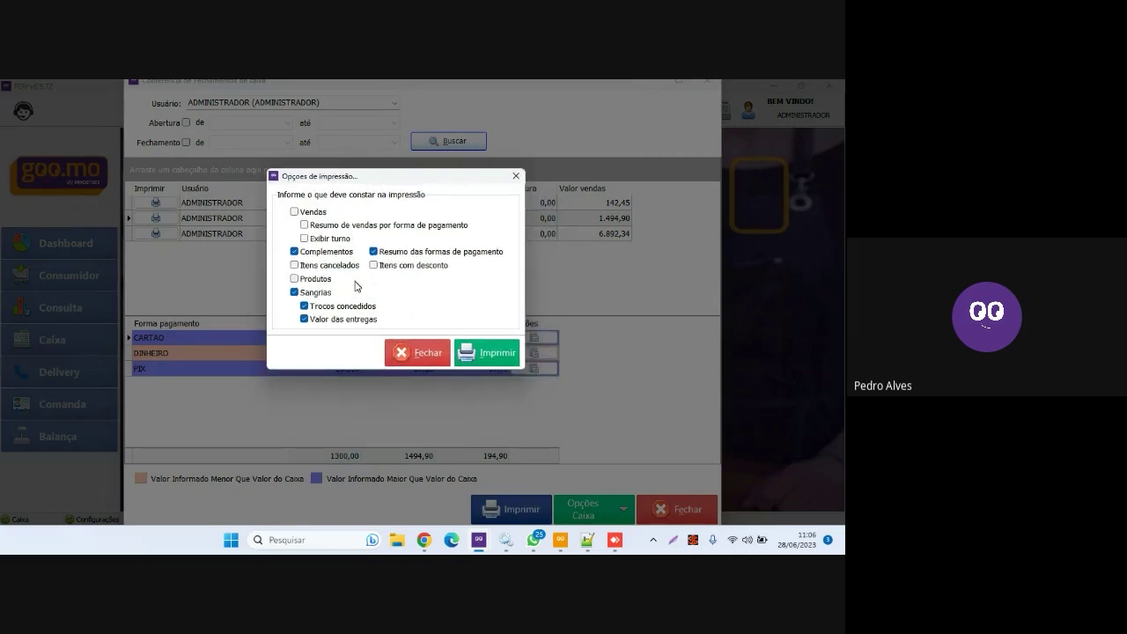
click(417, 352)
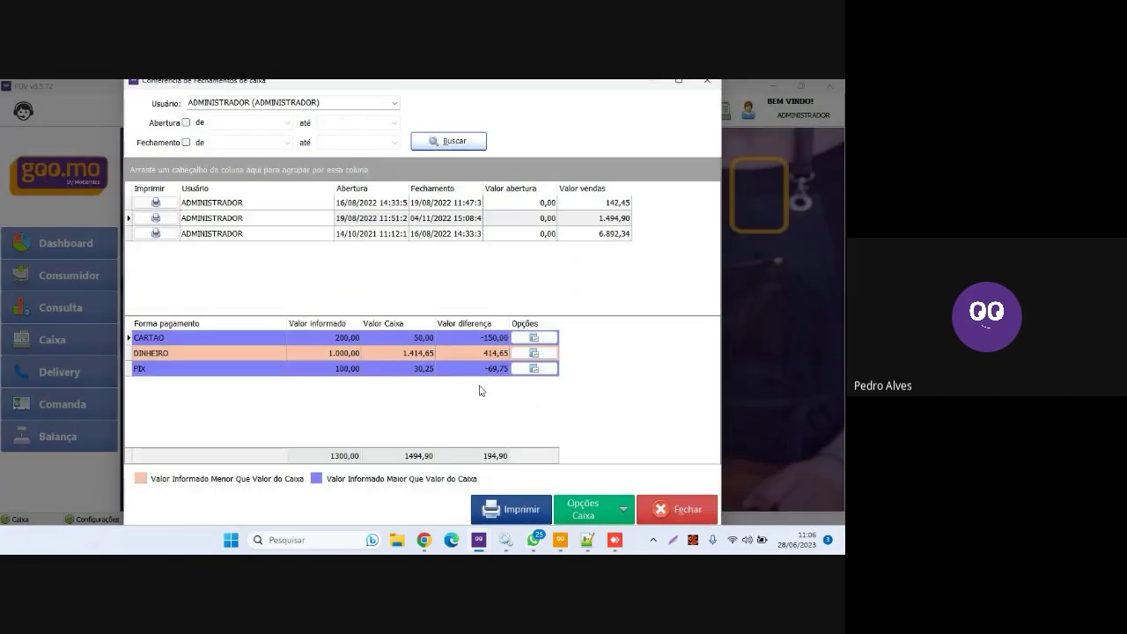
Step: Check the payment methods and register options of the closing opened on 16/08/2022, and close the closing review
click(268, 229)
key(Up)
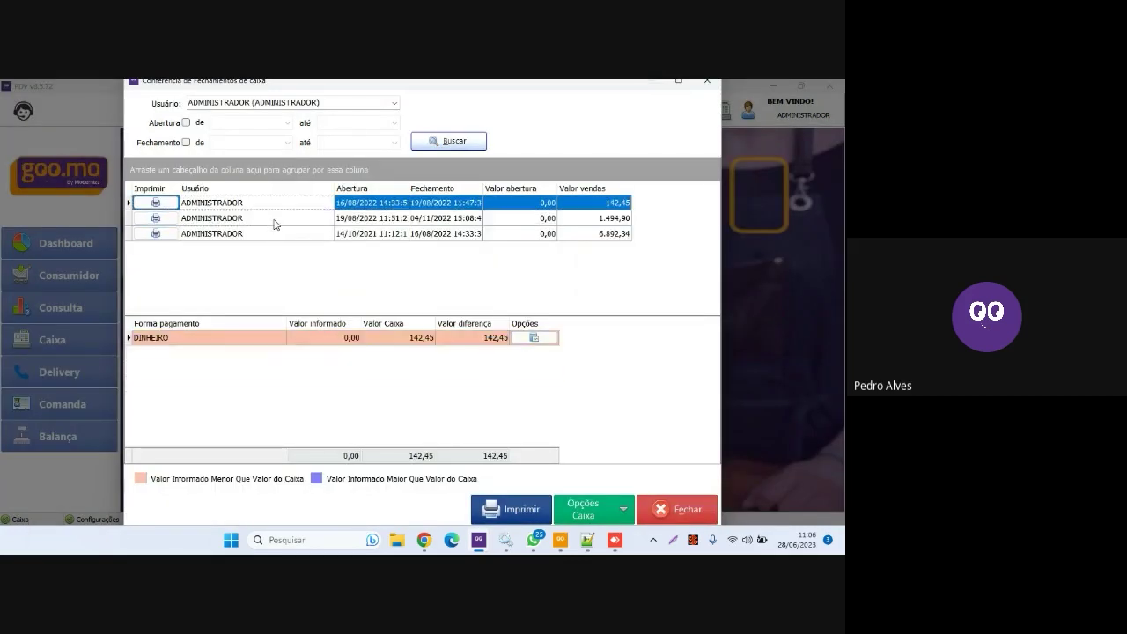
click(625, 511)
click(675, 468)
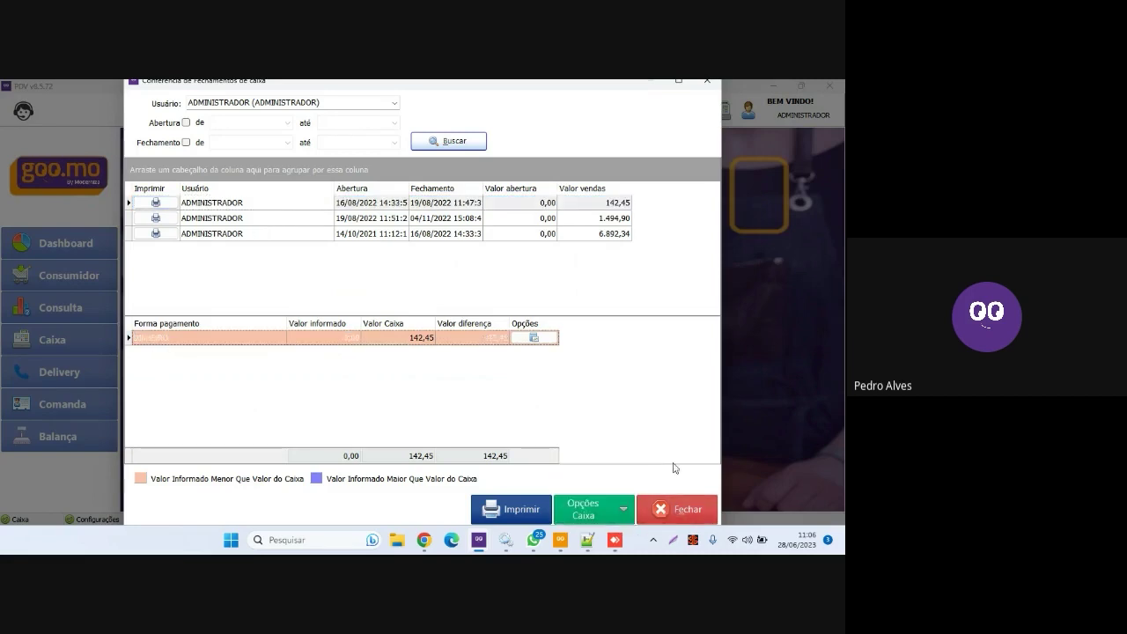
click(672, 511)
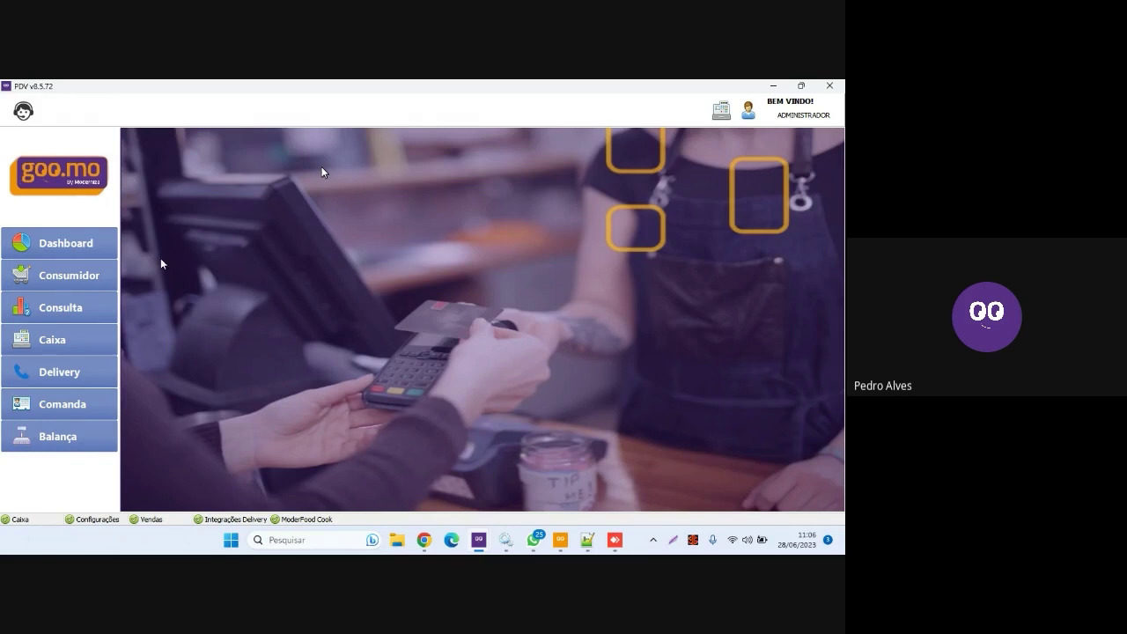
Step: Start a consumer sale in SALAO and add one HAMBURGUER DA CASA, product code 5, with Batata frita
click(102, 277)
click(476, 351)
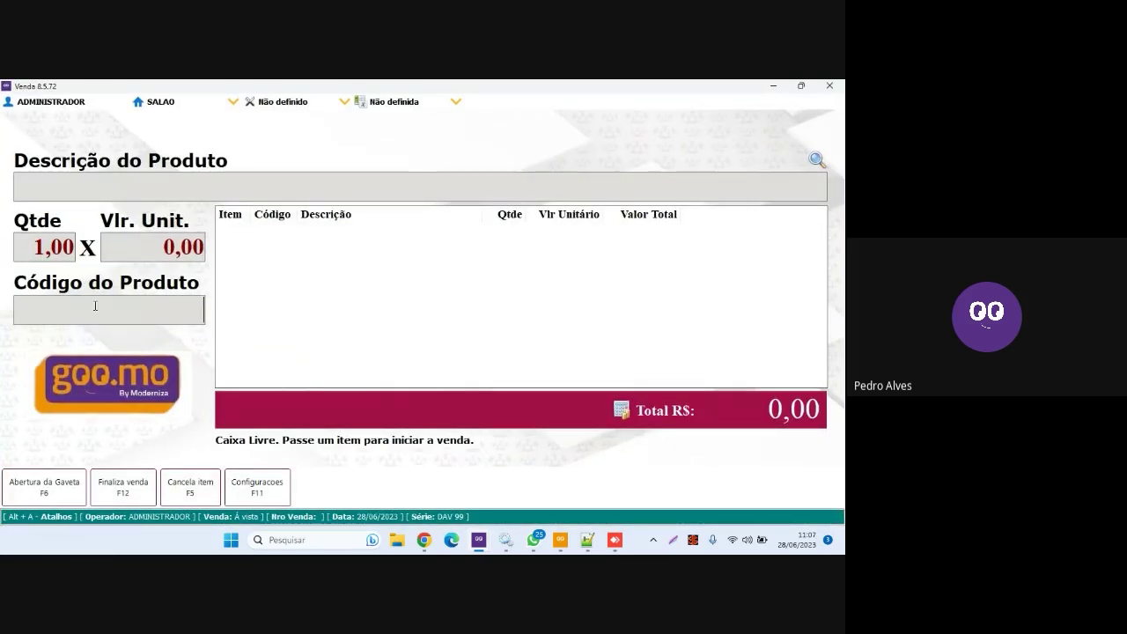
text(5)
key(Return)
key(Return)
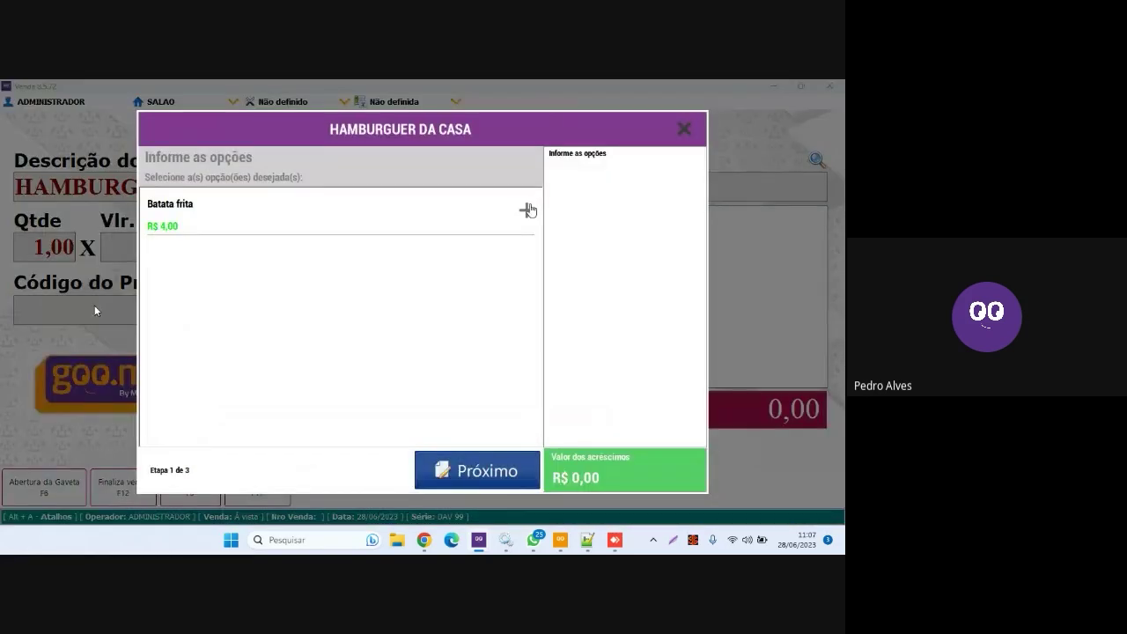
click(528, 210)
click(455, 474)
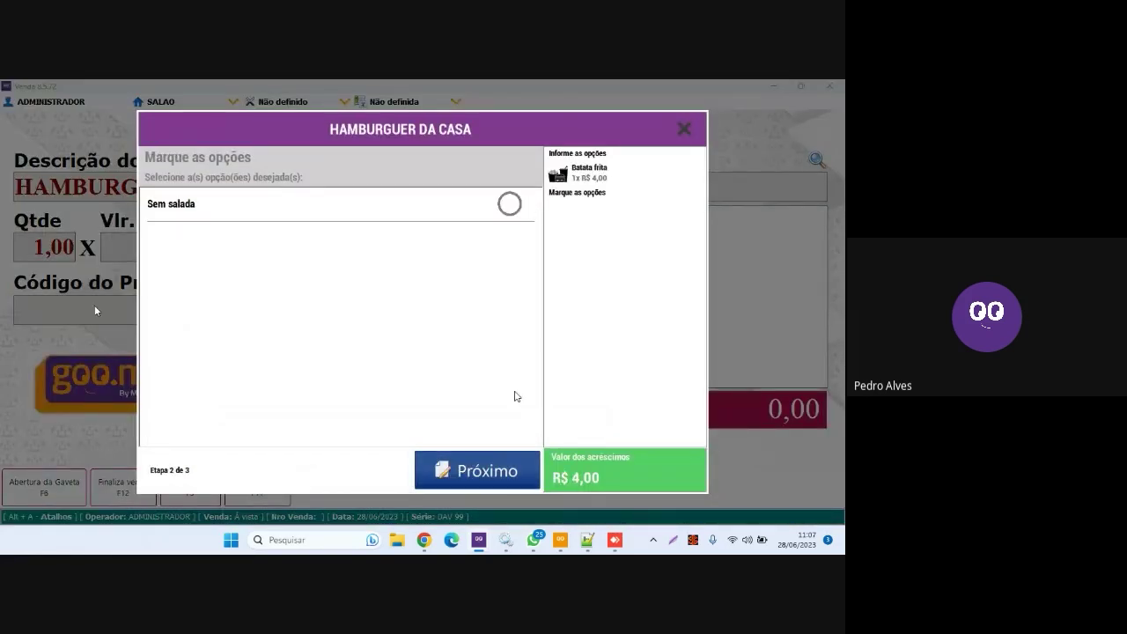
key(Return)
click(489, 480)
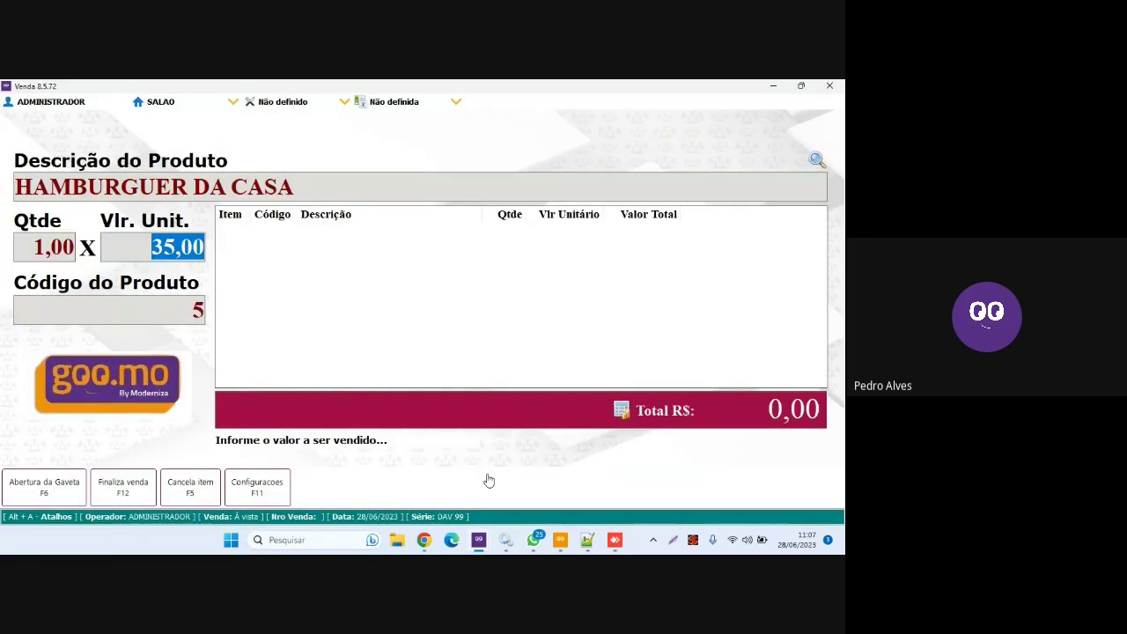
key(Return)
Step: Finalize the hamburger sale with 39,00 assigned to CARTAO and nothing to DINHEIRO
key(F12)
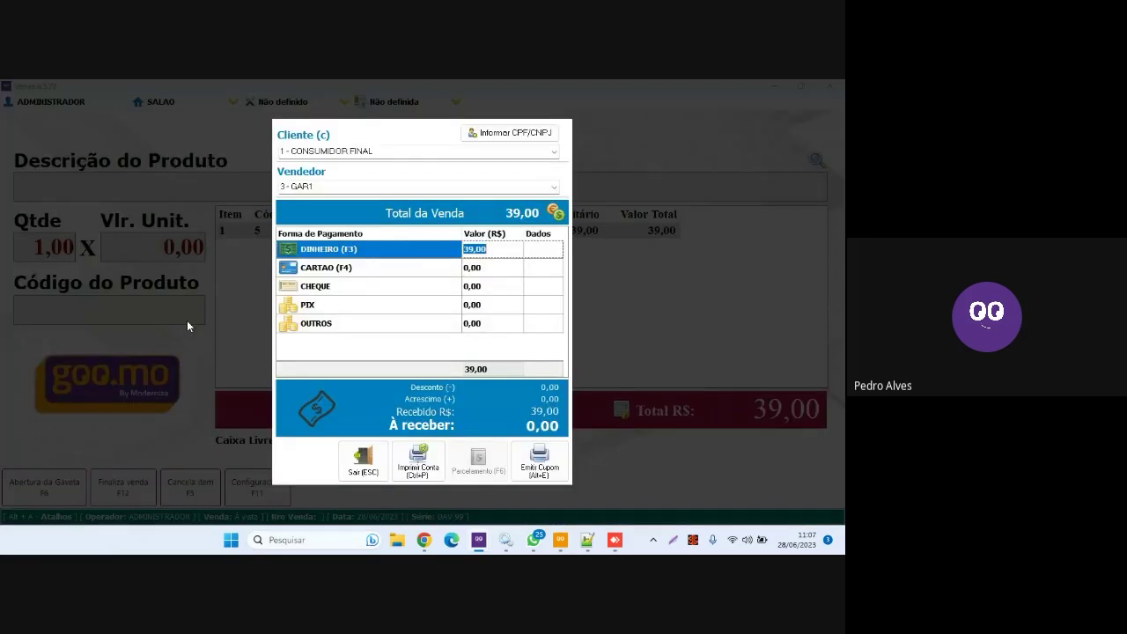
key(BackSpace)
key(Down)
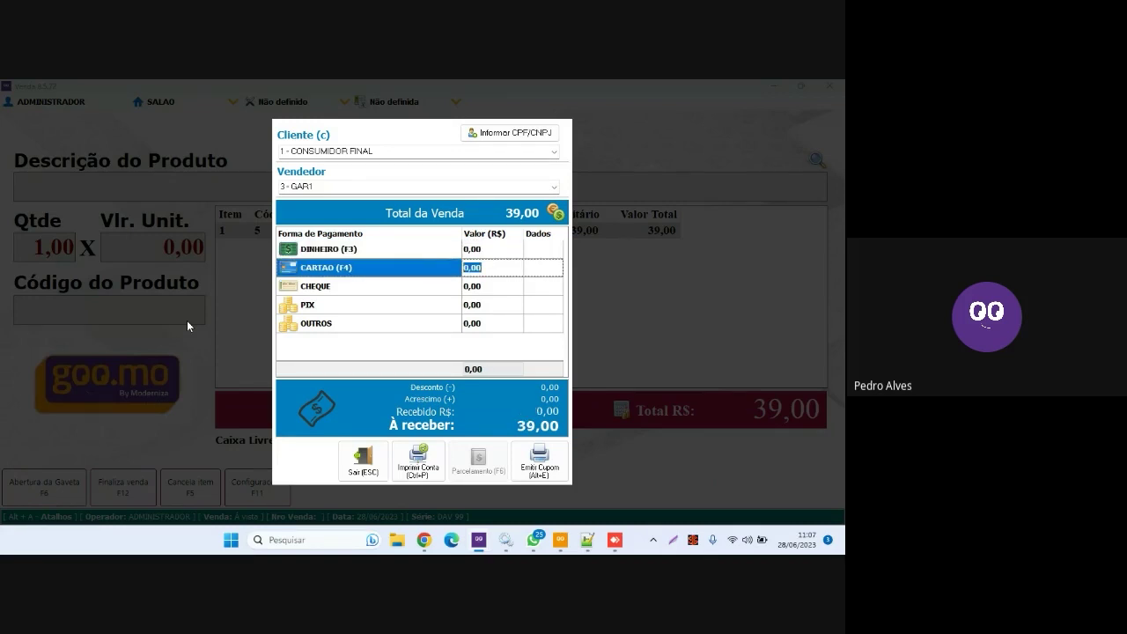
text(39)
key(Return)
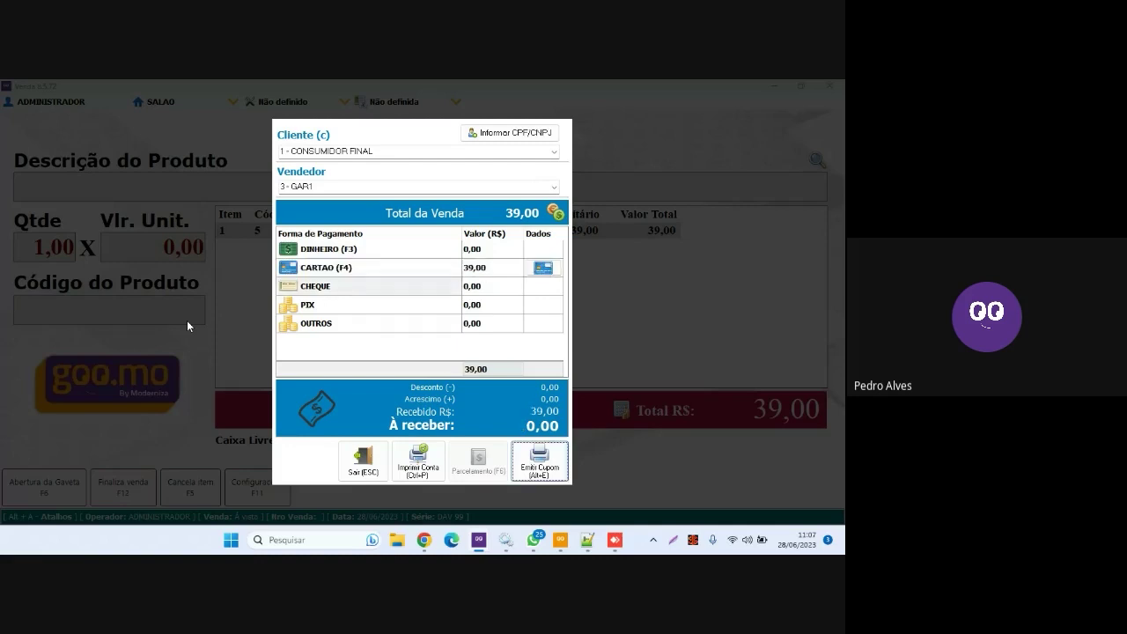
Step: Review the Credenciadora options in the card payment data and confirm teste with Bandeira Outros
click(545, 268)
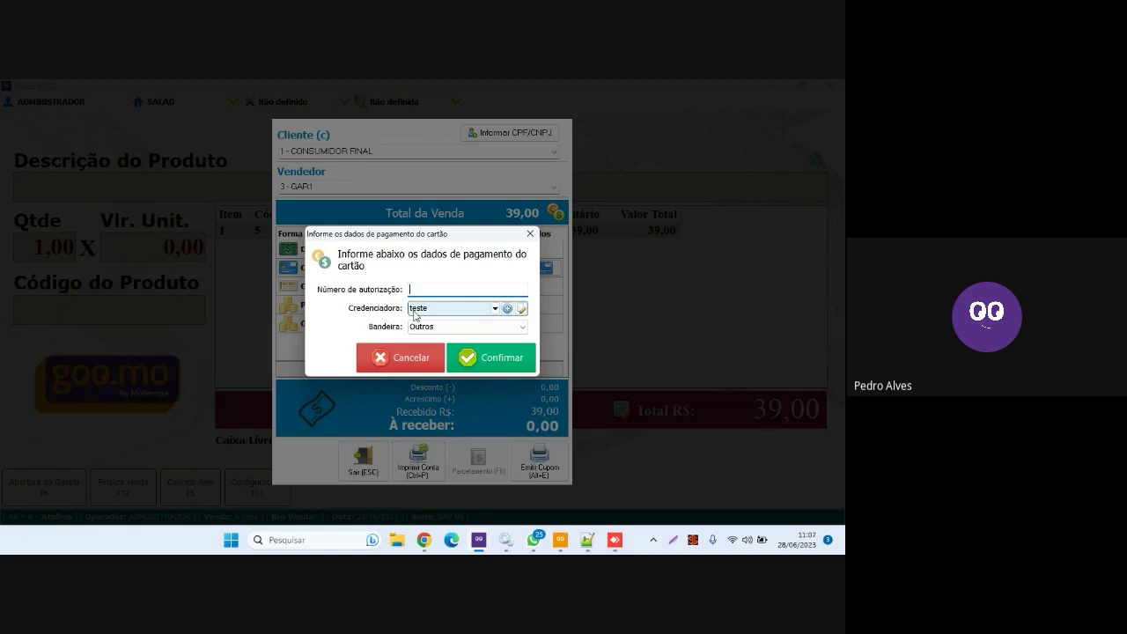
click(417, 310)
click(418, 319)
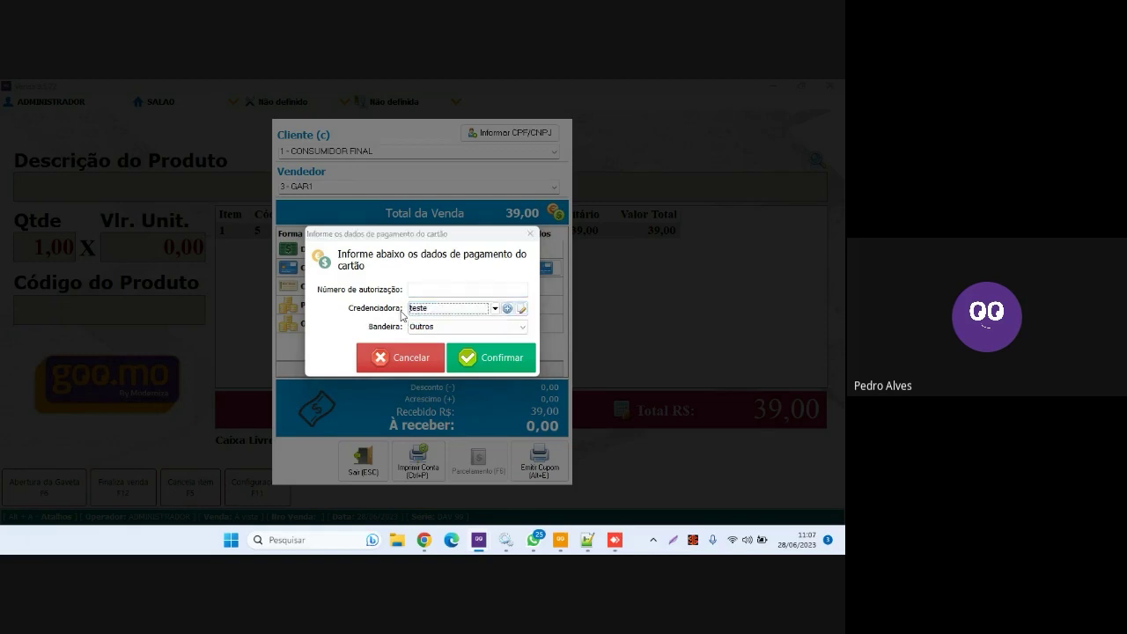
click(454, 308)
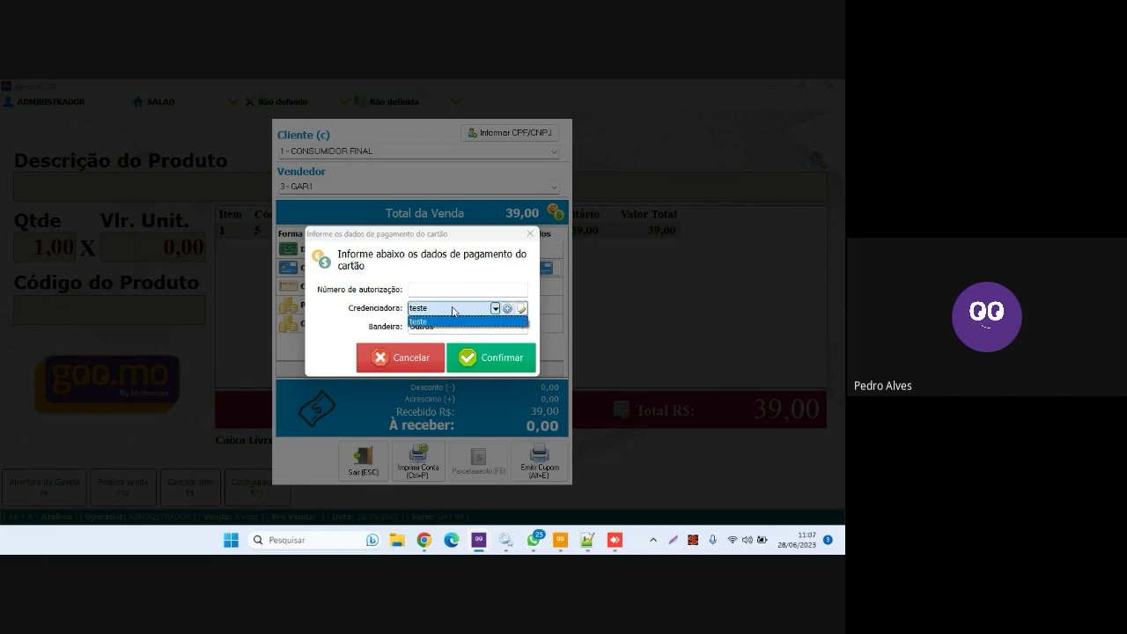
click(453, 310)
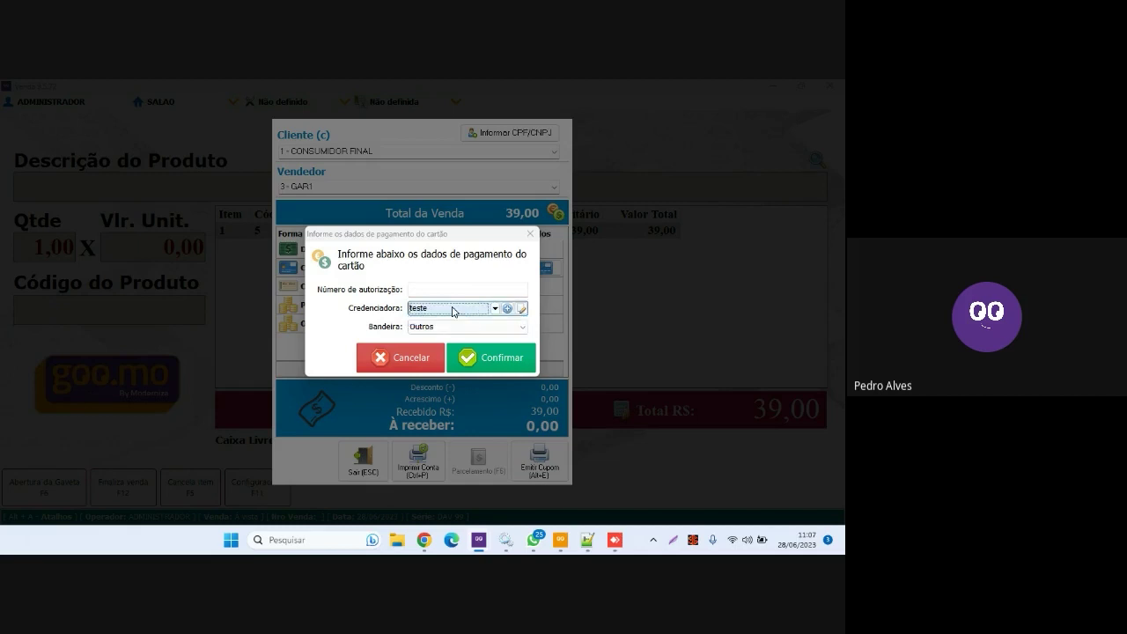
click(492, 359)
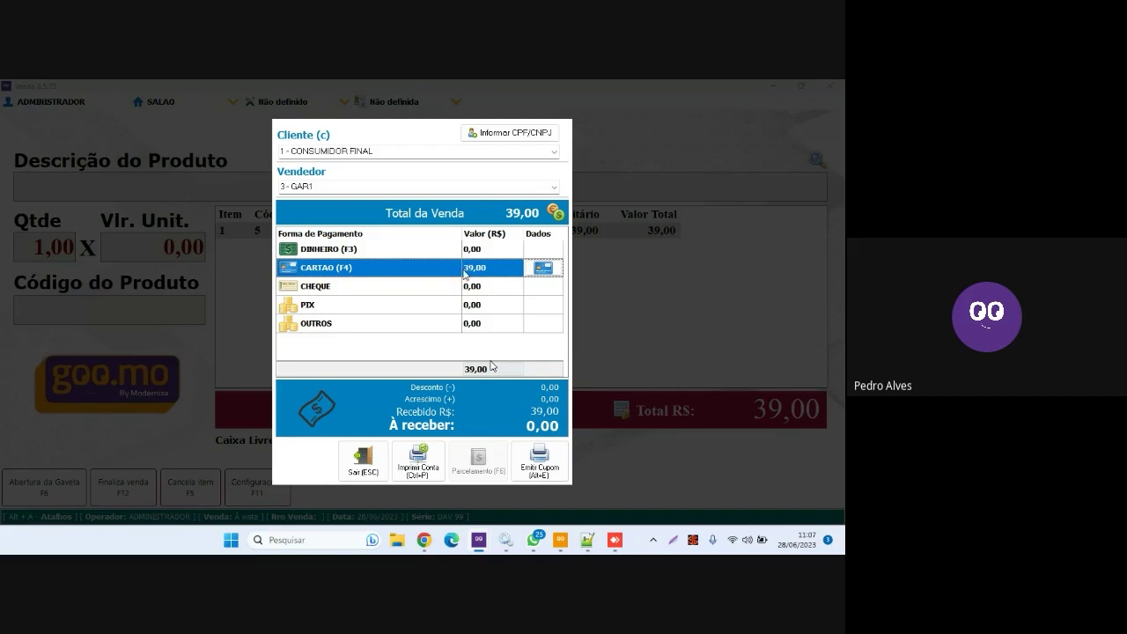
Step: Leave the payment without issuing the coupon and close the sale, accepting the PrintMonitor printing of its items
key(Escape)
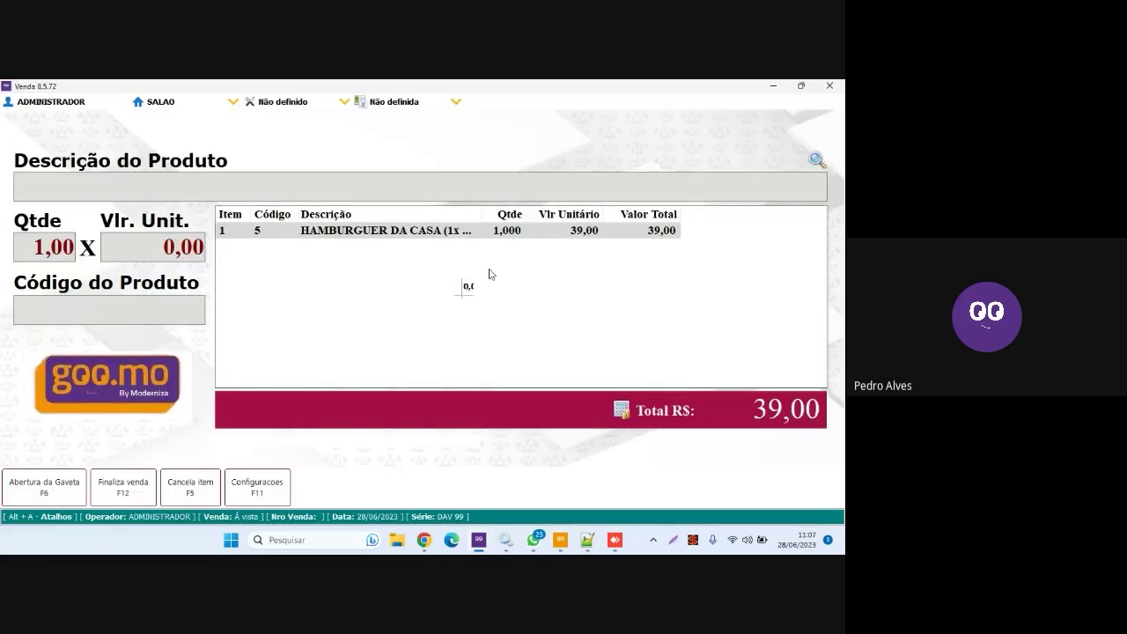
click(818, 88)
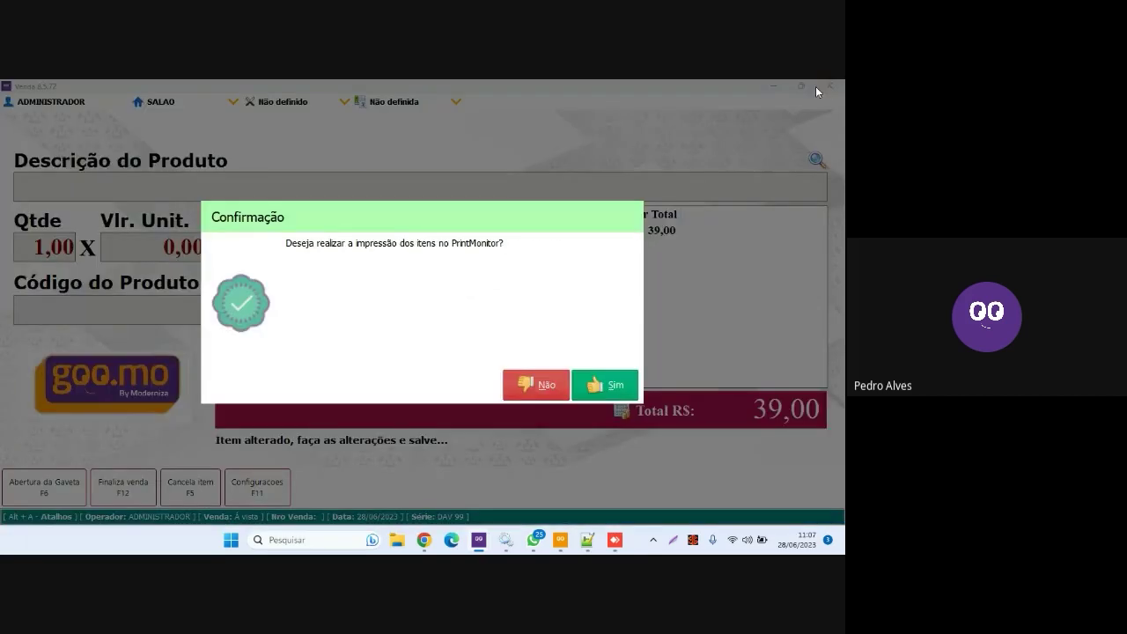
click(581, 392)
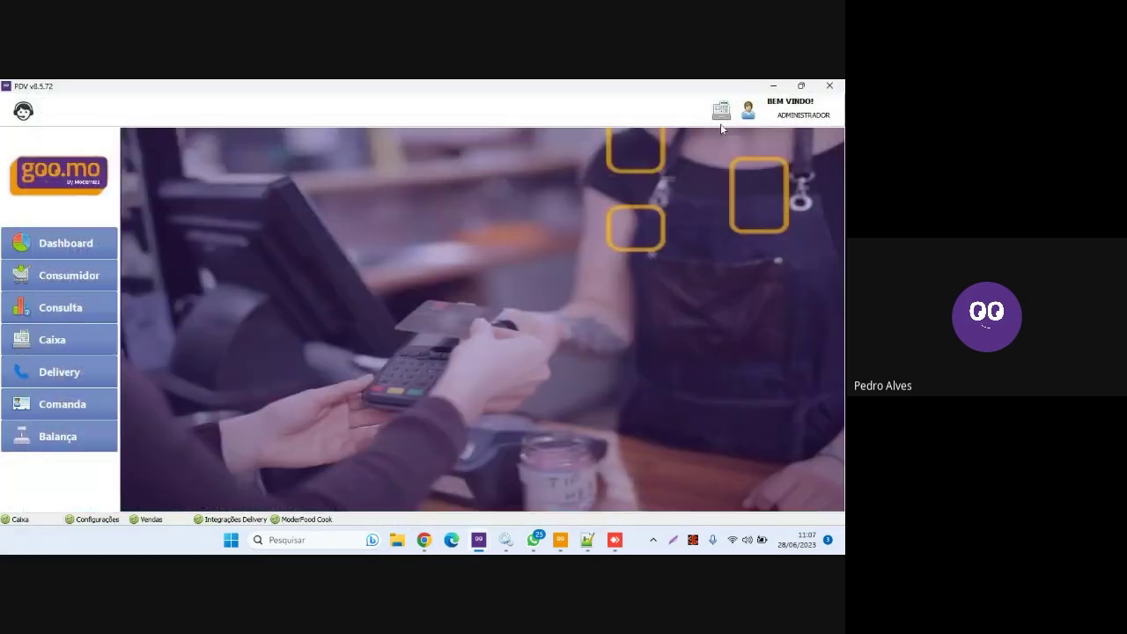
Step: Set the workstation's Tela PDV to Touch and save the station settings
click(746, 119)
mouse_move(743, 131)
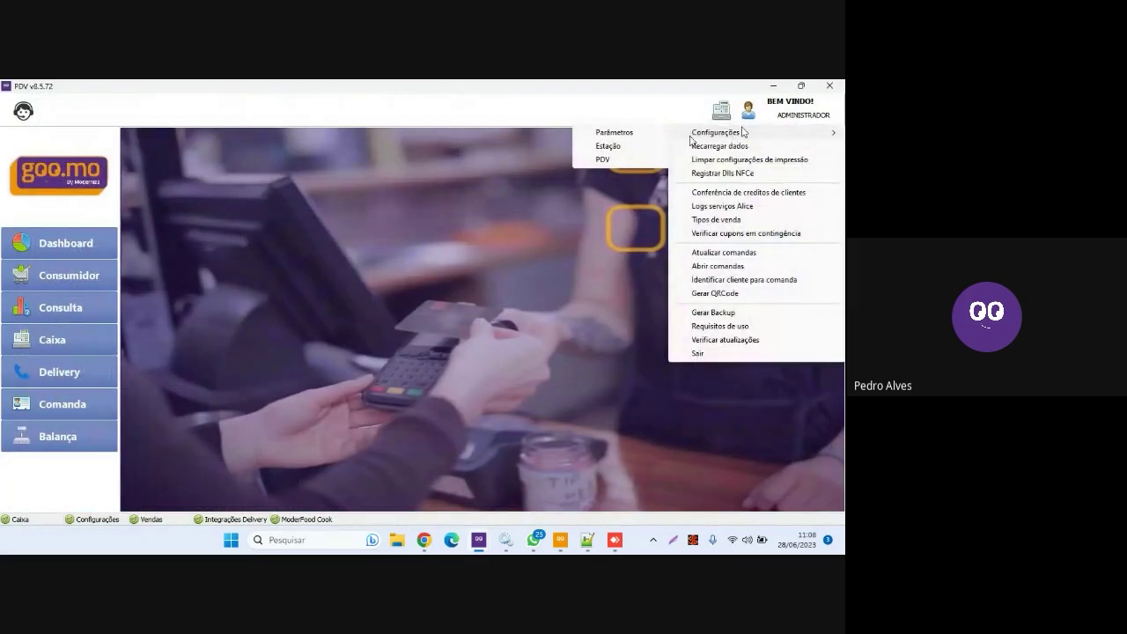
click(599, 147)
click(310, 223)
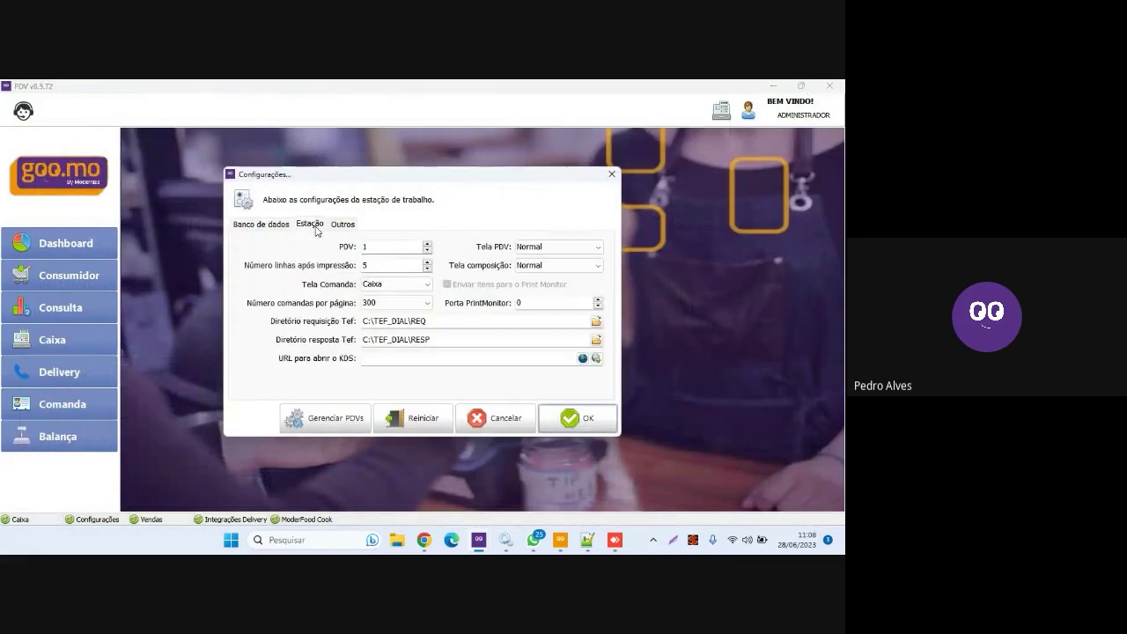
click(526, 250)
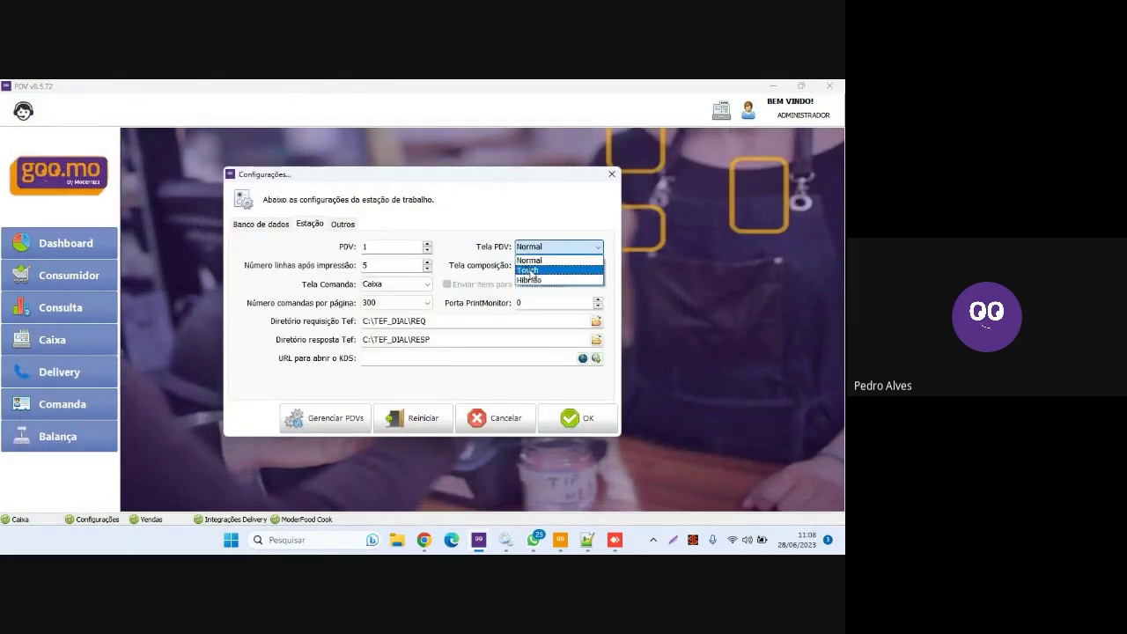
click(541, 272)
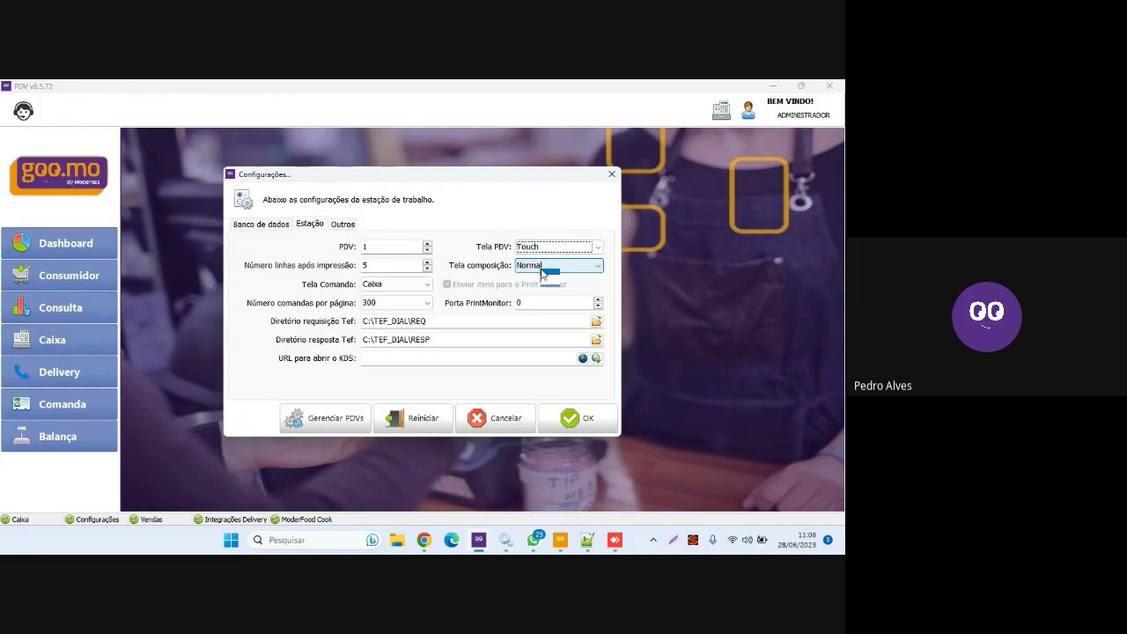
key(Return)
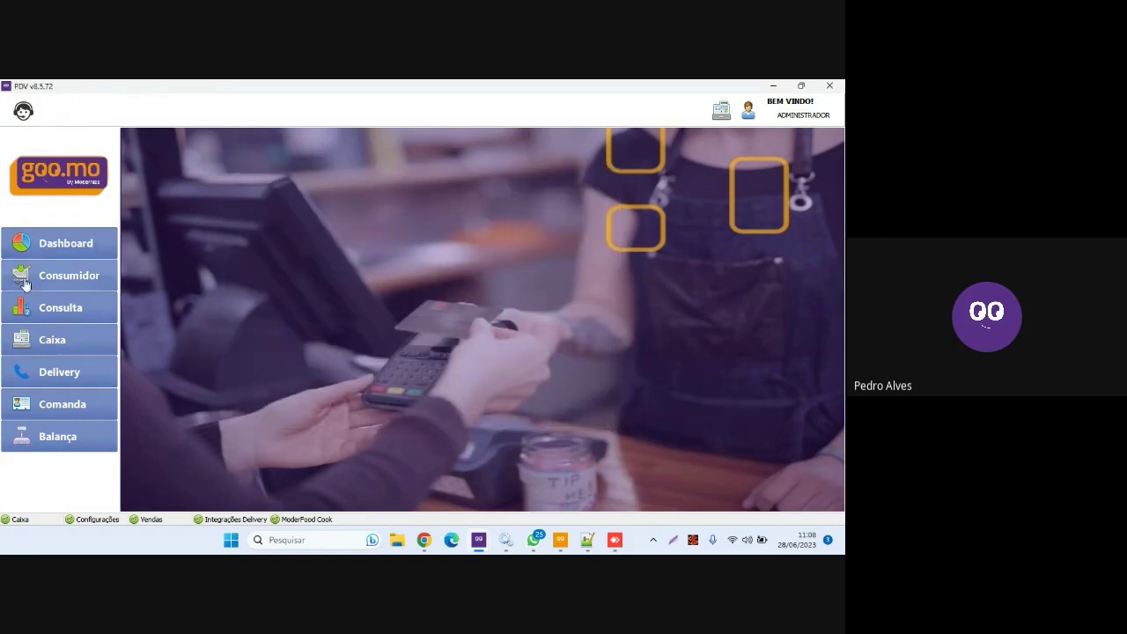
Step: Start a consumer sale in the SALAO environment with the PADRAO deposit and look up product 80 - Coca cola LT
click(41, 280)
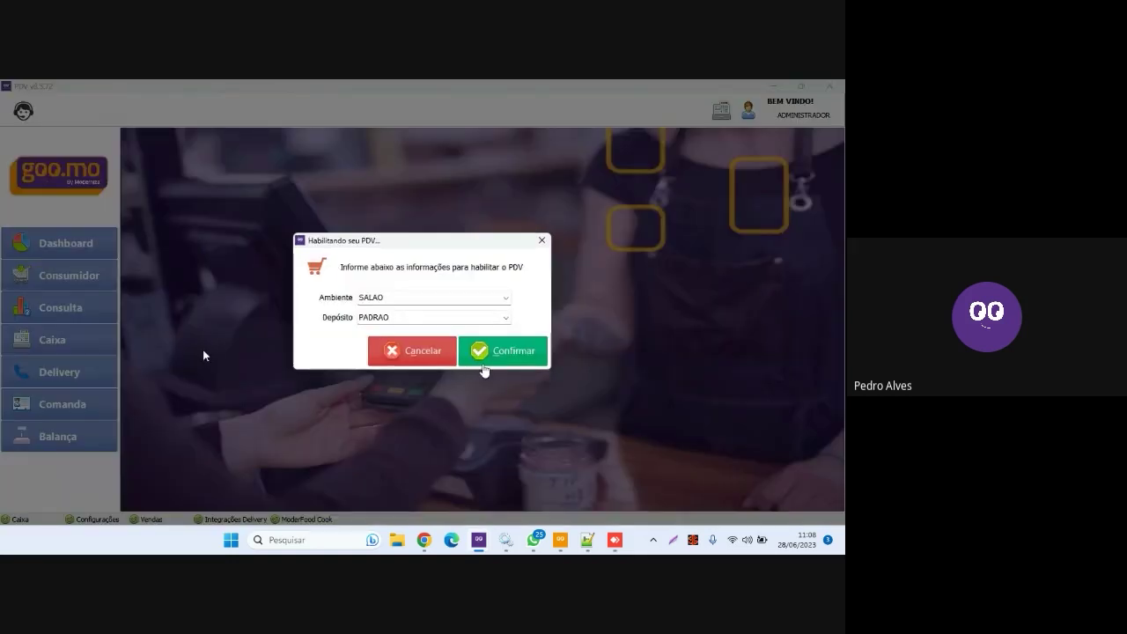
click(484, 361)
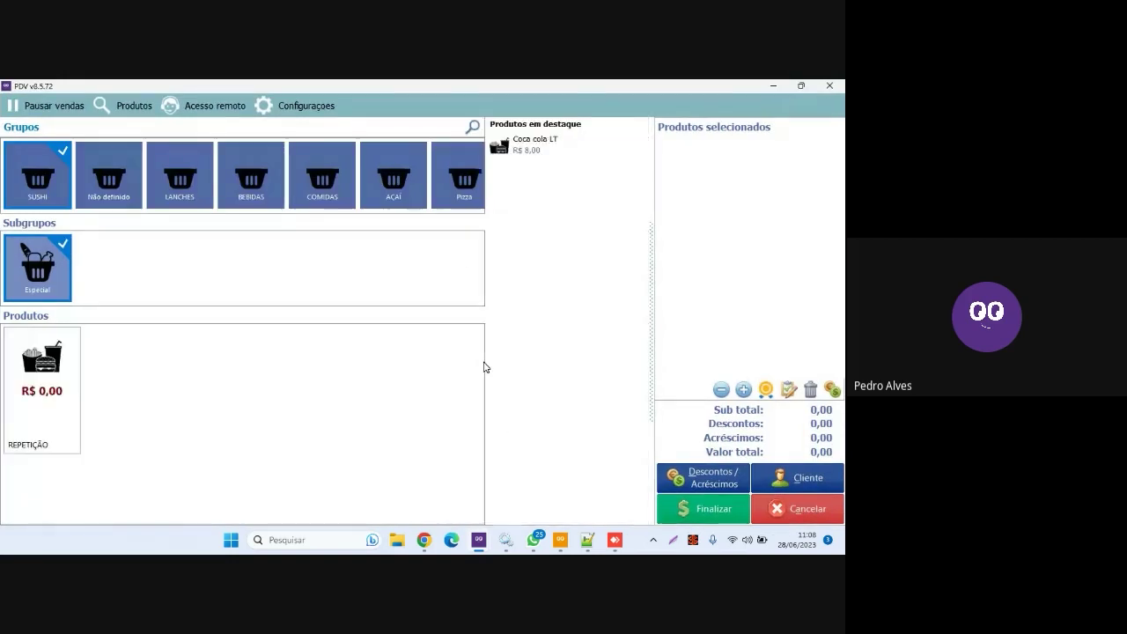
click(473, 129)
text(o)
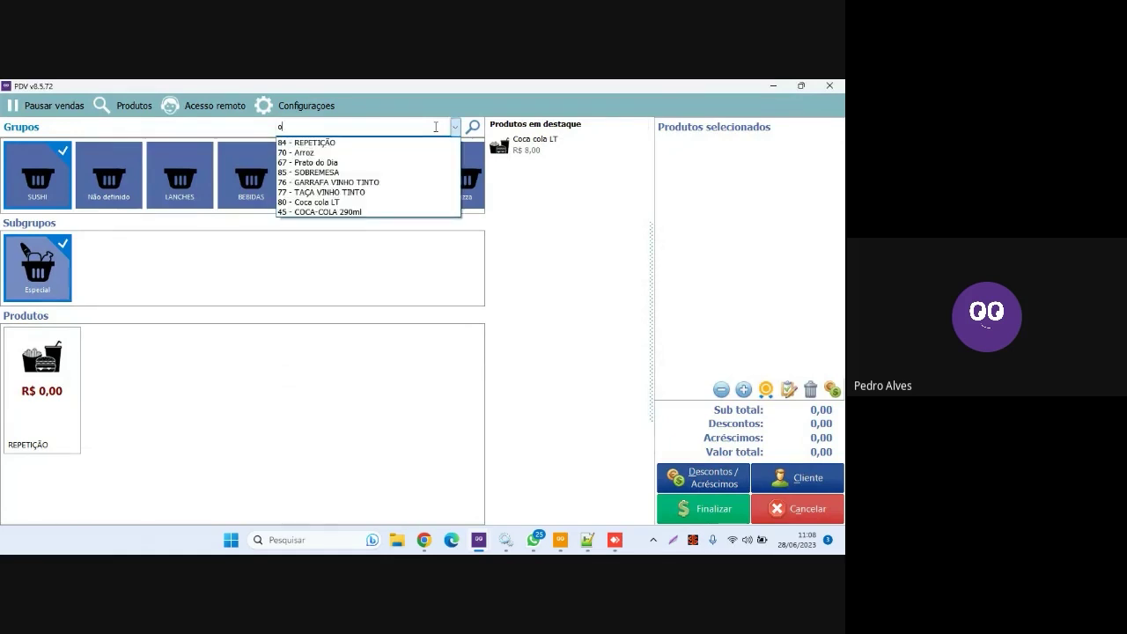
key(BackSpace)
text(o)
key(Down)
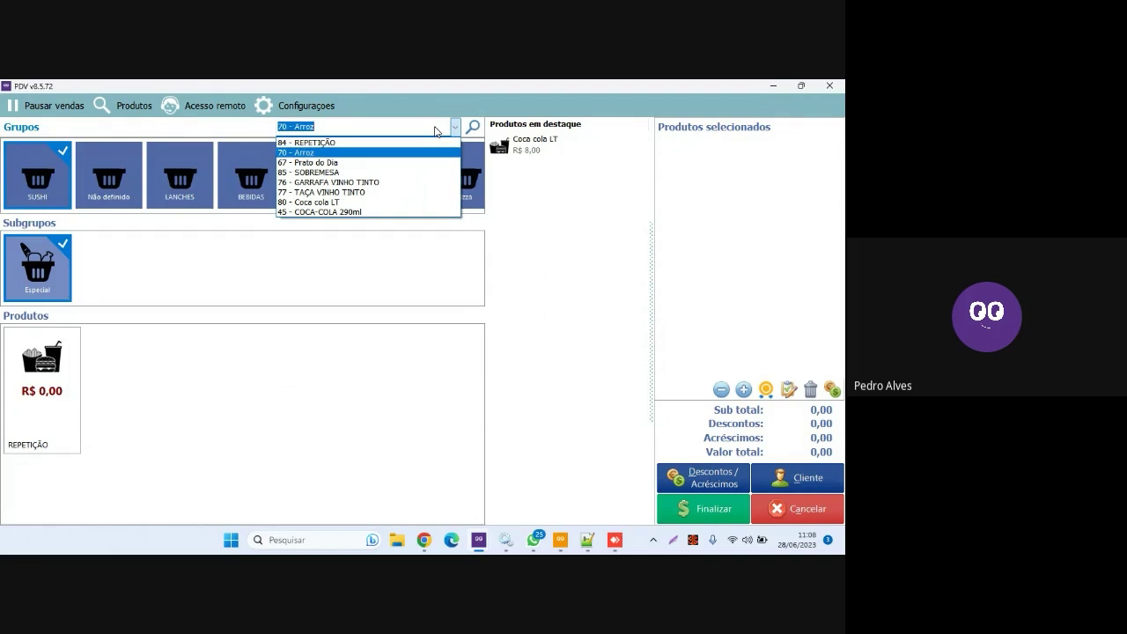
key(Down)
key(Down)
key(Down)
key(Down)
key(Down)
key(Return)
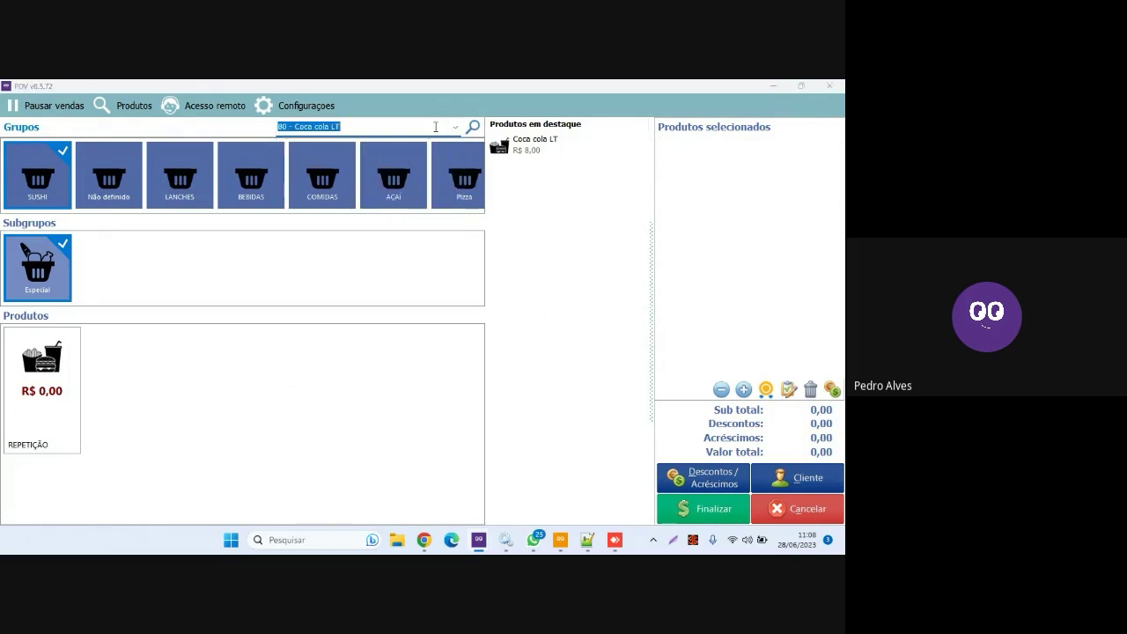
key(Return)
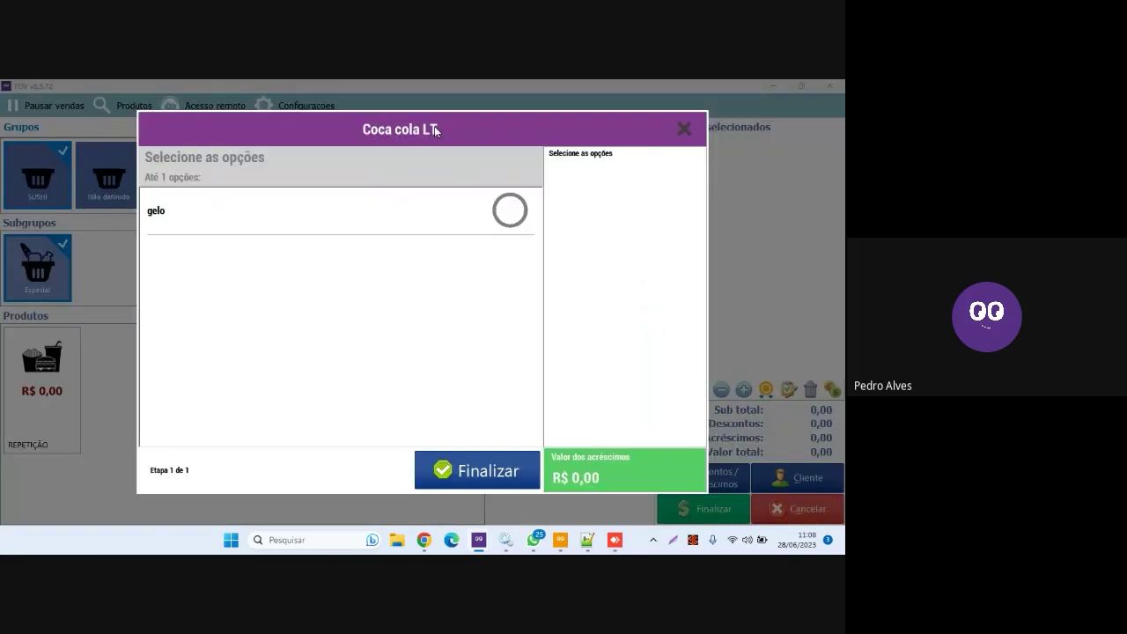
Step: Add one Coca cola LT with the gelo option to the sale at 8,00
click(509, 210)
click(472, 458)
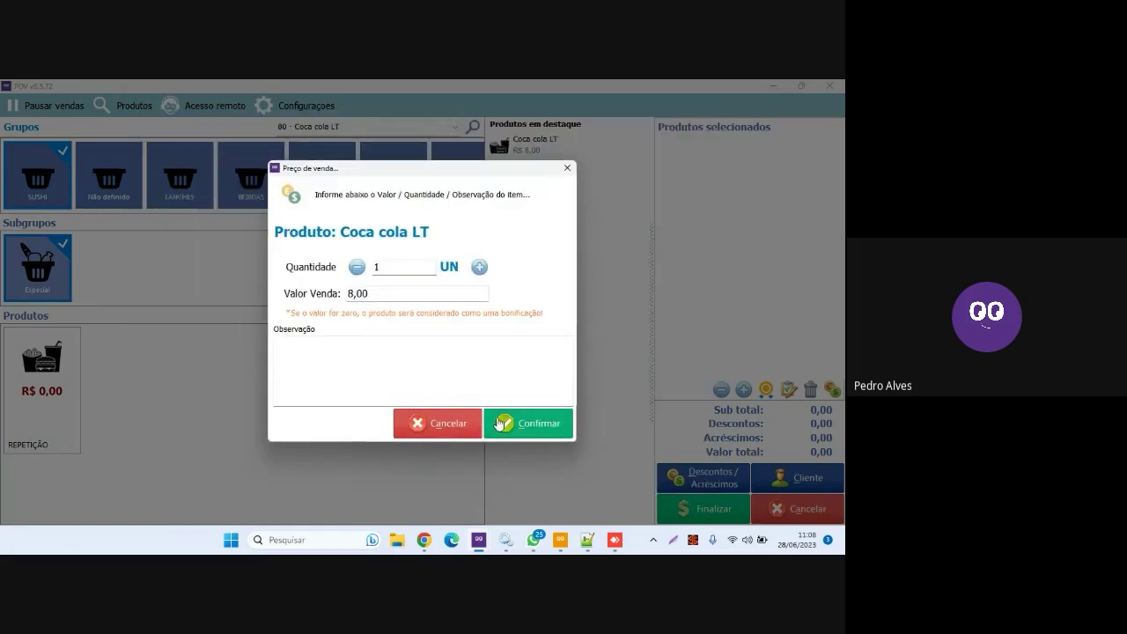
click(525, 421)
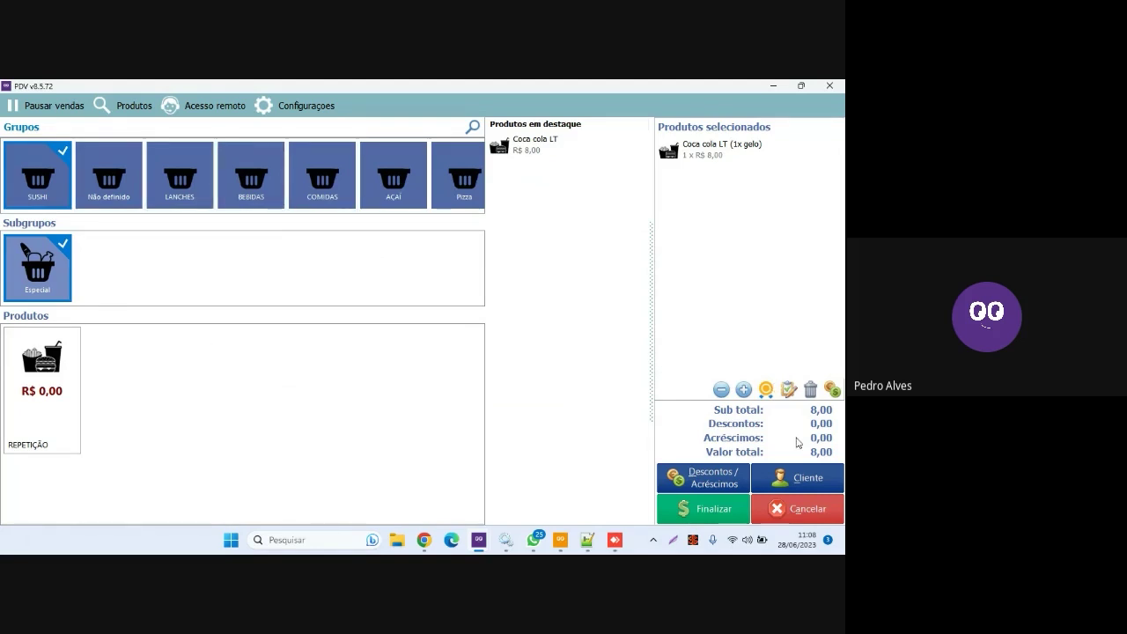
Step: Finalize the sale with 88,00 in DINHEIRO, issue its coupon without printing the DAV, and leave the touch sale screen
click(743, 516)
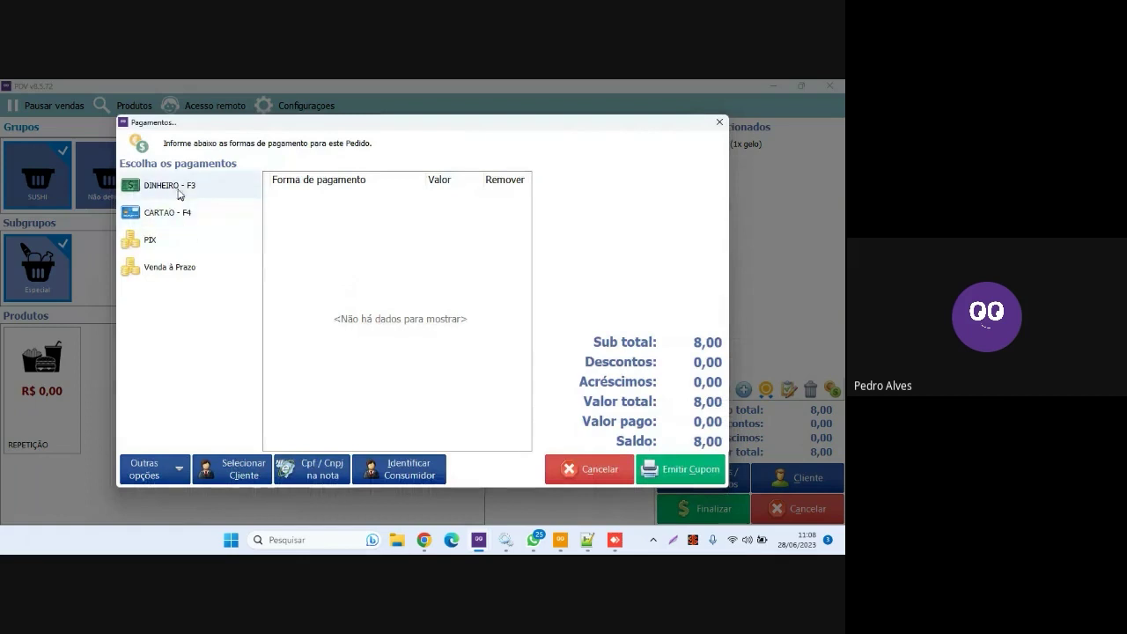
click(179, 193)
click(480, 368)
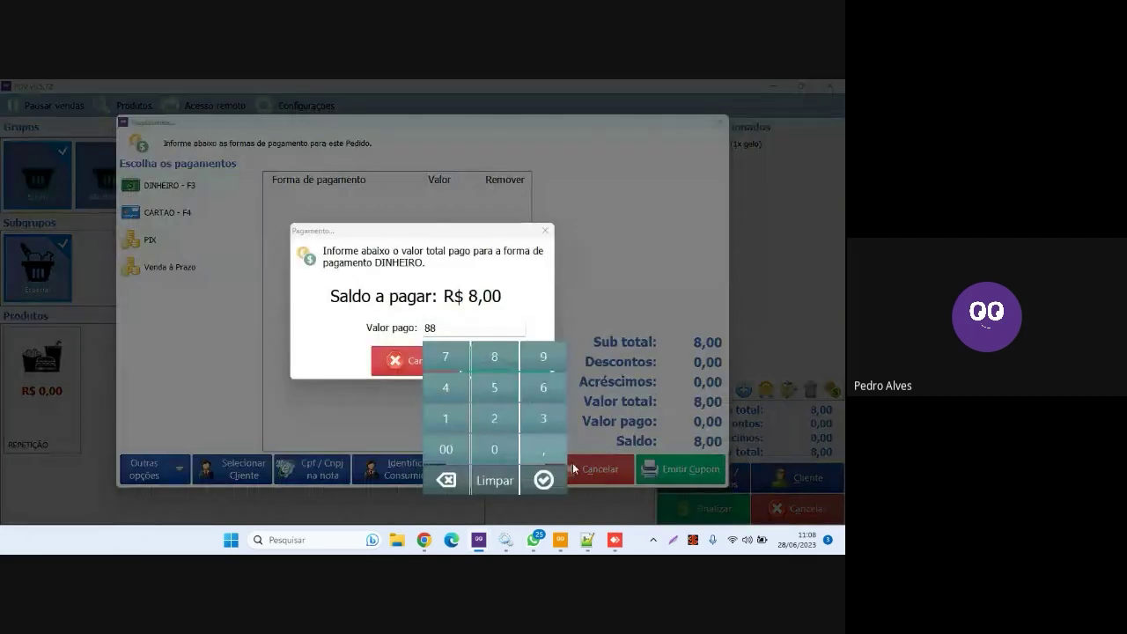
click(543, 480)
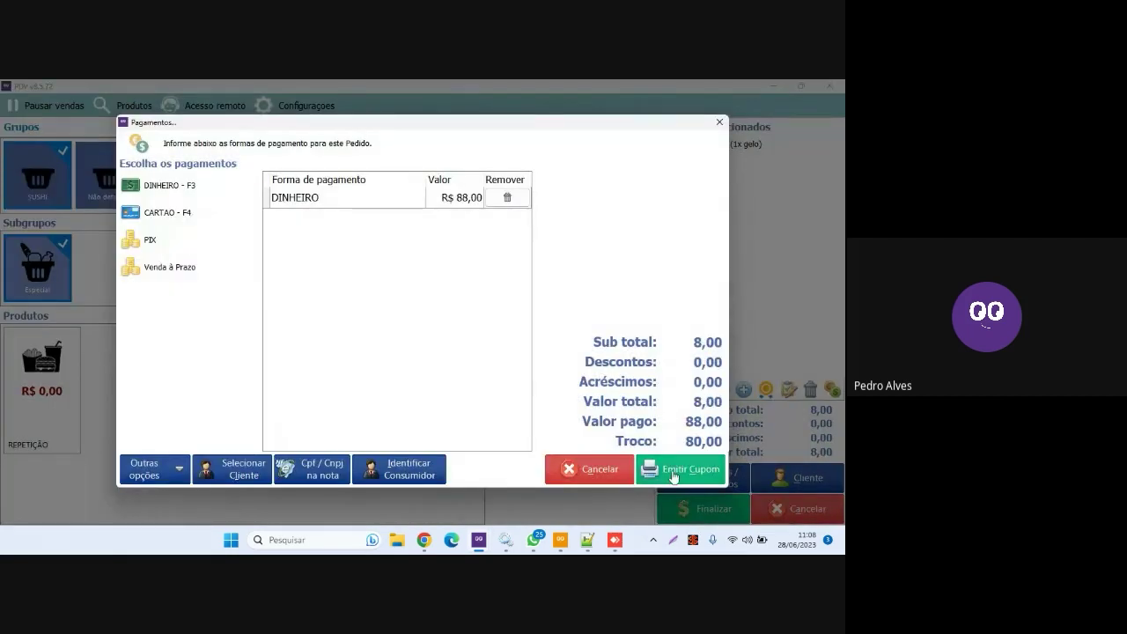
click(673, 471)
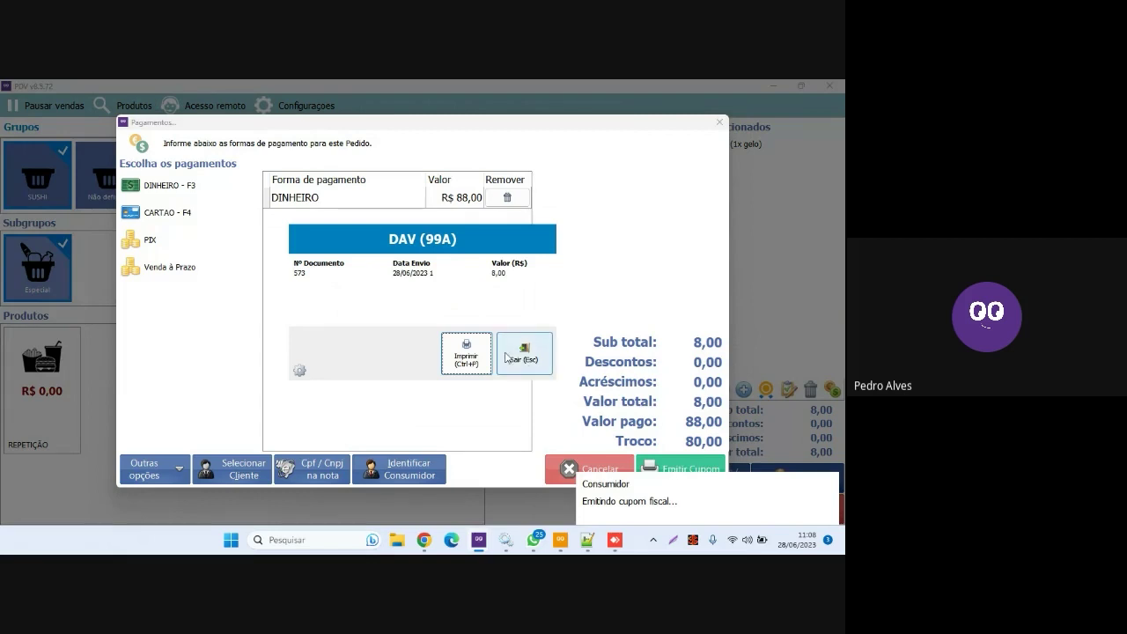
click(526, 361)
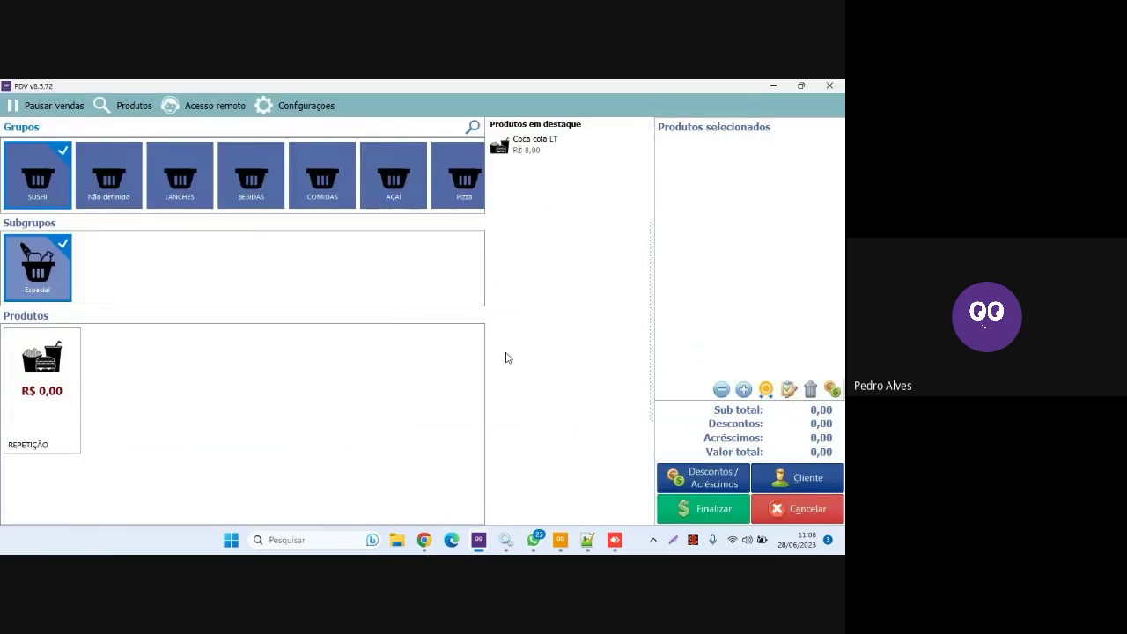
click(828, 86)
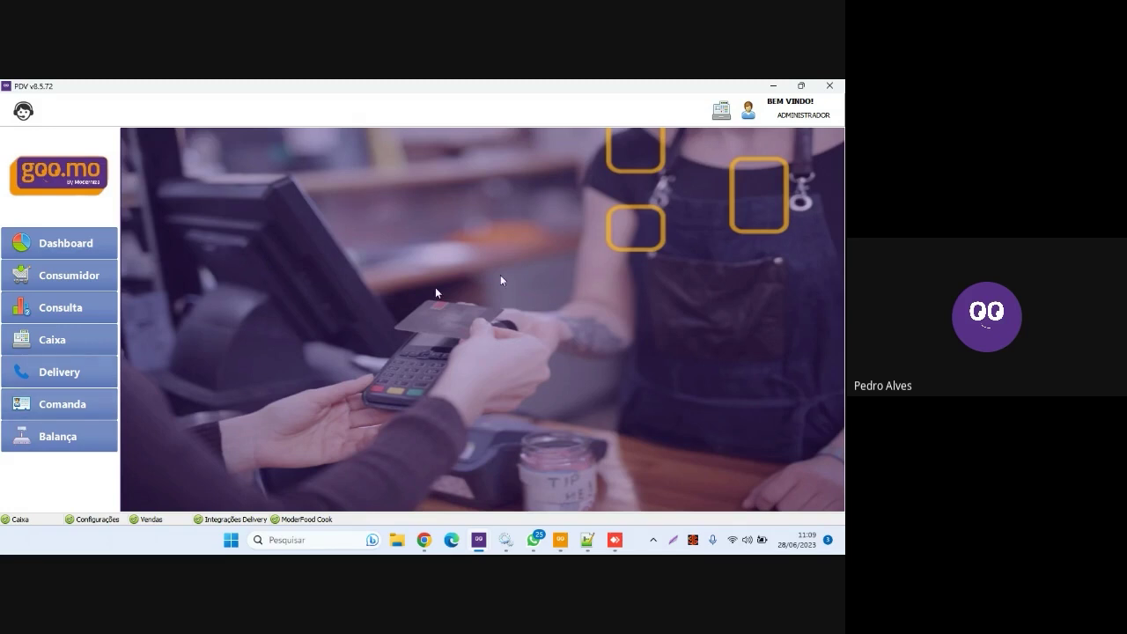
Step: View the PDV's QR code for connecting on port 8080 and close it
click(748, 112)
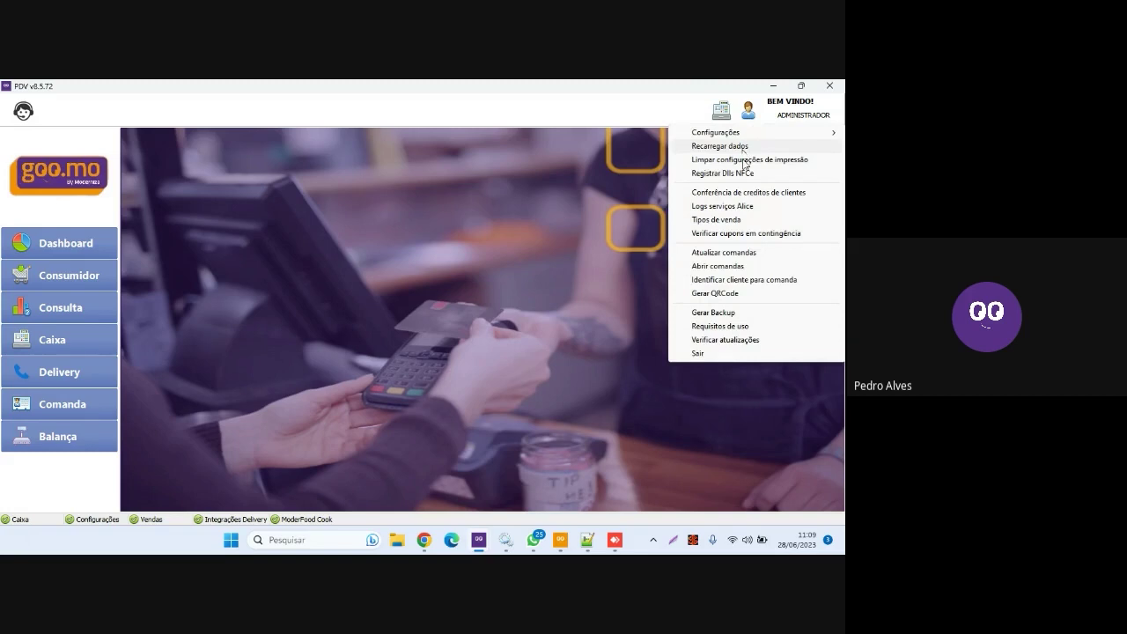
click(714, 294)
mouse_move(373, 162)
mouse_down()
mouse_move(352, 168)
mouse_move(381, 175)
mouse_up()
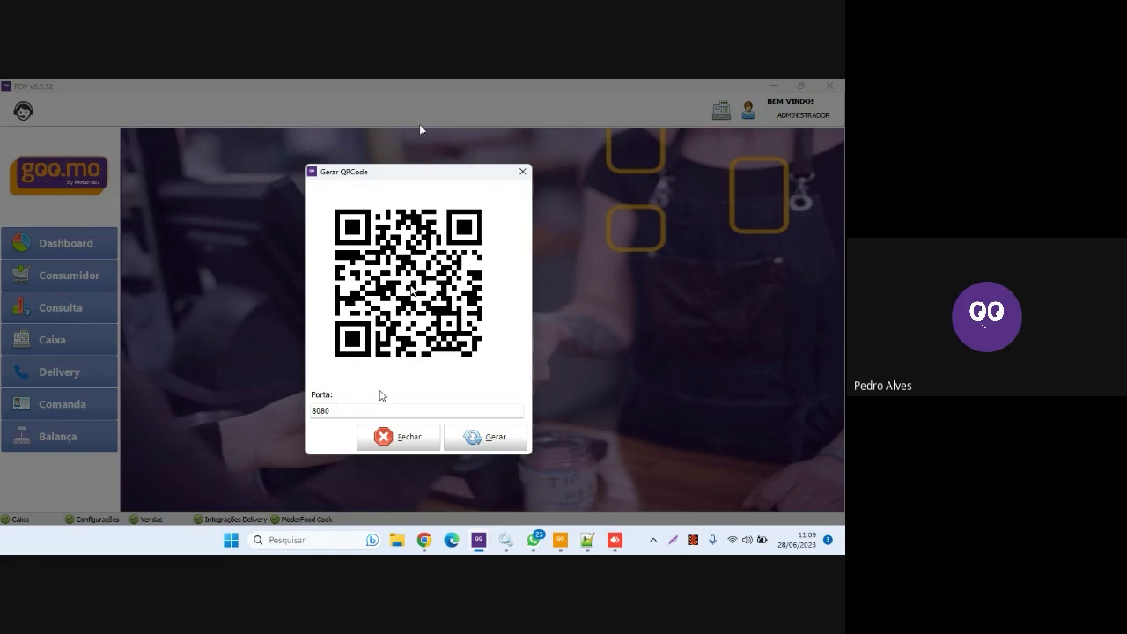
click(416, 438)
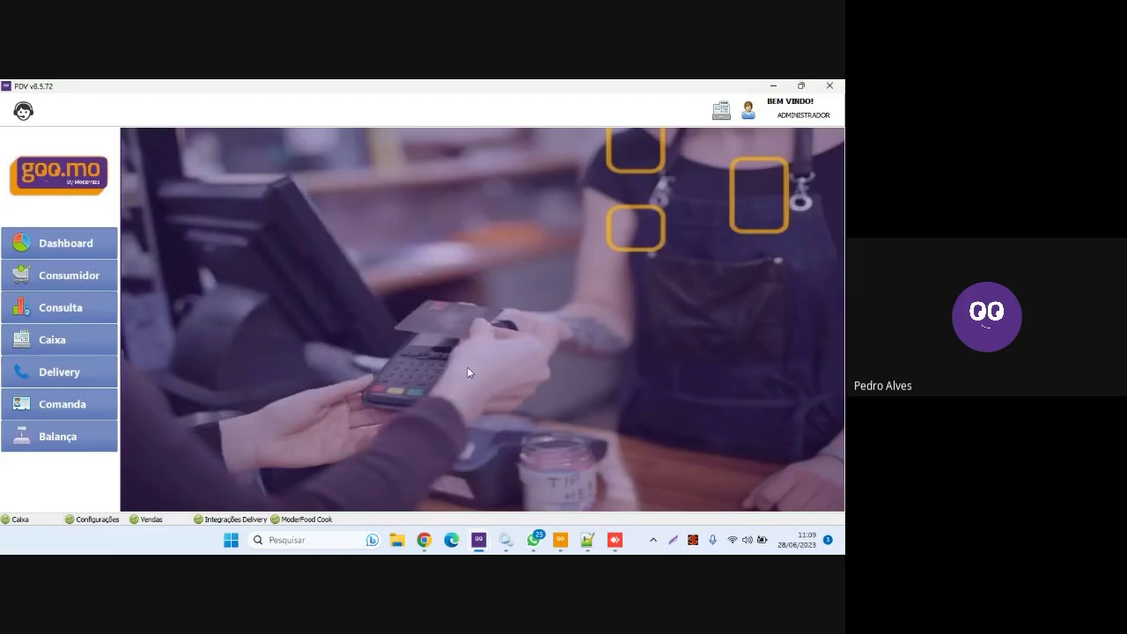
Step: Switch to the AnyDesk session of the phone and open the settings of the ModerFood Cook app
click(616, 537)
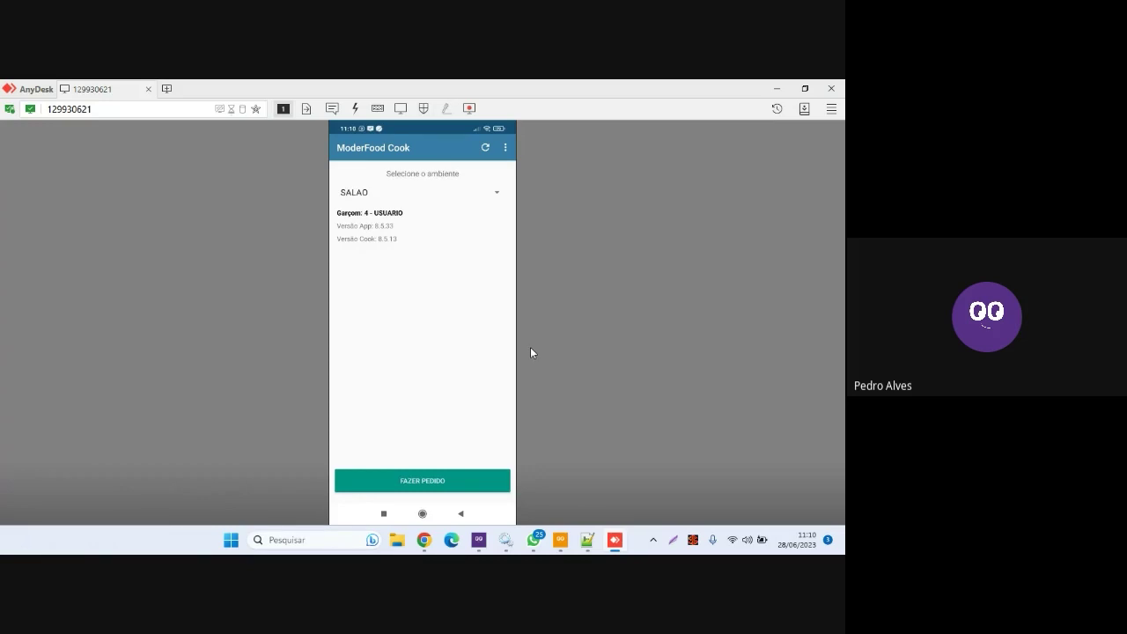
mouse_move(424, 539)
click(381, 499)
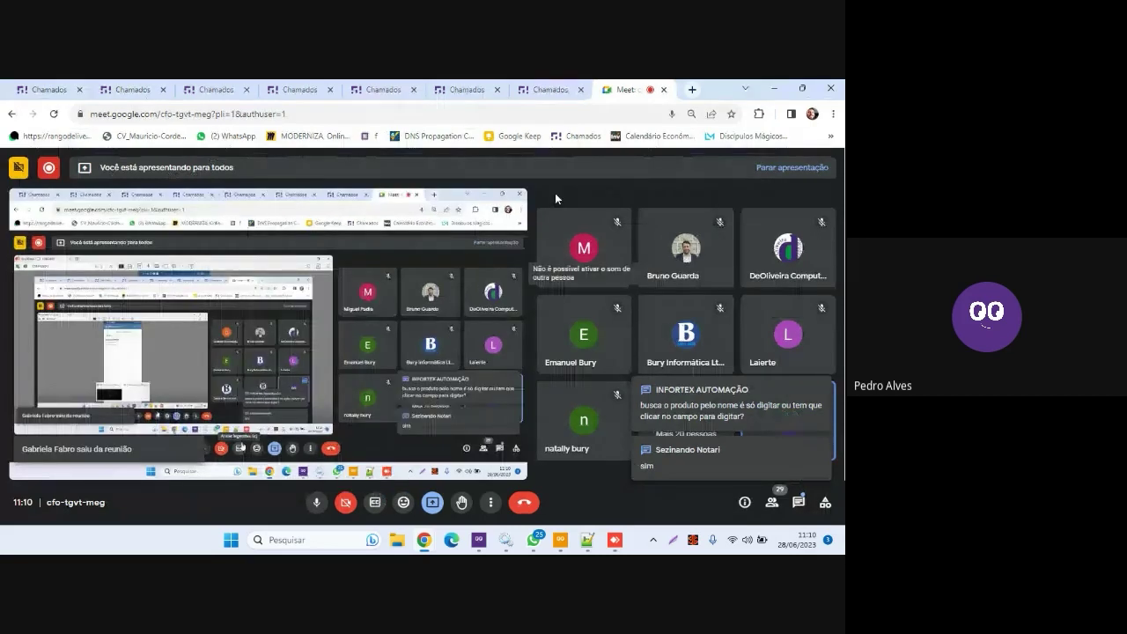
key(alt+Tab)
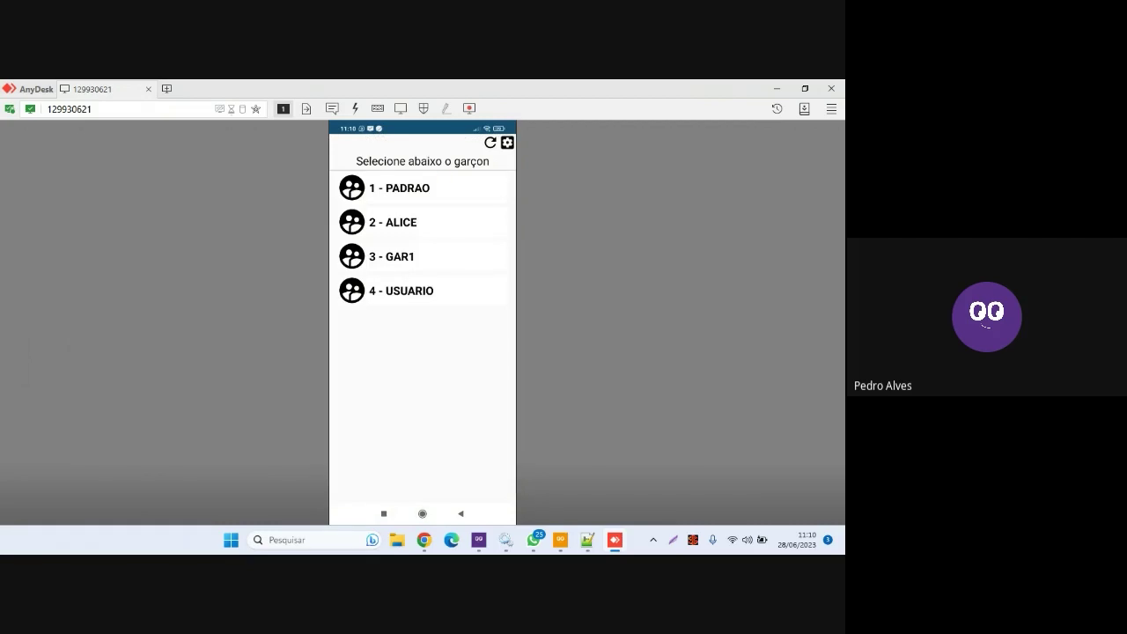
click(443, 179)
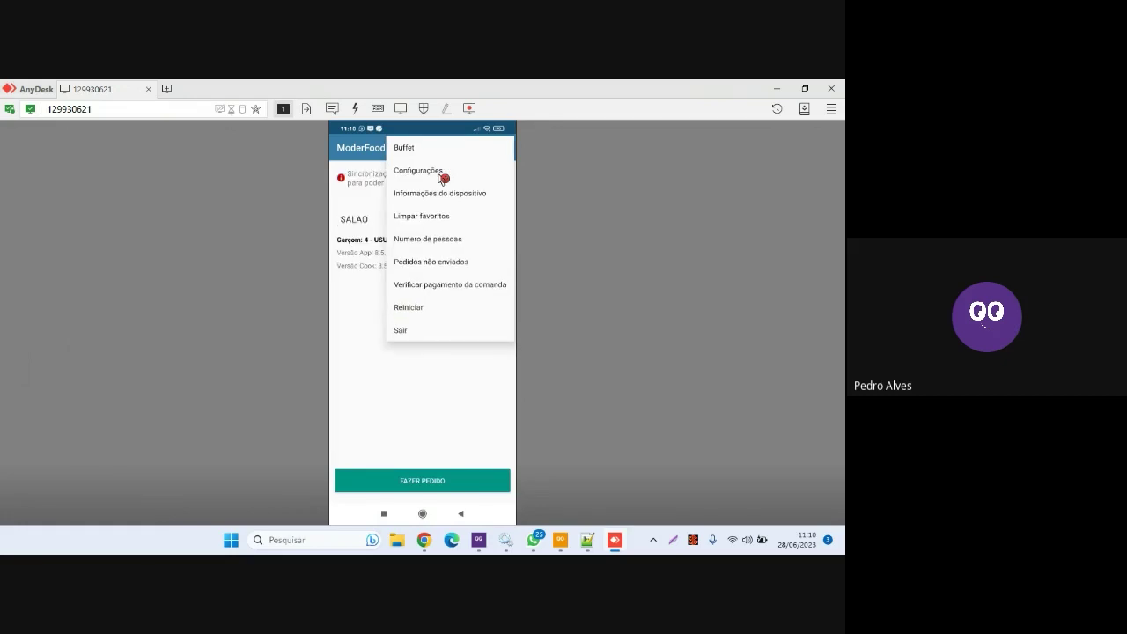
click(441, 175)
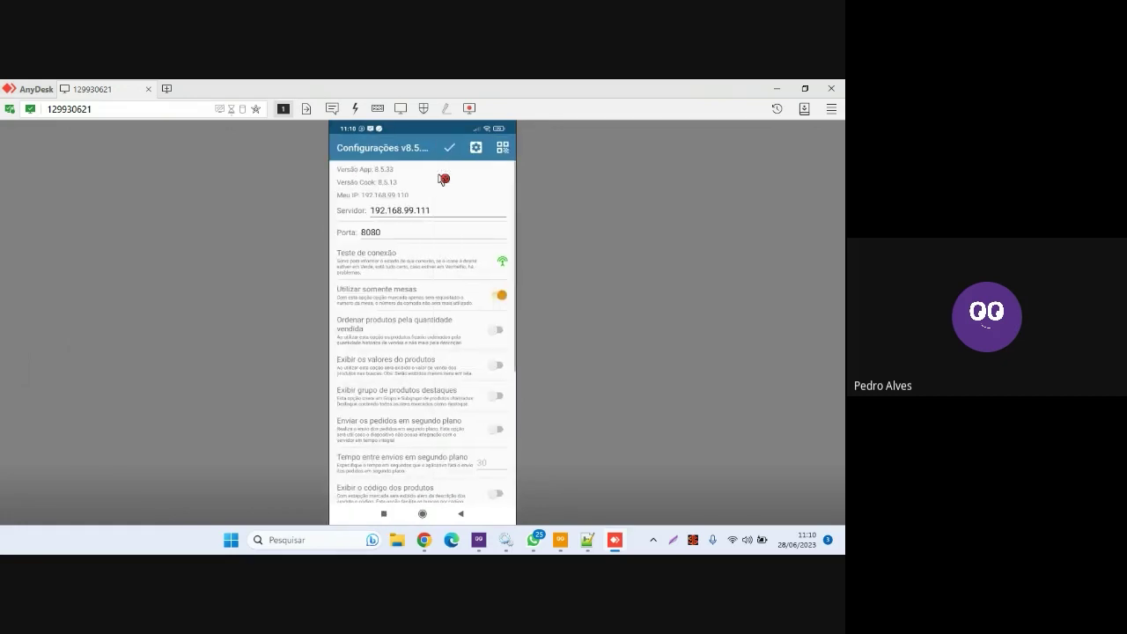
Step: Review the server, port and order options in the ModerFood Cook settings and enable Modo de seleção da comanda/mesa por cards
click(504, 150)
click(435, 211)
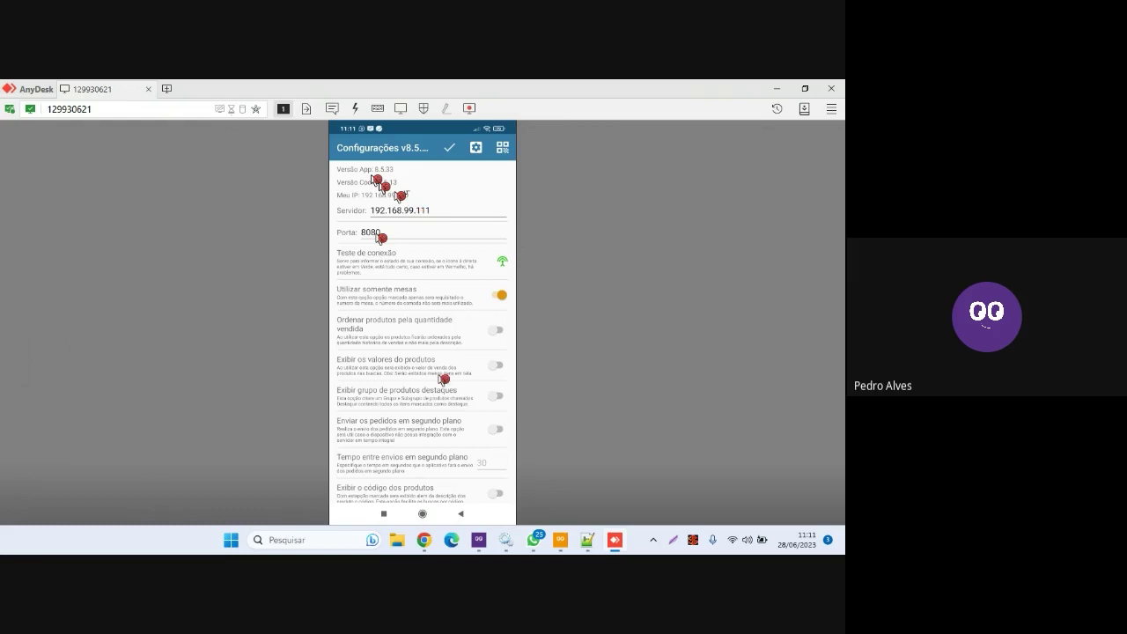
scroll(443, 379, down, 5)
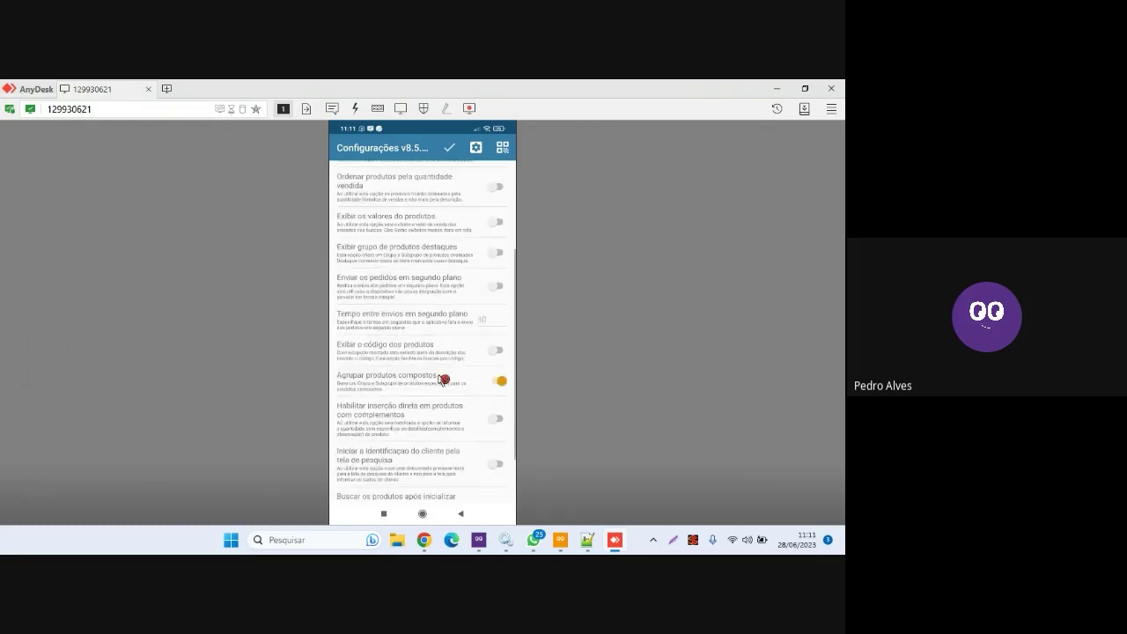
scroll(443, 378, down, 2)
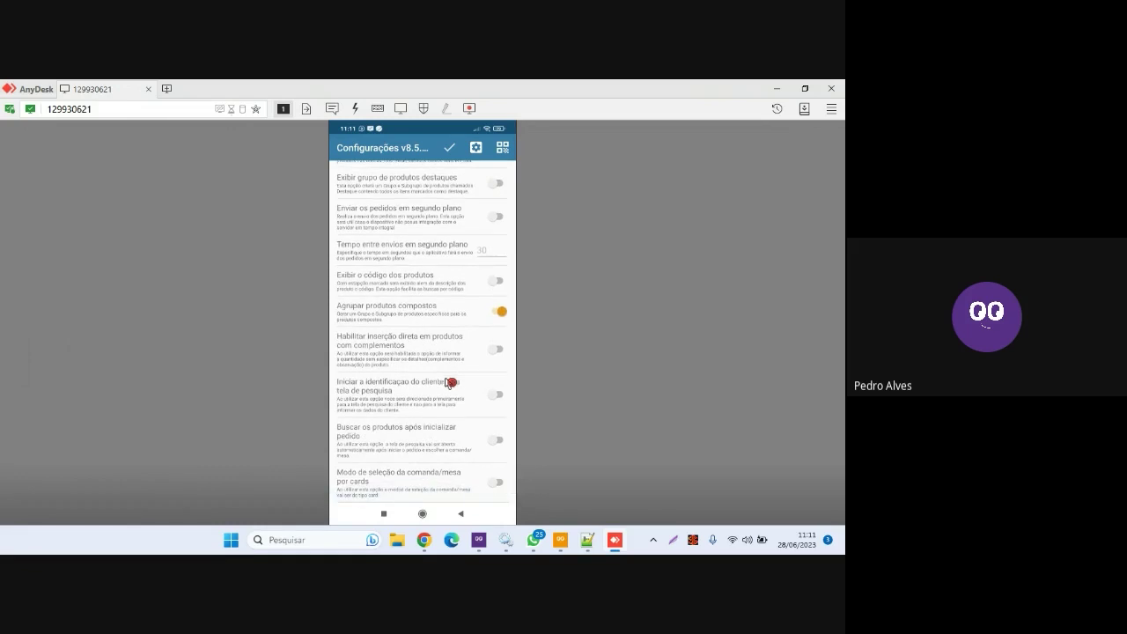
click(420, 477)
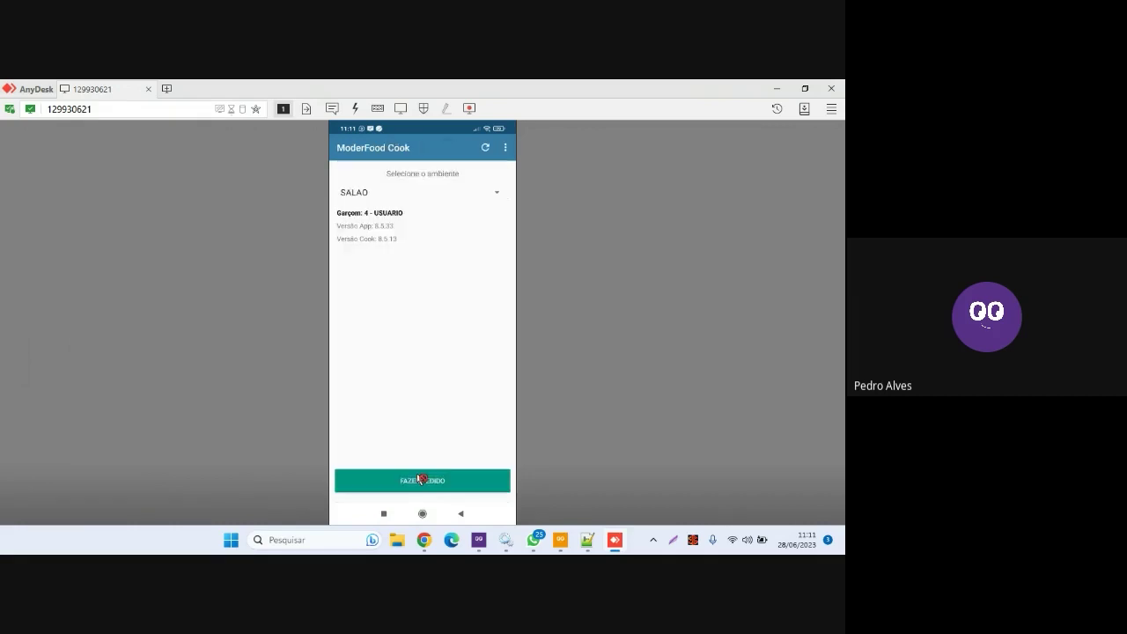
Step: Start an order for table 8 in the SALAO environment and save the observation "tudo sem cebola"
click(421, 480)
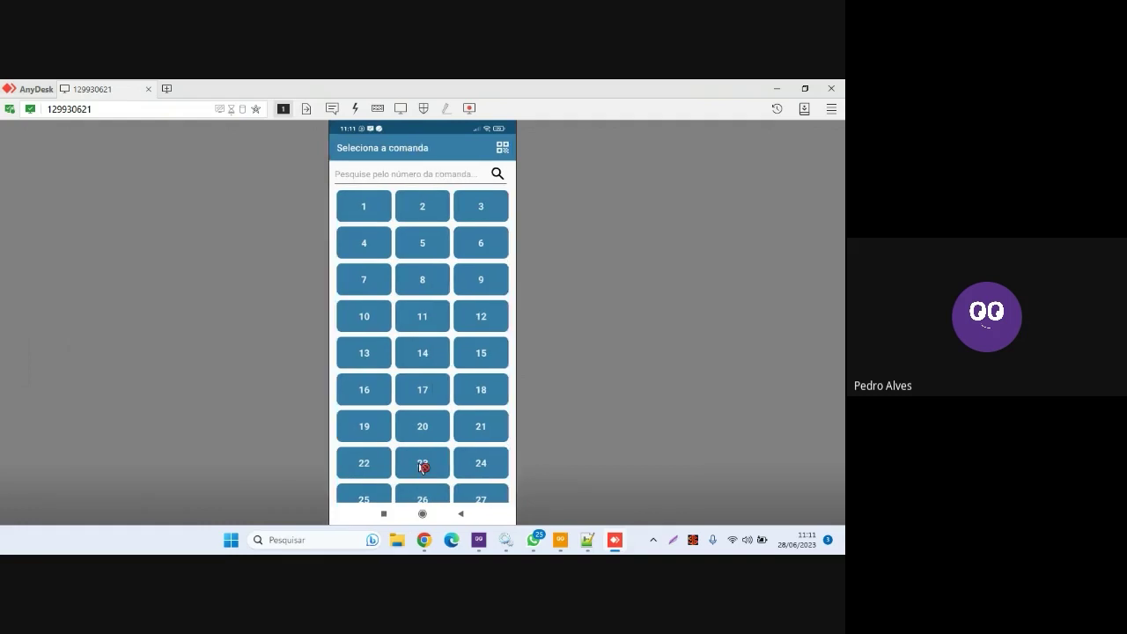
click(422, 467)
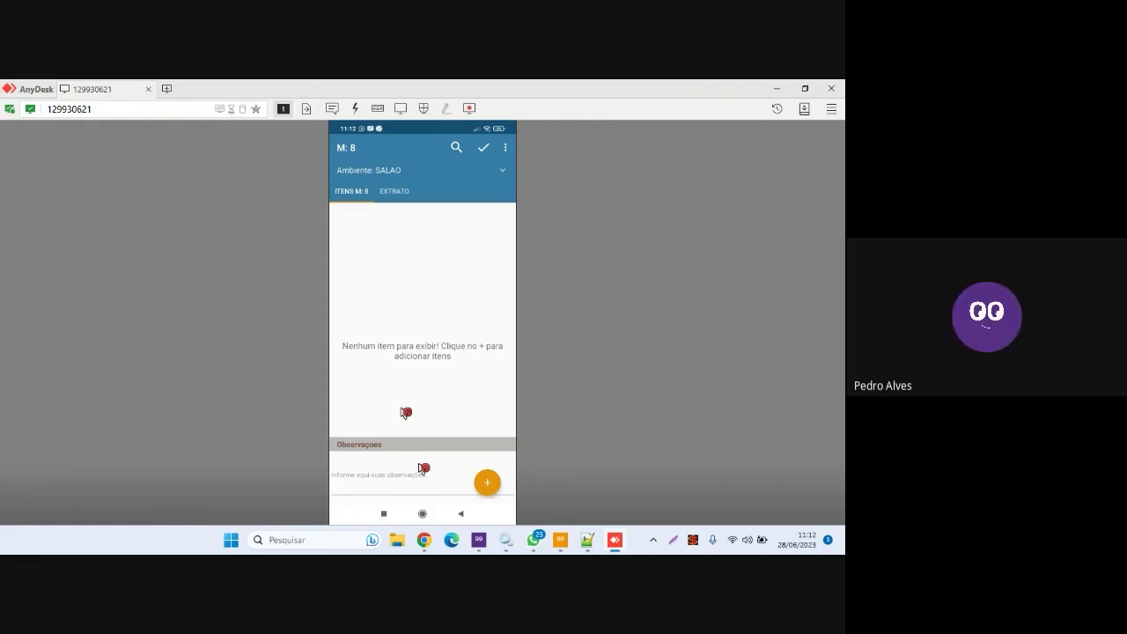
click(404, 474)
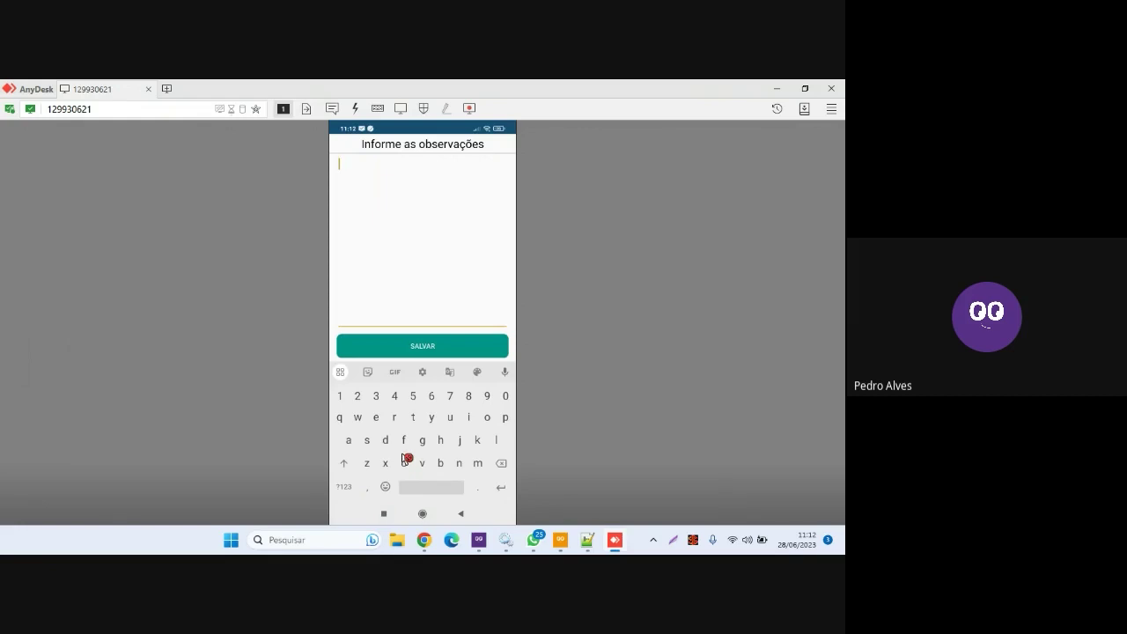
text(p)
key(BackSpace)
text(tudo sem ceb)
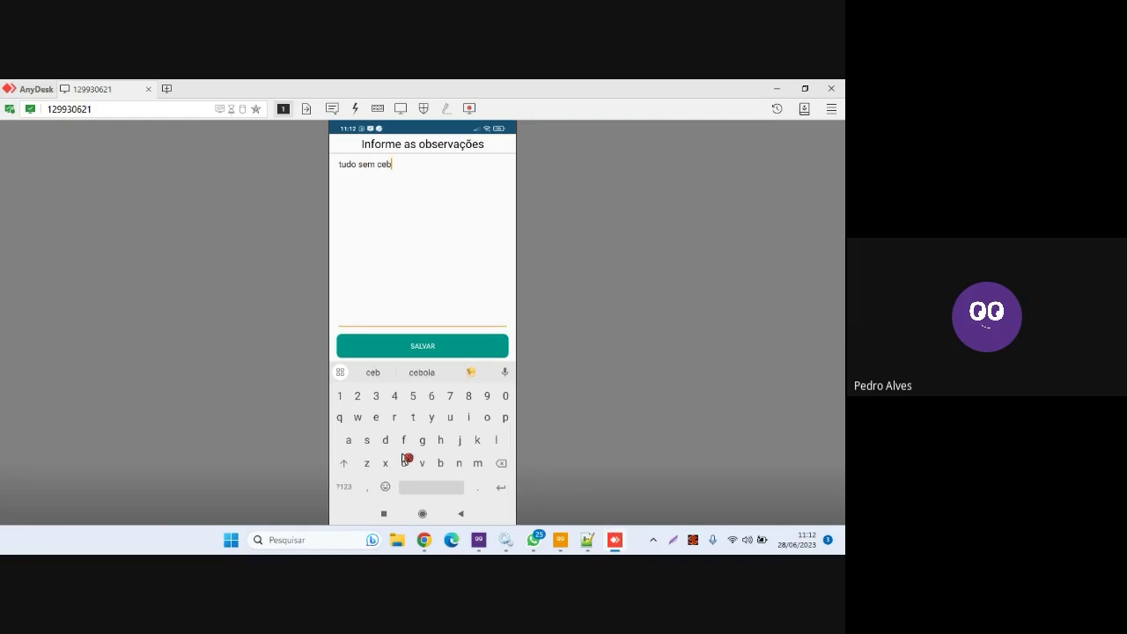
text(ola)
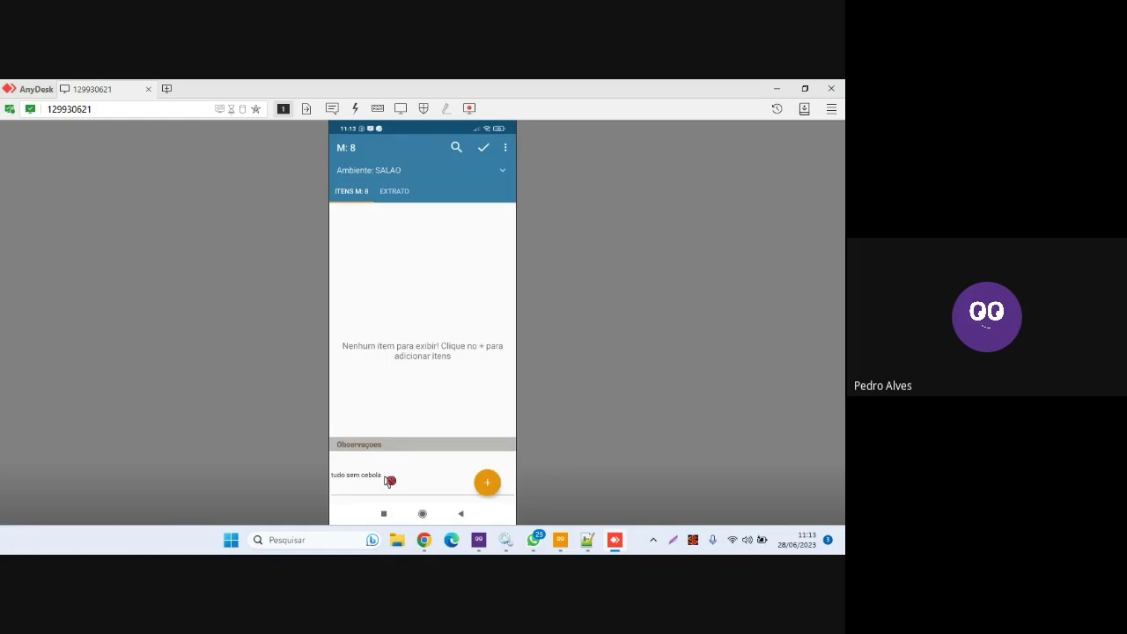
Step: Add one HAMBURGUER to the order of table 8
click(489, 485)
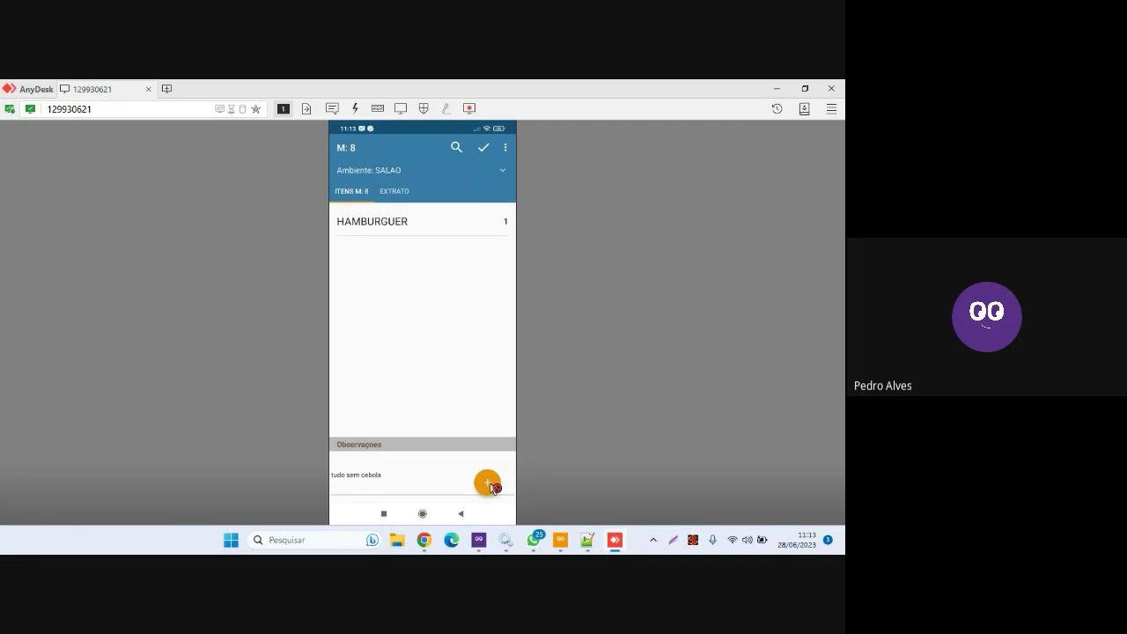
click(489, 486)
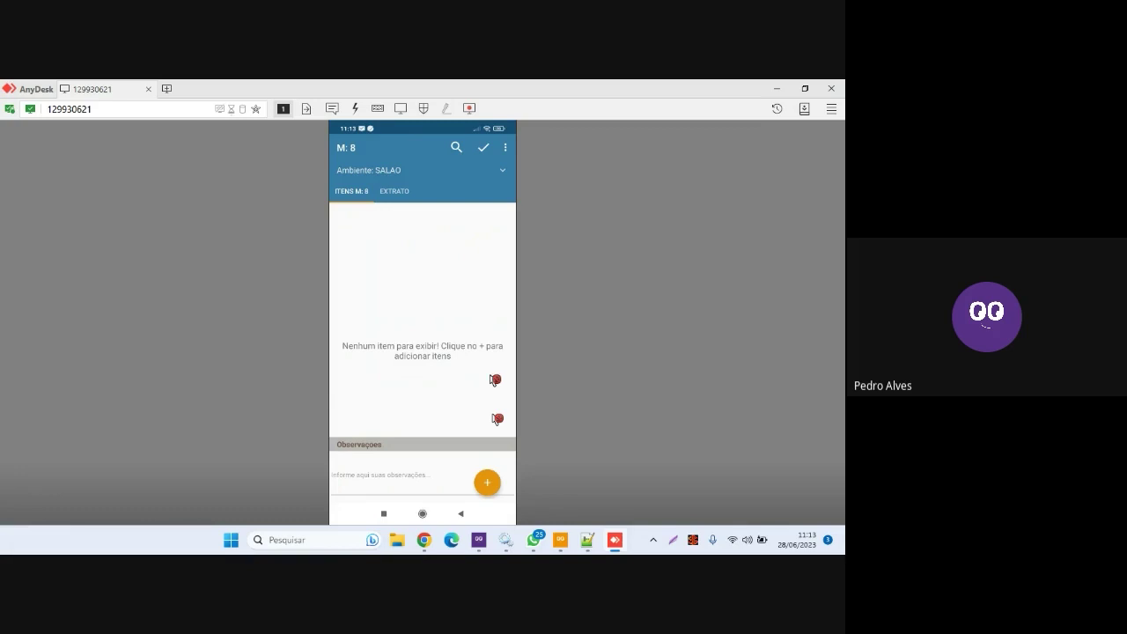
click(487, 483)
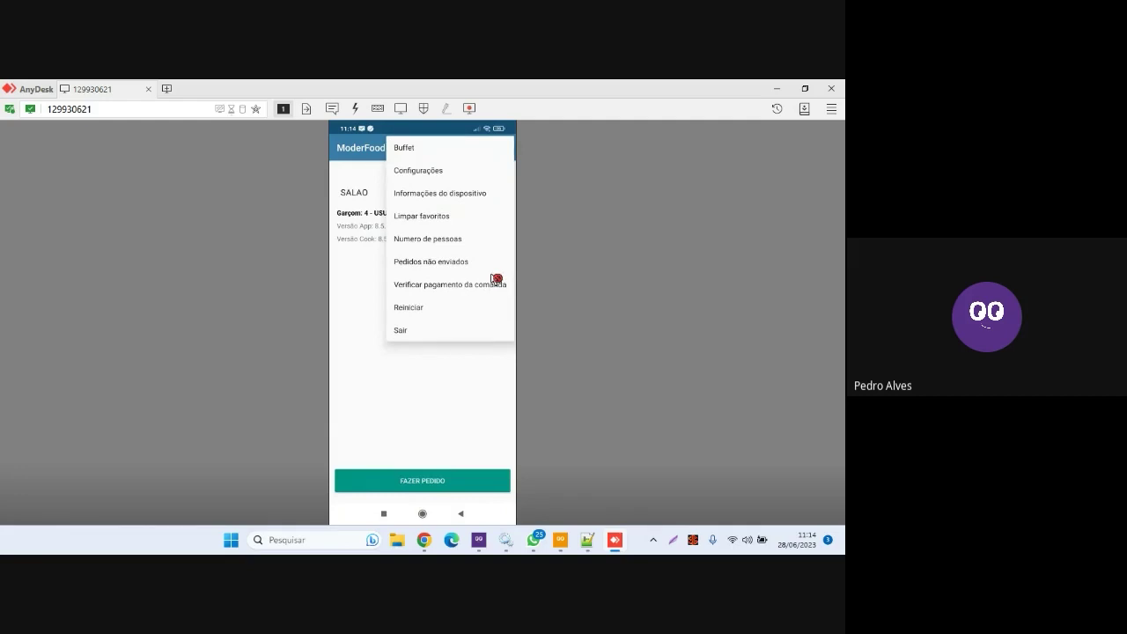
Step: Check the payment status of comandas 5 and 2 with Verificar pagamento da comanda
click(495, 279)
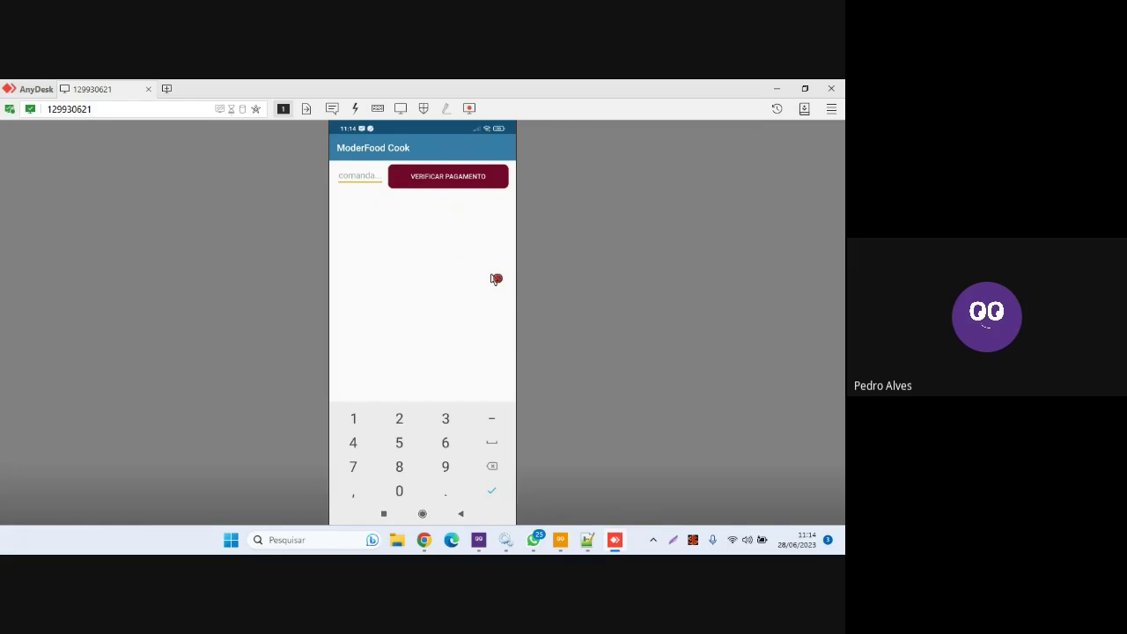
text(5)
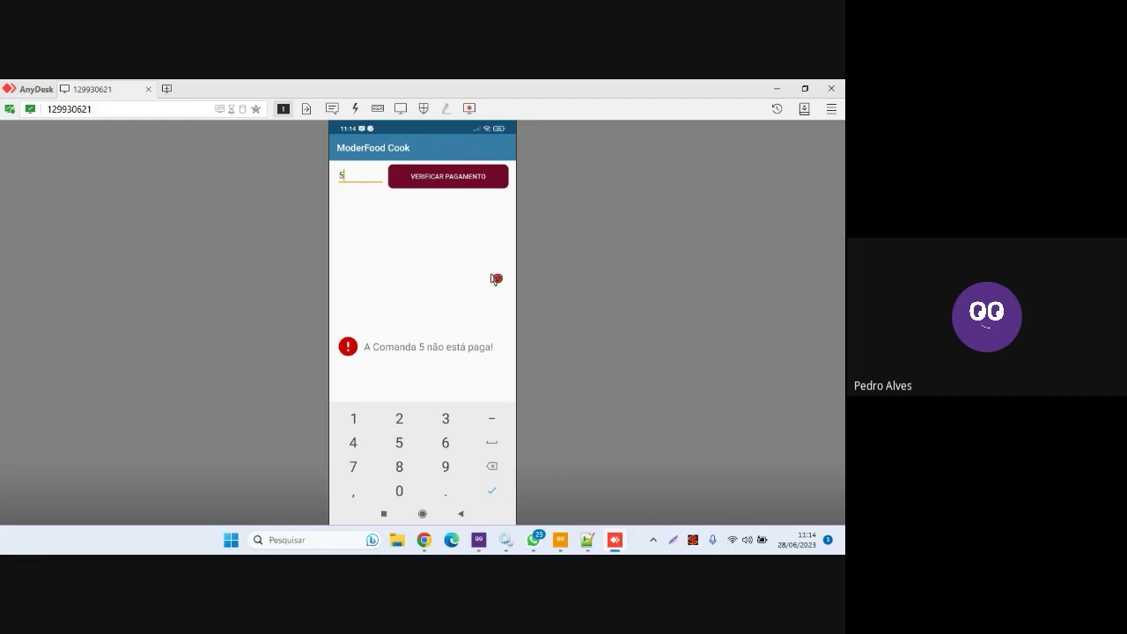
key(BackSpace)
text(2)
key(BackSpace)
text(25)
key(BackSpace)
key(BackSpace)
text(2)
Step: Switch to the PDV, enter the Comanda module and examine the consumption of comanda 2
mouse_move(561, 540)
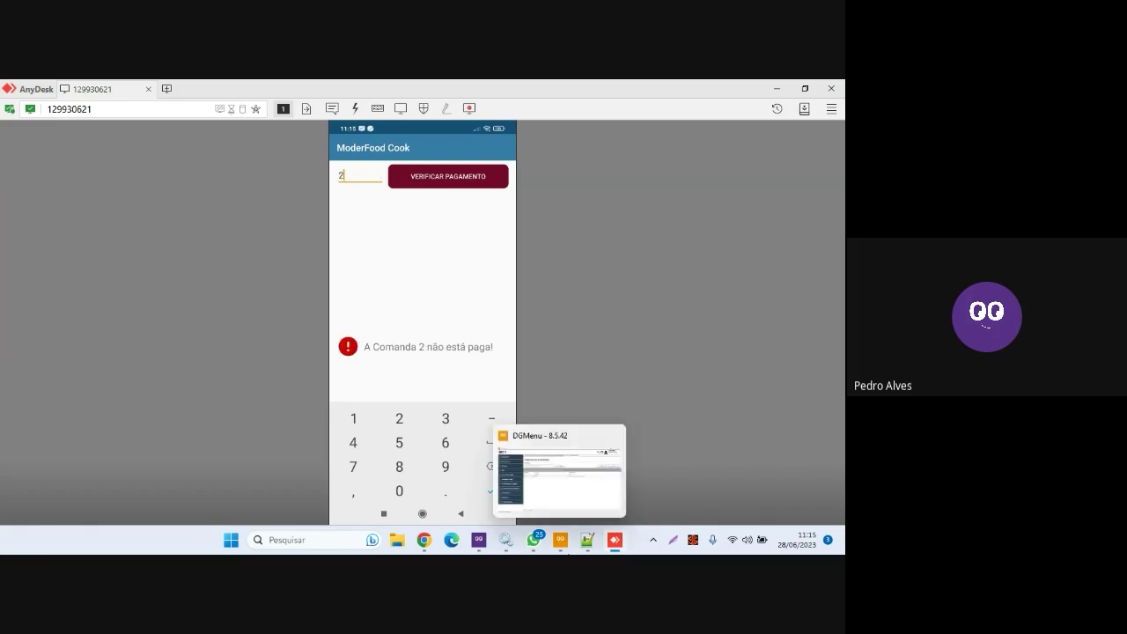
mouse_move(476, 542)
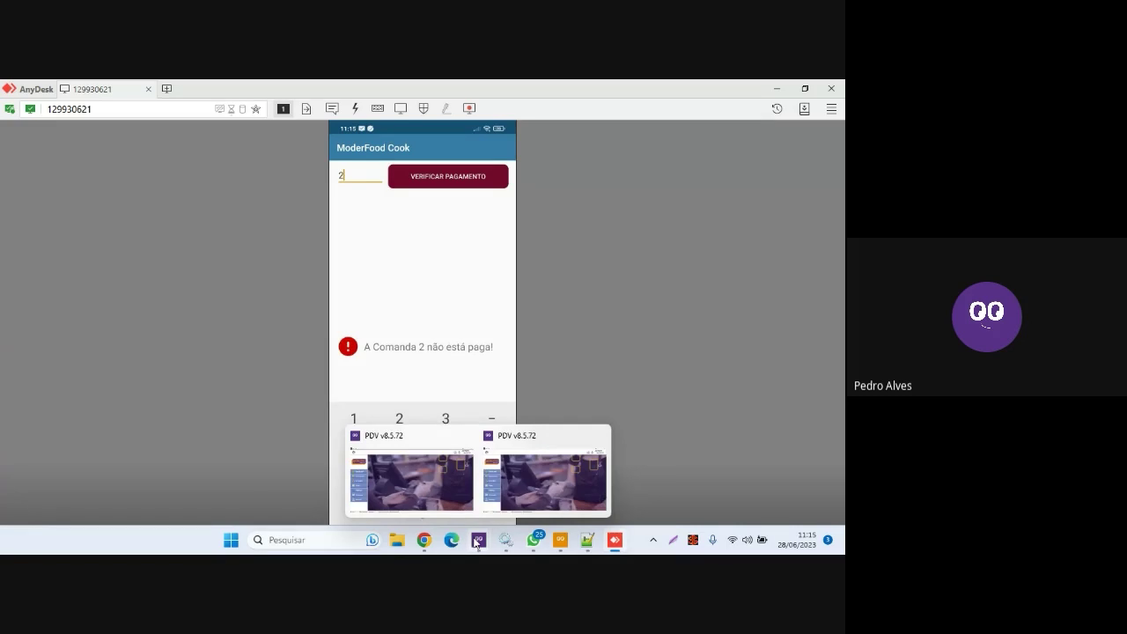
click(436, 476)
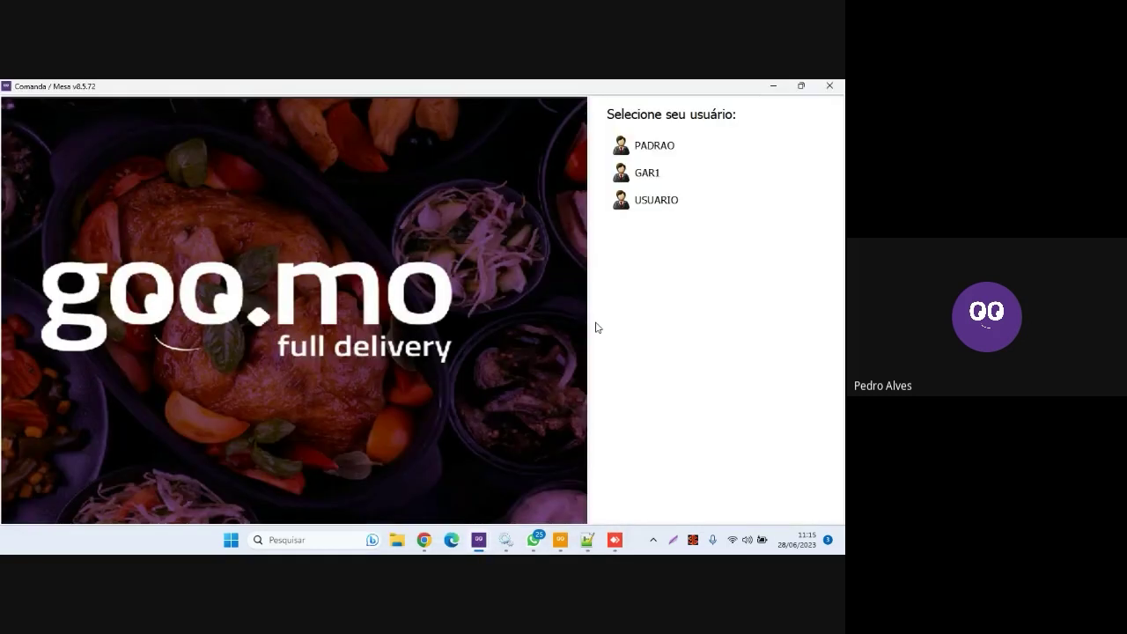
mouse_move(476, 540)
click(518, 495)
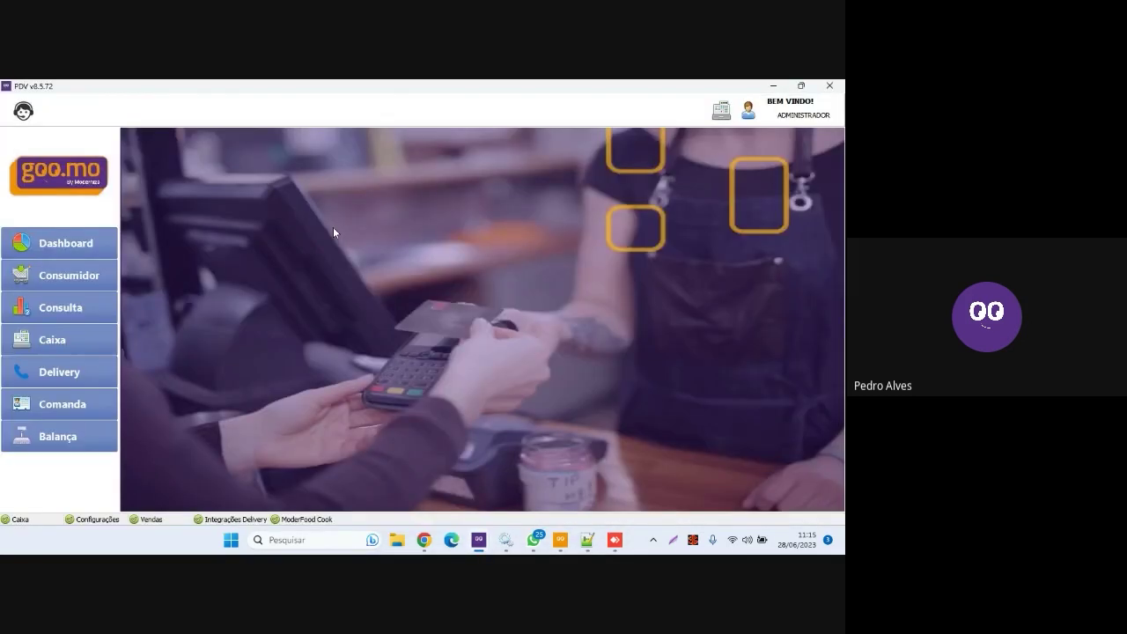
click(62, 406)
click(514, 351)
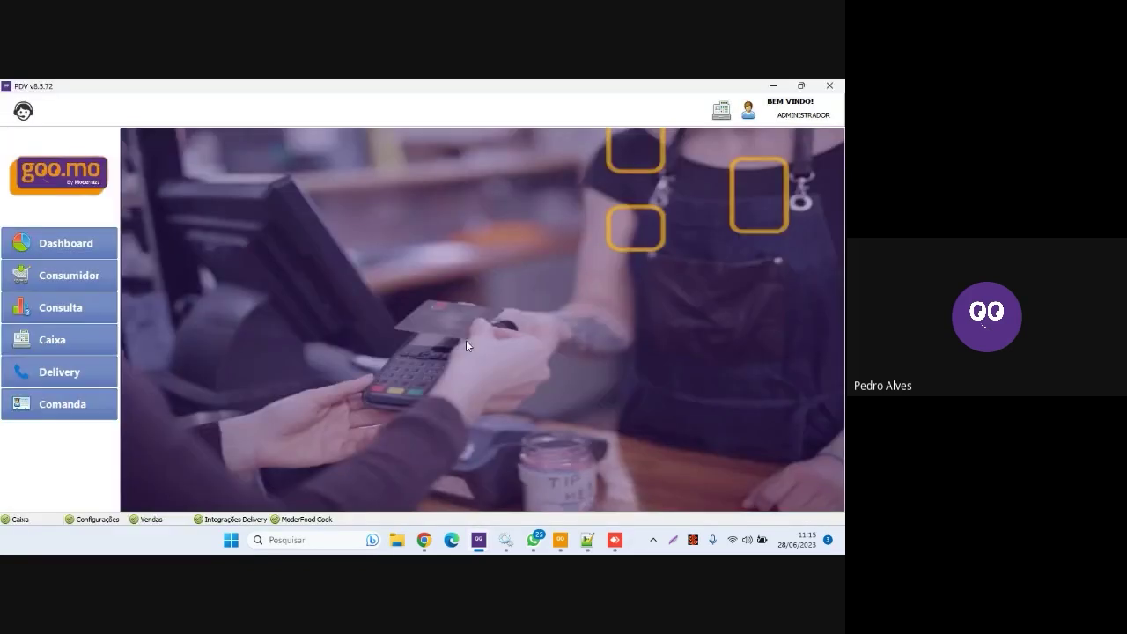
click(130, 236)
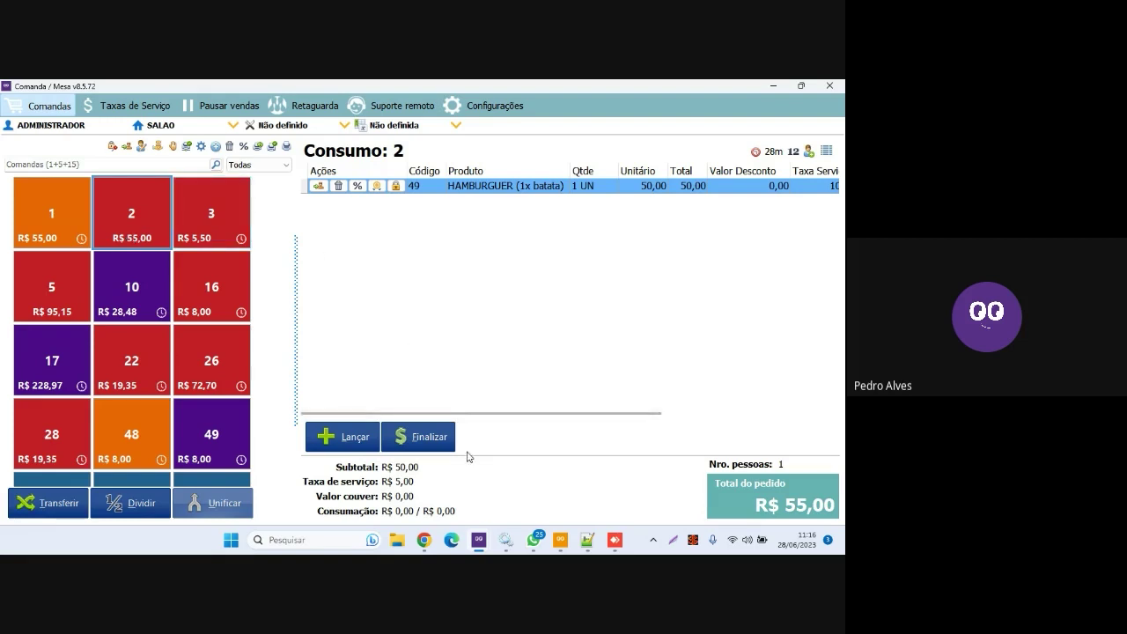
Step: Switch to the phone session in AnyDesk and review the app's Configurações from Exibir os valores do produtos to Modo de seleção da comanda/mesa por cards
key(alt+Tab)
key(alt+Tab)
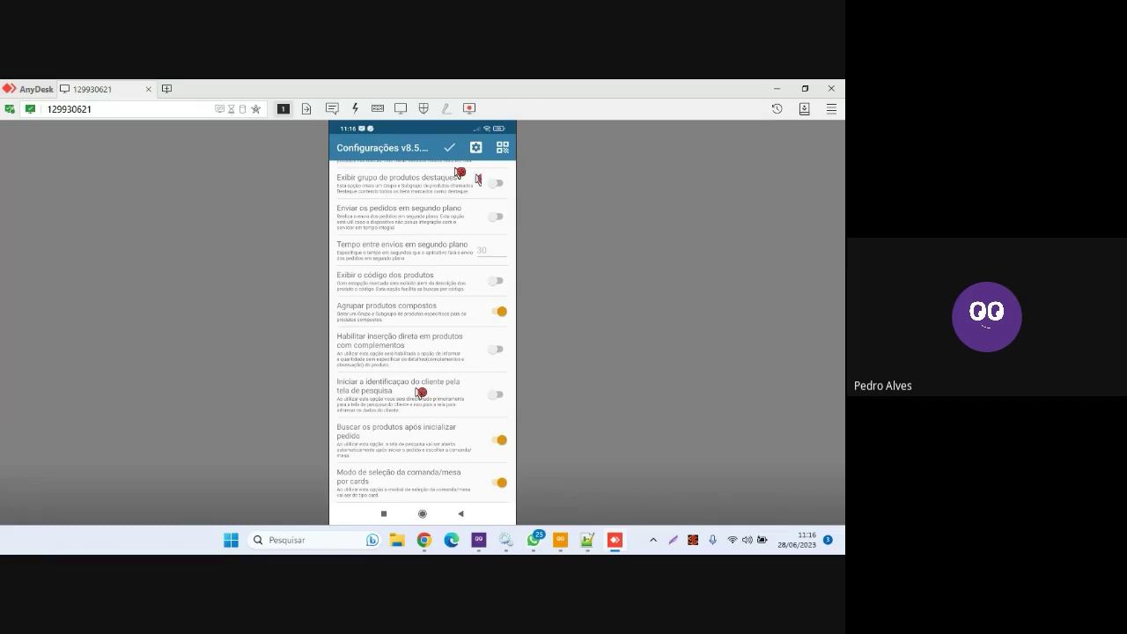
scroll(460, 172, up, 1)
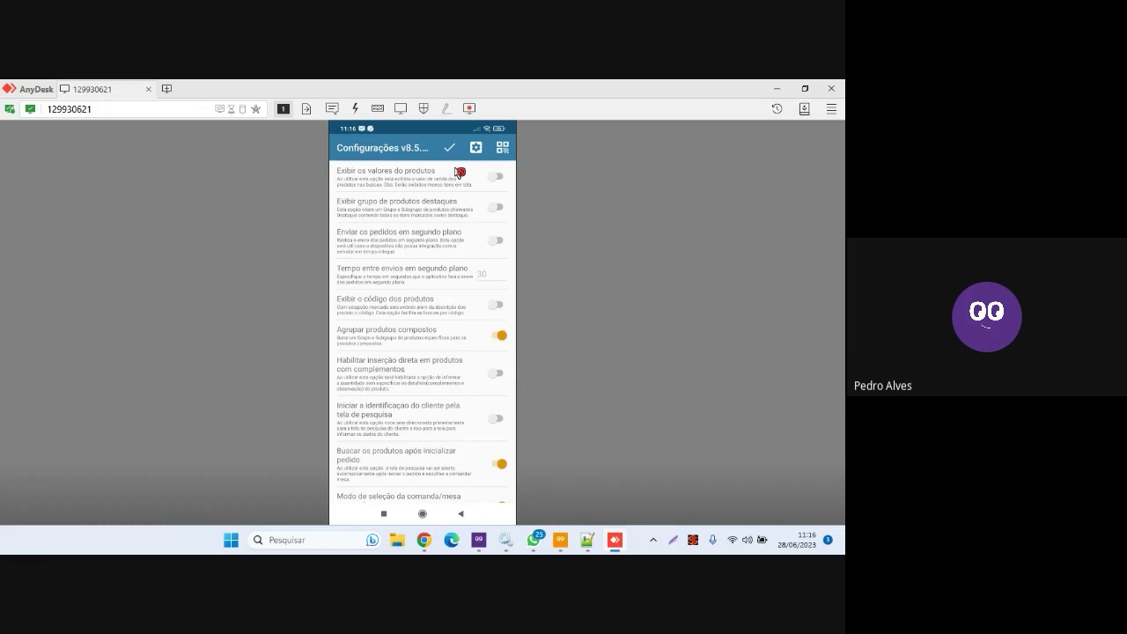
scroll(458, 172, up, 1)
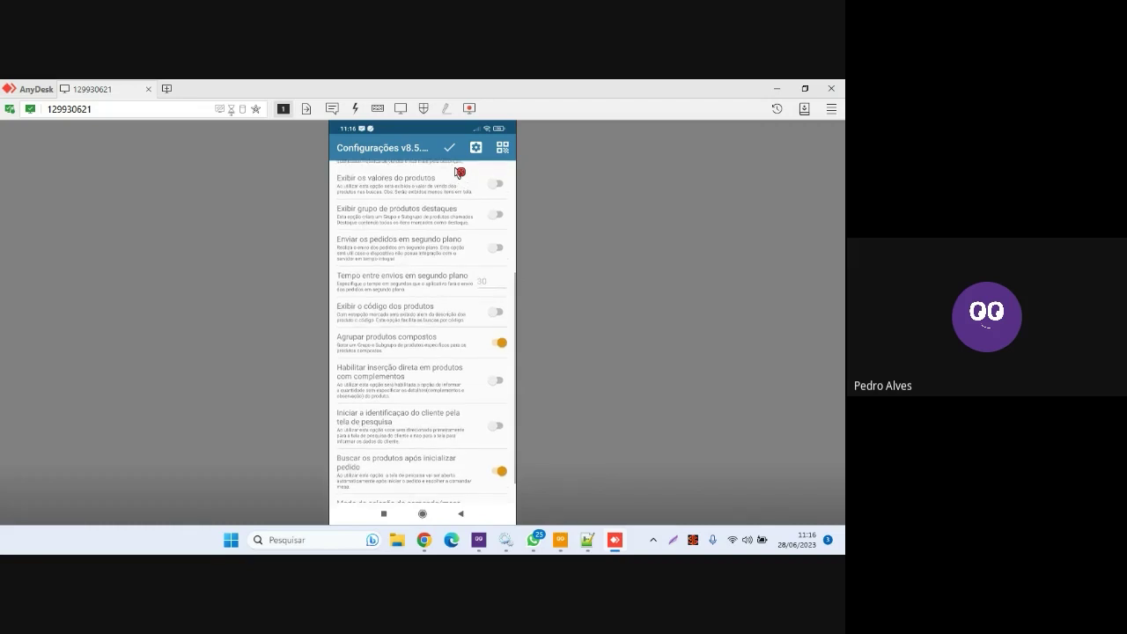
scroll(458, 171, down, 2)
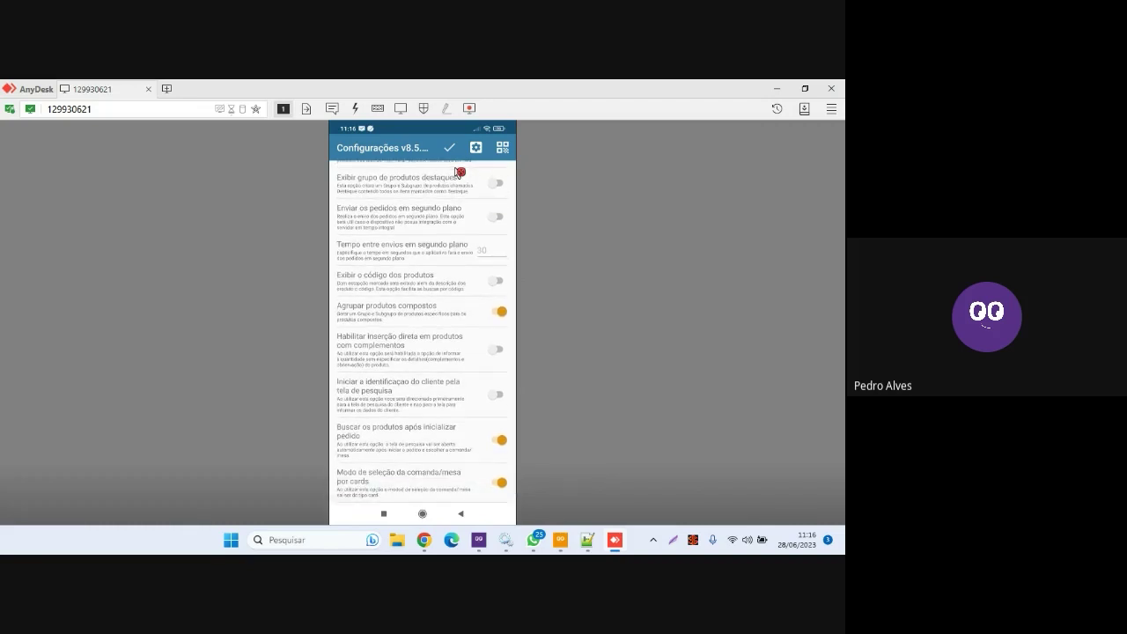
key(Escape)
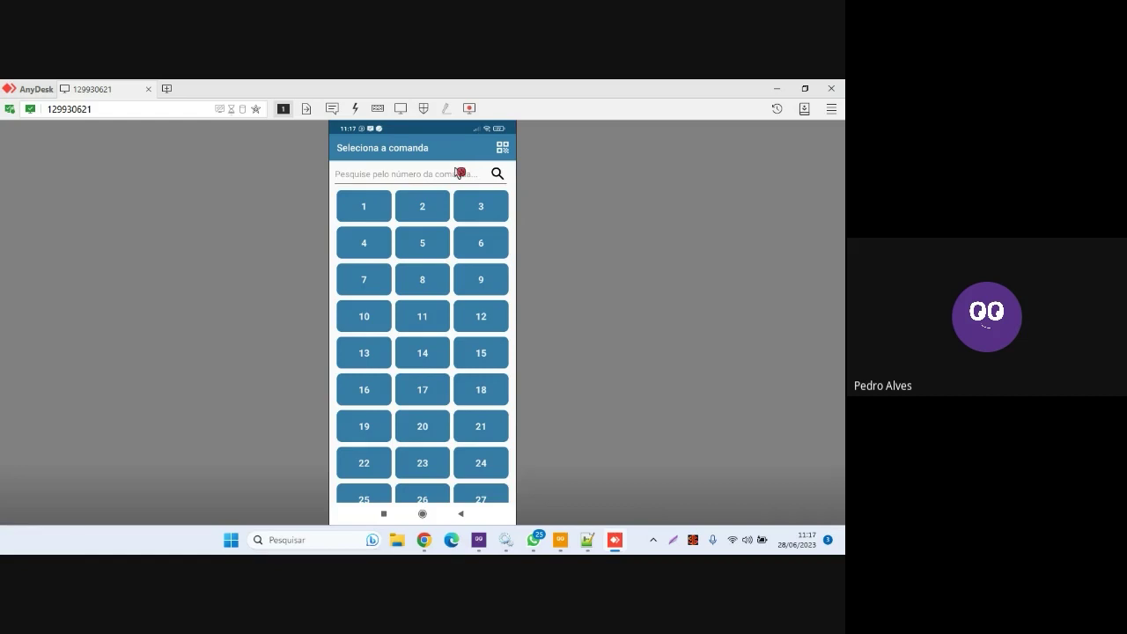
Step: Switch to the Google Meet call and stop presenting the screen
key(alt+Tab)
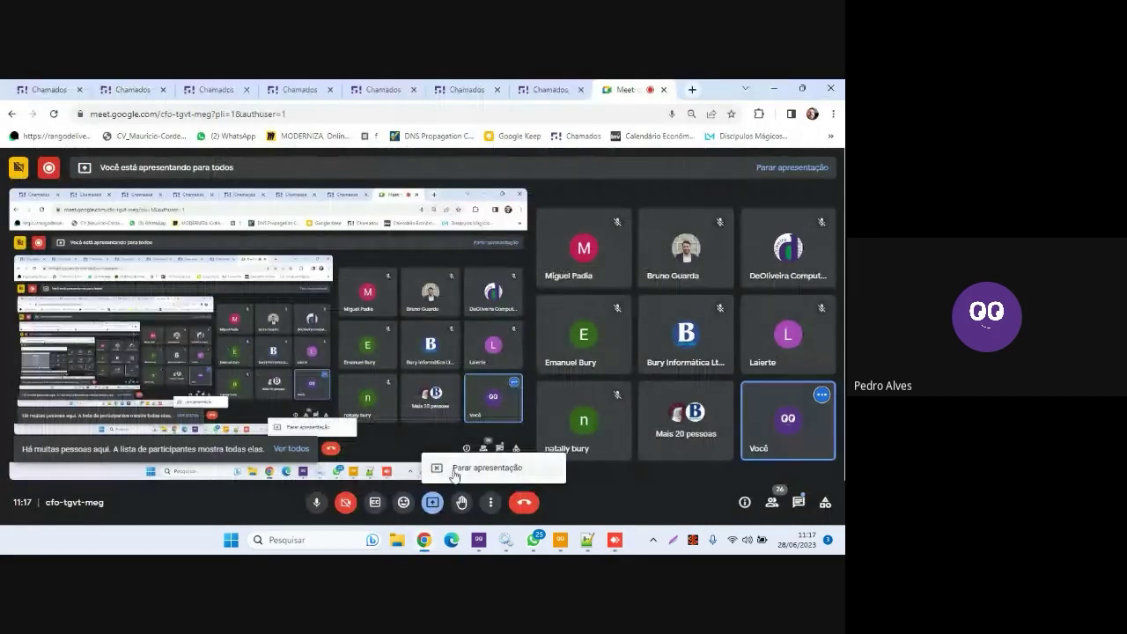
click(432, 502)
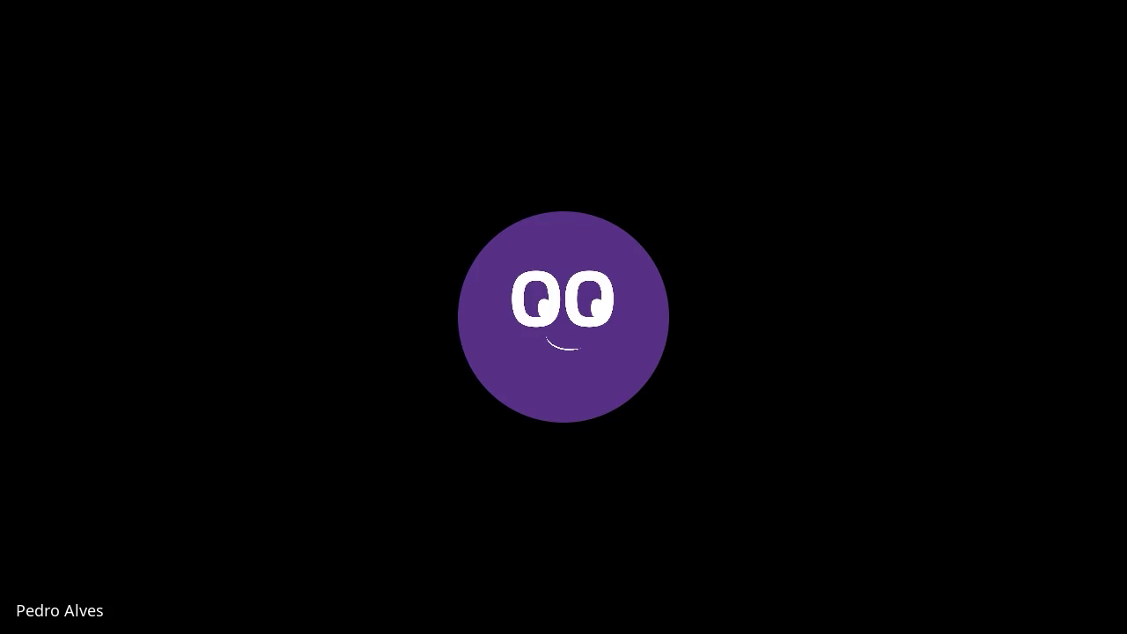